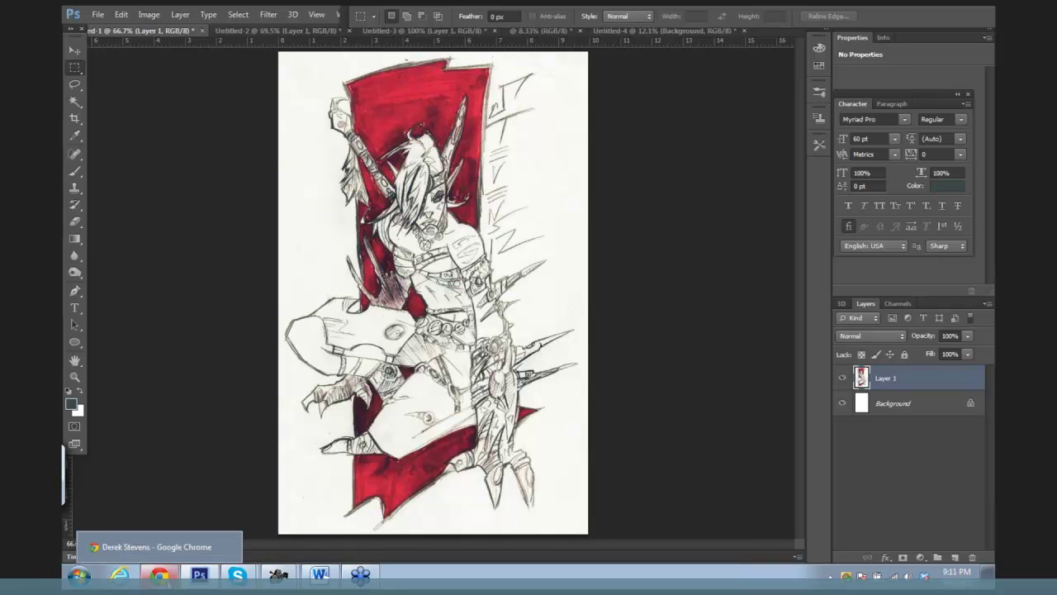
# Step: Minimise the browser window and bring the blank Untitled-4 document to the front
pyautogui.click(160, 575)
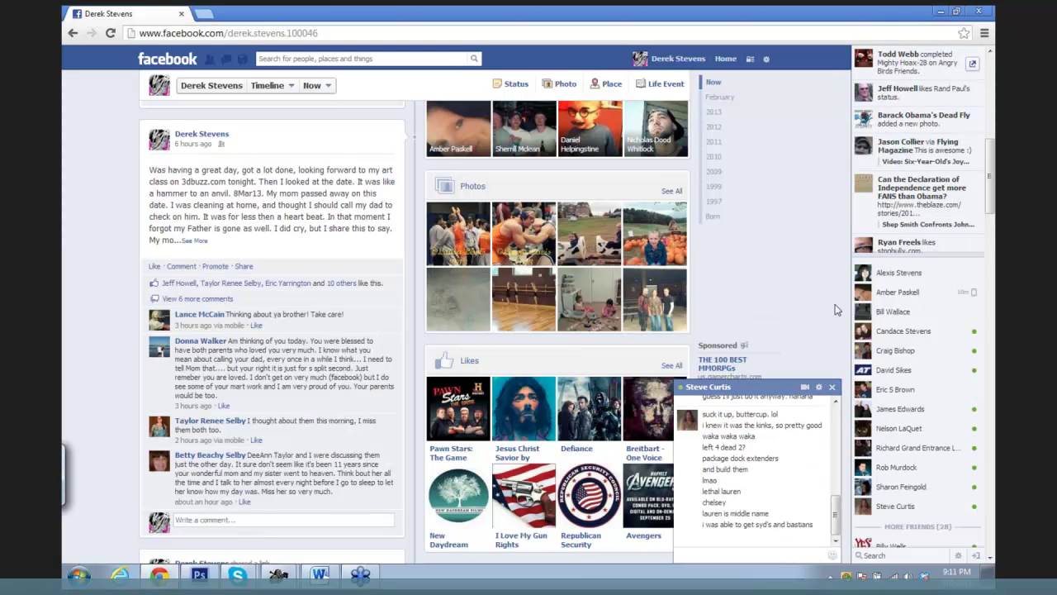
pyautogui.click(941, 11)
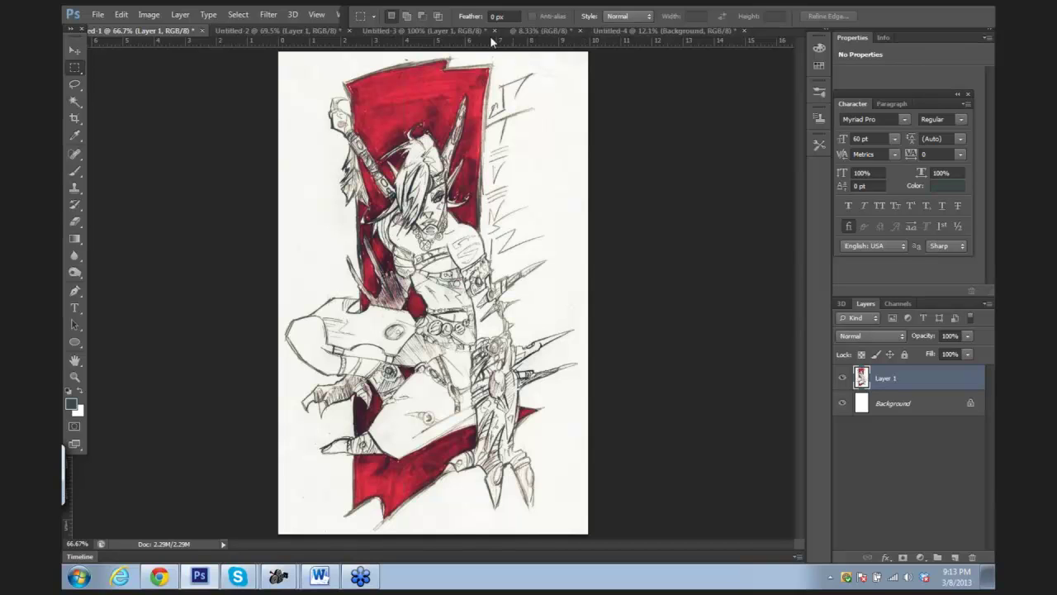
pyautogui.click(562, 33)
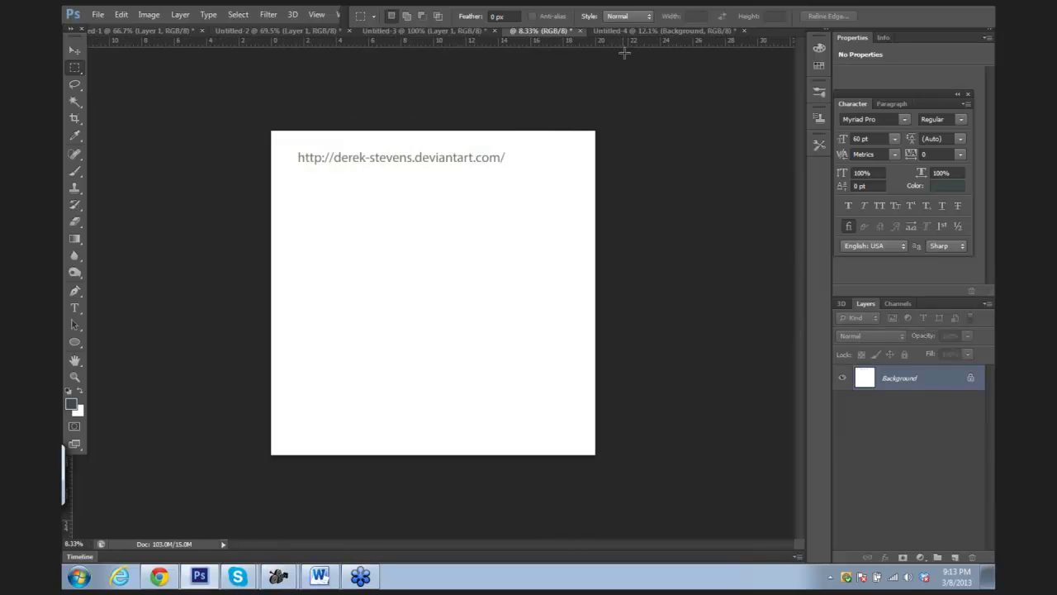
pyautogui.click(629, 33)
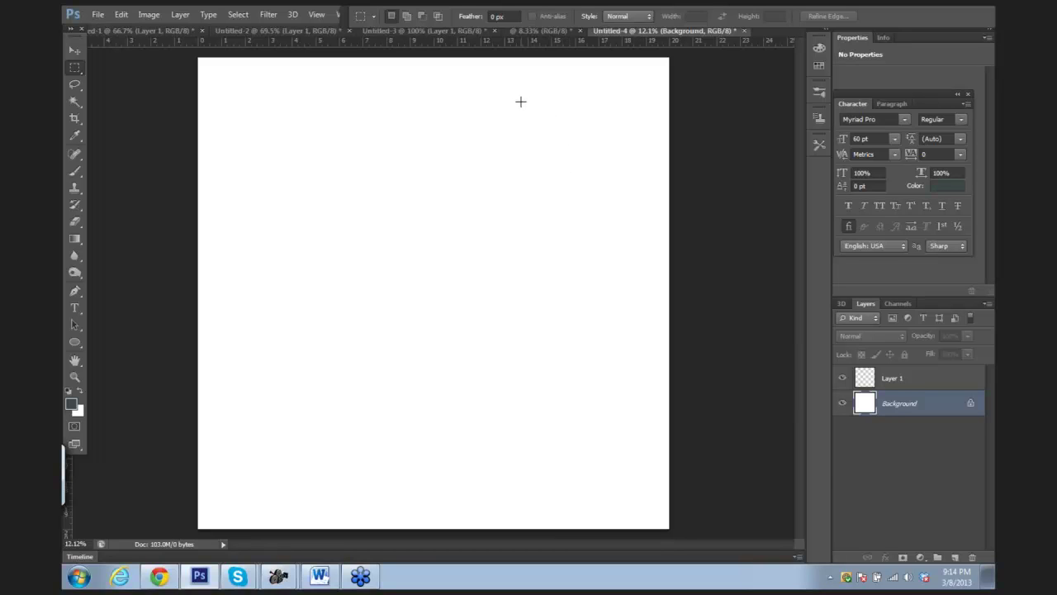
# Step: Set the foreground colour to the violet-blue 7c5eef
pyautogui.click(73, 404)
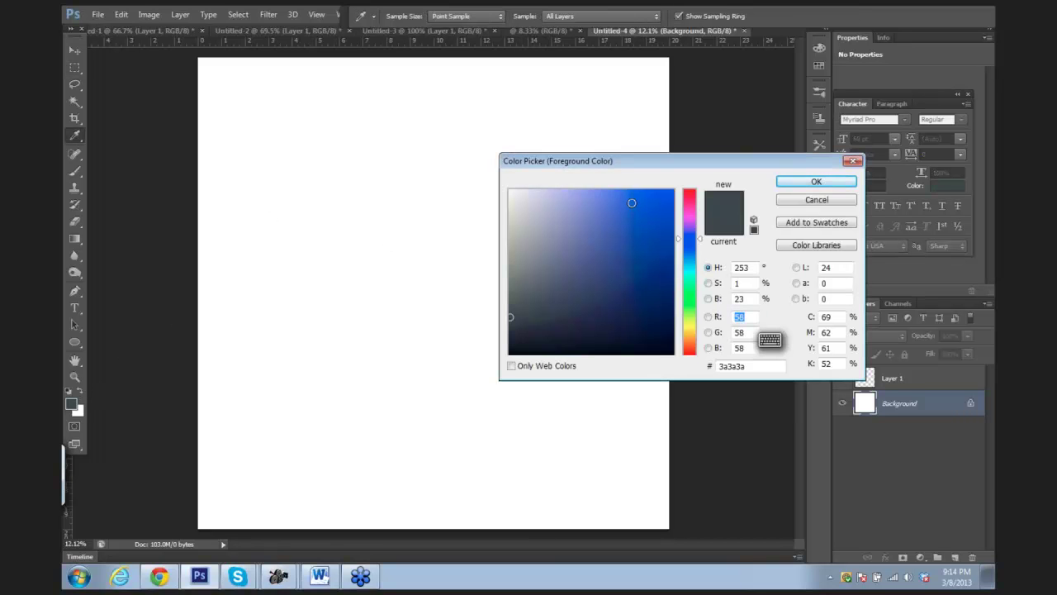
pyautogui.write('94')
pyautogui.press('Tab')
pyautogui.press('Tab')
pyautogui.write('226')
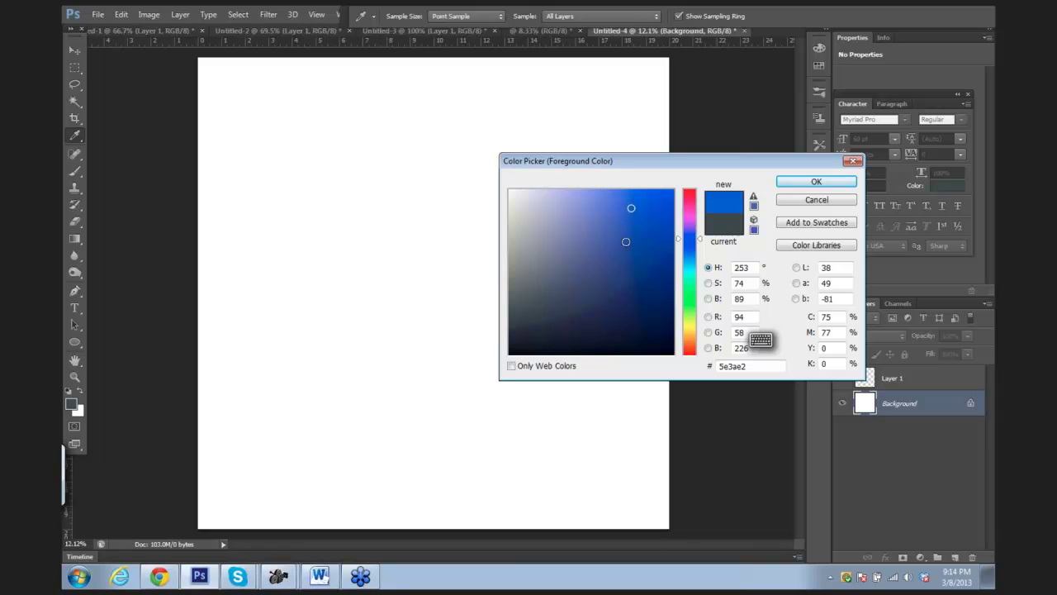
pyautogui.click(609, 199)
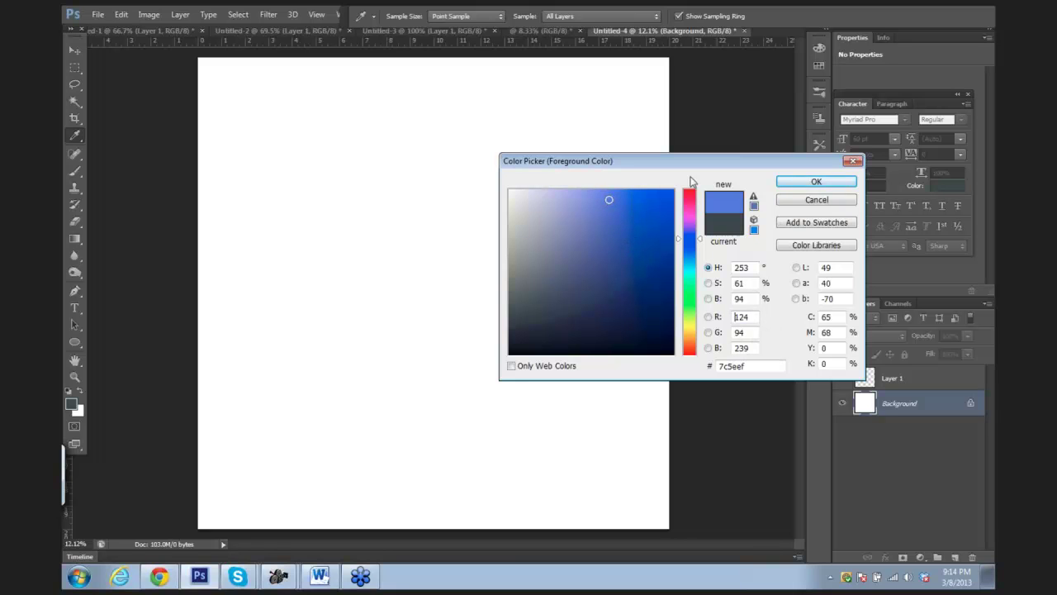
pyautogui.click(814, 181)
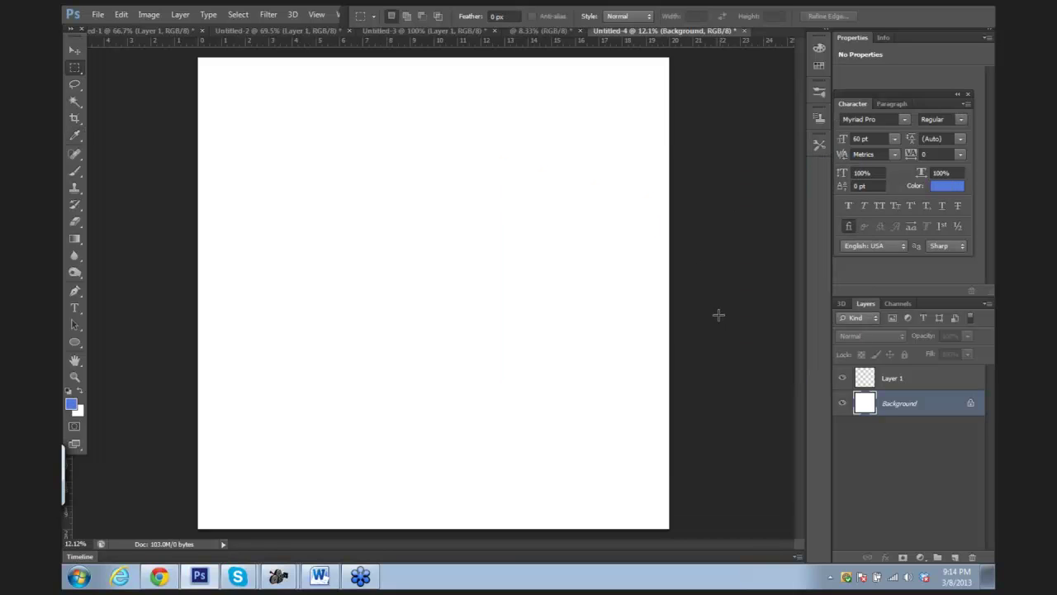
pyautogui.moveTo(402, 242); pyautogui.dragTo(439, 304)
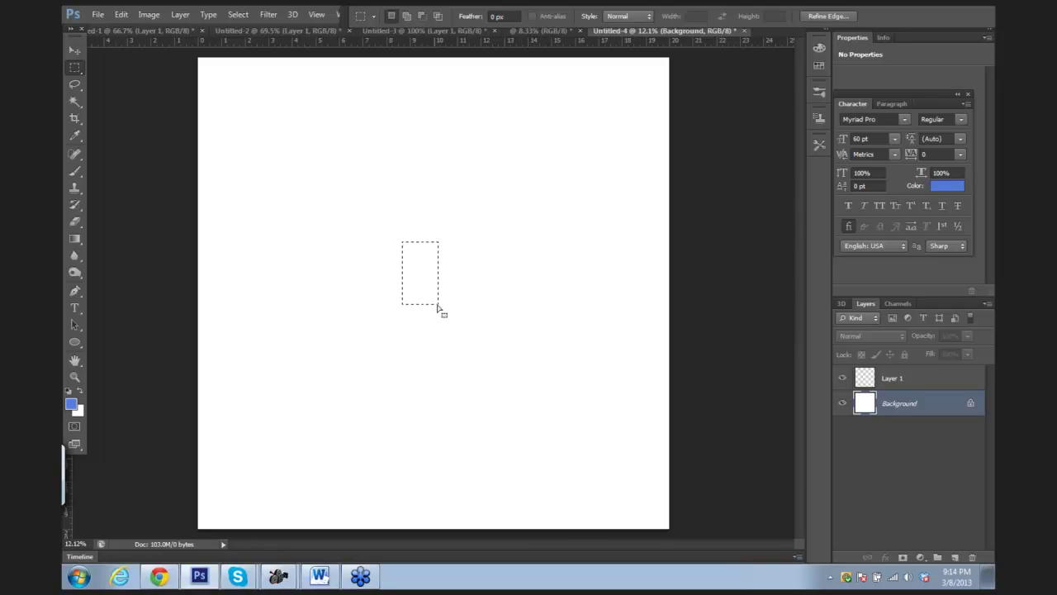
pyautogui.press('Return')
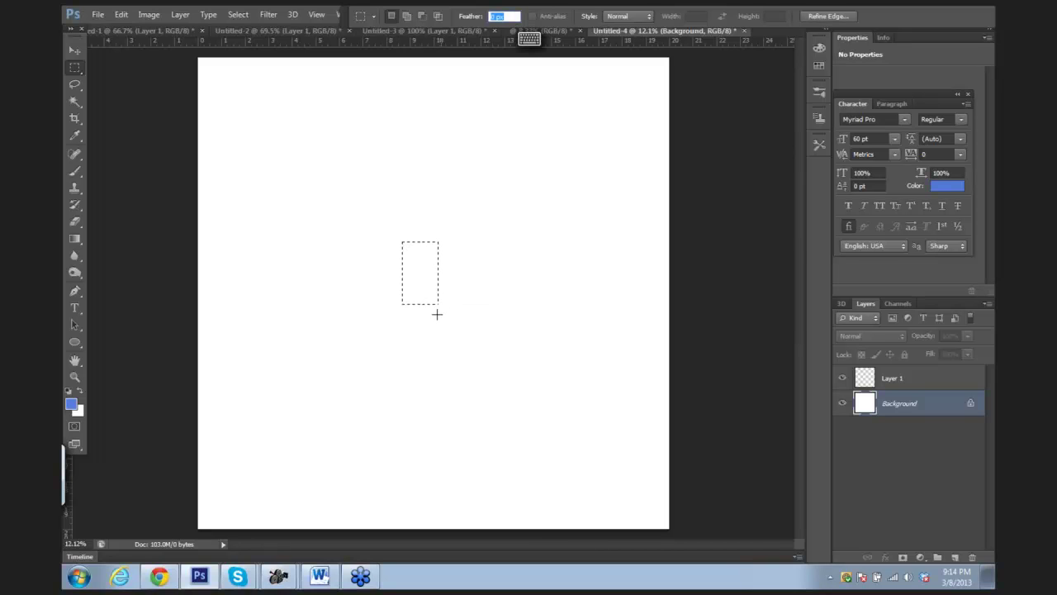
pyautogui.hotkey('ctrl', 'd')
pyautogui.write('6')
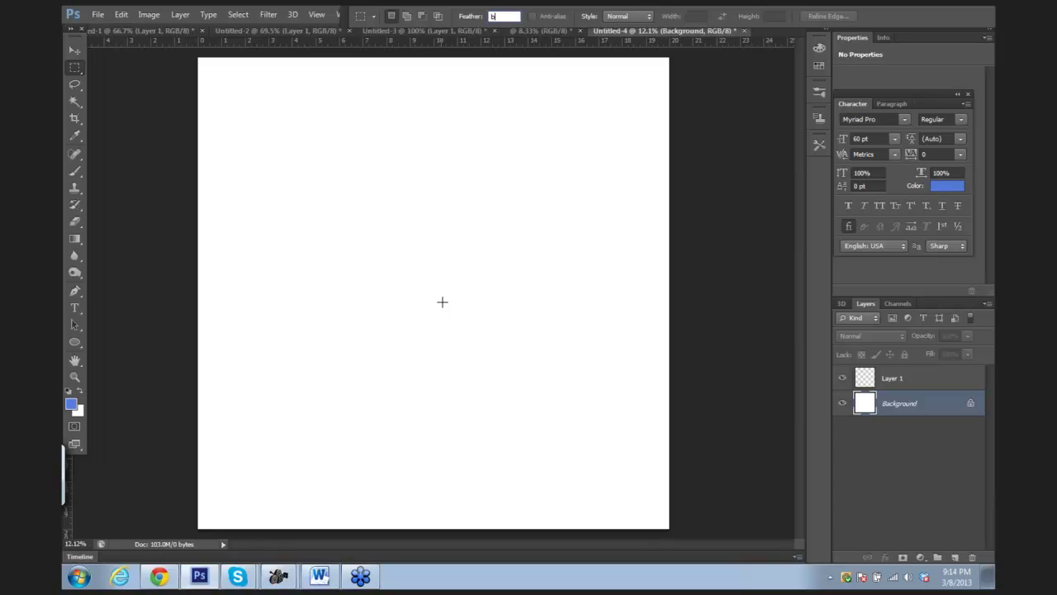
pyautogui.write('66')
pyautogui.press('Return')
pyautogui.click(494, 233)
# Step: Set up the Brush tool at 48% opacity and size 40, undoing the test strokes on the canvas
pyautogui.click(74, 171)
pyautogui.moveTo(269, 210); pyautogui.dragTo(300, 243)
pyautogui.hotkey('ctrl', 'z')
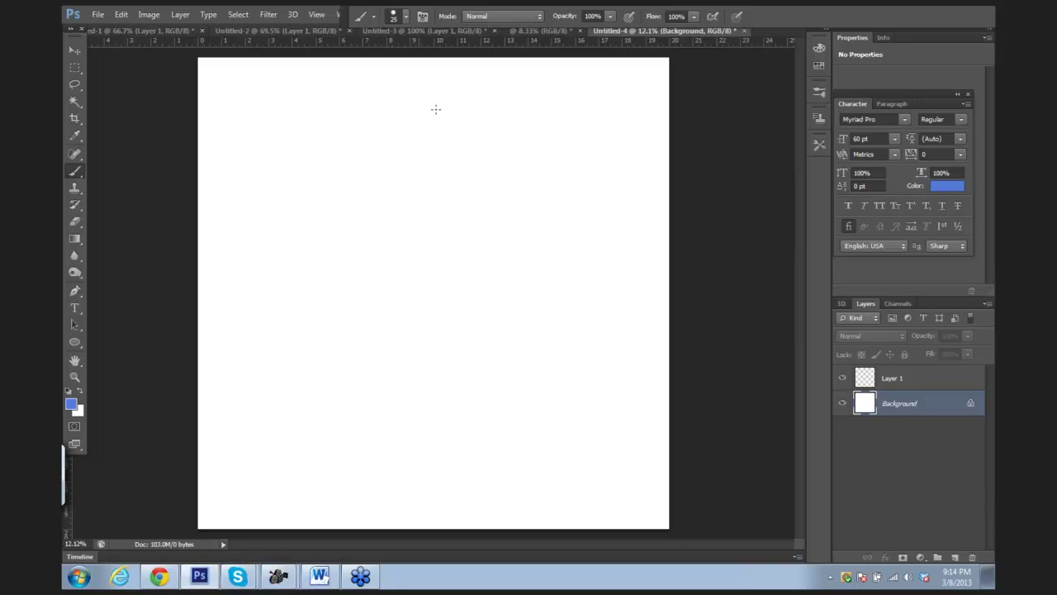
pyautogui.click(610, 17)
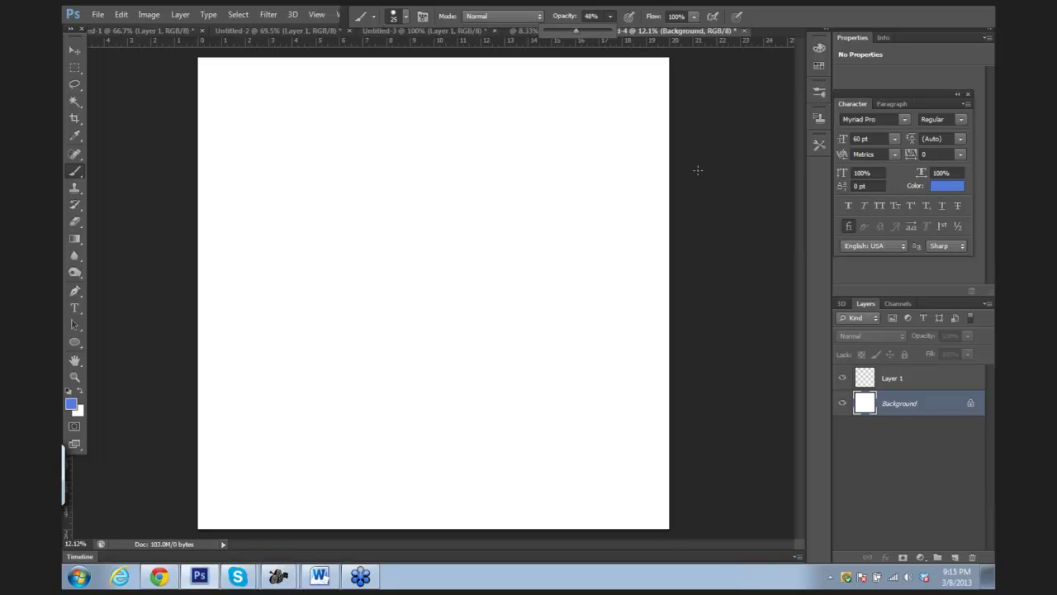
pyautogui.click(413, 192)
pyautogui.moveTo(413, 193); pyautogui.dragTo(444, 229)
pyautogui.hotkey('ctrl', 'z')
pyautogui.press(']')
pyautogui.press(']')
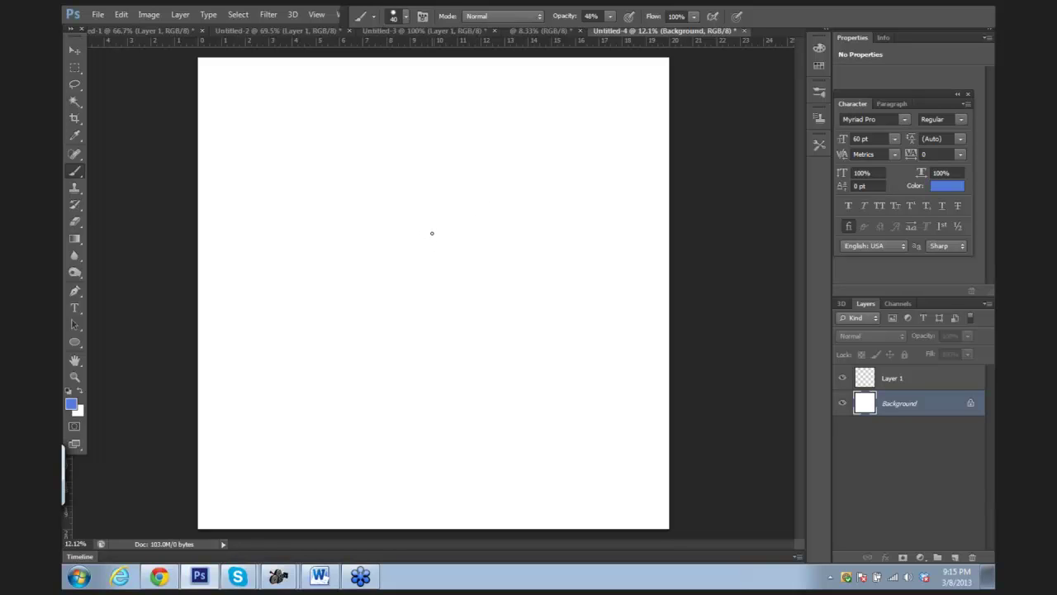
# Step: Sketch the ribcage, waist and pelvis of a standing figure in blue near the middle of the canvas
pyautogui.hotkey('ctrl', 'space')
pyautogui.moveTo(427, 229)
pyautogui.mouseDown()
pyautogui.moveTo(439, 238)
pyautogui.moveTo(423, 228)
pyautogui.moveTo(435, 228)
pyautogui.mouseUp()
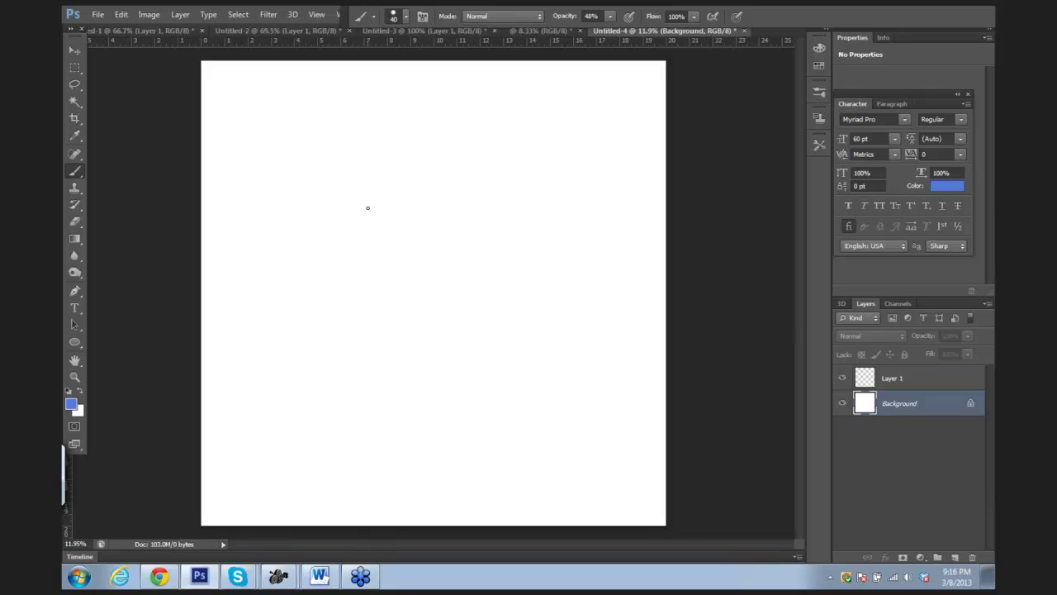
pyautogui.moveTo(366, 208)
pyautogui.mouseDown()
pyautogui.moveTo(401, 207)
pyautogui.moveTo(365, 211)
pyautogui.moveTo(419, 211)
pyautogui.moveTo(354, 225)
pyautogui.moveTo(368, 253)
pyautogui.moveTo(438, 257)
pyautogui.moveTo(373, 222)
pyautogui.moveTo(373, 264)
pyautogui.moveTo(386, 223)
pyautogui.moveTo(383, 258)
pyautogui.moveTo(403, 311)
pyautogui.moveTo(395, 303)
pyautogui.moveTo(434, 281)
pyautogui.moveTo(428, 258)
pyautogui.moveTo(438, 302)
pyautogui.mouseUp()
pyautogui.moveTo(389, 267)
pyautogui.mouseDown()
pyautogui.moveTo(392, 304)
pyautogui.moveTo(438, 308)
pyautogui.moveTo(432, 349)
pyautogui.mouseUp()
# Step: Rough in both thighs below the pelvis in blue, increasing the brush size to 60
pyautogui.moveTo(391, 309); pyautogui.dragTo(365, 405)
pyautogui.moveTo(369, 360); pyautogui.dragTo(365, 416)
pyautogui.press(']')
pyautogui.moveTo(372, 368)
pyautogui.mouseDown()
pyautogui.moveTo(380, 404)
pyautogui.moveTo(400, 378)
pyautogui.moveTo(391, 408)
pyautogui.moveTo(411, 347)
pyautogui.moveTo(387, 313)
pyautogui.moveTo(381, 380)
pyautogui.moveTo(413, 354)
pyautogui.mouseUp()
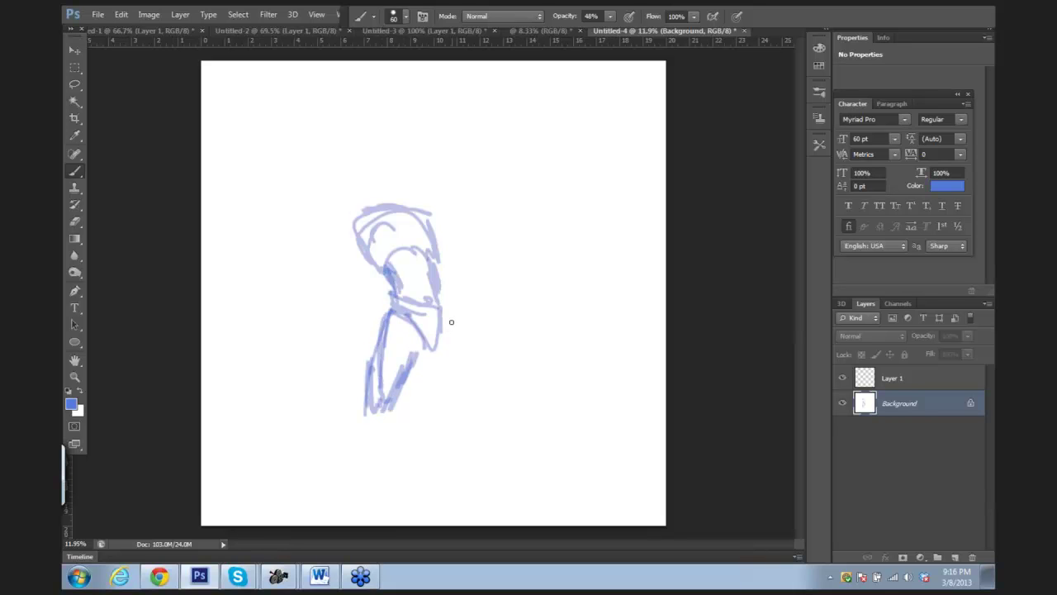
pyautogui.moveTo(441, 311)
pyautogui.mouseDown()
pyautogui.moveTo(450, 379)
pyautogui.moveTo(429, 373)
pyautogui.moveTo(458, 386)
pyautogui.moveTo(456, 362)
pyautogui.moveTo(451, 397)
pyautogui.mouseUp()
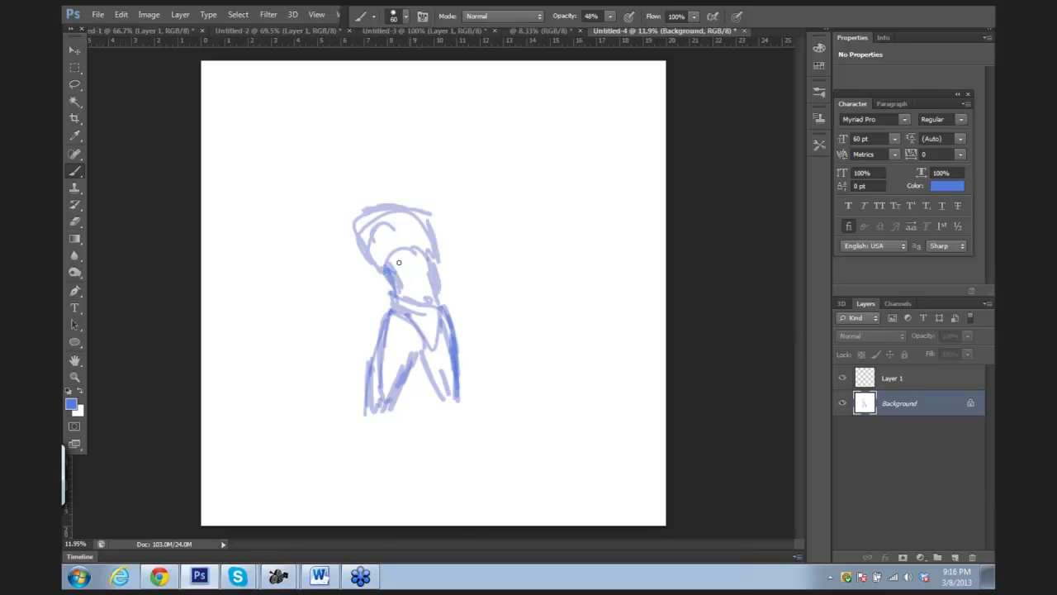
# Step: Add an oval head, the neck, the shoulders and both hanging arms to the blue figure sketch
pyautogui.moveTo(388, 212)
pyautogui.mouseDown()
pyautogui.moveTo(409, 159)
pyautogui.moveTo(415, 188)
pyautogui.moveTo(402, 168)
pyautogui.moveTo(414, 196)
pyautogui.moveTo(401, 185)
pyautogui.moveTo(419, 149)
pyautogui.moveTo(420, 194)
pyautogui.moveTo(403, 139)
pyautogui.mouseUp()
pyautogui.moveTo(416, 199)
pyautogui.mouseDown()
pyautogui.moveTo(358, 221)
pyautogui.moveTo(388, 233)
pyautogui.moveTo(377, 251)
pyautogui.moveTo(438, 236)
pyautogui.mouseUp()
pyautogui.moveTo(364, 211); pyautogui.dragTo(360, 239)
pyautogui.moveTo(360, 239)
pyautogui.mouseDown()
pyautogui.moveTo(356, 213)
pyautogui.moveTo(362, 265)
pyautogui.moveTo(359, 248)
pyautogui.moveTo(359, 268)
pyautogui.moveTo(348, 267)
pyautogui.moveTo(363, 276)
pyautogui.moveTo(344, 299)
pyautogui.mouseUp()
pyautogui.moveTo(354, 336)
pyautogui.mouseDown()
pyautogui.moveTo(347, 371)
pyautogui.moveTo(358, 345)
pyautogui.moveTo(367, 357)
pyautogui.moveTo(348, 376)
pyautogui.moveTo(367, 344)
pyautogui.mouseUp()
pyautogui.moveTo(426, 218)
pyautogui.mouseDown()
pyautogui.moveTo(456, 289)
pyautogui.moveTo(471, 378)
pyautogui.mouseUp()
# Step: Select the whole figure sketch, scale it down to about 61% width and 66% height, and deselect it
pyautogui.click(75, 68)
pyautogui.moveTo(289, 96)
pyautogui.mouseDown()
pyautogui.moveTo(463, 352)
pyautogui.moveTo(541, 427)
pyautogui.mouseUp()
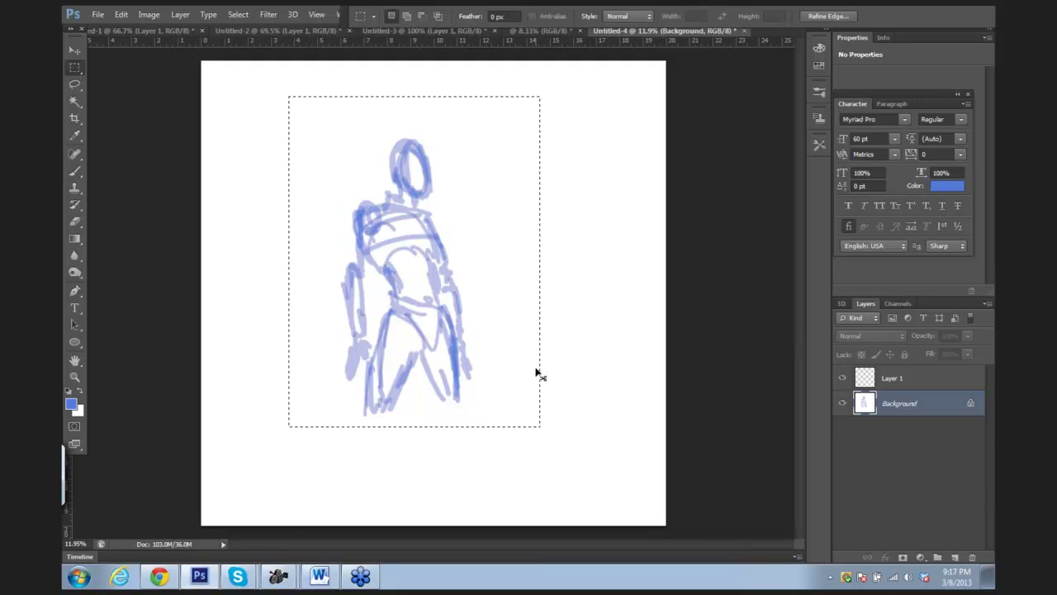
pyautogui.hotkey('ctrl', 't')
pyautogui.moveTo(538, 425)
pyautogui.mouseDown()
pyautogui.moveTo(455, 295)
pyautogui.moveTo(441, 315)
pyautogui.mouseUp()
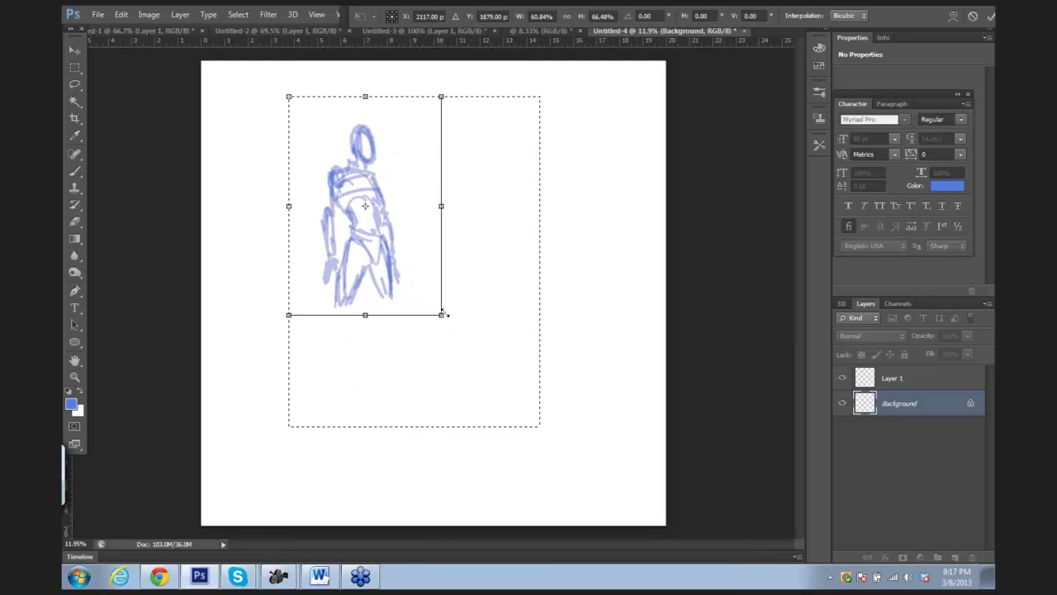
pyautogui.press('Return')
pyautogui.click(447, 303)
# Step: Brush in both lower legs with feet and a tuft of hair behind the head in blue
pyautogui.scroll(2, 437, 248)
pyautogui.press('b')
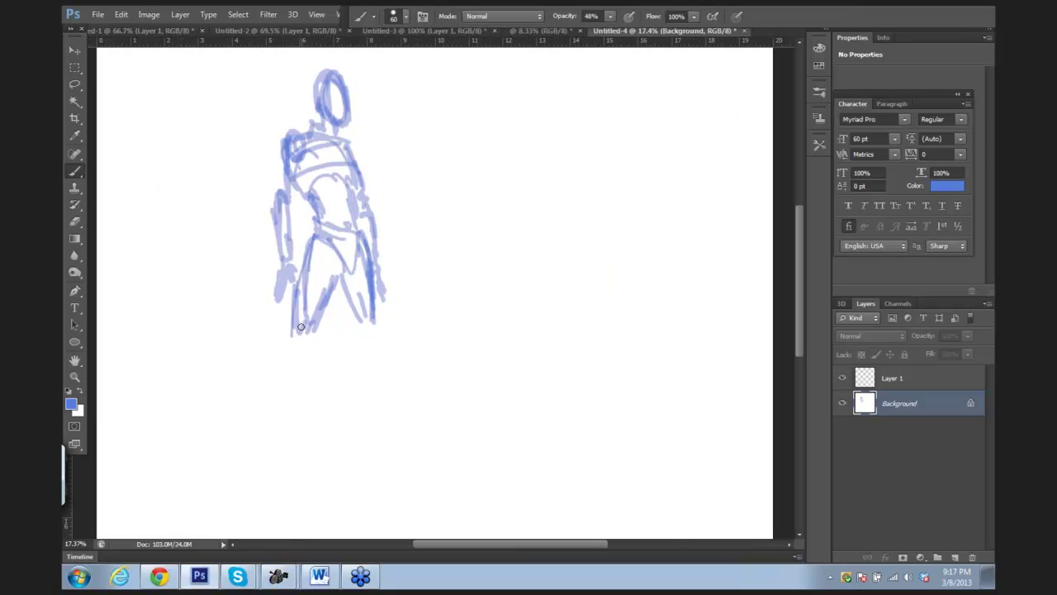
pyautogui.moveTo(302, 329)
pyautogui.mouseDown()
pyautogui.moveTo(277, 415)
pyautogui.moveTo(294, 371)
pyautogui.moveTo(300, 382)
pyautogui.moveTo(303, 345)
pyautogui.moveTo(290, 413)
pyautogui.moveTo(282, 409)
pyautogui.moveTo(258, 452)
pyautogui.moveTo(281, 429)
pyautogui.moveTo(283, 450)
pyautogui.moveTo(285, 413)
pyautogui.mouseUp()
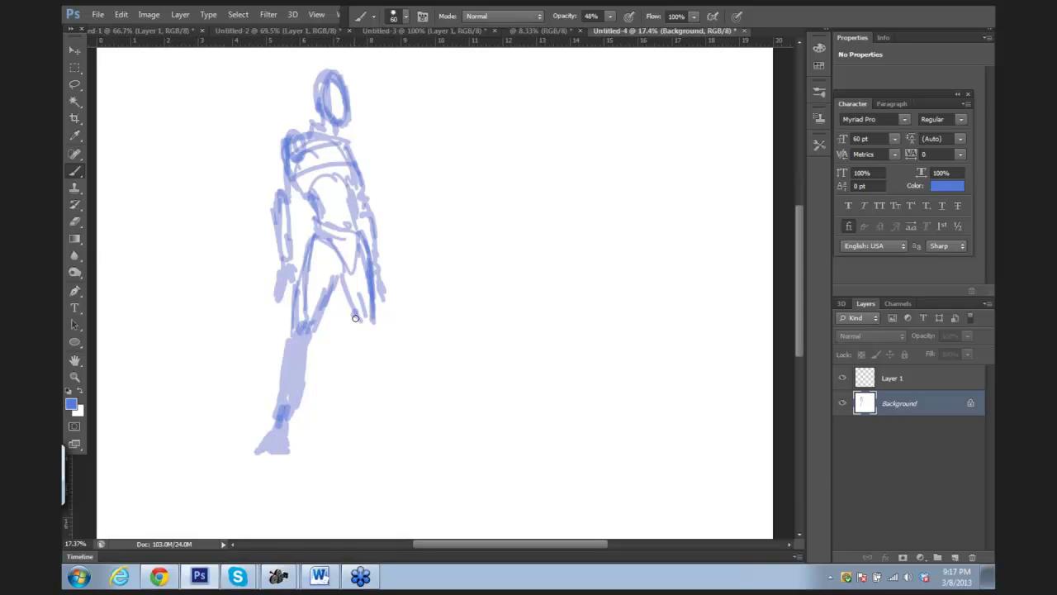
pyautogui.moveTo(344, 297)
pyautogui.mouseDown()
pyautogui.moveTo(378, 341)
pyautogui.moveTo(366, 325)
pyautogui.moveTo(377, 408)
pyautogui.moveTo(373, 382)
pyautogui.moveTo(384, 417)
pyautogui.moveTo(383, 399)
pyautogui.moveTo(403, 428)
pyautogui.moveTo(390, 424)
pyautogui.moveTo(390, 445)
pyautogui.moveTo(408, 438)
pyautogui.mouseUp()
pyautogui.moveTo(334, 132)
pyautogui.mouseDown()
pyautogui.moveTo(315, 84)
pyautogui.moveTo(295, 74)
pyautogui.mouseUp()
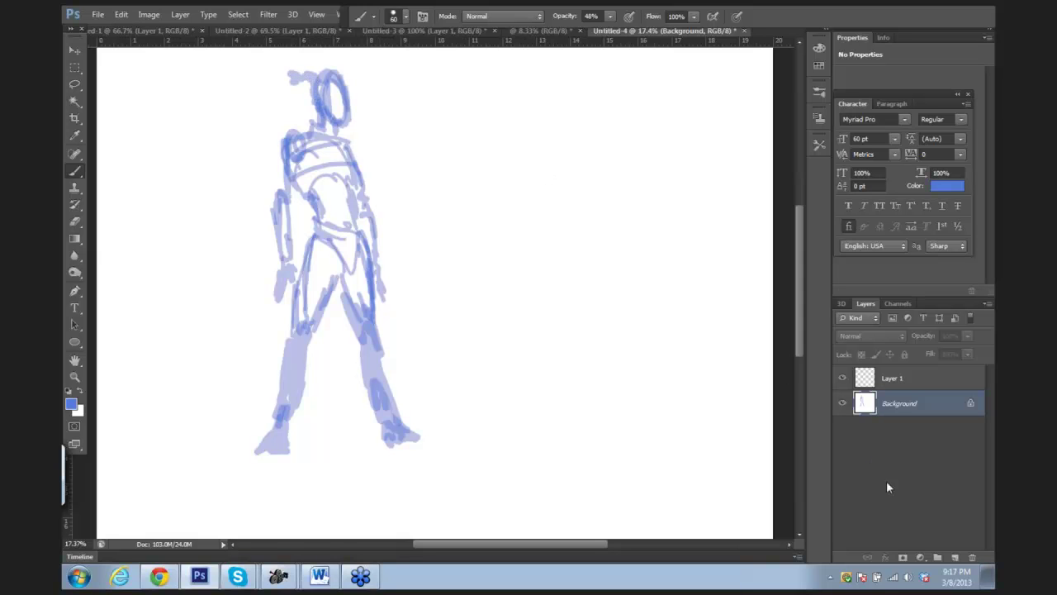
# Step: Add a new layer above the Background and set the foreground colour to dark grey 3d3b43
pyautogui.click(955, 557)
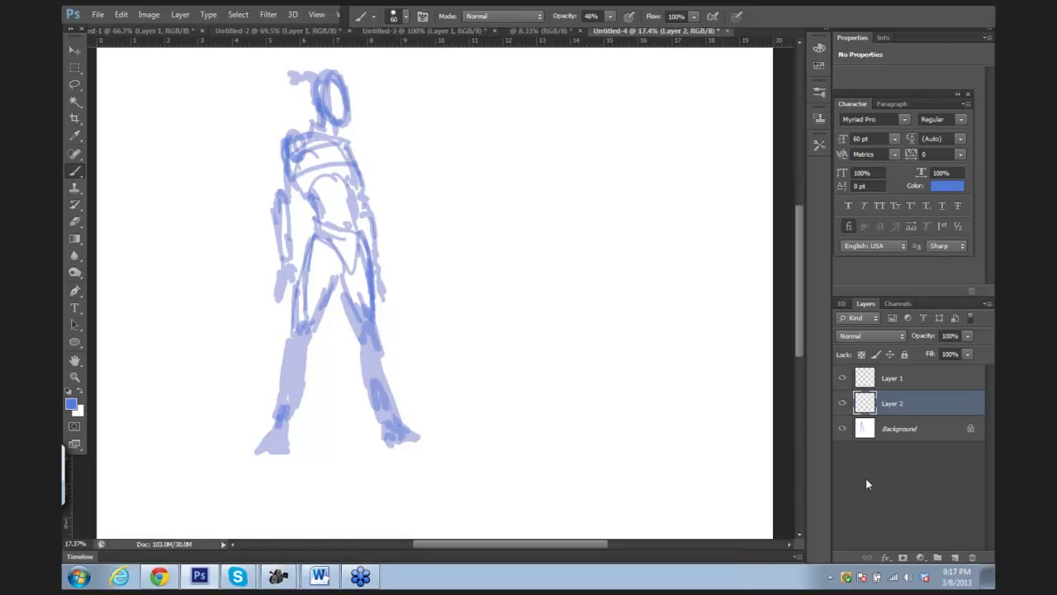
pyautogui.click(71, 401)
pyautogui.click(529, 308)
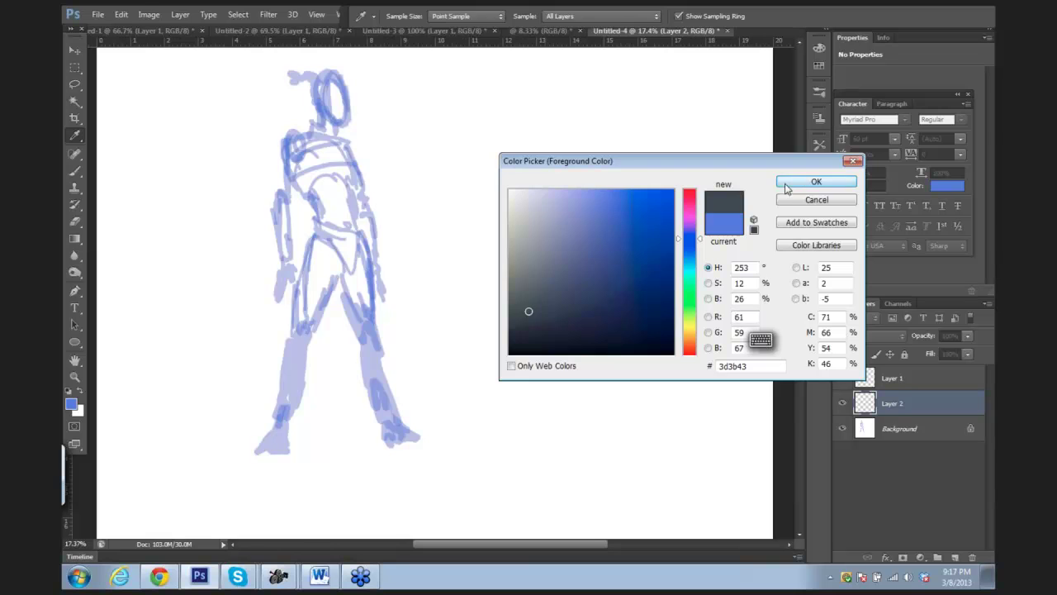
pyautogui.click(814, 182)
# Step: Raise the brush opacity to 85% and reduce the brush size to 20 for detailing the head
pyautogui.keyDown('ctrl'); pyautogui.click(502, 189); pyautogui.keyUp('ctrl')
pyautogui.moveTo(502, 189)
pyautogui.mouseDown()
pyautogui.moveTo(623, 250)
pyautogui.moveTo(442, 228)
pyautogui.mouseUp()
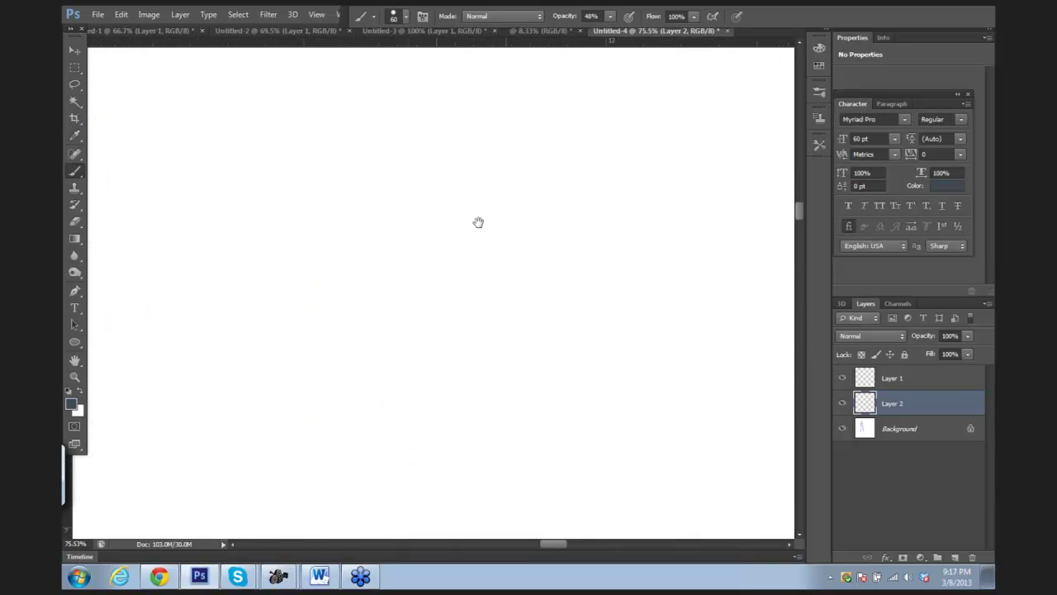
pyautogui.moveTo(547, 248)
pyautogui.mouseDown()
pyautogui.moveTo(435, 278)
pyautogui.moveTo(492, 253)
pyautogui.moveTo(523, 267)
pyautogui.moveTo(491, 207)
pyautogui.moveTo(520, 229)
pyautogui.moveTo(510, 229)
pyautogui.mouseUp()
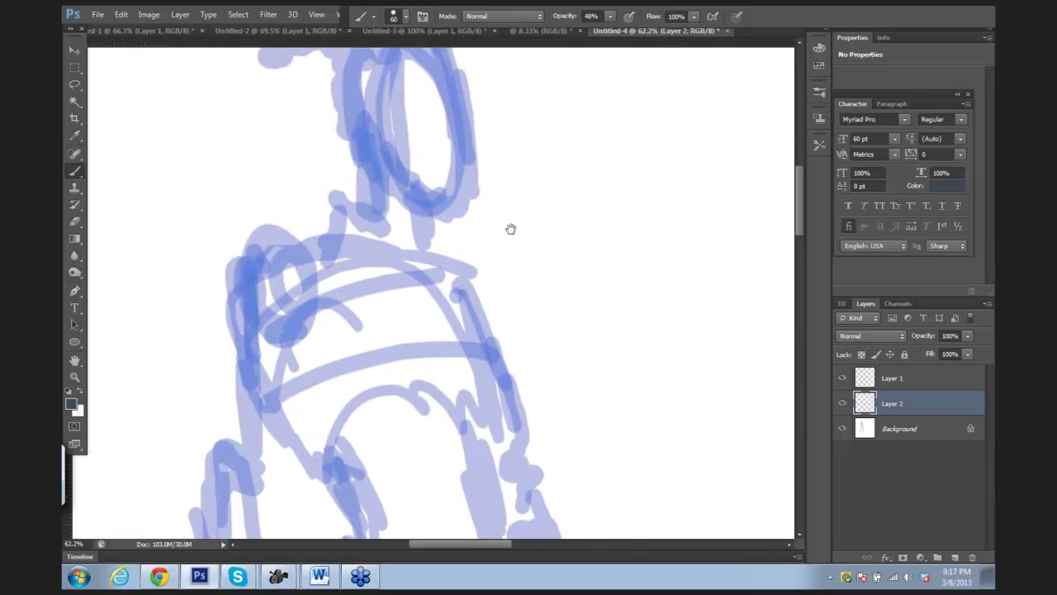
pyautogui.scroll(3, 503, 214)
pyautogui.click(610, 16)
pyautogui.moveTo(632, 32); pyautogui.dragTo(636, 31)
pyautogui.press('[')
pyautogui.press('[')
pyautogui.press('[')
pyautogui.press('[')
# Step: Draw the face profile, jaw, eye and loose hair strands in dark grey over the blue head
pyautogui.moveTo(455, 138)
pyautogui.mouseDown()
pyautogui.moveTo(479, 231)
pyautogui.moveTo(466, 285)
pyautogui.mouseUp()
pyautogui.moveTo(401, 273); pyautogui.dragTo(431, 289)
pyautogui.moveTo(432, 203); pyautogui.dragTo(446, 208)
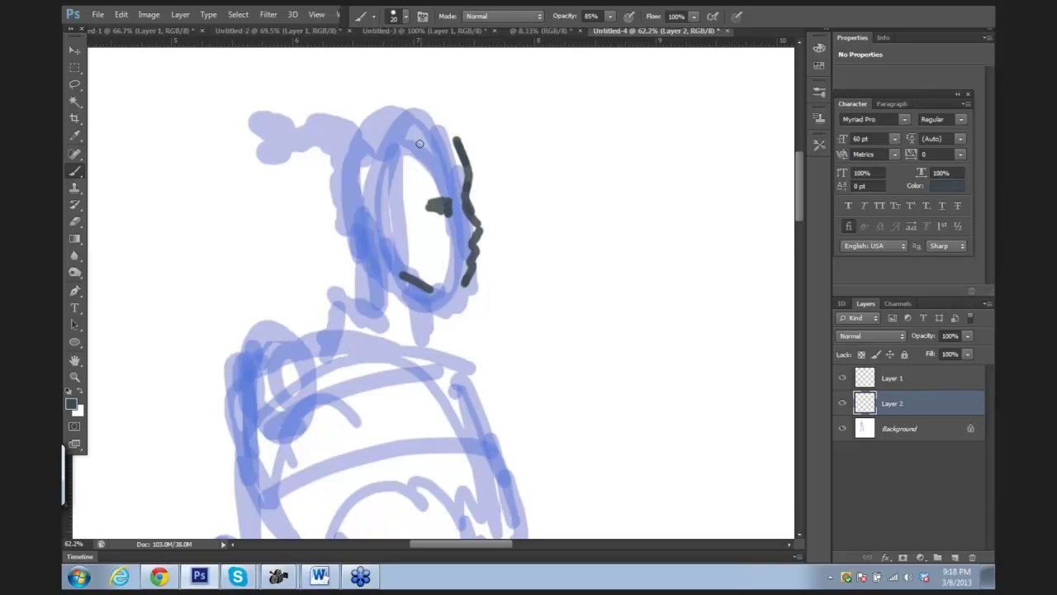
pyautogui.moveTo(404, 134)
pyautogui.mouseDown()
pyautogui.moveTo(384, 154)
pyautogui.moveTo(402, 223)
pyautogui.moveTo(401, 163)
pyautogui.moveTo(444, 139)
pyautogui.moveTo(459, 109)
pyautogui.moveTo(478, 108)
pyautogui.moveTo(510, 161)
pyautogui.moveTo(522, 234)
pyautogui.mouseUp()
pyautogui.moveTo(463, 111); pyautogui.dragTo(494, 124)
pyautogui.moveTo(364, 145); pyautogui.dragTo(310, 140)
# Step: Draw a raised dark collar around the neck and two buckled straps across the chest
pyautogui.scroll(-5, 529, 184)
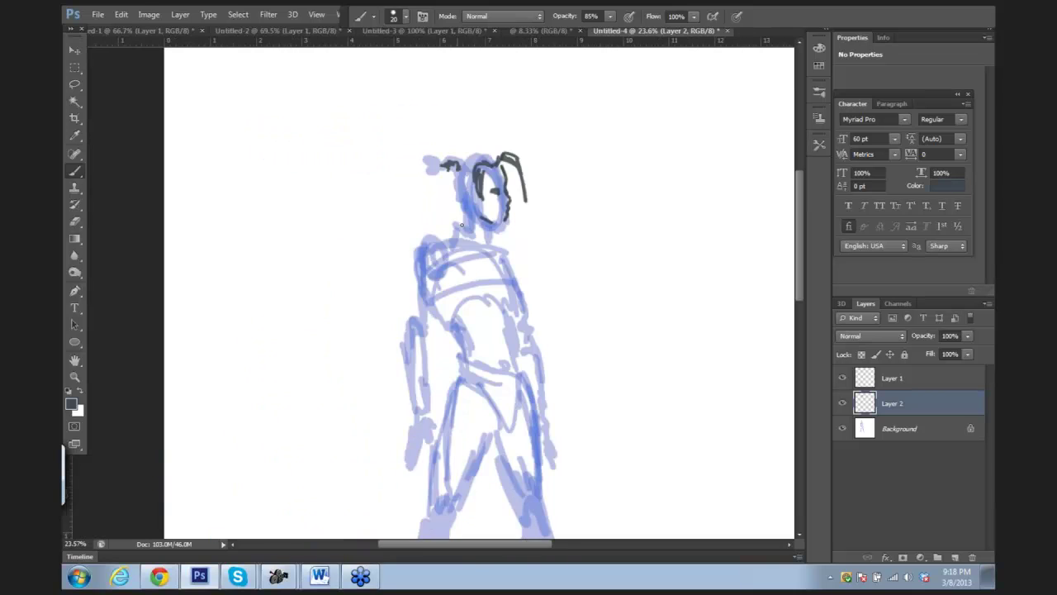
pyautogui.moveTo(454, 223)
pyautogui.mouseDown()
pyautogui.moveTo(428, 234)
pyautogui.moveTo(463, 217)
pyautogui.moveTo(442, 232)
pyautogui.moveTo(484, 242)
pyautogui.mouseUp()
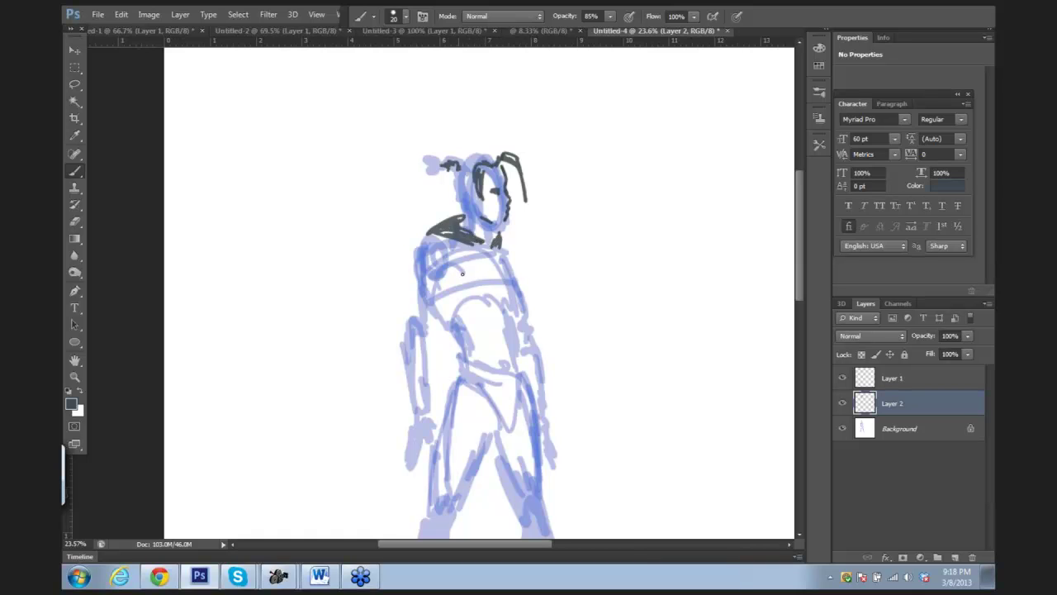
pyautogui.moveTo(446, 262)
pyautogui.mouseDown()
pyautogui.moveTo(498, 254)
pyautogui.moveTo(475, 261)
pyautogui.moveTo(455, 289)
pyautogui.moveTo(457, 300)
pyautogui.moveTo(494, 284)
pyautogui.moveTo(469, 287)
pyautogui.moveTo(469, 297)
pyautogui.moveTo(501, 295)
pyautogui.moveTo(472, 303)
pyautogui.mouseUp()
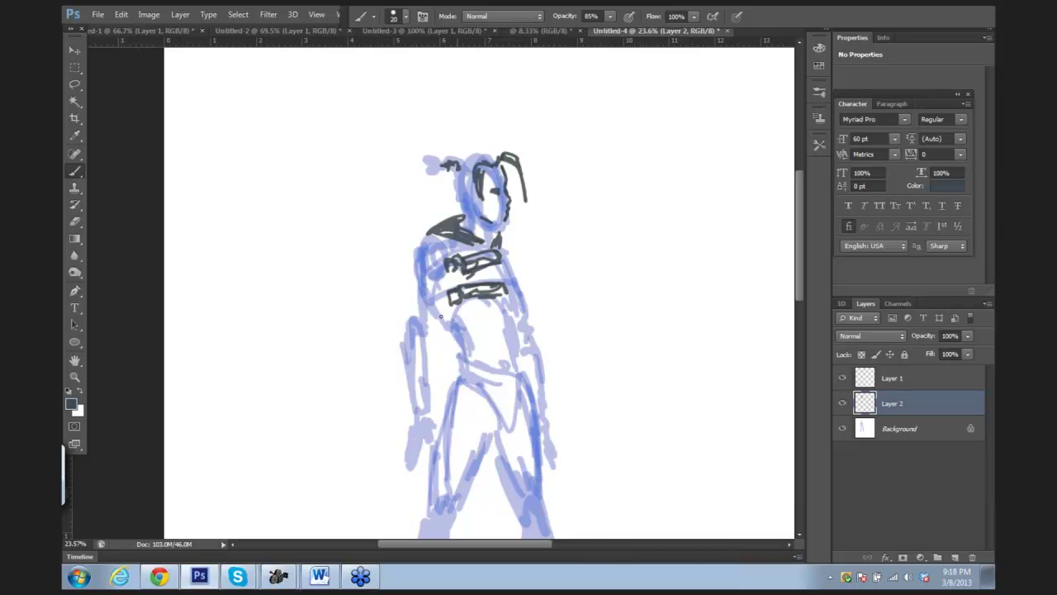
# Step: Outline the jacket's side and hem, and add a small pouch and a thick diagonal strap across the waist
pyautogui.moveTo(427, 252)
pyautogui.mouseDown()
pyautogui.moveTo(437, 316)
pyautogui.moveTo(474, 323)
pyautogui.mouseUp()
pyautogui.moveTo(483, 296)
pyautogui.mouseDown()
pyautogui.moveTo(484, 312)
pyautogui.moveTo(517, 331)
pyautogui.mouseUp()
pyautogui.moveTo(501, 323); pyautogui.dragTo(464, 368)
pyautogui.moveTo(469, 332); pyautogui.dragTo(455, 358)
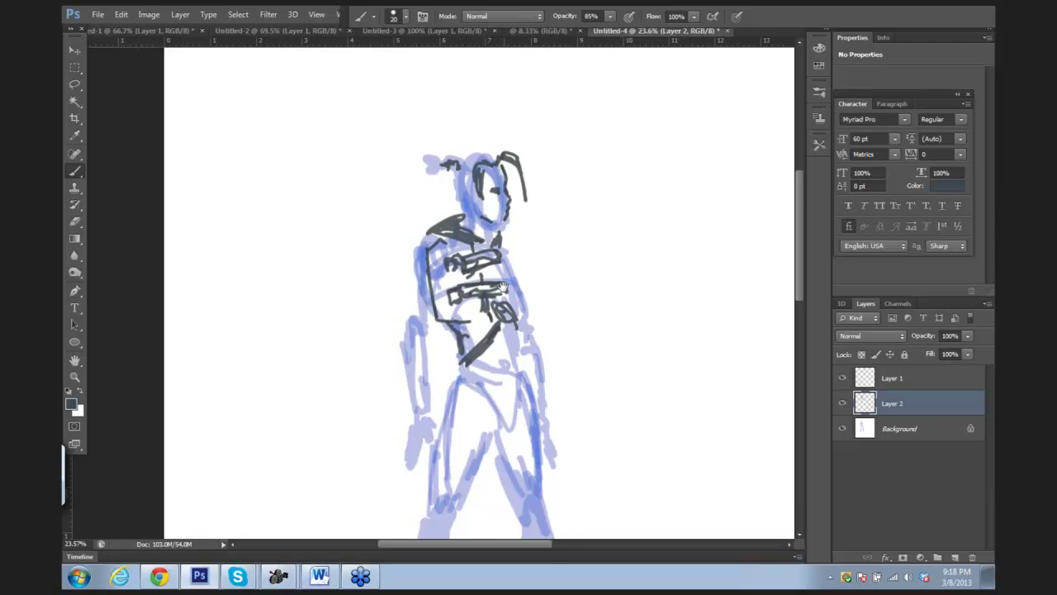
# Step: Draw the hip belt with its hanging cloth and outline both legs down to the ankles with knee details
pyautogui.scroll(-5, 501, 295)
pyautogui.moveTo(453, 260)
pyautogui.mouseDown()
pyautogui.moveTo(443, 263)
pyautogui.moveTo(475, 277)
pyautogui.moveTo(453, 356)
pyautogui.moveTo(469, 285)
pyautogui.moveTo(500, 350)
pyautogui.moveTo(479, 258)
pyautogui.moveTo(485, 282)
pyautogui.moveTo(434, 324)
pyautogui.moveTo(410, 314)
pyautogui.moveTo(423, 289)
pyautogui.moveTo(406, 382)
pyautogui.mouseUp()
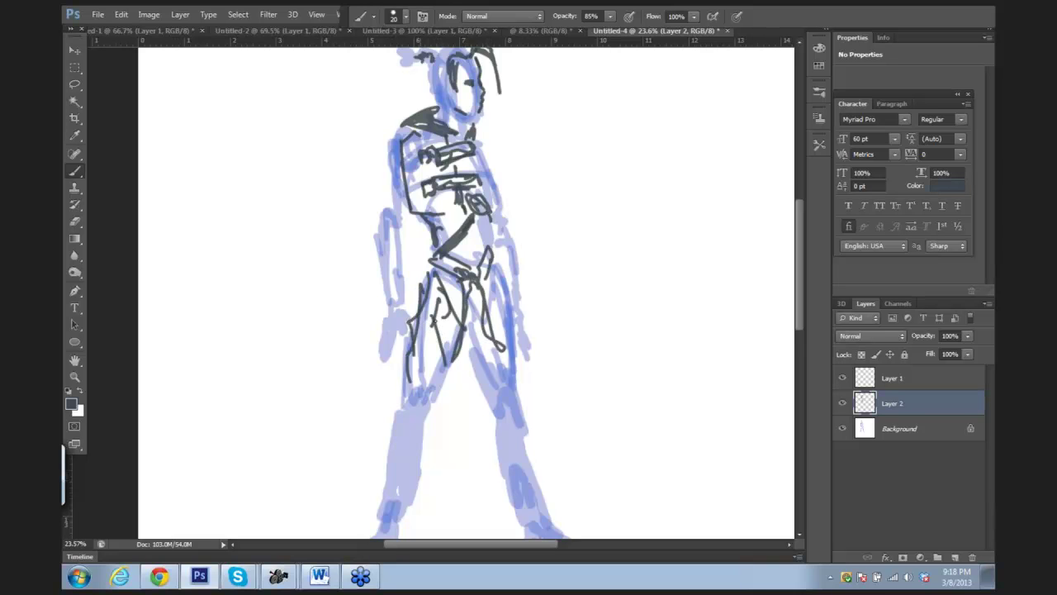
pyautogui.moveTo(453, 297); pyautogui.dragTo(457, 169)
pyautogui.moveTo(422, 248)
pyautogui.mouseDown()
pyautogui.moveTo(402, 312)
pyautogui.moveTo(406, 347)
pyautogui.moveTo(380, 420)
pyautogui.mouseUp()
pyautogui.moveTo(470, 233)
pyautogui.mouseDown()
pyautogui.moveTo(543, 369)
pyautogui.moveTo(534, 372)
pyautogui.mouseUp()
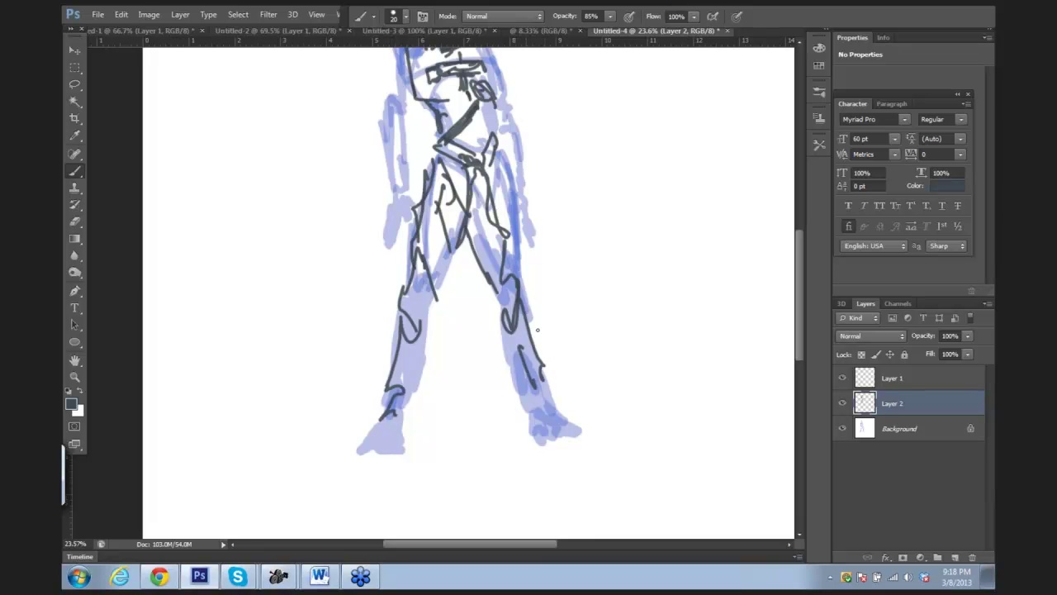
# Step: Outline the sleeve, elbow band, forearm guard and cuff of the arm on the figure's collar side
pyautogui.moveTo(517, 180); pyautogui.dragTo(544, 390)
pyautogui.moveTo(407, 216); pyautogui.dragTo(424, 269)
pyautogui.moveTo(406, 265)
pyautogui.mouseDown()
pyautogui.moveTo(415, 273)
pyautogui.moveTo(434, 260)
pyautogui.moveTo(433, 344)
pyautogui.mouseUp()
pyautogui.moveTo(413, 364); pyautogui.dragTo(438, 377)
pyautogui.moveTo(436, 344); pyautogui.dragTo(437, 359)
pyautogui.moveTo(429, 287)
pyautogui.mouseDown()
pyautogui.moveTo(438, 347)
pyautogui.moveTo(406, 298)
pyautogui.moveTo(408, 226)
pyautogui.mouseUp()
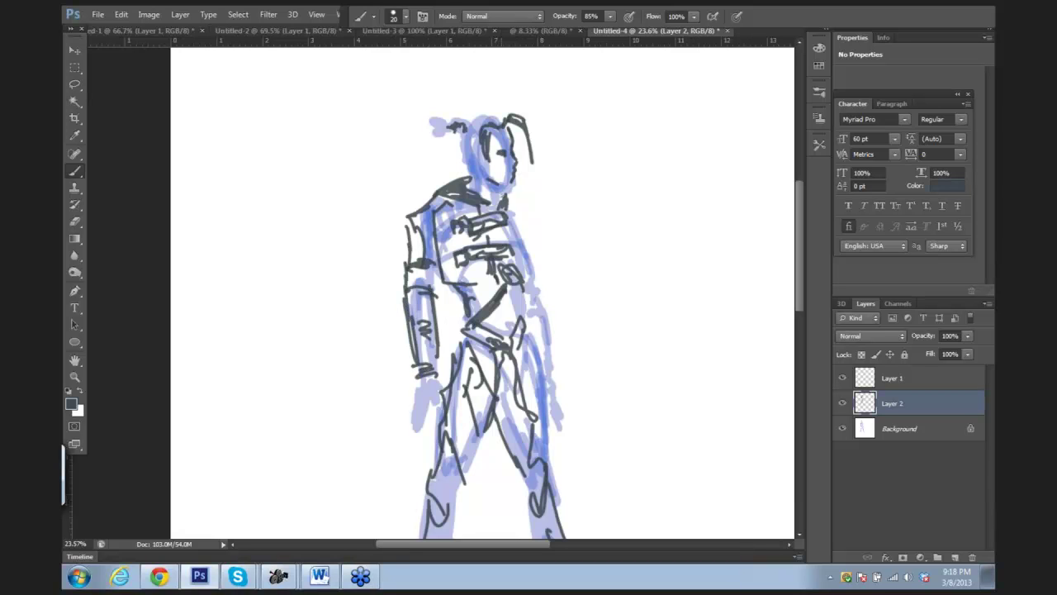
# Step: Outline the opposite arm from shoulder to forearm and add short fold lines at the waist
pyautogui.moveTo(518, 197); pyautogui.dragTo(552, 355)
pyautogui.moveTo(483, 290); pyautogui.dragTo(466, 301)
pyautogui.moveTo(487, 297); pyautogui.dragTo(477, 308)
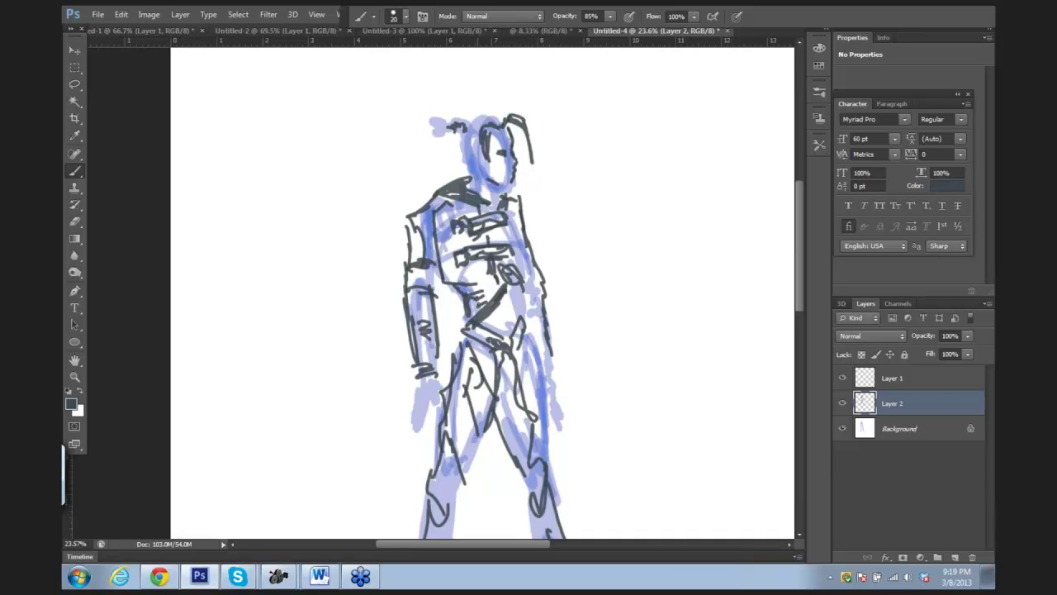
# Step: Sketch both hands below the cuffs in dark grey and line the inner side of the far forearm
pyautogui.moveTo(433, 381); pyautogui.dragTo(427, 400)
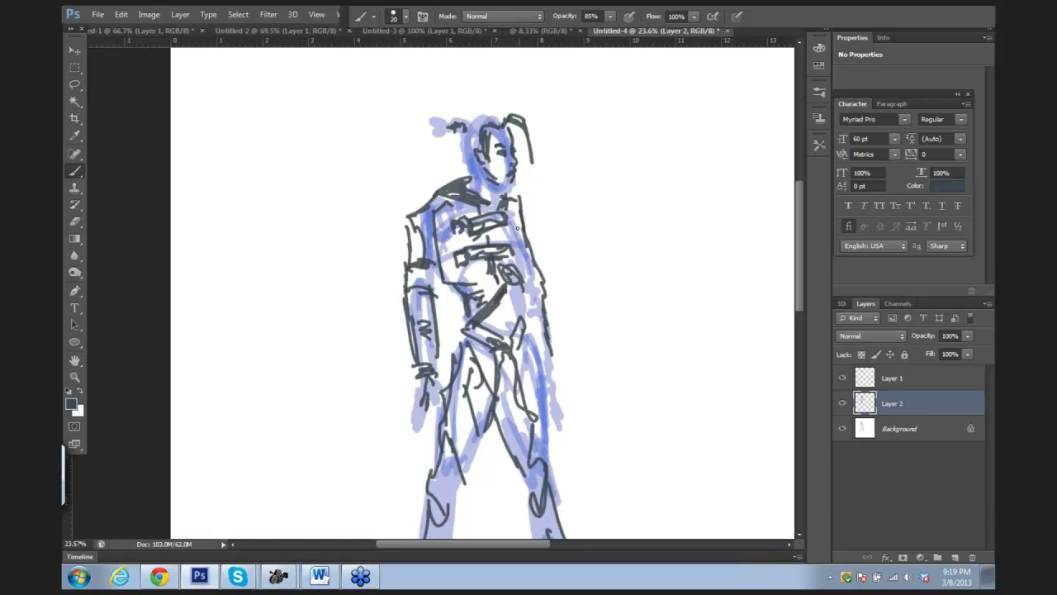
pyautogui.moveTo(513, 286); pyautogui.dragTo(530, 324)
pyautogui.moveTo(555, 357)
pyautogui.mouseDown()
pyautogui.moveTo(556, 387)
pyautogui.moveTo(547, 380)
pyautogui.moveTo(558, 396)
pyautogui.mouseUp()
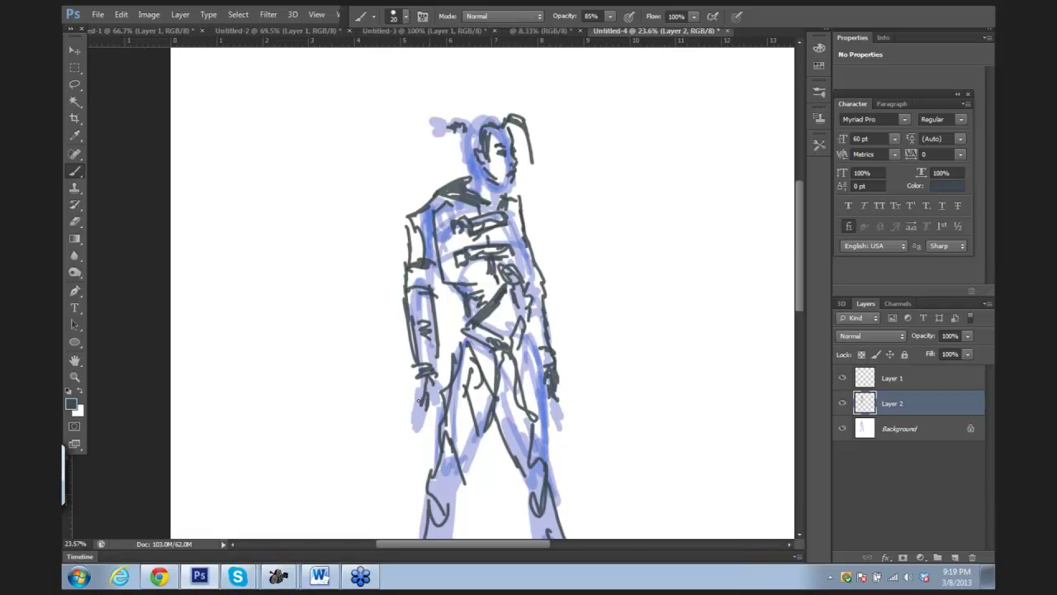
pyautogui.moveTo(419, 391)
pyautogui.mouseDown()
pyautogui.moveTo(425, 408)
pyautogui.moveTo(435, 396)
pyautogui.mouseUp()
# Step: Add fold lines along the jacket's side and waist, and darken the hair, ear edge and neck
pyautogui.moveTo(450, 268); pyautogui.dragTo(440, 241)
pyautogui.moveTo(462, 284); pyautogui.dragTo(470, 300)
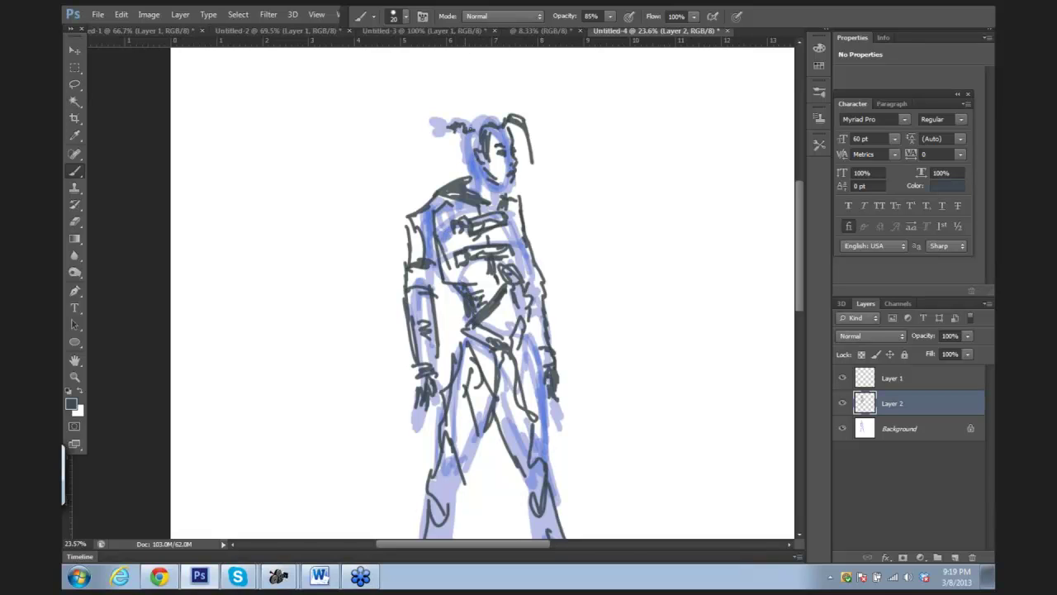
pyautogui.moveTo(473, 135); pyautogui.dragTo(472, 145)
pyautogui.moveTo(473, 142); pyautogui.dragTo(479, 172)
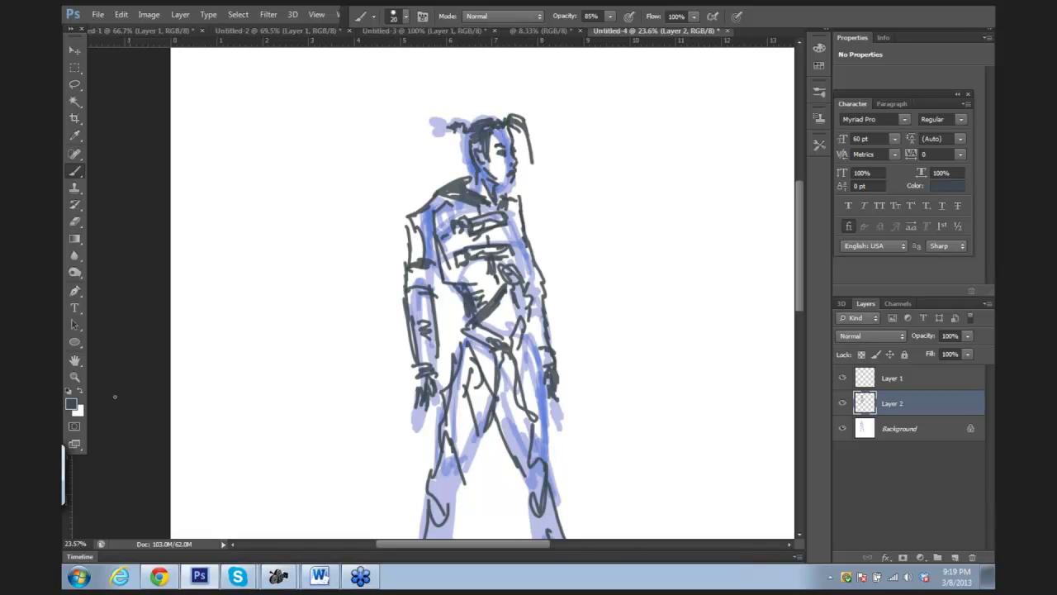
# Step: Set the foreground colour to magenta and paint accent strokes on the face, collar and chest
pyautogui.click(71, 404)
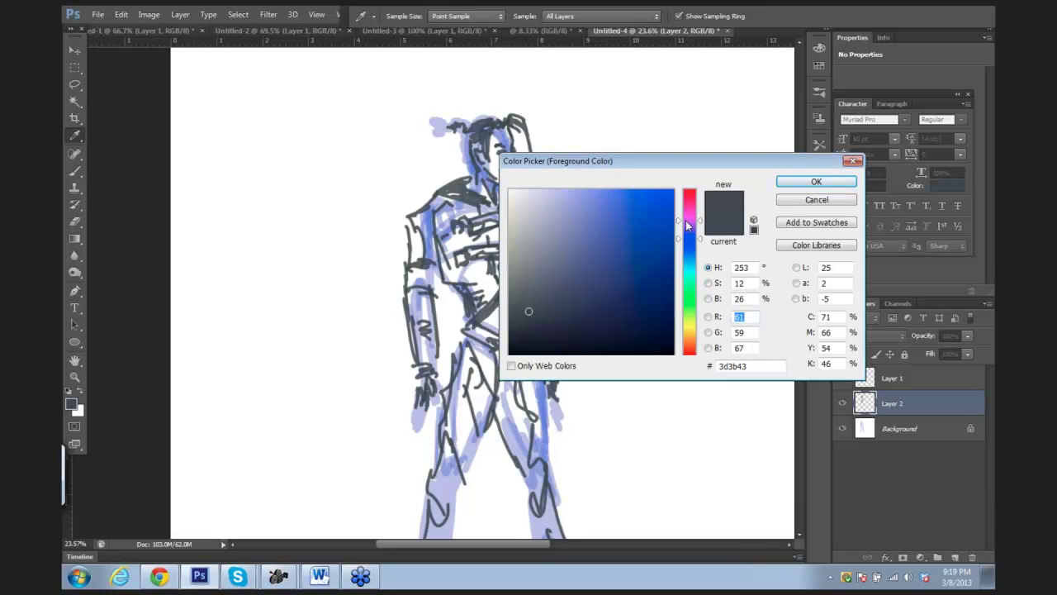
pyautogui.moveTo(688, 224); pyautogui.dragTo(688, 210)
pyautogui.click(643, 212)
pyautogui.click(793, 181)
pyautogui.moveTo(553, 209); pyautogui.dragTo(567, 214)
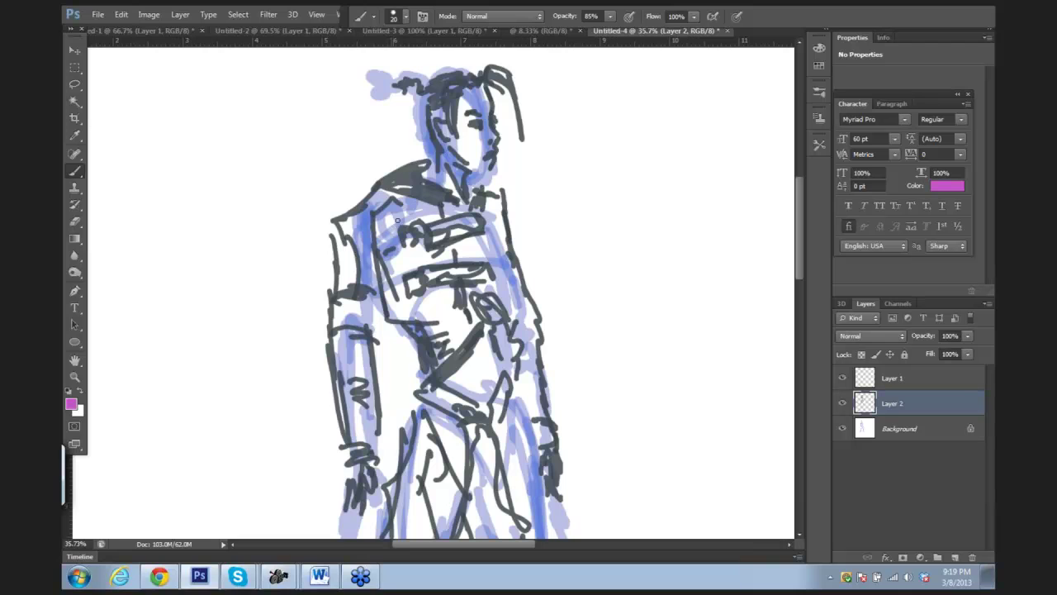
pyautogui.moveTo(412, 200)
pyautogui.mouseDown()
pyautogui.moveTo(415, 221)
pyautogui.moveTo(424, 219)
pyautogui.mouseUp()
pyautogui.moveTo(432, 201); pyautogui.dragTo(443, 321)
pyautogui.moveTo(443, 231); pyautogui.dragTo(446, 258)
pyautogui.moveTo(420, 177)
pyautogui.mouseDown()
pyautogui.moveTo(389, 286)
pyautogui.moveTo(443, 317)
pyautogui.mouseUp()
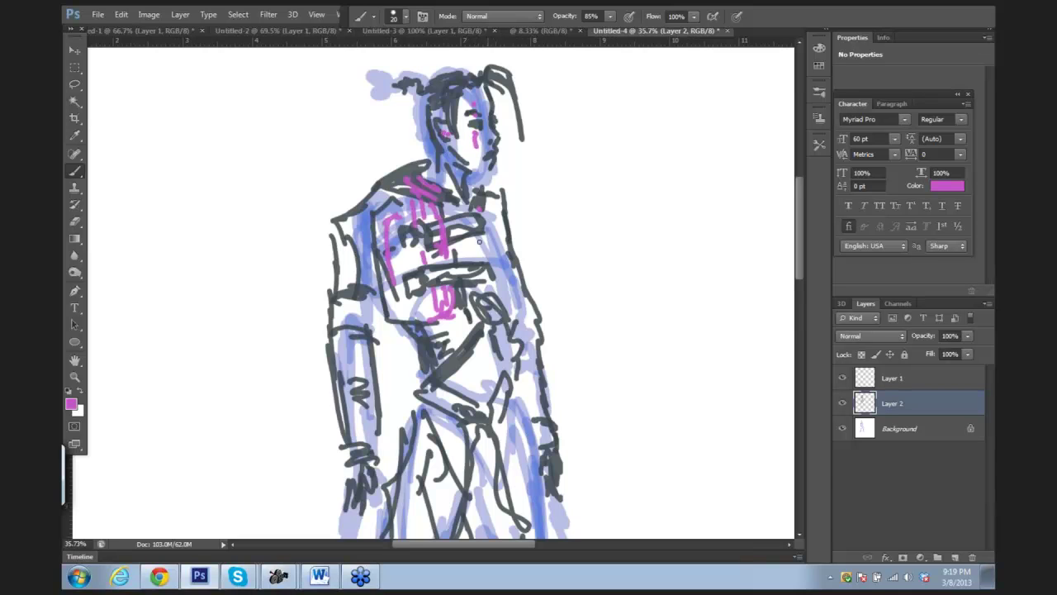
# Step: Add magenta accents down the jacket's far side and along the sleeves and forearms of both arms
pyautogui.moveTo(493, 220); pyautogui.dragTo(503, 256)
pyautogui.moveTo(496, 216); pyautogui.dragTo(519, 307)
pyautogui.moveTo(527, 327); pyautogui.dragTo(529, 377)
pyautogui.moveTo(361, 350); pyautogui.dragTo(364, 365)
pyautogui.moveTo(371, 386); pyautogui.dragTo(374, 413)
pyautogui.moveTo(346, 343); pyautogui.dragTo(348, 365)
pyautogui.moveTo(351, 259); pyautogui.dragTo(353, 297)
# Step: Set the foreground colour to near-black 010101 and block in the waist gap, hip shadows and both shoes with a size 45 brush
pyautogui.scroll(-1, 484, 239)
pyautogui.scroll(-5, 504, 198)
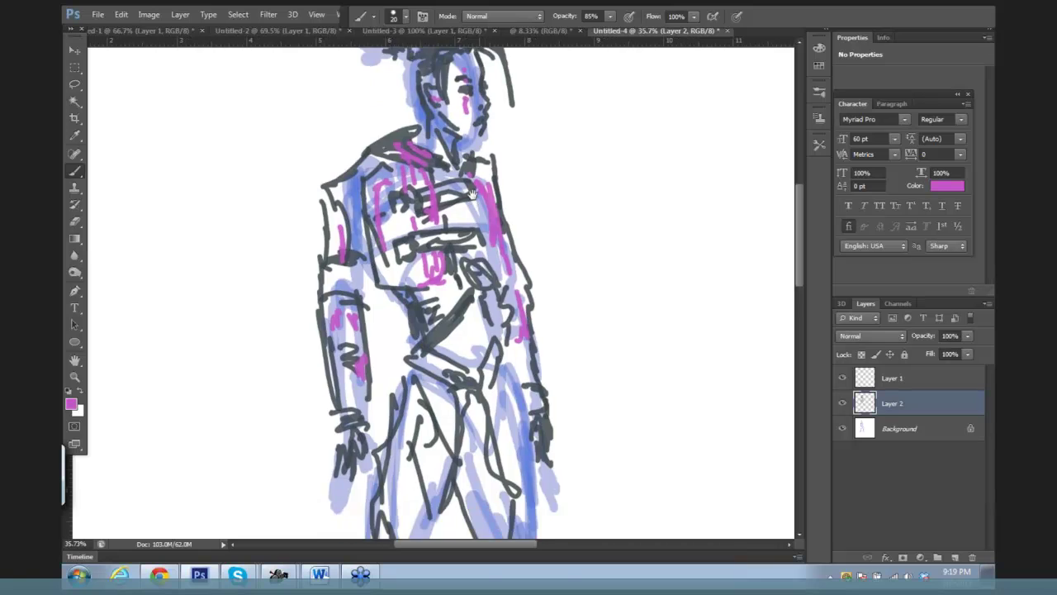
pyautogui.click(71, 404)
pyautogui.click(524, 353)
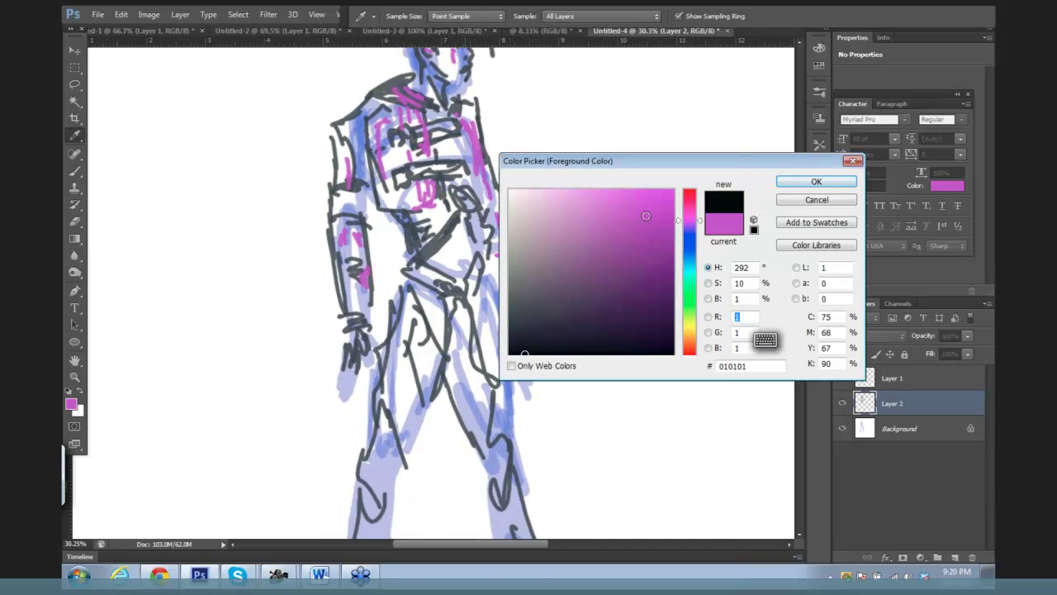
pyautogui.click(814, 181)
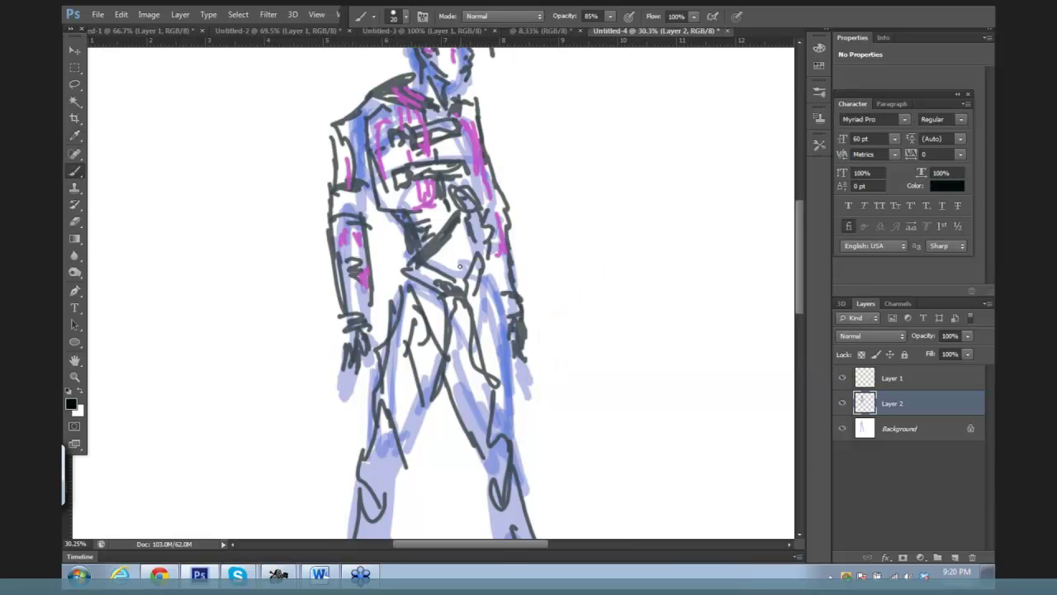
pyautogui.moveTo(459, 253)
pyautogui.mouseDown()
pyautogui.moveTo(447, 256)
pyautogui.moveTo(456, 243)
pyautogui.moveTo(456, 268)
pyautogui.moveTo(441, 273)
pyautogui.mouseUp()
pyautogui.moveTo(431, 303)
pyautogui.mouseDown()
pyautogui.moveTo(441, 331)
pyautogui.moveTo(468, 339)
pyautogui.moveTo(463, 332)
pyautogui.moveTo(460, 357)
pyautogui.moveTo(469, 294)
pyautogui.moveTo(433, 120)
pyautogui.mouseUp()
pyautogui.moveTo(354, 427); pyautogui.dragTo(352, 393)
pyautogui.moveTo(322, 447)
pyautogui.mouseDown()
pyautogui.moveTo(301, 496)
pyautogui.moveTo(310, 492)
pyautogui.moveTo(287, 495)
pyautogui.mouseUp()
pyautogui.moveTo(487, 463)
pyautogui.mouseDown()
pyautogui.moveTo(517, 453)
pyautogui.moveTo(541, 473)
pyautogui.moveTo(518, 485)
pyautogui.mouseUp()
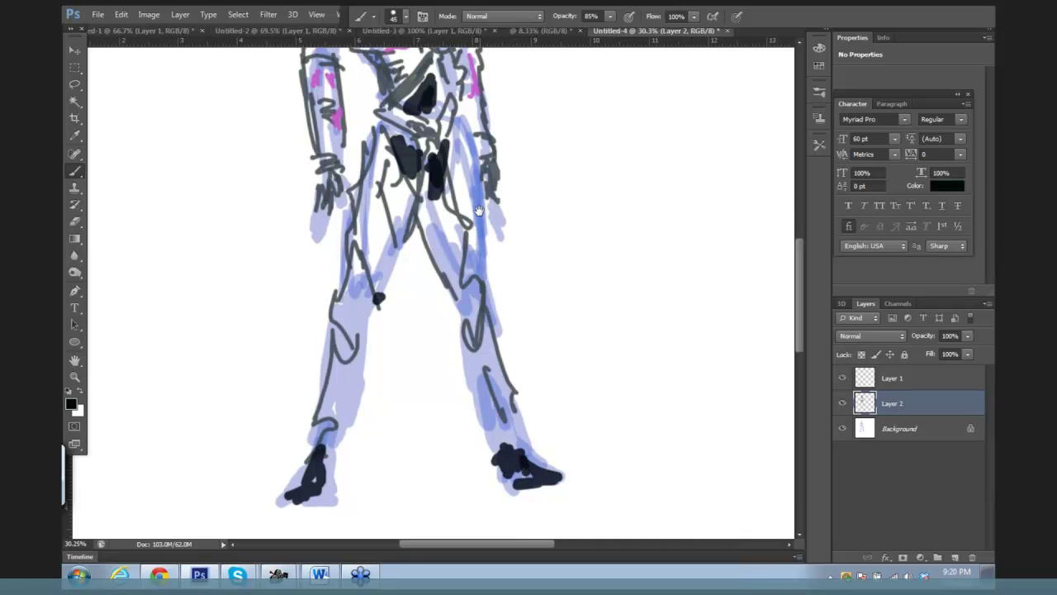
# Step: Thicken the hair, back, shoulder and far arm outlines in black, and fill the shadow under the jacket hem
pyautogui.moveTo(504, 289); pyautogui.dragTo(510, 304)
pyautogui.scroll(-5, 510, 304)
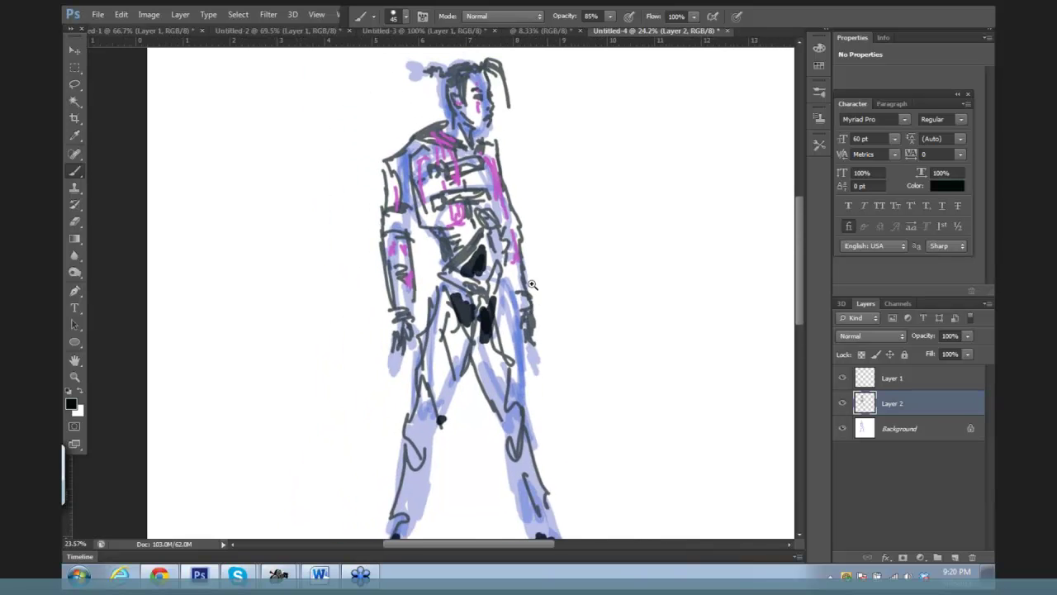
pyautogui.moveTo(465, 105)
pyautogui.mouseDown()
pyautogui.moveTo(423, 101)
pyautogui.moveTo(433, 112)
pyautogui.moveTo(463, 111)
pyautogui.moveTo(460, 139)
pyautogui.moveTo(419, 168)
pyautogui.moveTo(405, 199)
pyautogui.mouseUp()
pyautogui.moveTo(441, 196)
pyautogui.mouseDown()
pyautogui.moveTo(438, 221)
pyautogui.moveTo(472, 241)
pyautogui.moveTo(467, 262)
pyautogui.mouseUp()
pyautogui.moveTo(498, 220); pyautogui.dragTo(503, 228)
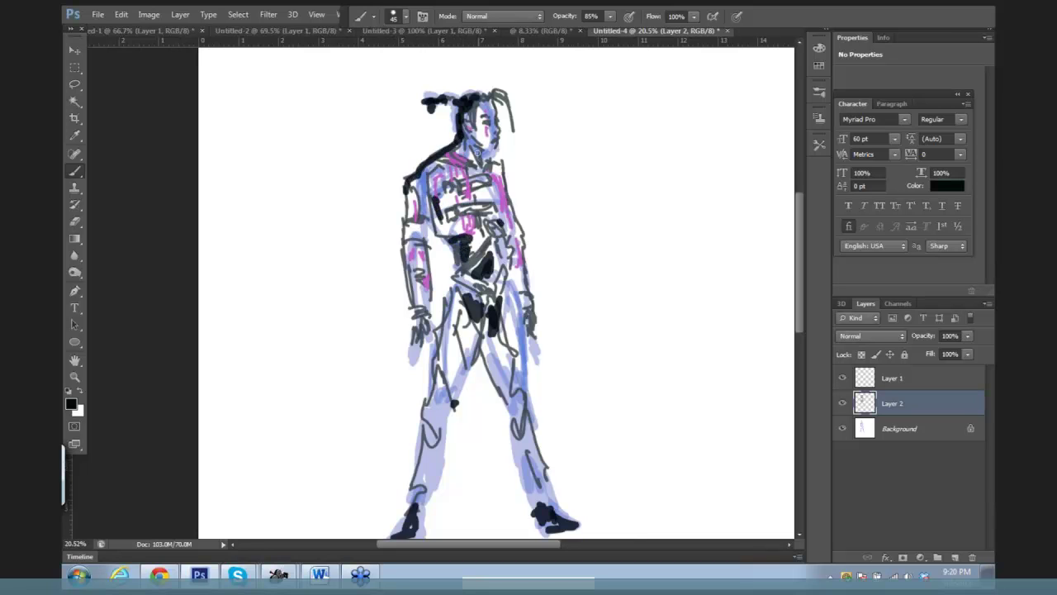
pyautogui.moveTo(506, 170); pyautogui.dragTo(530, 307)
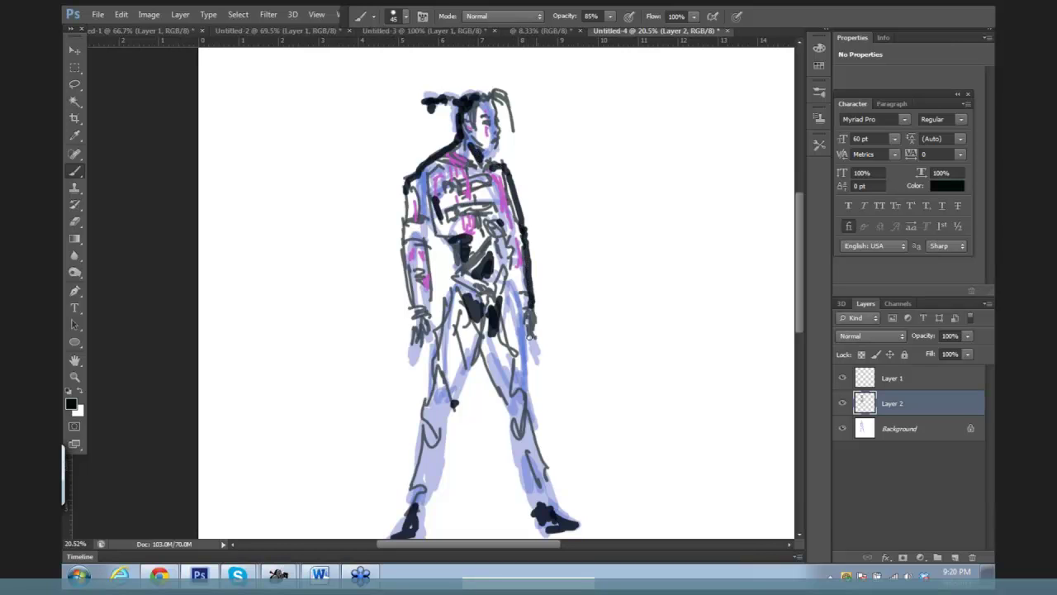
pyautogui.scroll(-2, 570, 293)
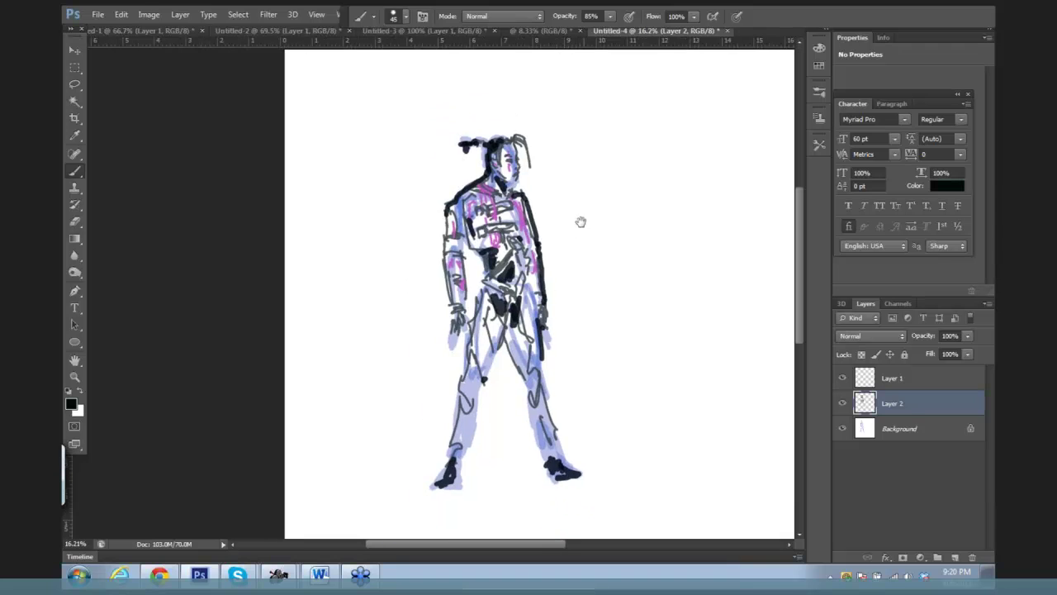
pyautogui.click(74, 68)
pyautogui.moveTo(347, 85); pyautogui.dragTo(659, 496)
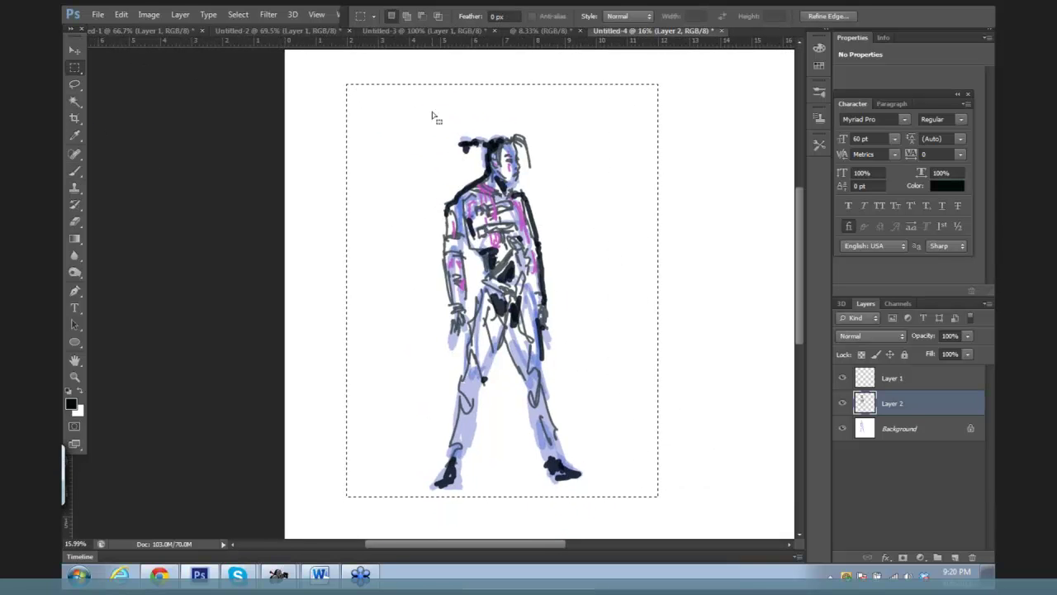
pyautogui.moveTo(389, 104); pyautogui.dragTo(560, 301)
pyautogui.click(553, 87)
pyautogui.moveTo(566, 304); pyautogui.dragTo(581, 332)
pyautogui.click(579, 318)
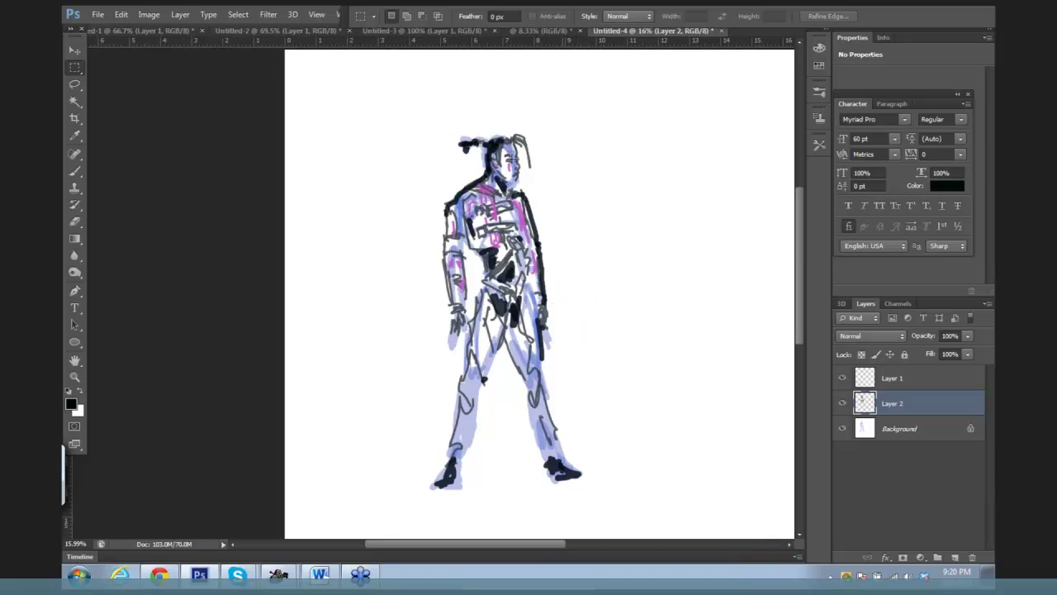
# Step: Try to rotate the figure from the head to the thighs with a rectangular selection and Free Transform
pyautogui.moveTo(405, 90); pyautogui.dragTo(580, 366)
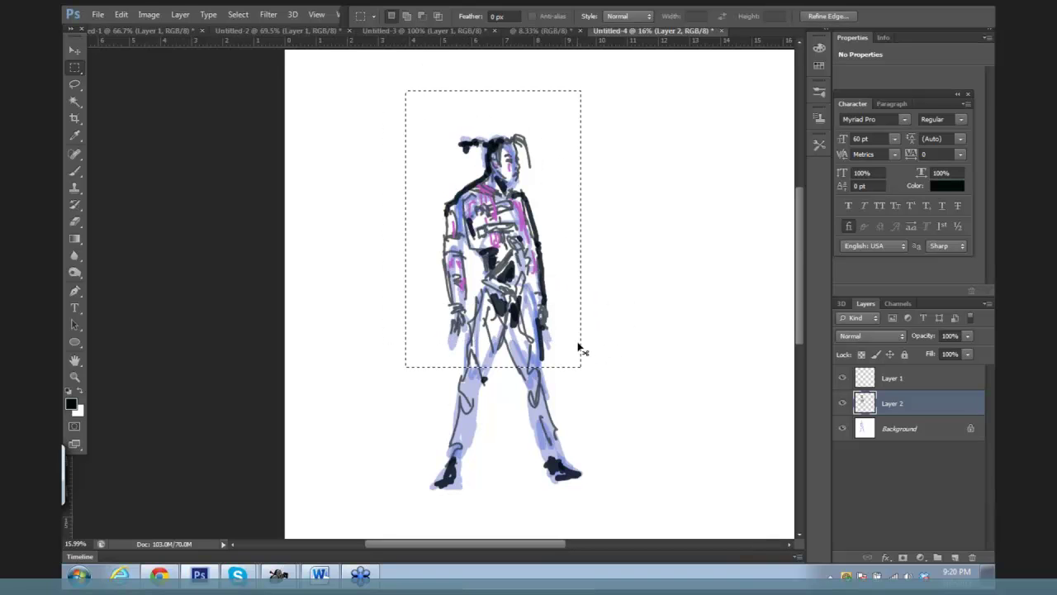
pyautogui.hotkey('ctrl', 't')
pyautogui.moveTo(579, 91); pyautogui.dragTo(571, 112)
pyautogui.hotkey('ctrl', 'z')
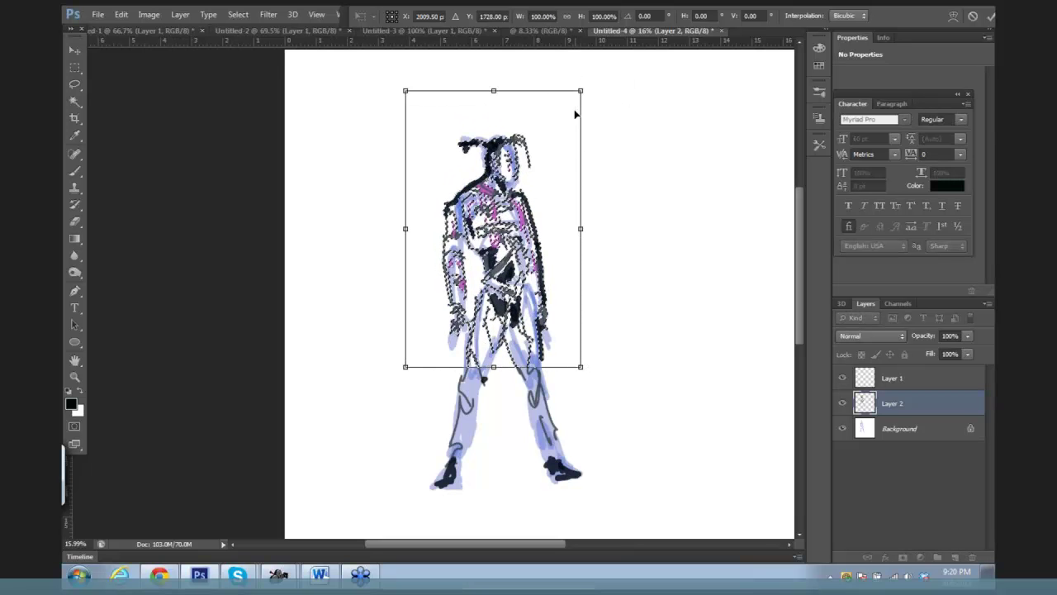
pyautogui.moveTo(650, 201); pyautogui.dragTo(652, 206)
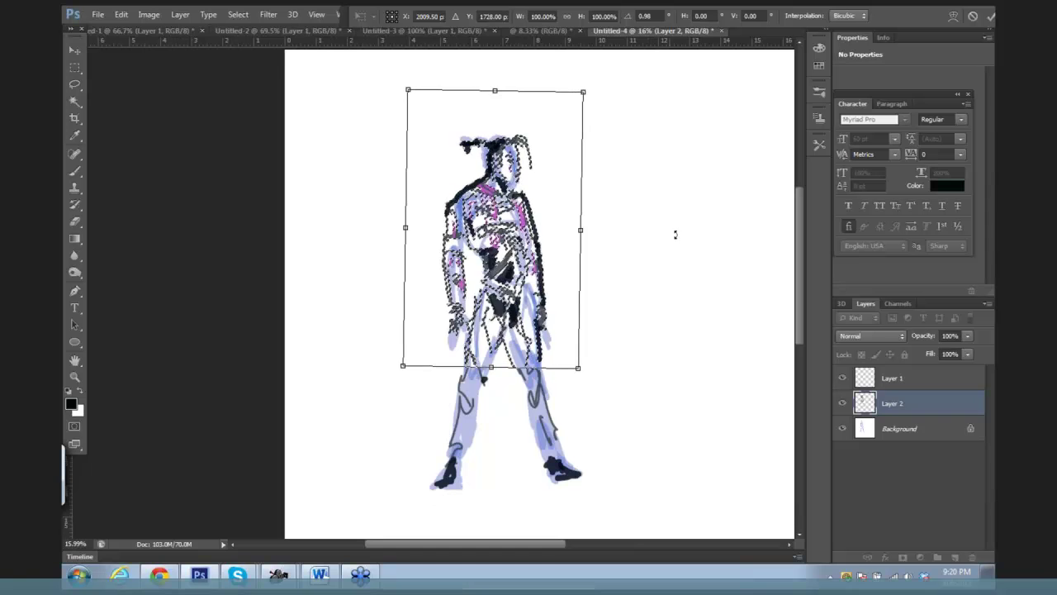
pyautogui.hotkey('ctrl', 'z')
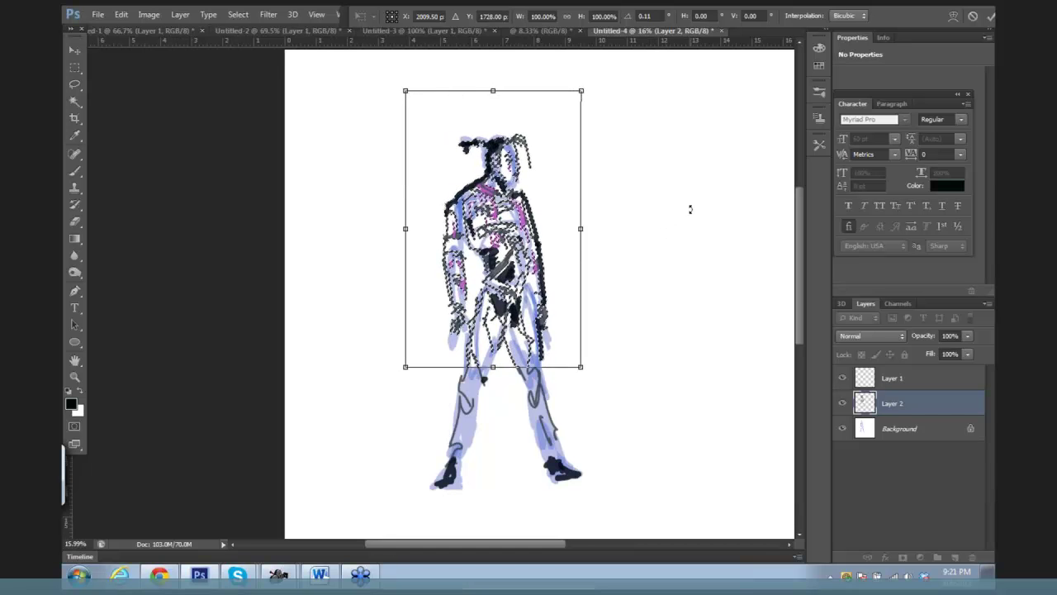
pyautogui.press('Escape')
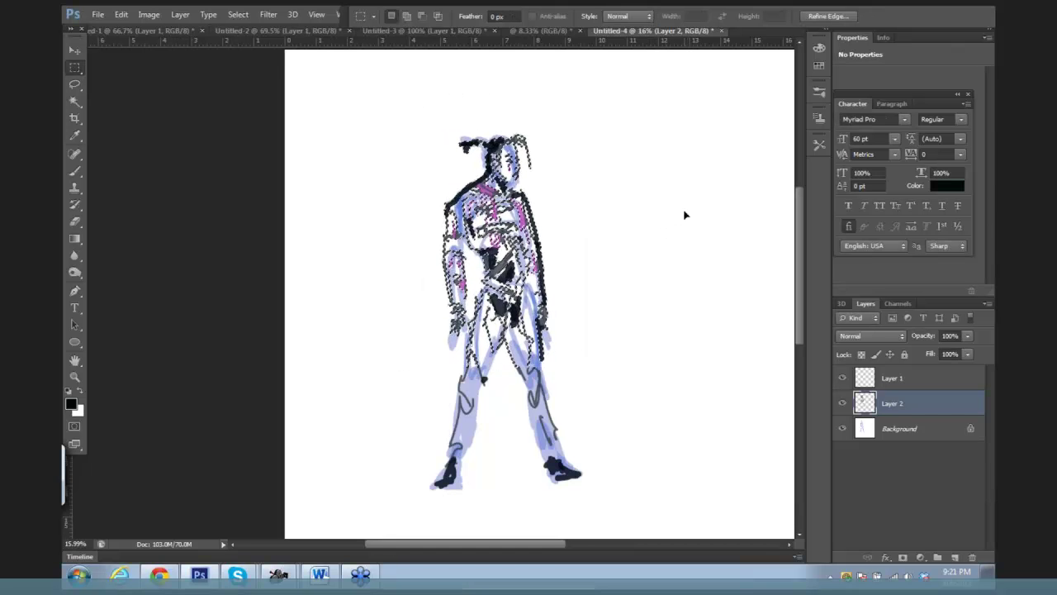
pyautogui.scroll(-1, 651, 212)
pyautogui.scroll(-3, 651, 212)
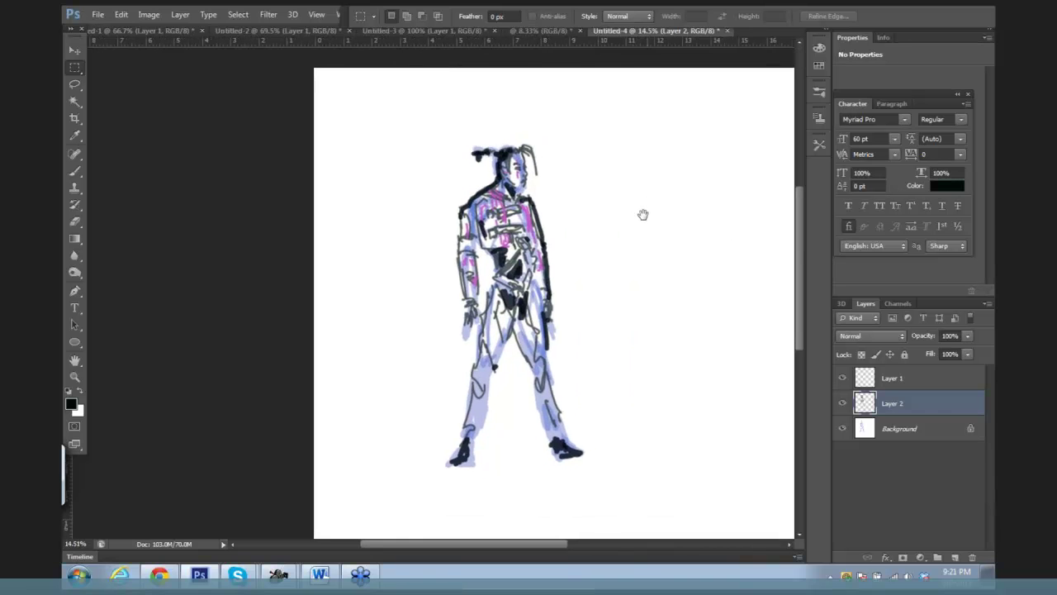
pyautogui.scroll(10, 630, 225)
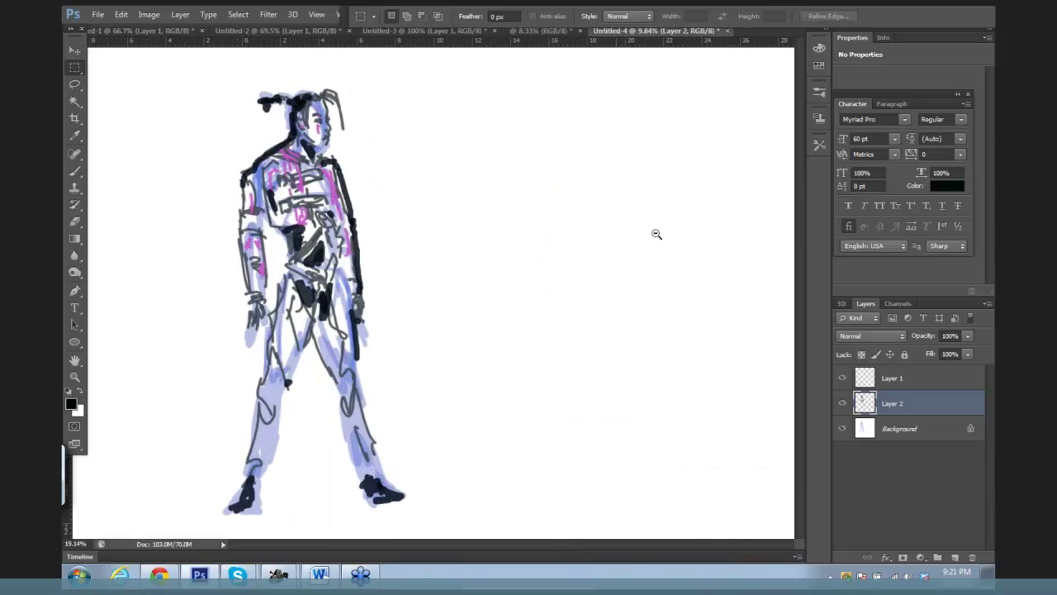
pyautogui.scroll(-1, 556, 211)
pyautogui.moveTo(473, 220); pyautogui.dragTo(570, 194)
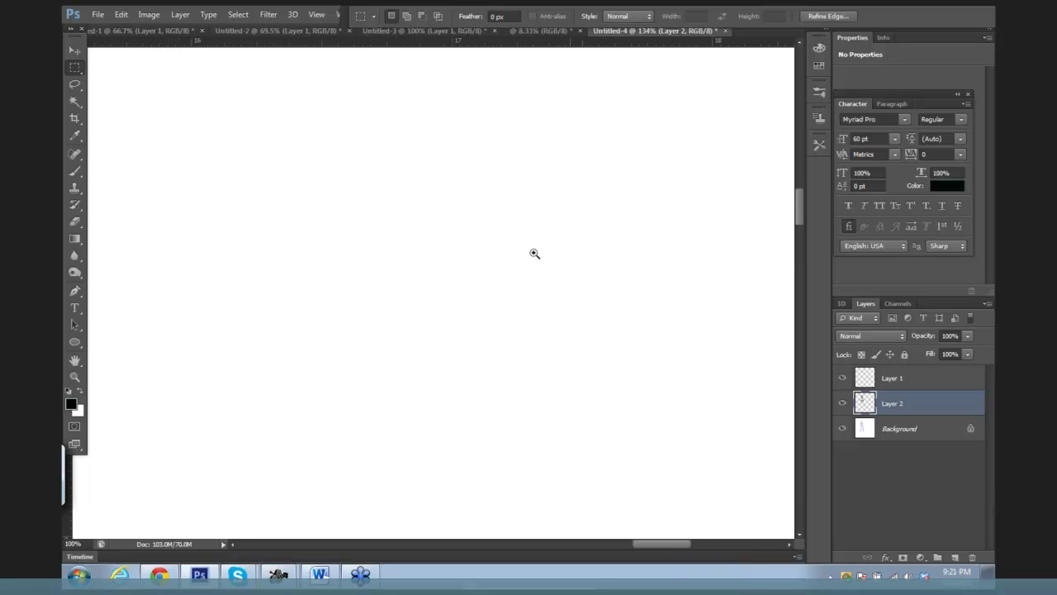
pyautogui.scroll(-6, 552, 240)
pyautogui.hscroll(-10, 482, 253)
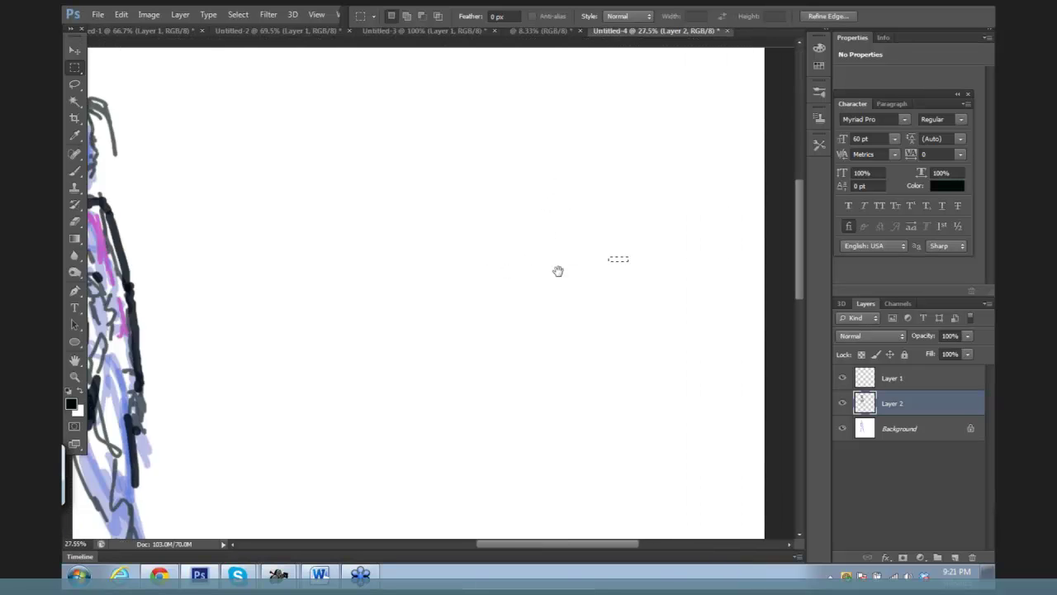
pyautogui.scroll(-2, 574, 235)
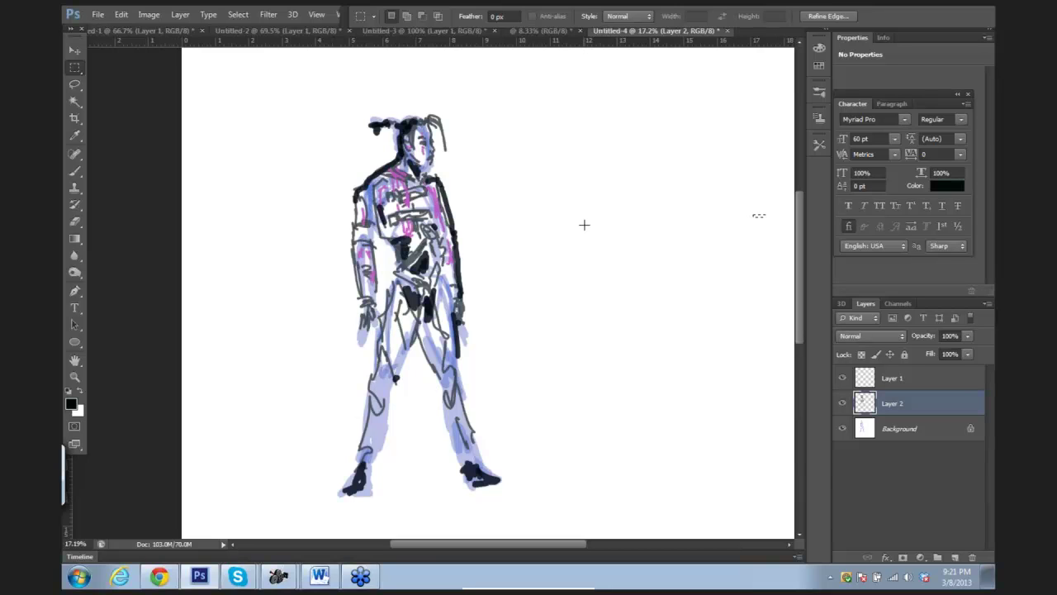
# Step: Lasso the line art from the waist down, stretch it slightly upward with Free Transform, and deselect
pyautogui.click(74, 84)
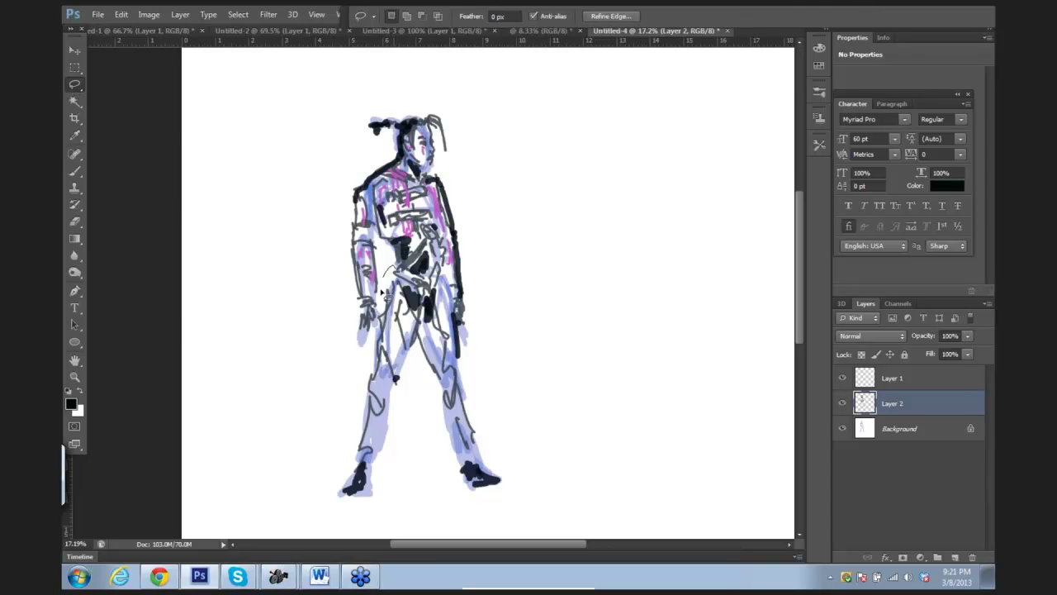
pyautogui.moveTo(383, 291); pyautogui.dragTo(417, 266)
pyautogui.hotkey('ctrl', 't')
pyautogui.moveTo(444, 258); pyautogui.dragTo(444, 241)
pyautogui.press('Return')
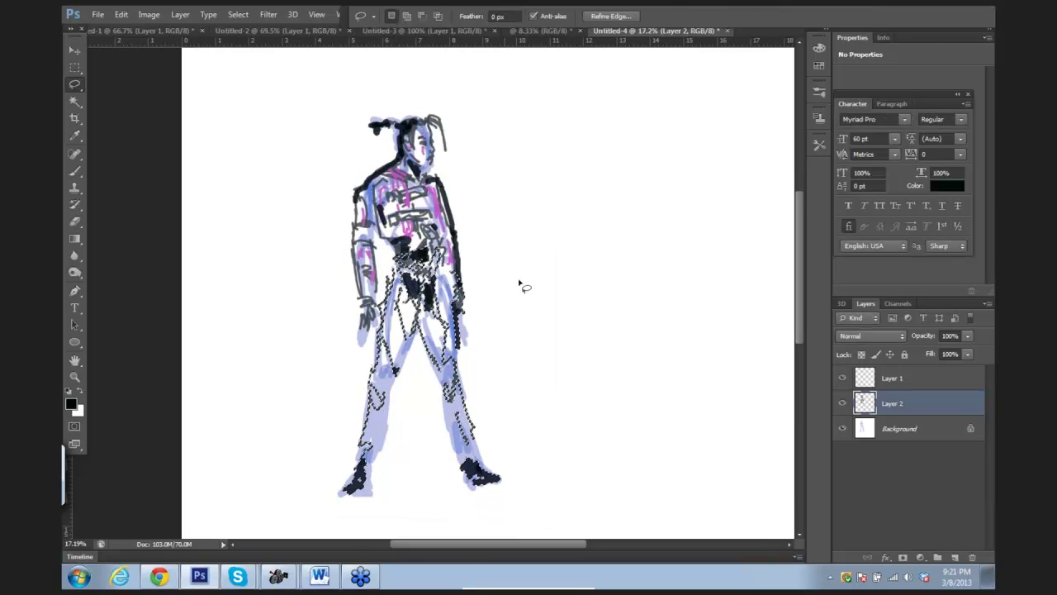
pyautogui.click(517, 277)
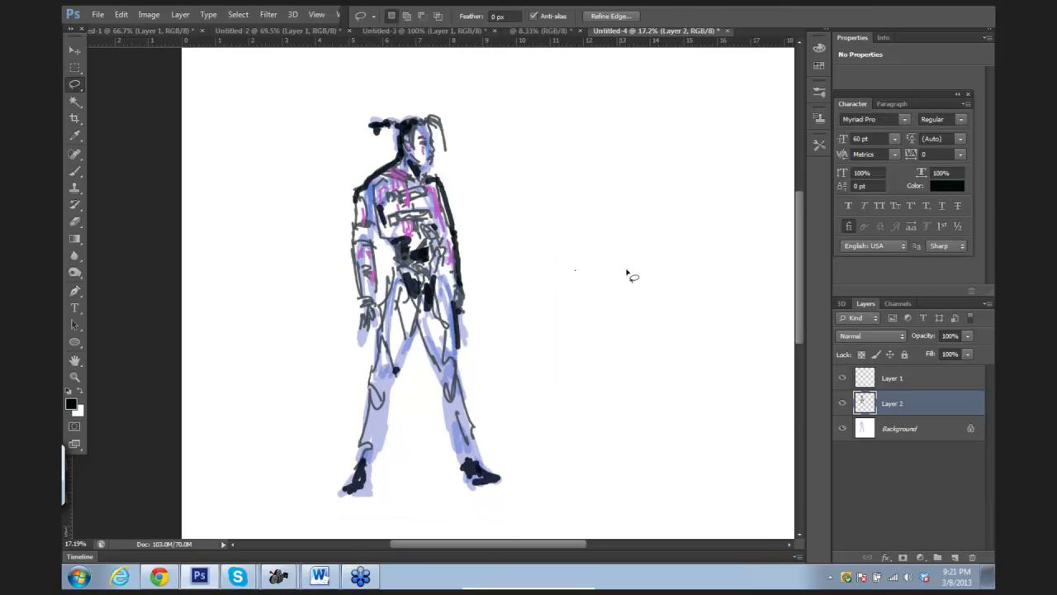
pyautogui.hscroll(2, 626, 279)
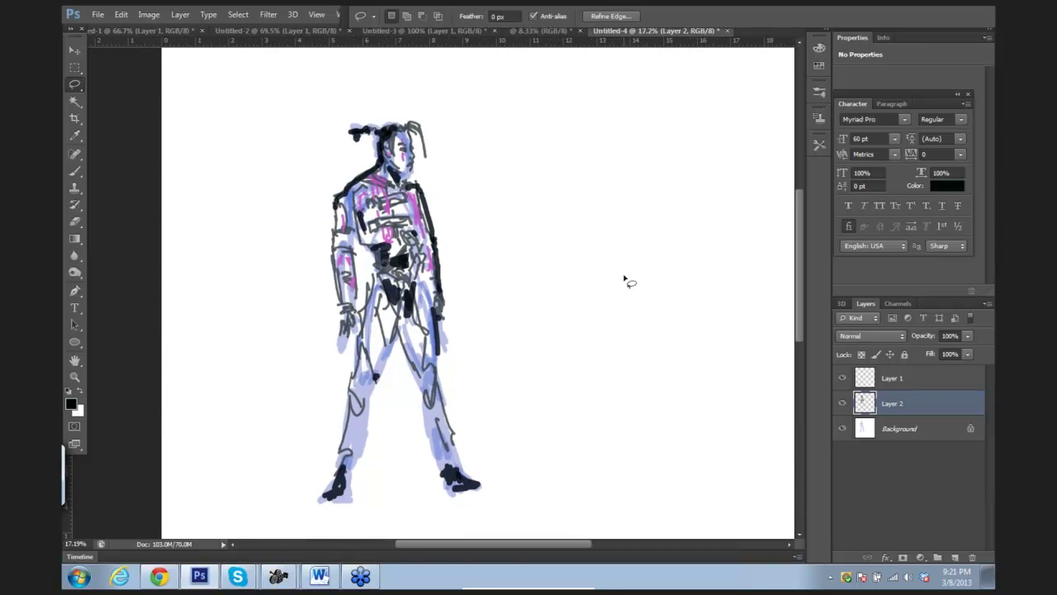
pyautogui.scroll(-2, 632, 269)
pyautogui.scroll(3, 609, 251)
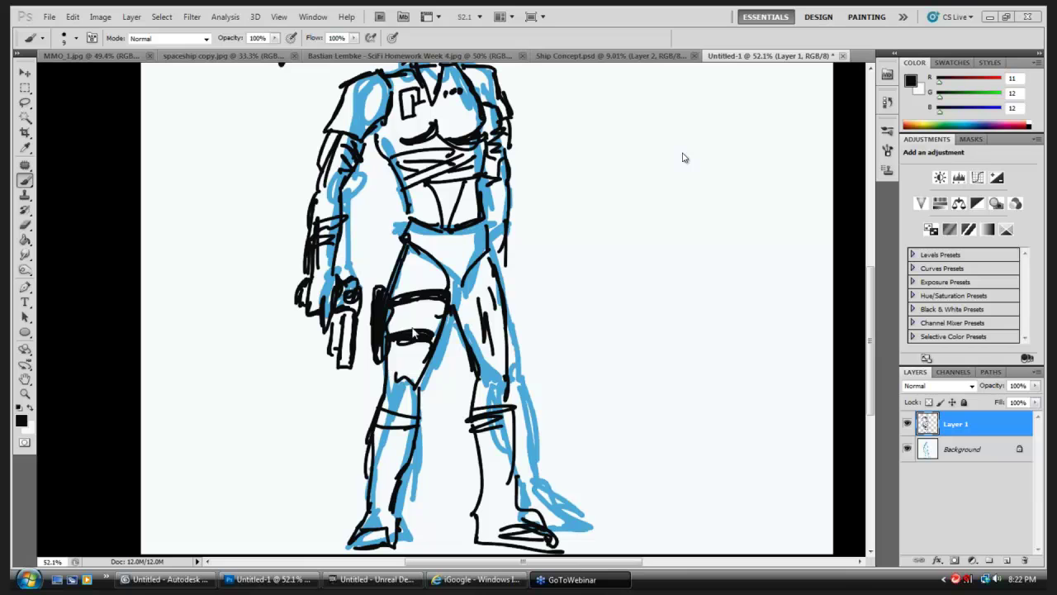
pyautogui.click(302, 529)
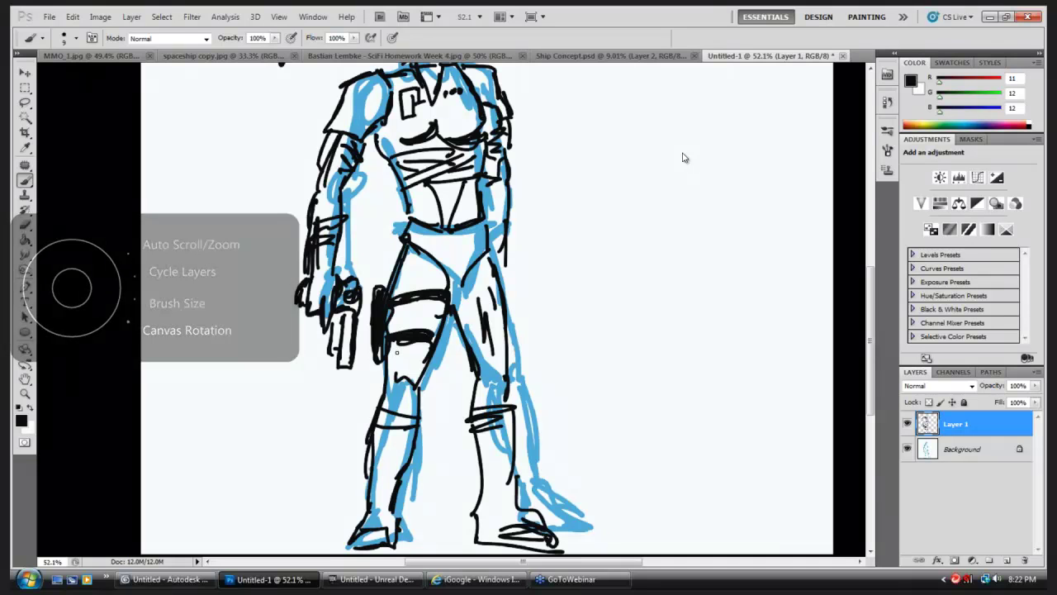
pyautogui.scroll(-2, 683, 157)
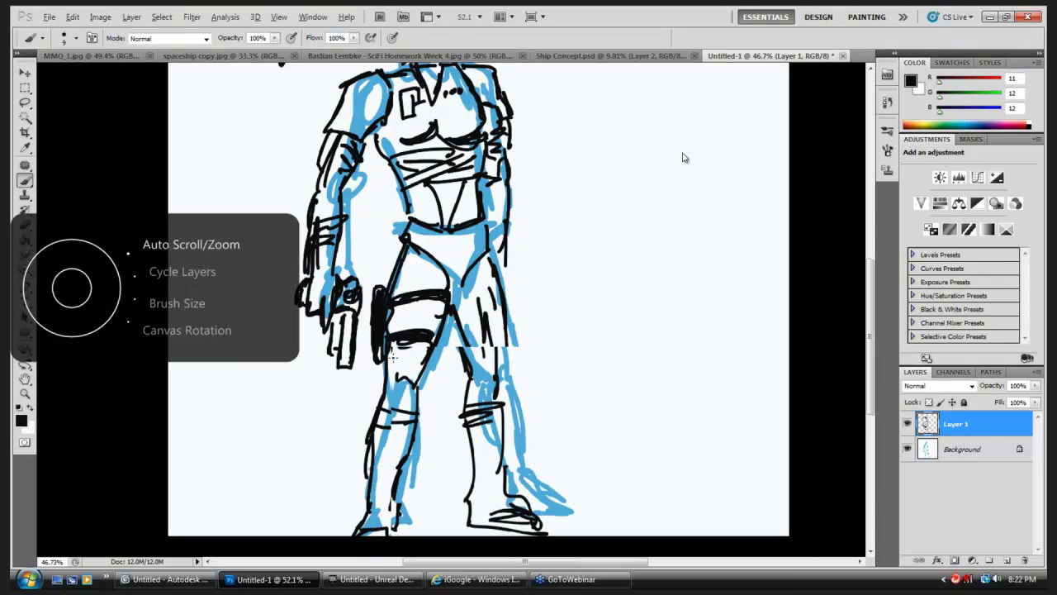
pyautogui.scroll(-3, 682, 157)
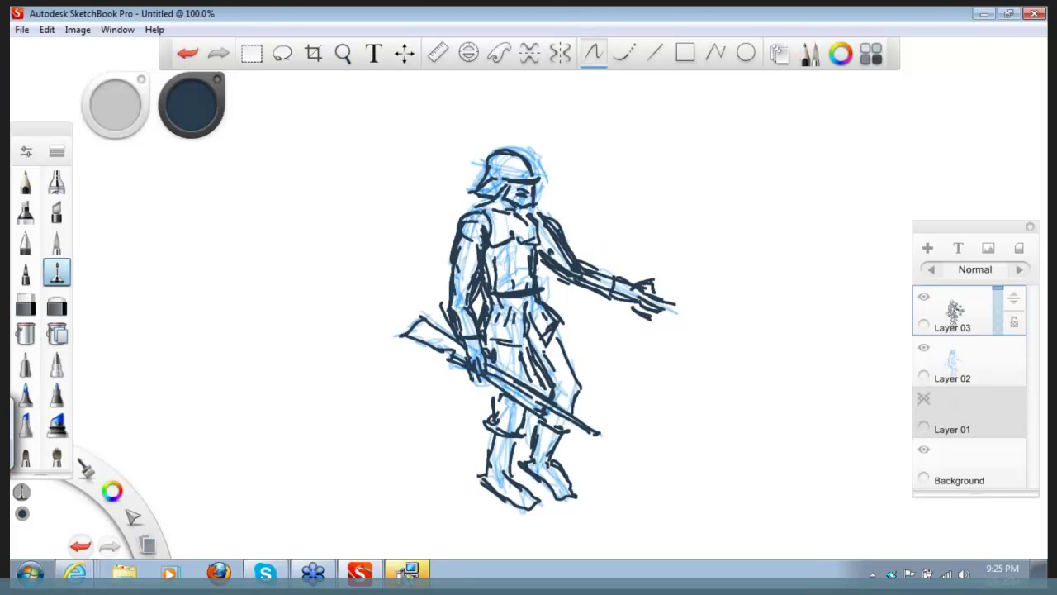
# Step: Raise the computer's speaker volume slightly and close the volume control
pyautogui.click(964, 574)
pyautogui.moveTo(962, 411); pyautogui.dragTo(958, 401)
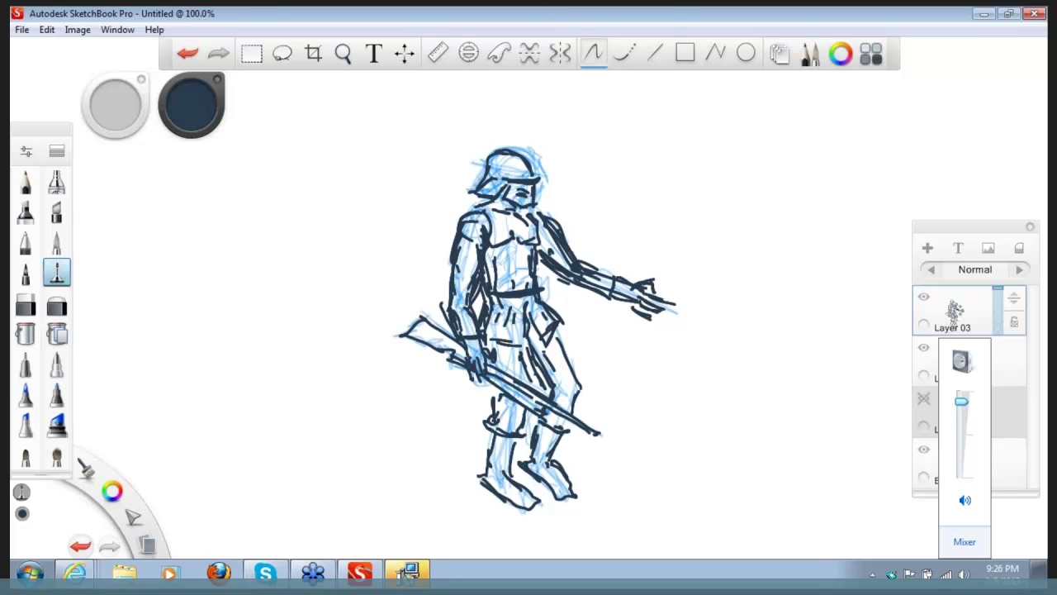
pyautogui.click(837, 22)
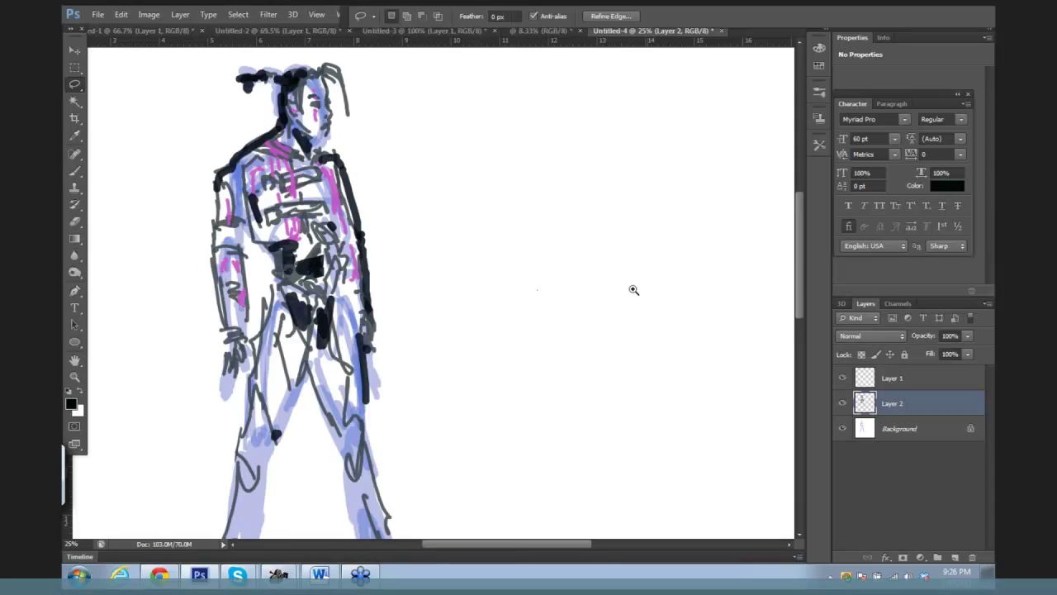
# Step: Select the whole figure with the Rectangular Marquee and cut its line art from Layer 2
pyautogui.moveTo(633, 289); pyautogui.dragTo(609, 295)
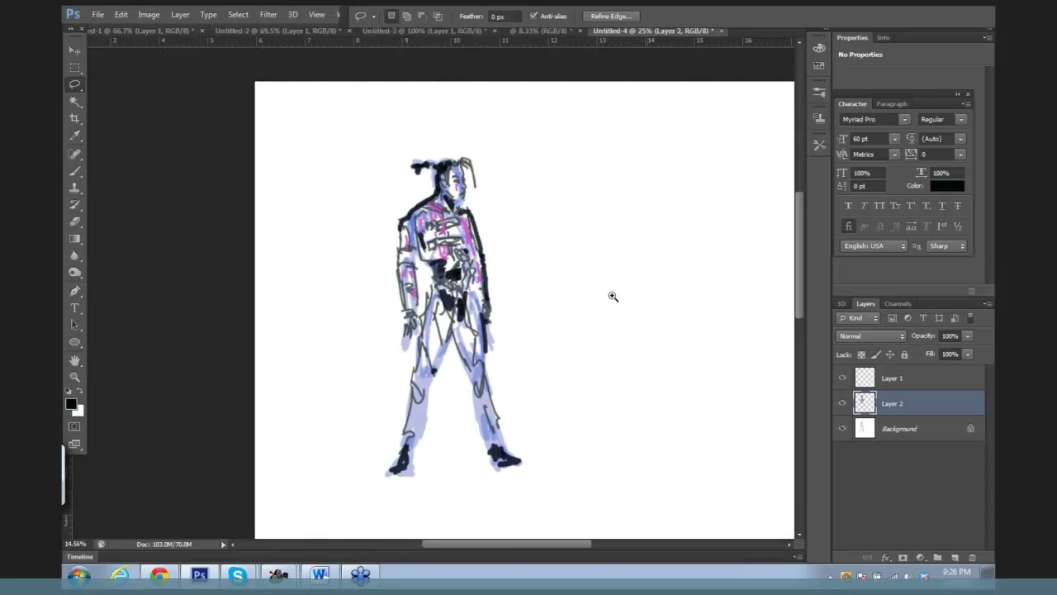
pyautogui.click(76, 69)
pyautogui.moveTo(318, 123); pyautogui.dragTo(553, 481)
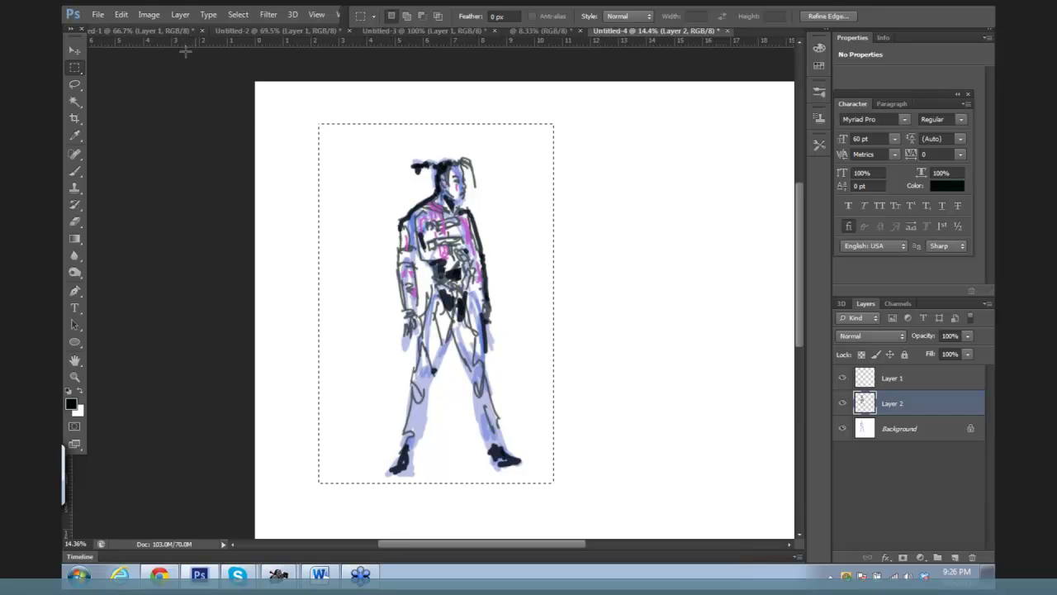
pyautogui.click(121, 15)
pyautogui.click(124, 92)
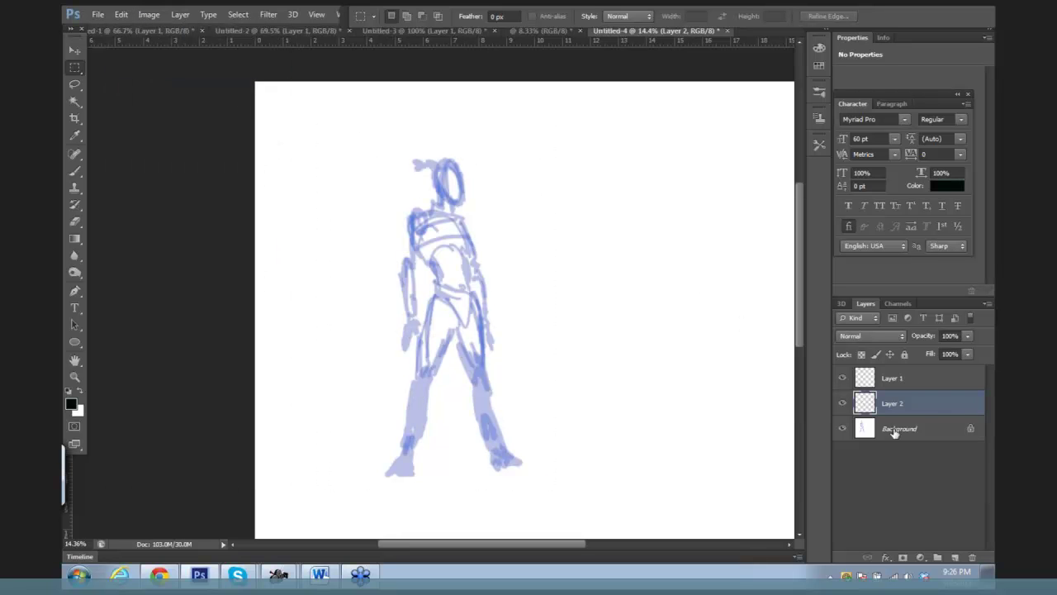
# Step: Delete Layer 2 and Layer 1 so that only the Background layer is left
pyautogui.moveTo(914, 409); pyautogui.dragTo(972, 558)
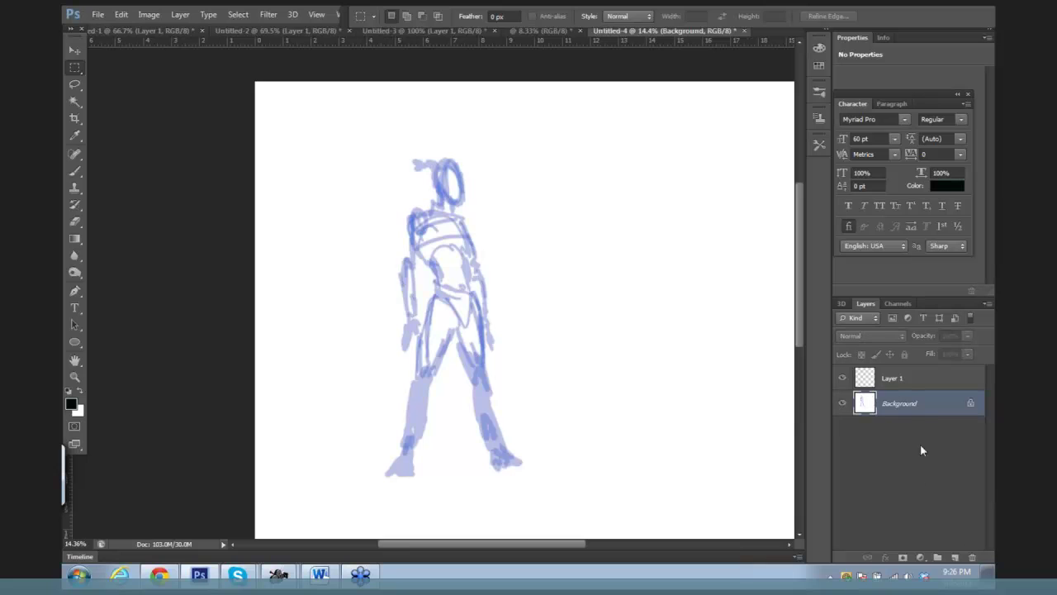
pyautogui.click(913, 377)
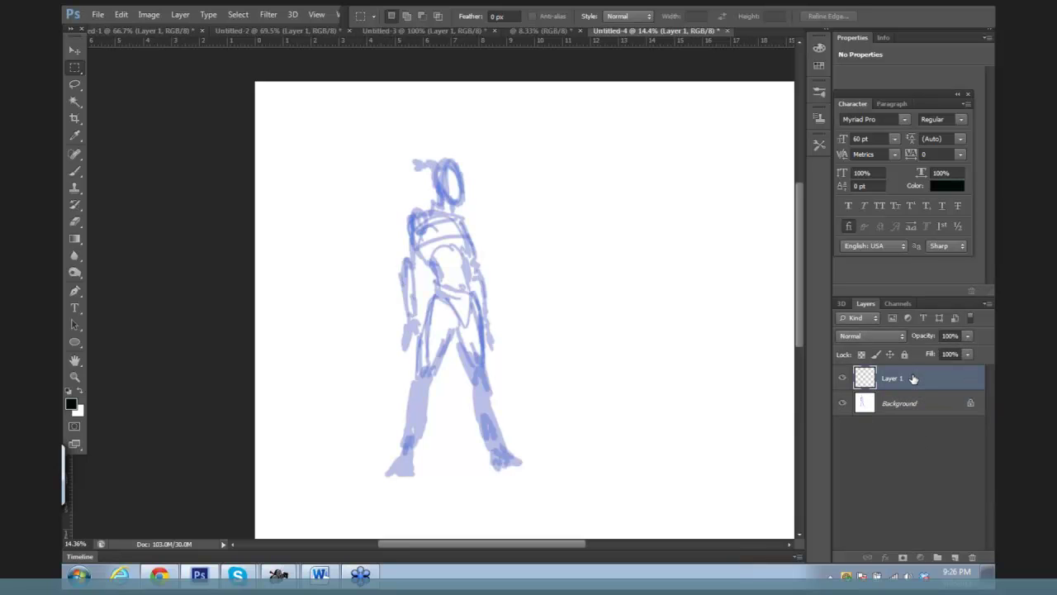
pyautogui.moveTo(914, 377); pyautogui.dragTo(972, 557)
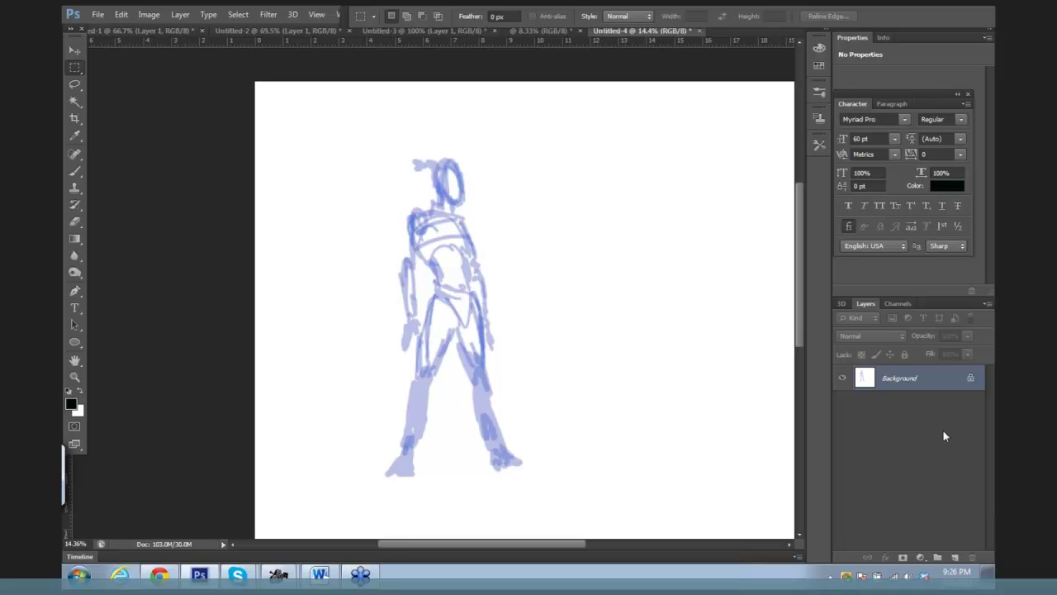
# Step: Select the entire blue rough on the Background layer with the Rectangular Marquee and cut it
pyautogui.moveTo(316, 122); pyautogui.dragTo(569, 451)
pyautogui.click(574, 272)
pyautogui.moveTo(327, 109); pyautogui.dragTo(580, 501)
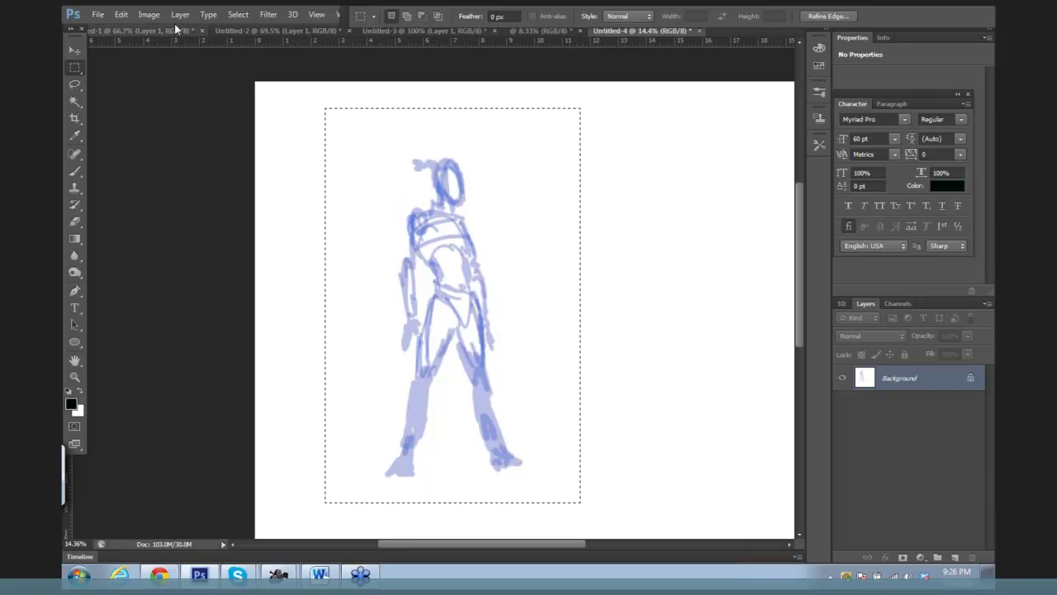
pyautogui.click(121, 14)
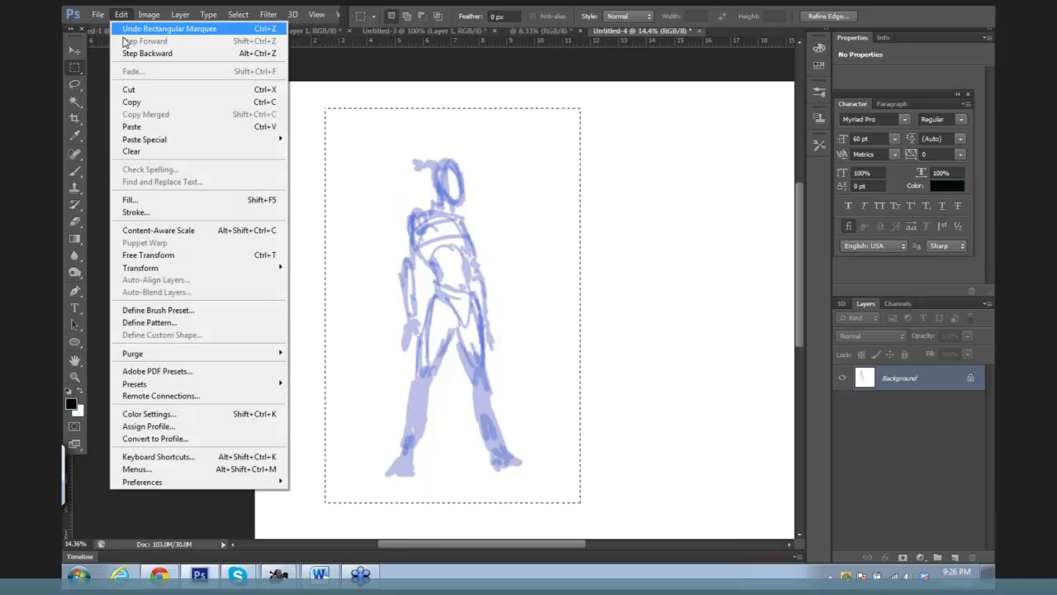
pyautogui.click(130, 89)
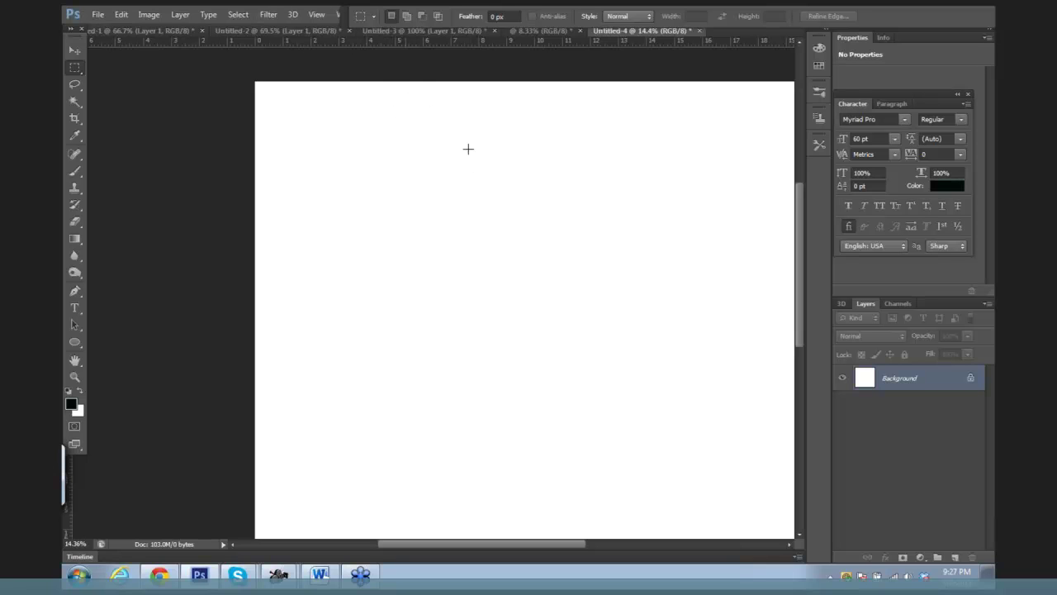
# Step: Set the foreground colour to the medium blue 6476ce
pyautogui.moveTo(568, 142); pyautogui.dragTo(561, 141)
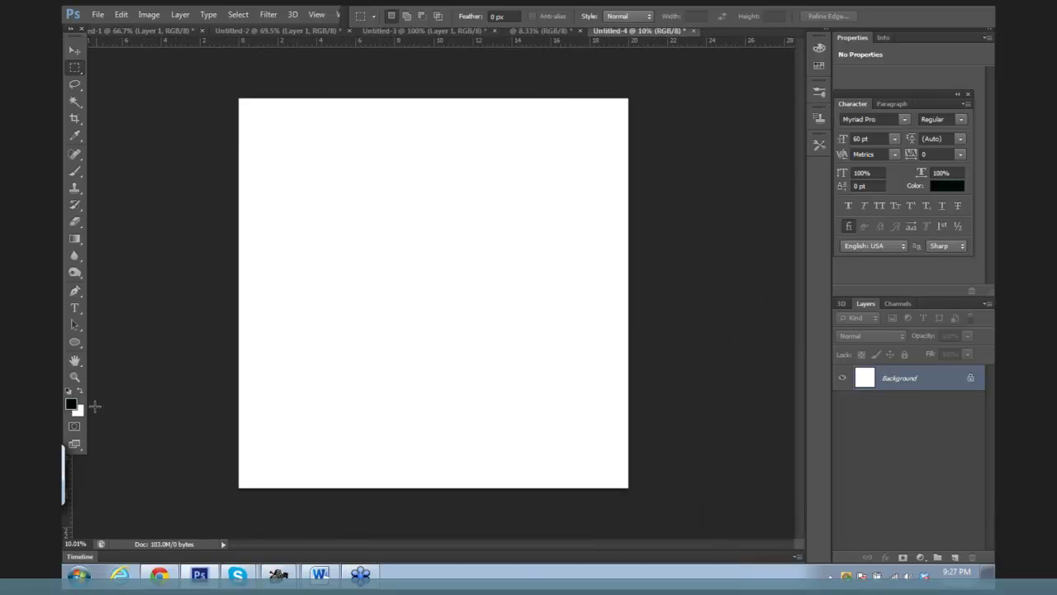
pyautogui.click(72, 405)
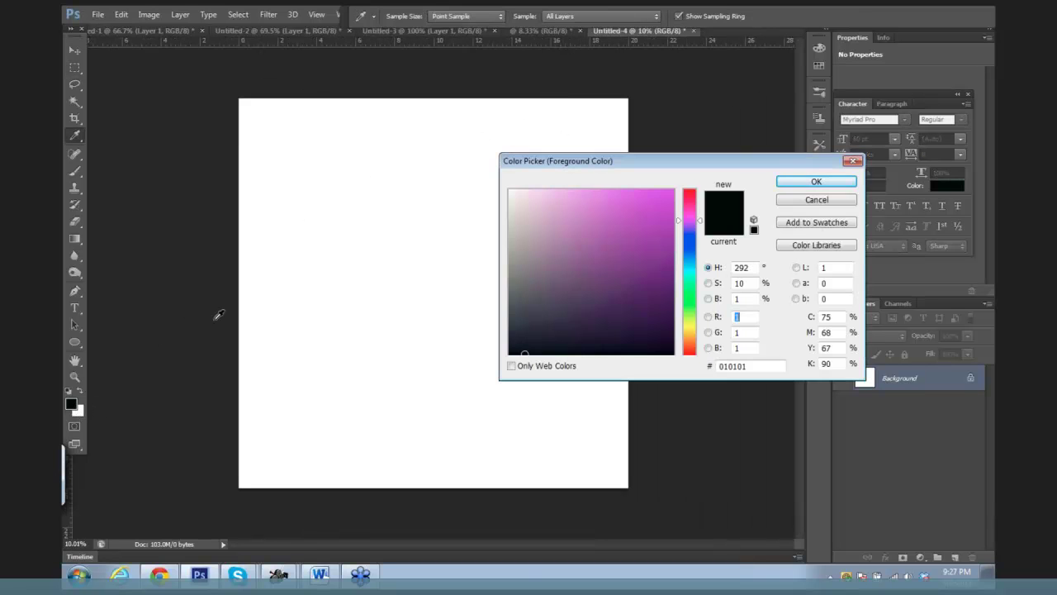
pyautogui.click(689, 251)
pyautogui.click(643, 246)
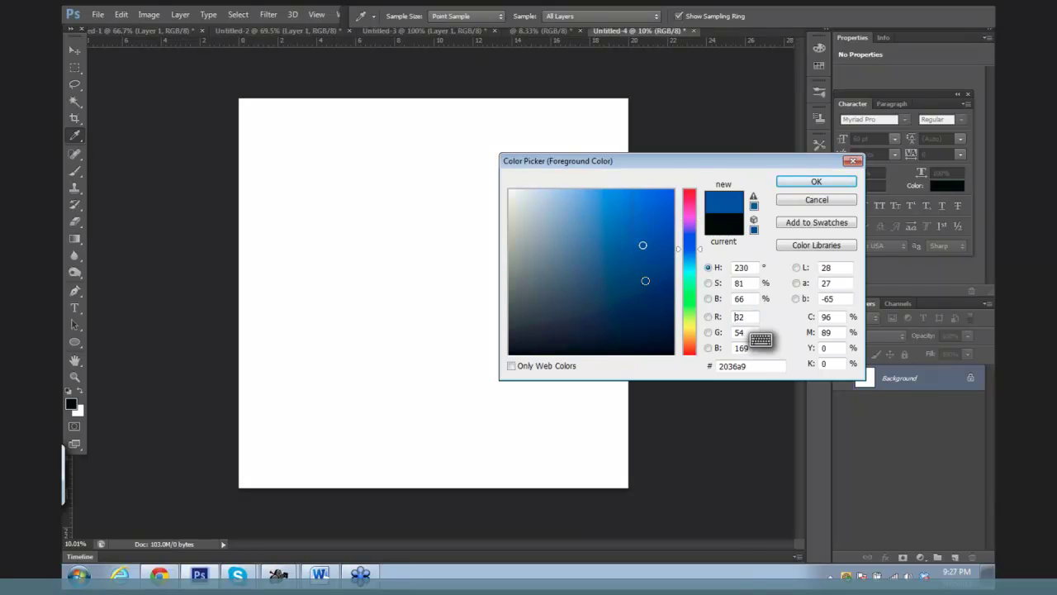
pyautogui.click(630, 267)
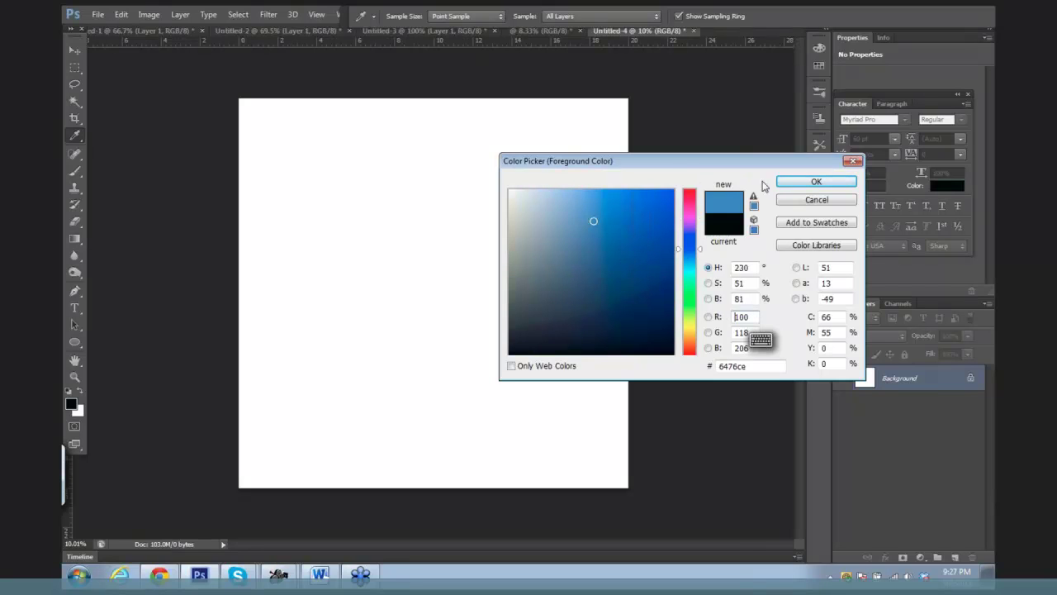
pyautogui.click(795, 185)
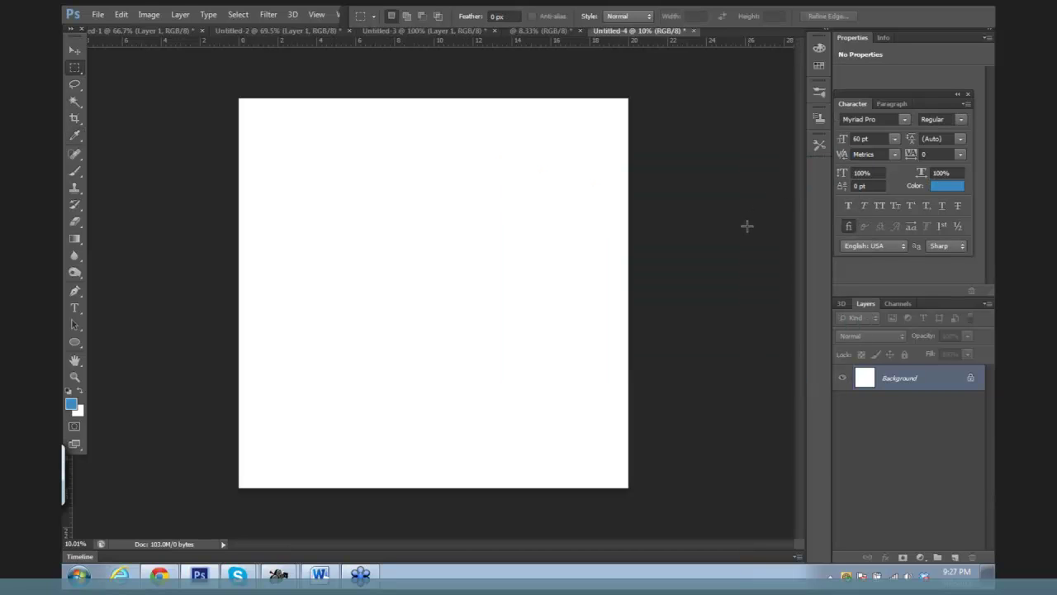
# Step: Add a new layer above the Background and rename it base01
pyautogui.click(954, 560)
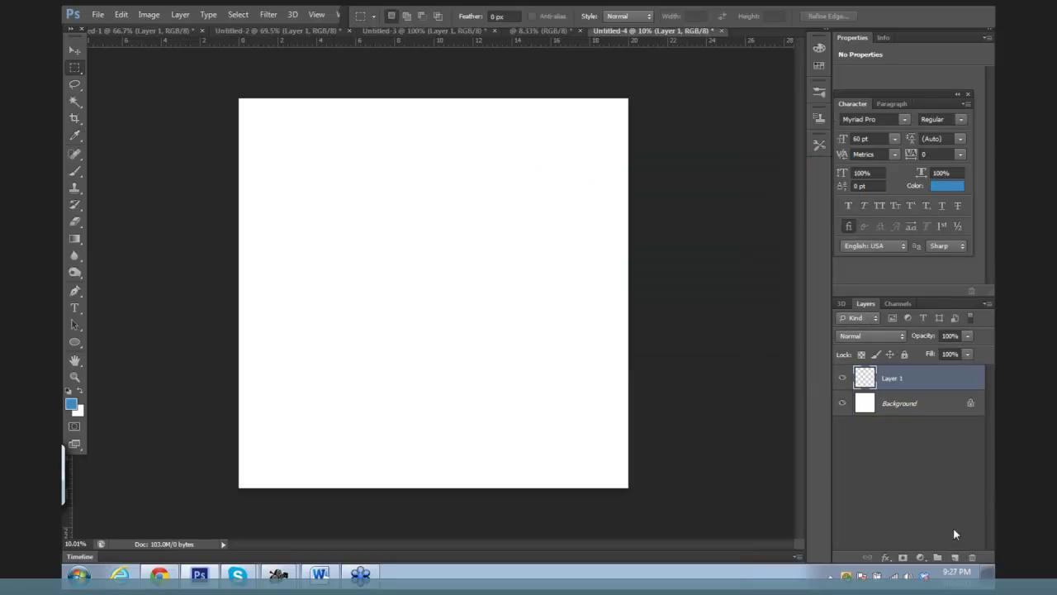
pyautogui.doubleClick(901, 379)
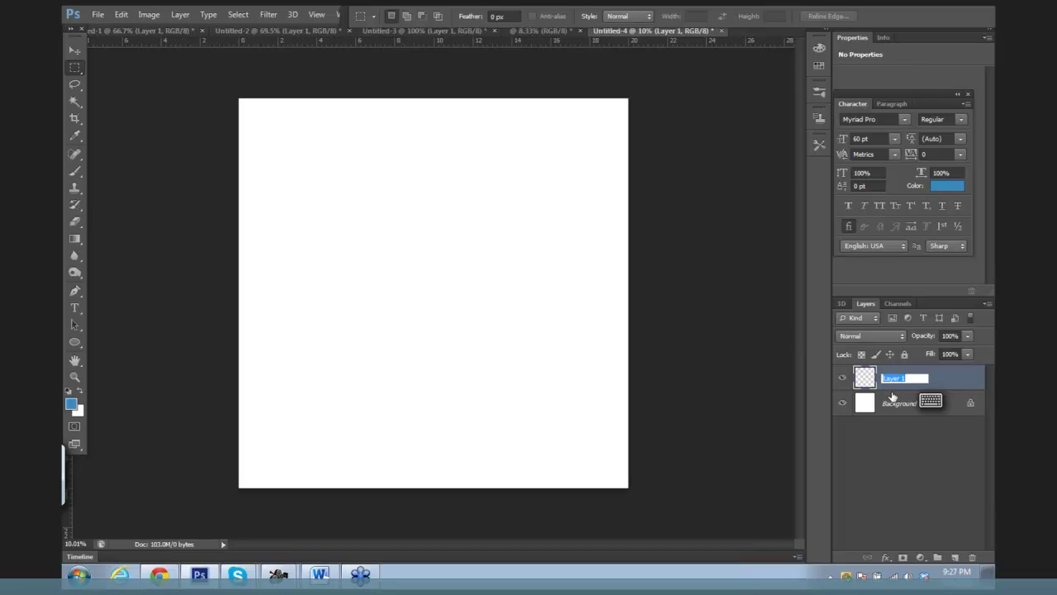
pyautogui.write('Base')
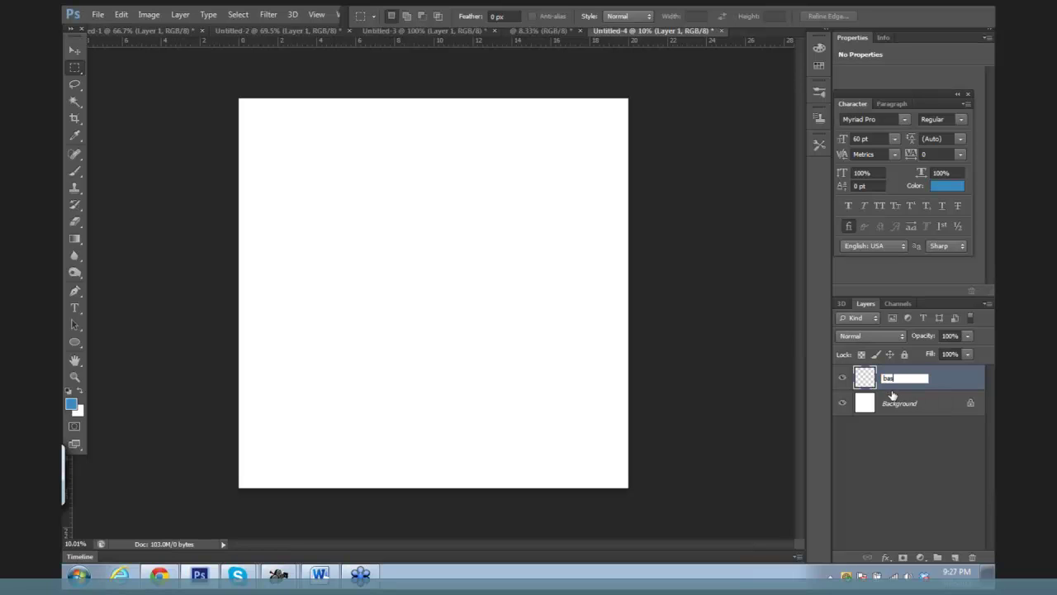
pyautogui.write('01')
pyautogui.press('Return')
# Step: Set the brush to 50% opacity and size 60, and sketch a rounded ribcage with an arched lower edge on base01
pyautogui.press('b')
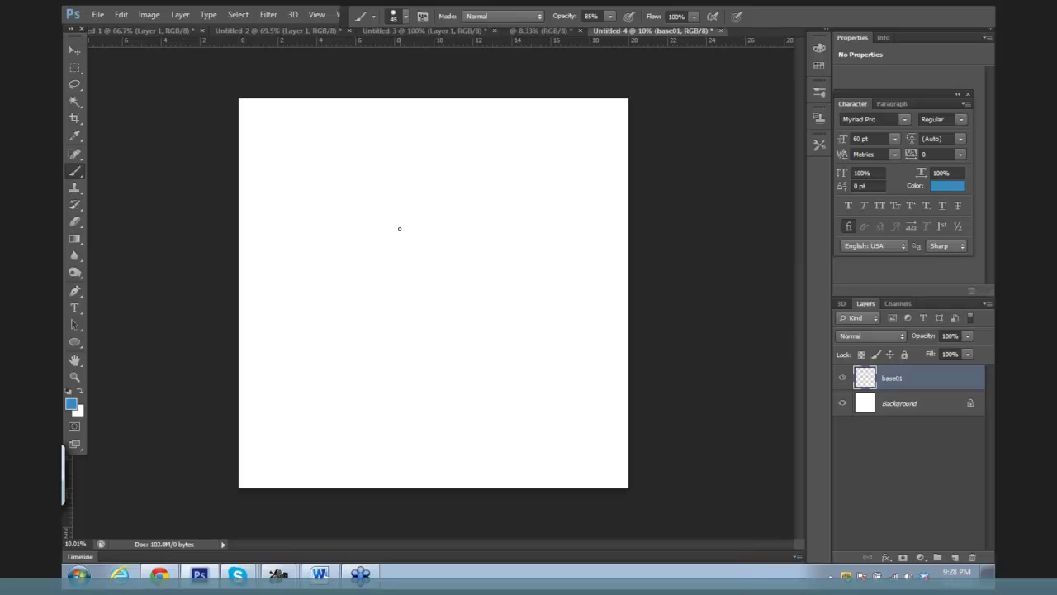
pyautogui.moveTo(610, 16); pyautogui.dragTo(599, 36)
pyautogui.moveTo(368, 232); pyautogui.dragTo(405, 276)
pyautogui.hotkey('ctrl', 'z')
pyautogui.press(']')
pyautogui.press(']')
pyautogui.moveTo(378, 234)
pyautogui.mouseDown()
pyautogui.moveTo(447, 222)
pyautogui.moveTo(394, 223)
pyautogui.moveTo(372, 244)
pyautogui.moveTo(388, 251)
pyautogui.moveTo(369, 255)
pyautogui.moveTo(389, 291)
pyautogui.moveTo(437, 269)
pyautogui.moveTo(461, 282)
pyautogui.mouseUp()
pyautogui.moveTo(449, 222)
pyautogui.mouseDown()
pyautogui.moveTo(465, 236)
pyautogui.moveTo(466, 275)
pyautogui.moveTo(456, 229)
pyautogui.mouseUp()
pyautogui.moveTo(371, 245)
pyautogui.mouseDown()
pyautogui.moveTo(386, 292)
pyautogui.moveTo(429, 275)
pyautogui.moveTo(460, 281)
pyautogui.moveTo(466, 256)
pyautogui.mouseUp()
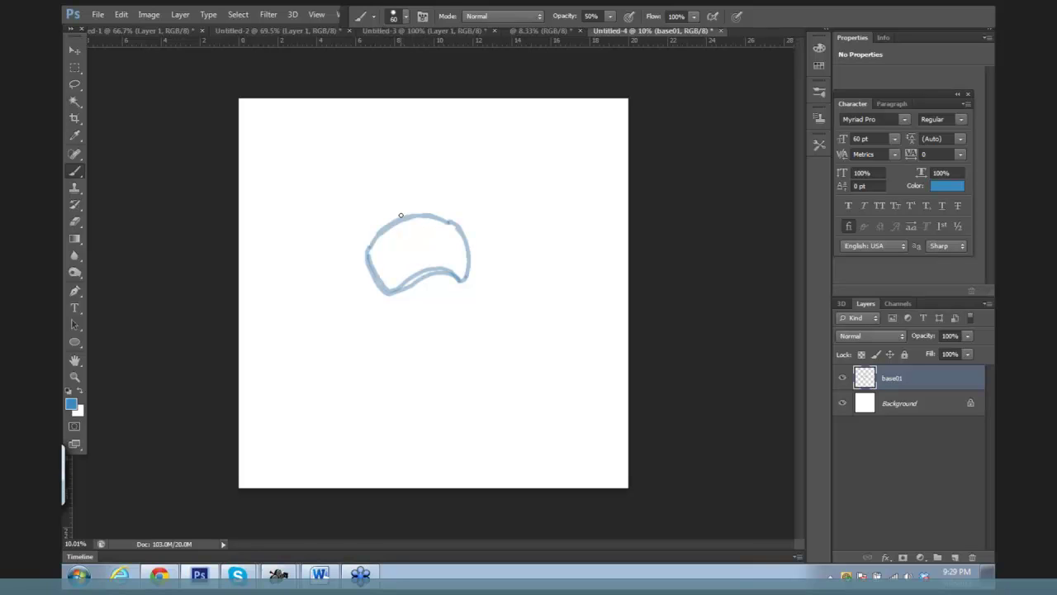
# Step: Draw a short neck and an oval head above the ribcage, undoing the stray strokes on the head
pyautogui.moveTo(396, 212)
pyautogui.mouseDown()
pyautogui.moveTo(397, 222)
pyautogui.moveTo(435, 212)
pyautogui.moveTo(400, 221)
pyautogui.mouseUp()
pyautogui.moveTo(414, 150)
pyautogui.mouseDown()
pyautogui.moveTo(395, 152)
pyautogui.moveTo(391, 199)
pyautogui.moveTo(401, 211)
pyautogui.moveTo(433, 212)
pyautogui.moveTo(436, 196)
pyautogui.mouseUp()
pyautogui.moveTo(403, 152)
pyautogui.mouseDown()
pyautogui.moveTo(431, 165)
pyautogui.moveTo(440, 196)
pyautogui.moveTo(426, 144)
pyautogui.moveTo(401, 151)
pyautogui.moveTo(394, 190)
pyautogui.moveTo(398, 157)
pyautogui.moveTo(429, 159)
pyautogui.moveTo(437, 199)
pyautogui.moveTo(428, 158)
pyautogui.mouseUp()
pyautogui.hotkey('ctrl', 'alt', 'z')
pyautogui.hotkey('ctrl', 'alt', 'z')
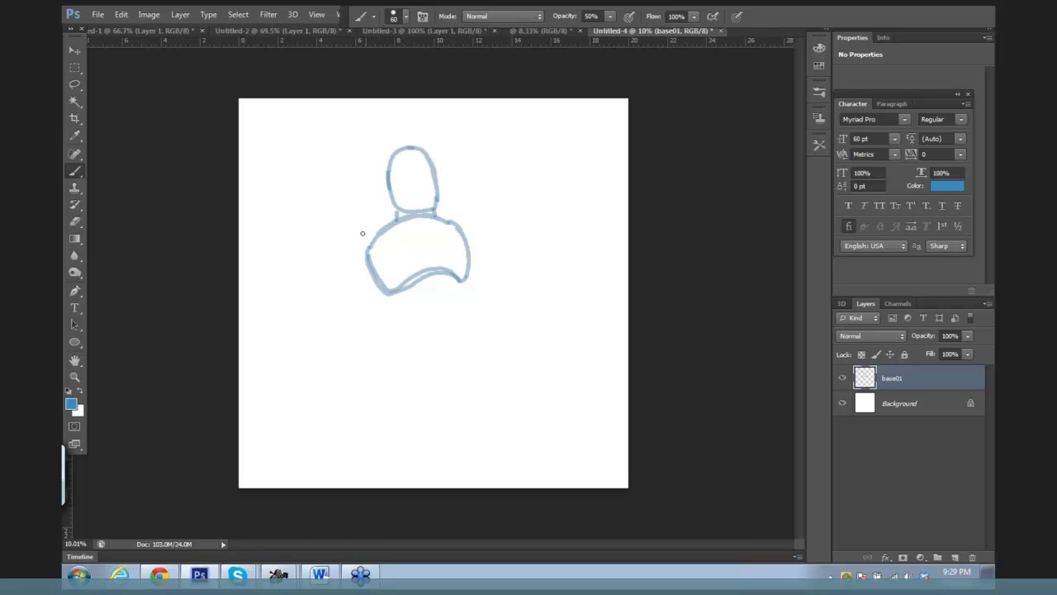
# Step: Draw round shoulder joints at both upper corners of the ribcage
pyautogui.moveTo(373, 215); pyautogui.dragTo(346, 227)
pyautogui.moveTo(360, 221)
pyautogui.mouseDown()
pyautogui.moveTo(355, 246)
pyautogui.moveTo(376, 244)
pyautogui.mouseUp()
pyautogui.moveTo(456, 219)
pyautogui.mouseDown()
pyautogui.moveTo(482, 237)
pyautogui.moveTo(453, 221)
pyautogui.moveTo(493, 225)
pyautogui.moveTo(467, 216)
pyautogui.mouseUp()
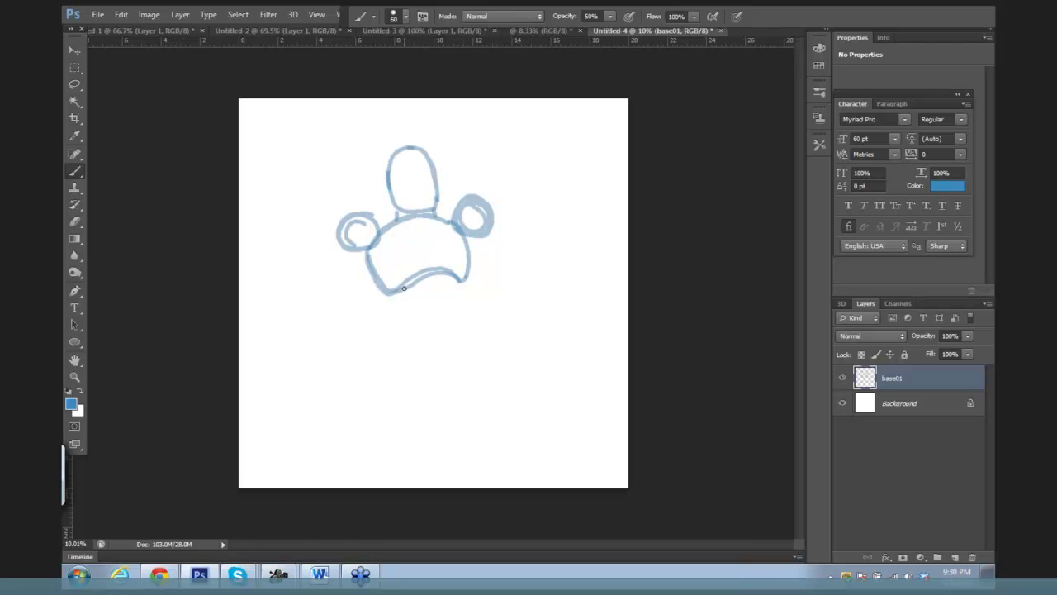
# Step: Draw the waist block beneath the ribcage and a downward-pointing triangular pelvis below it
pyautogui.moveTo(407, 287); pyautogui.dragTo(408, 294)
pyautogui.moveTo(402, 285)
pyautogui.mouseDown()
pyautogui.moveTo(418, 326)
pyautogui.moveTo(444, 333)
pyautogui.mouseUp()
pyautogui.moveTo(453, 278)
pyautogui.mouseDown()
pyautogui.moveTo(457, 325)
pyautogui.moveTo(457, 315)
pyautogui.mouseUp()
pyautogui.moveTo(404, 325)
pyautogui.mouseDown()
pyautogui.moveTo(462, 324)
pyautogui.moveTo(402, 328)
pyautogui.moveTo(455, 369)
pyautogui.moveTo(466, 322)
pyautogui.moveTo(407, 329)
pyautogui.moveTo(425, 326)
pyautogui.moveTo(420, 339)
pyautogui.moveTo(450, 372)
pyautogui.moveTo(453, 343)
pyautogui.mouseUp()
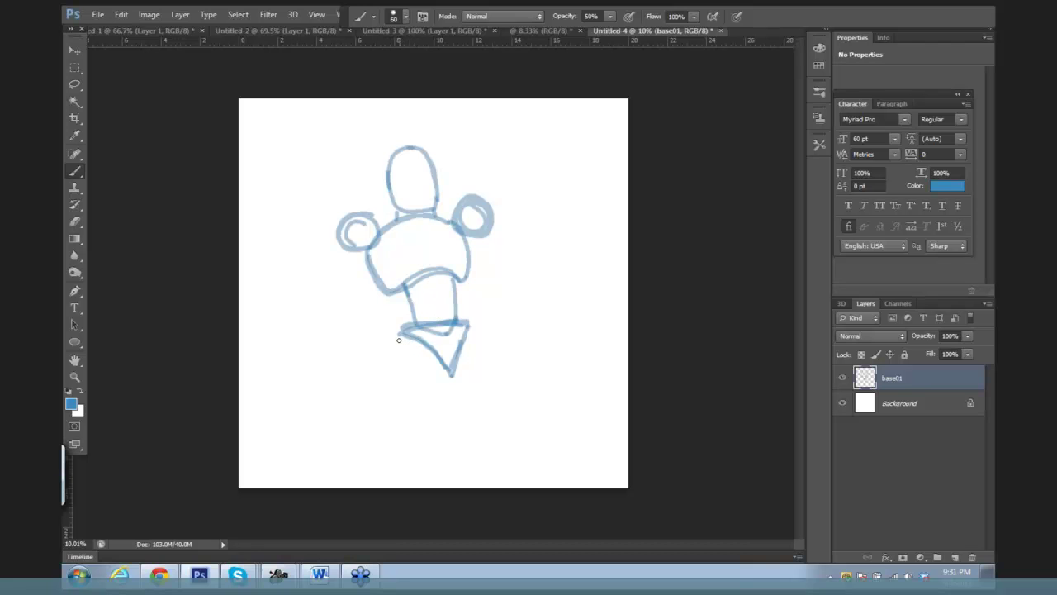
# Step: Sketch the inner and outer contours of both thighs, spreading down from the pelvis
pyautogui.moveTo(398, 334)
pyautogui.mouseDown()
pyautogui.moveTo(383, 434)
pyautogui.moveTo(413, 435)
pyautogui.moveTo(446, 377)
pyautogui.mouseUp()
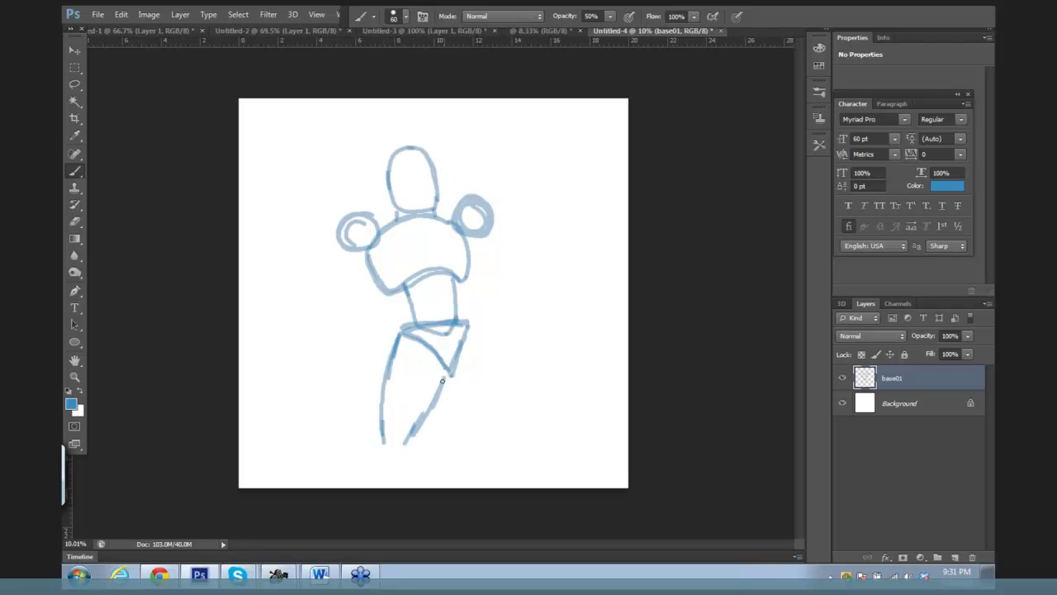
pyautogui.moveTo(469, 327)
pyautogui.mouseDown()
pyautogui.moveTo(486, 401)
pyautogui.moveTo(450, 385)
pyautogui.moveTo(467, 427)
pyautogui.mouseUp()
pyautogui.moveTo(448, 382); pyautogui.dragTo(466, 428)
pyautogui.moveTo(477, 333)
pyautogui.mouseDown()
pyautogui.moveTo(496, 401)
pyautogui.moveTo(494, 385)
pyautogui.mouseUp()
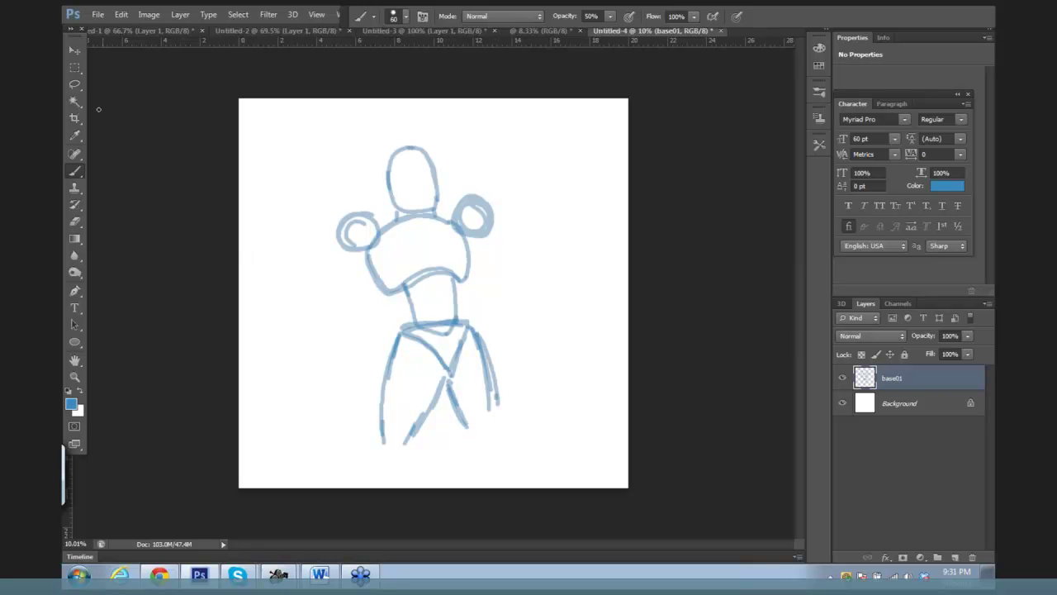
# Step: Lasso the waist, pelvis and thighs, move them slightly up with Free Transform to shorten the waist, and deselect
pyautogui.click(74, 66)
pyautogui.moveTo(318, 287); pyautogui.dragTo(540, 470)
pyautogui.click(551, 423)
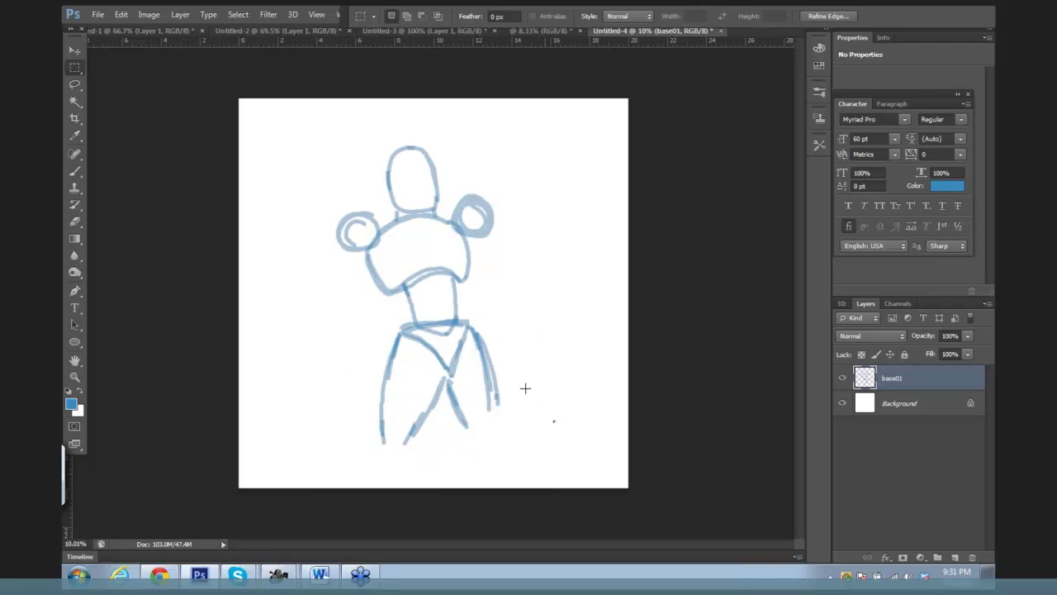
pyautogui.click(74, 83)
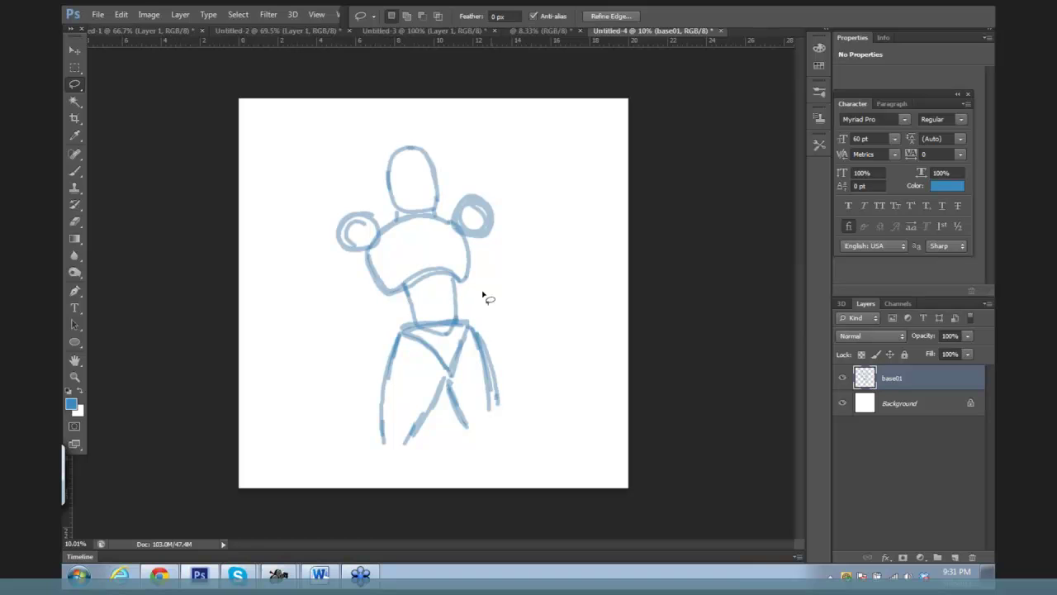
pyautogui.moveTo(453, 299); pyautogui.dragTo(508, 286)
pyautogui.hotkey('ctrl', 't')
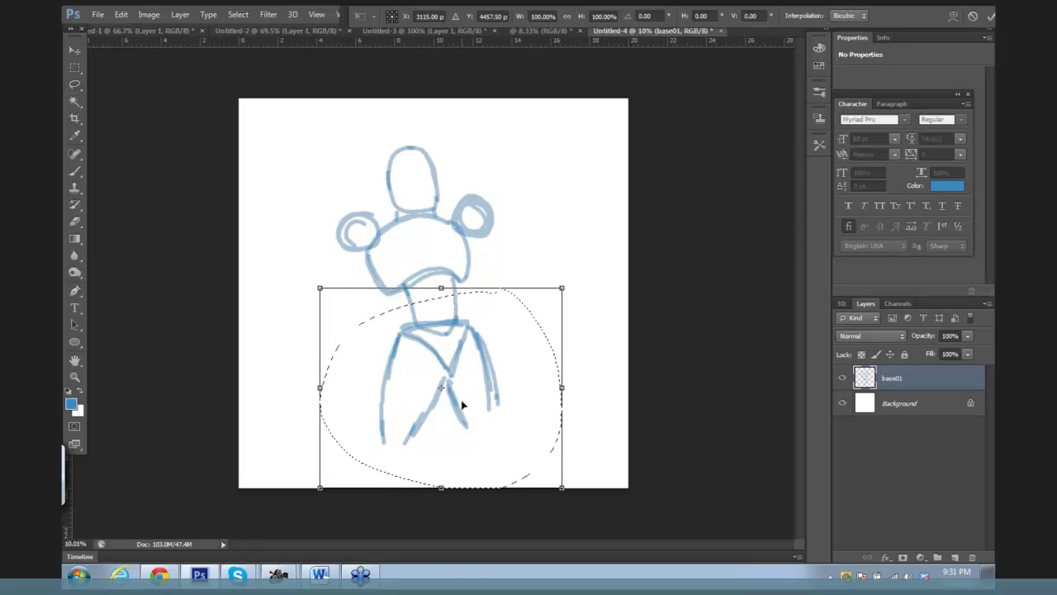
pyautogui.moveTo(444, 483); pyautogui.dragTo(442, 468)
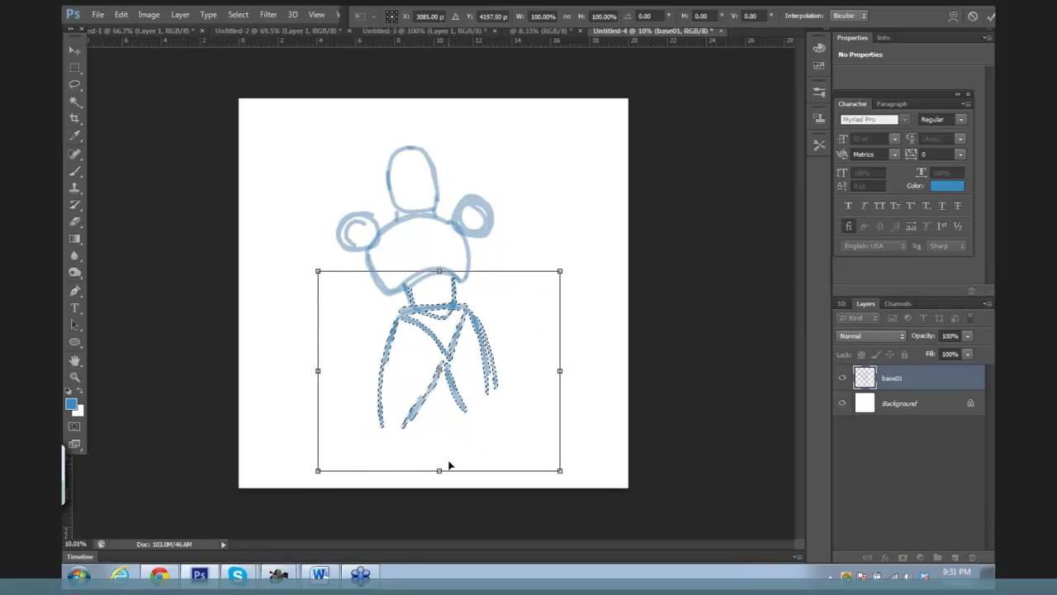
pyautogui.press('Return')
pyautogui.hotkey('ctrl', 'd')
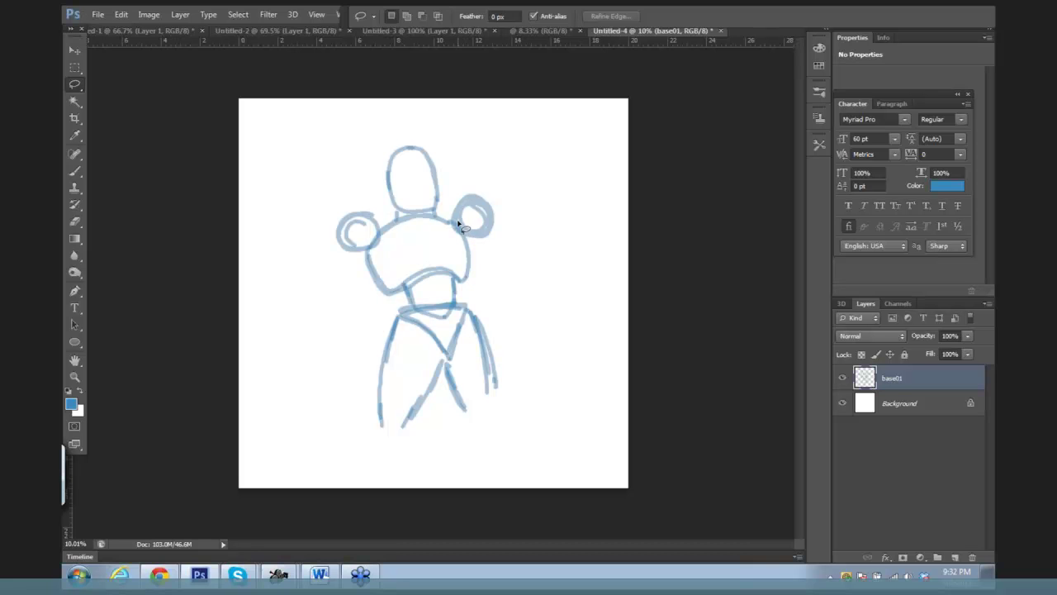
# Step: Draw a centre line for each upper arm from the shoulder joints with the brush, and mark both elbows
pyautogui.press('b')
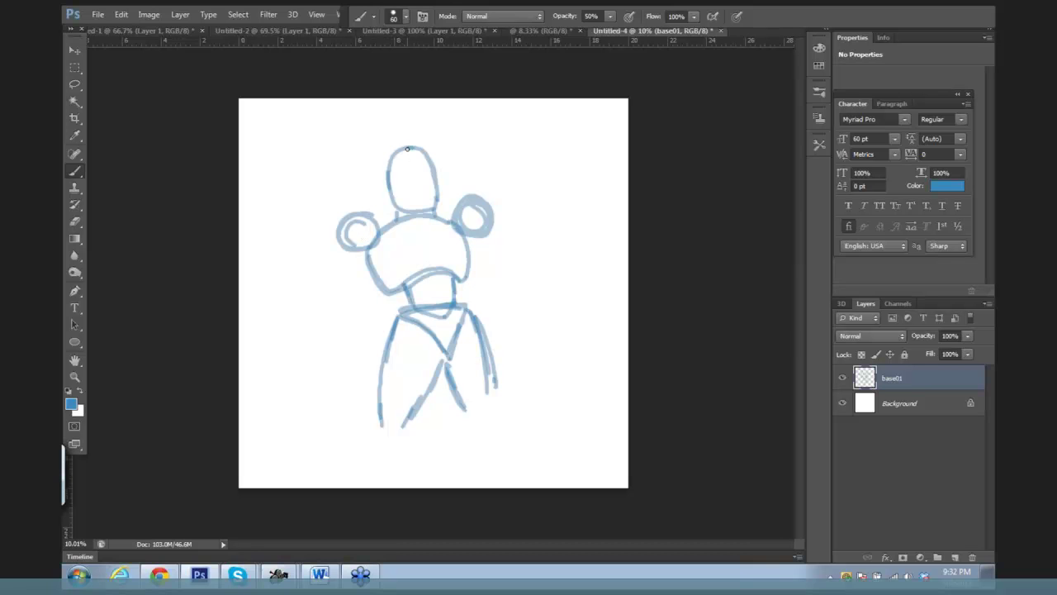
pyautogui.moveTo(352, 235); pyautogui.dragTo(340, 296)
pyautogui.moveTo(480, 236); pyautogui.dragTo(501, 287)
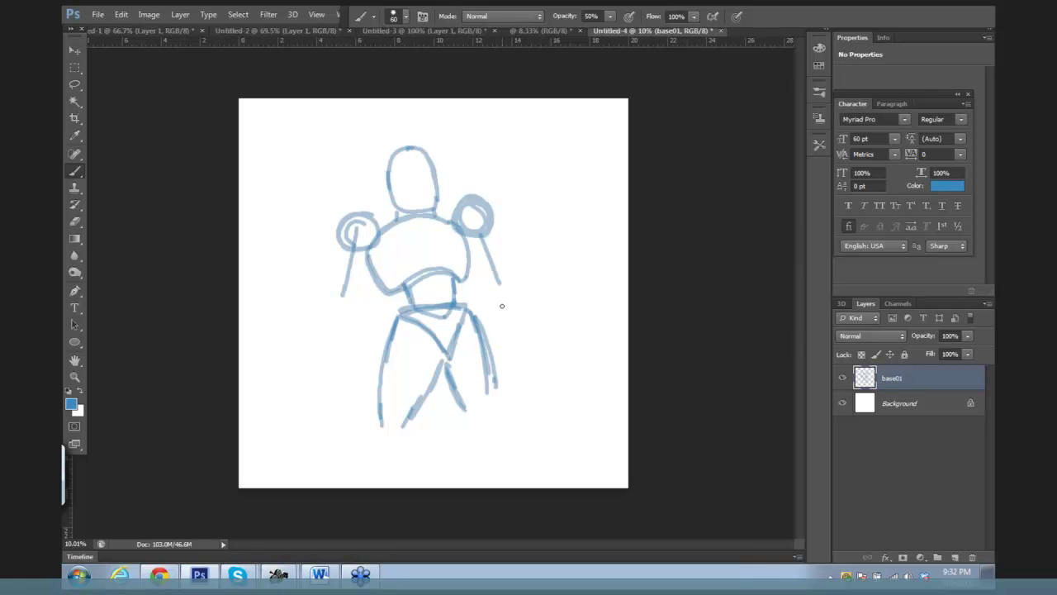
pyautogui.moveTo(337, 292)
pyautogui.mouseDown()
pyautogui.moveTo(351, 307)
pyautogui.moveTo(317, 328)
pyautogui.moveTo(328, 379)
pyautogui.moveTo(352, 306)
pyautogui.mouseUp()
pyautogui.click(499, 284)
# Step: Sketch the curved outlines of both forearms and add simple blocky hands
pyautogui.moveTo(340, 341)
pyautogui.mouseDown()
pyautogui.moveTo(330, 395)
pyautogui.moveTo(345, 378)
pyautogui.moveTo(356, 396)
pyautogui.moveTo(327, 399)
pyautogui.moveTo(351, 405)
pyautogui.mouseUp()
pyautogui.moveTo(507, 288); pyautogui.dragTo(496, 299)
pyautogui.moveTo(516, 265); pyautogui.dragTo(527, 338)
pyautogui.moveTo(502, 298)
pyautogui.mouseDown()
pyautogui.moveTo(519, 356)
pyautogui.moveTo(526, 343)
pyautogui.moveTo(515, 367)
pyautogui.moveTo(499, 346)
pyautogui.mouseUp()
pyautogui.moveTo(499, 345)
pyautogui.mouseDown()
pyautogui.moveTo(500, 366)
pyautogui.moveTo(515, 367)
pyautogui.mouseUp()
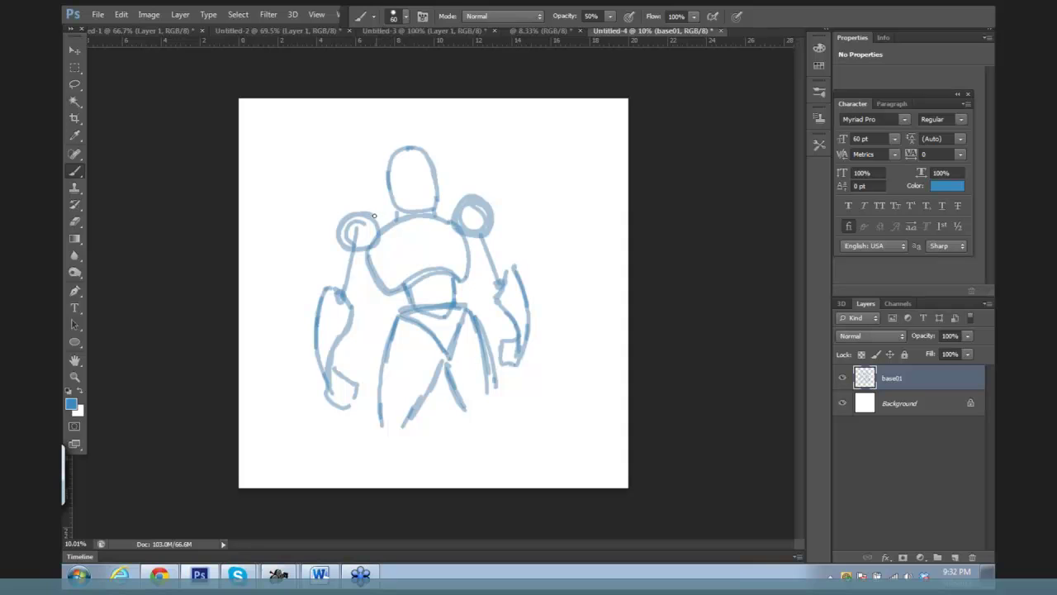
# Step: Draw sloping lines linking the neck to both shoulders, and outline the upper arm on the figure's left-hand side
pyautogui.moveTo(372, 212); pyautogui.dragTo(460, 209)
pyautogui.moveTo(356, 253)
pyautogui.mouseDown()
pyautogui.moveTo(342, 298)
pyautogui.moveTo(369, 279)
pyautogui.moveTo(355, 294)
pyautogui.mouseUp()
pyautogui.moveTo(347, 215); pyautogui.dragTo(328, 289)
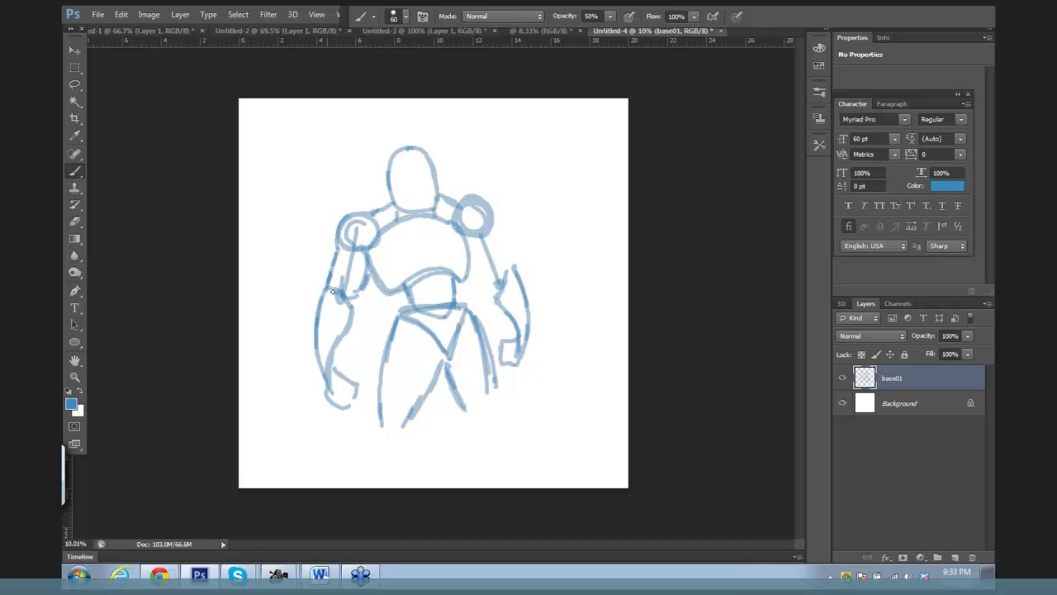
# Step: Outline the upper arm on the figure's right-hand side, draw the side of the waist, and reinforce the lower thigh lines
pyautogui.moveTo(464, 242)
pyautogui.mouseDown()
pyautogui.moveTo(490, 282)
pyautogui.moveTo(470, 256)
pyautogui.moveTo(489, 236)
pyautogui.mouseUp()
pyautogui.moveTo(475, 199)
pyautogui.mouseDown()
pyautogui.moveTo(490, 205)
pyautogui.moveTo(507, 276)
pyautogui.moveTo(467, 309)
pyautogui.mouseUp()
pyautogui.moveTo(397, 293); pyautogui.dragTo(395, 313)
pyautogui.moveTo(382, 396); pyautogui.dragTo(381, 420)
pyautogui.moveTo(415, 411); pyautogui.dragTo(408, 432)
pyautogui.moveTo(446, 380); pyautogui.dragTo(464, 415)
pyautogui.moveTo(483, 357); pyautogui.dragTo(493, 405)
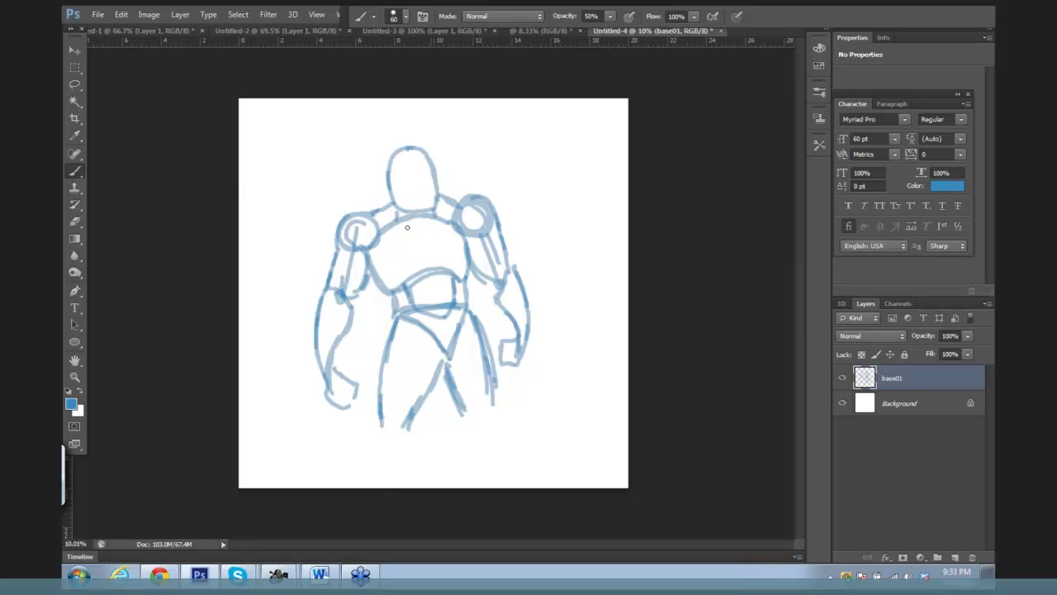
# Step: Lasso the head, make it narrower and taller and move it slightly up with Free Transform, and deselect
pyautogui.click(74, 84)
pyautogui.moveTo(436, 126)
pyautogui.mouseDown()
pyautogui.moveTo(390, 130)
pyautogui.moveTo(444, 153)
pyautogui.moveTo(437, 168)
pyautogui.mouseUp()
pyautogui.hotkey('ctrl', 't')
pyautogui.moveTo(406, 122); pyautogui.dragTo(426, 147)
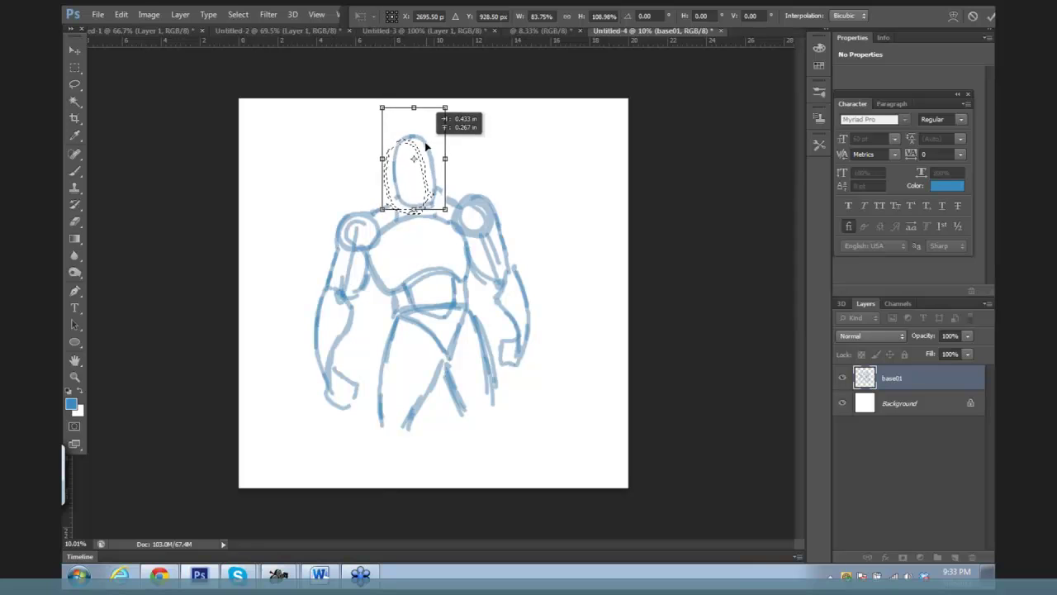
pyautogui.press('Return')
pyautogui.hotkey('ctrl', 'd')
# Step: Erase the stray lines beneath the head and redraw both sides of the neck with the brush
pyautogui.press('e')
pyautogui.press(']')
pyautogui.press(']')
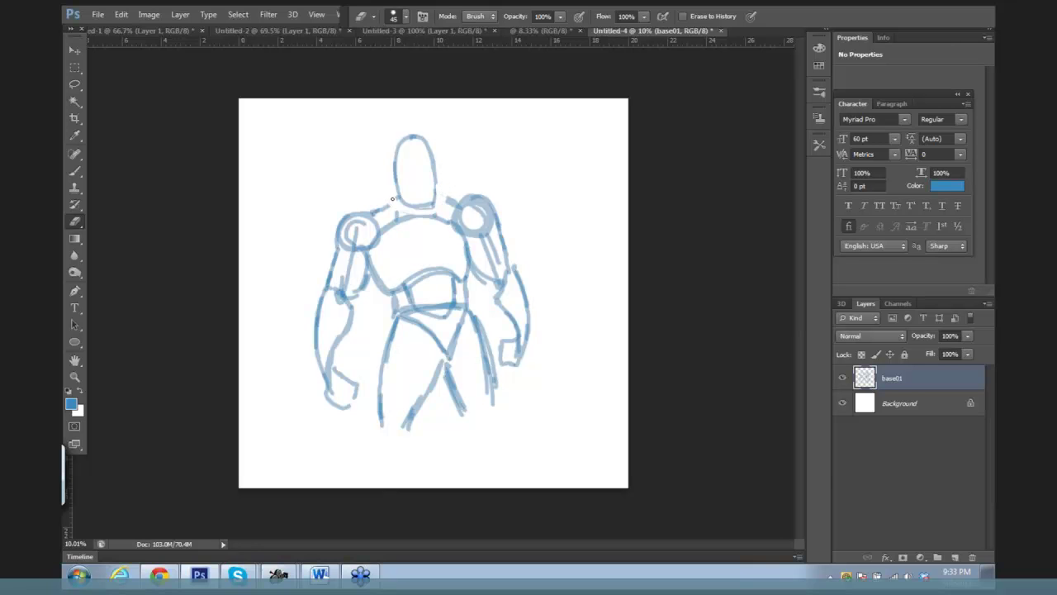
pyautogui.moveTo(428, 214)
pyautogui.mouseDown()
pyautogui.moveTo(396, 211)
pyautogui.moveTo(438, 199)
pyautogui.moveTo(442, 207)
pyautogui.mouseUp()
pyautogui.press('b')
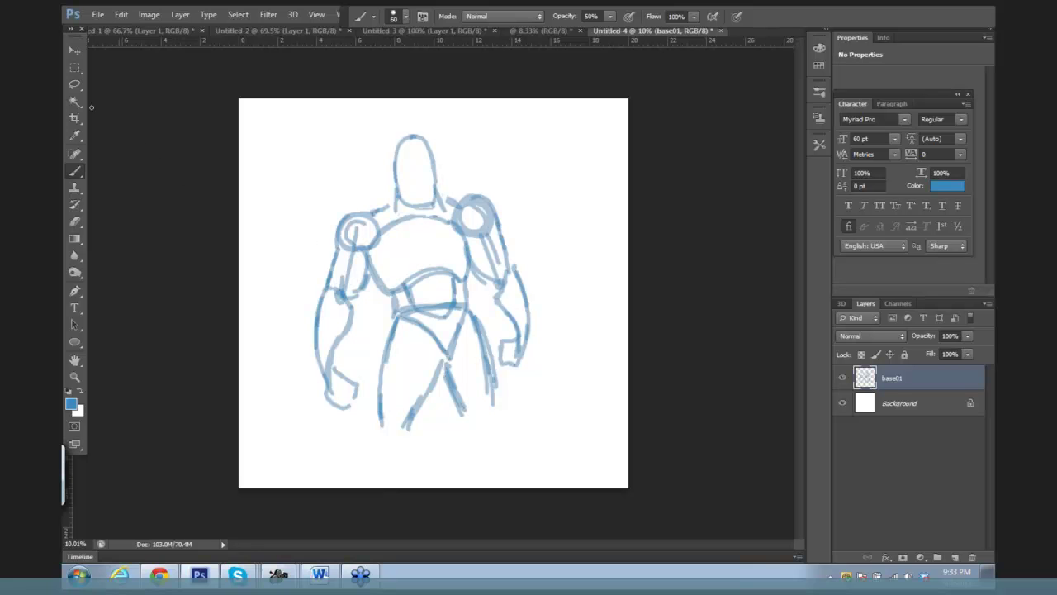
# Step: Lasso the forearm and hand on the figure's right-hand side, stretch them to about 125% height with Free Transform, and deselect
pyautogui.press('l')
pyautogui.moveTo(527, 253)
pyautogui.mouseDown()
pyautogui.moveTo(506, 281)
pyautogui.moveTo(519, 262)
pyautogui.mouseUp()
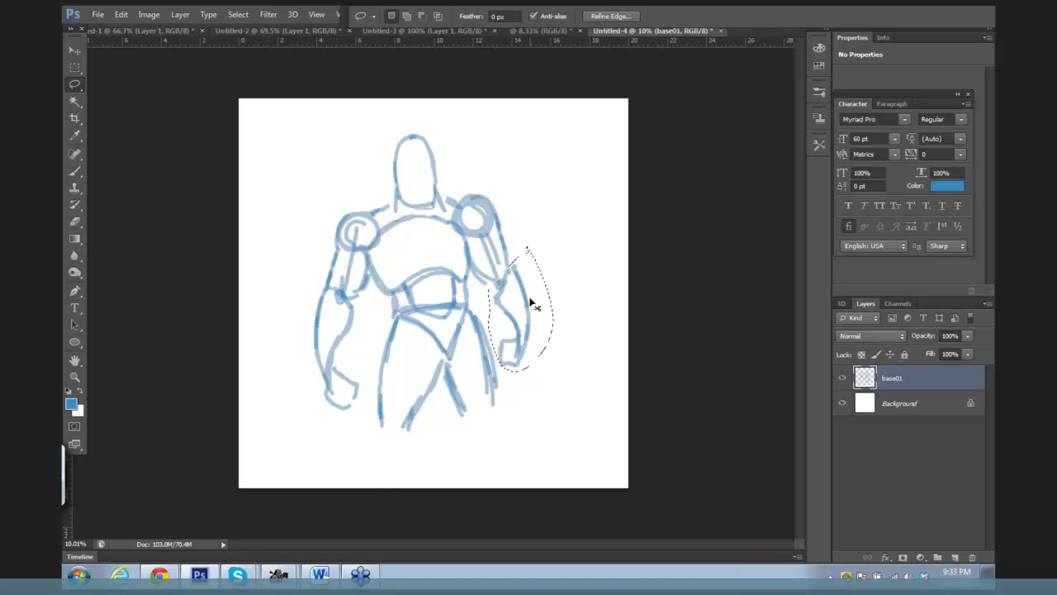
pyautogui.hotkey('ctrl', 't')
pyautogui.moveTo(520, 371); pyautogui.dragTo(537, 401)
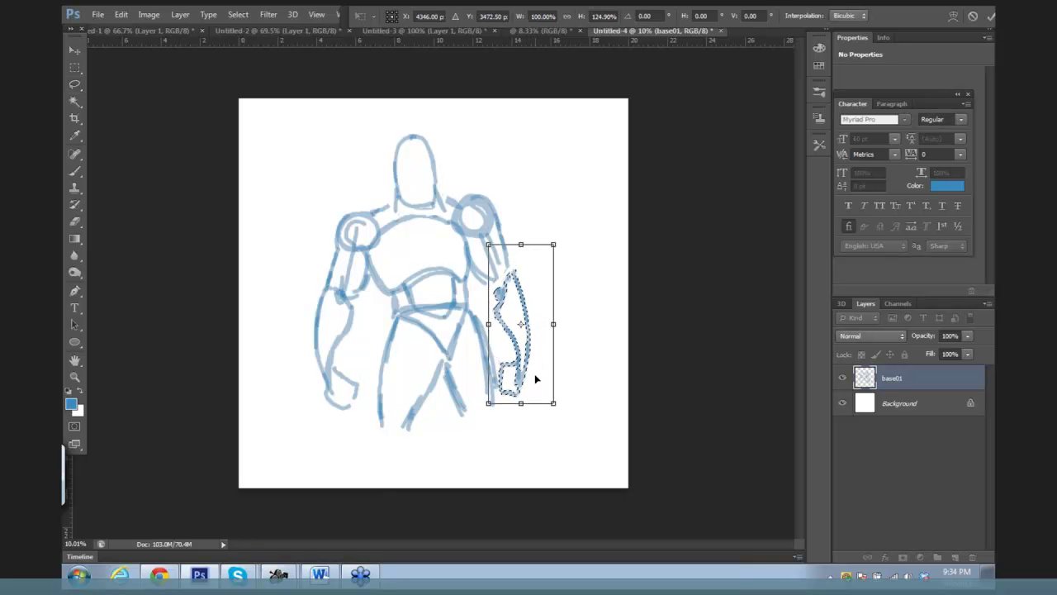
pyautogui.press('Return')
pyautogui.hotkey('ctrl', 'd')
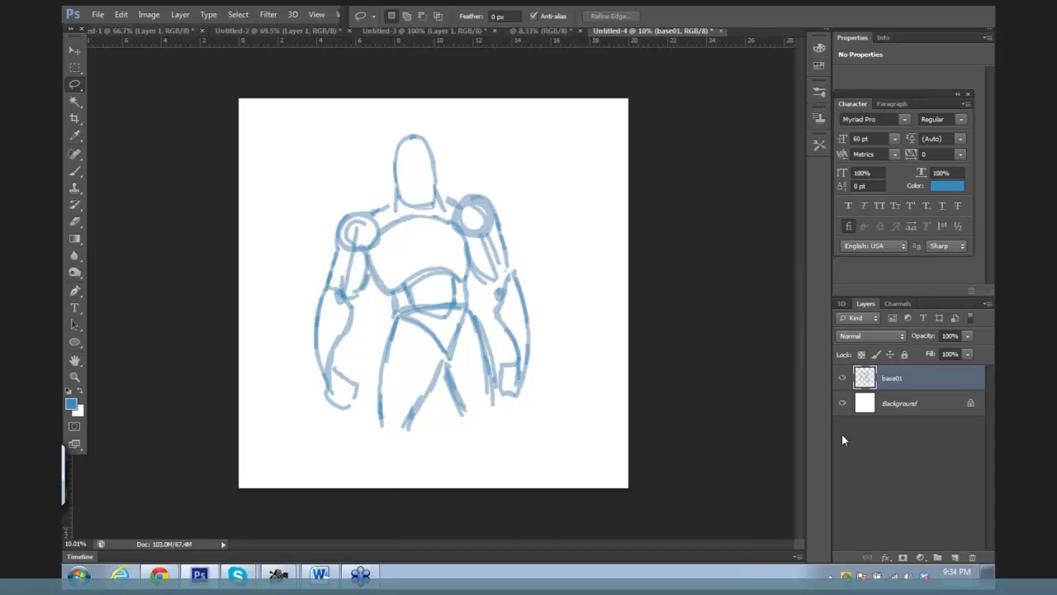
# Step: Create a new layer above base01 and name it 2ndpass
pyautogui.click(955, 559)
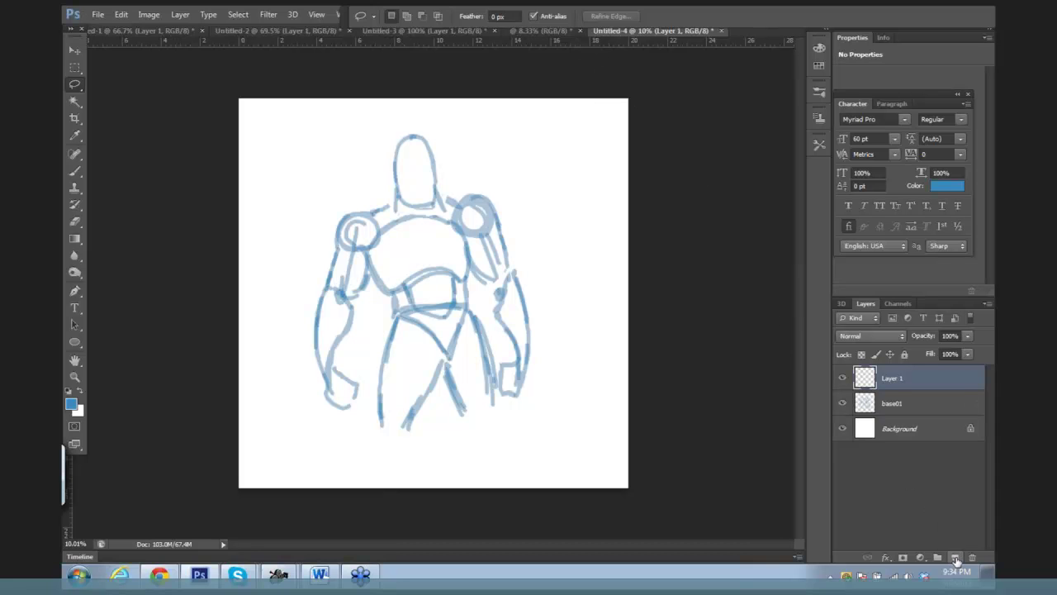
pyautogui.doubleClick(895, 382)
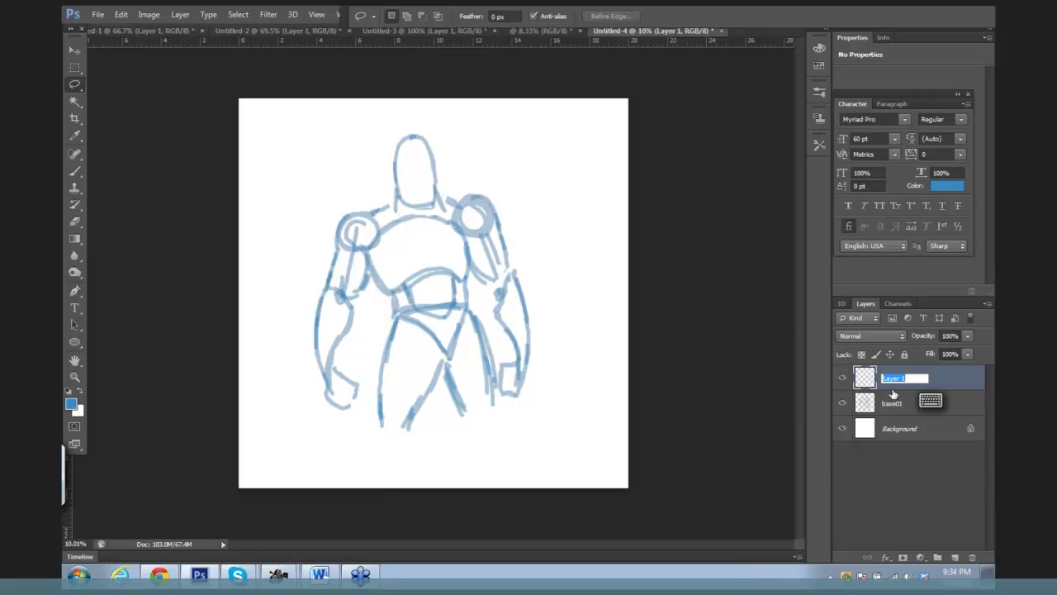
pyautogui.write('2')
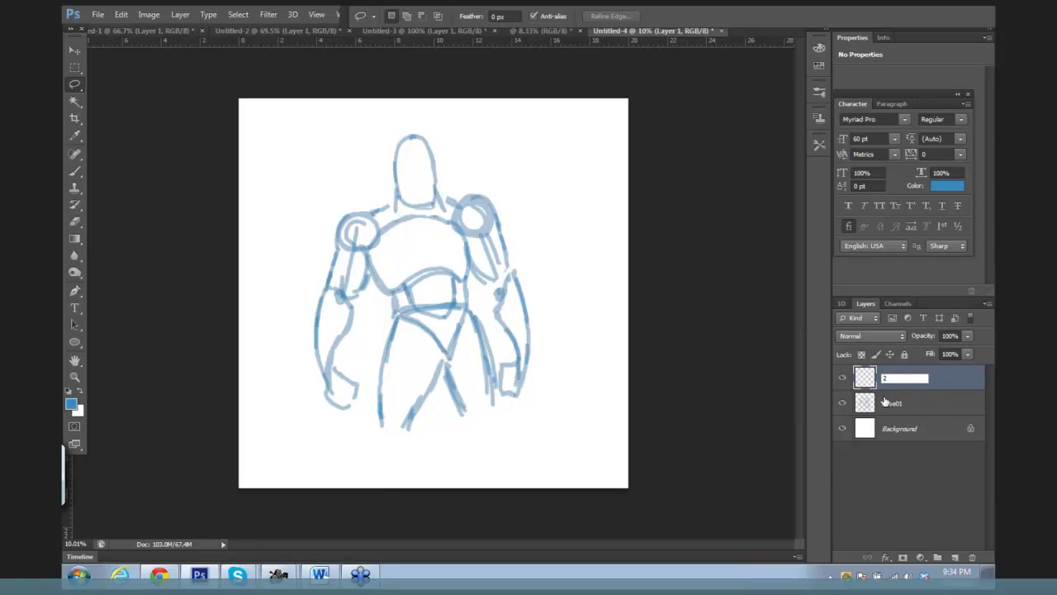
pyautogui.write('ndpass')
pyautogui.press('Return')
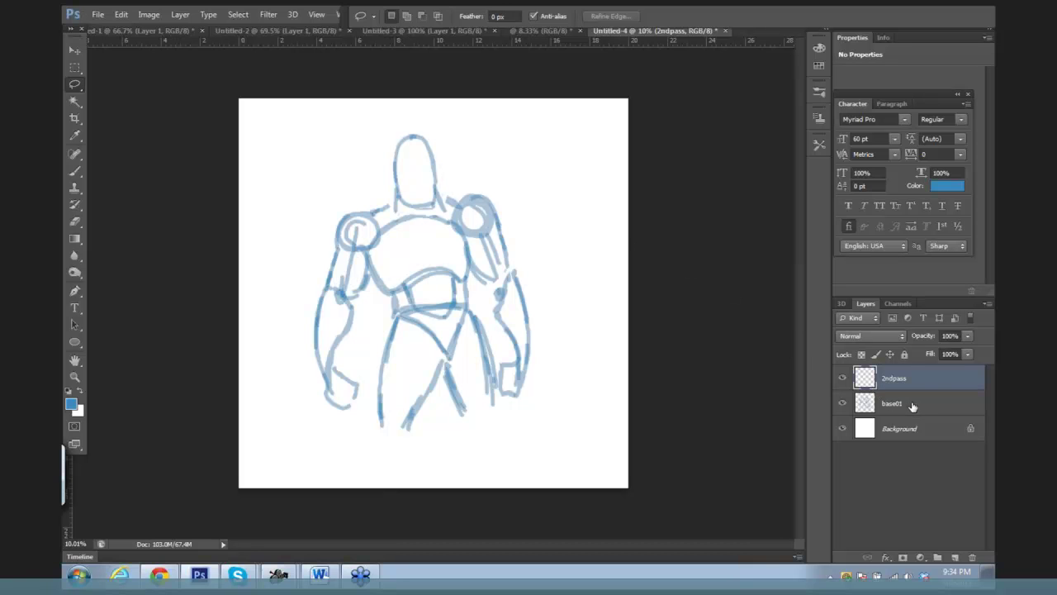
# Step: Lower the opacity of the base01 layer to fade the blue figure, and make 2ndpass the active layer
pyautogui.click(918, 405)
pyautogui.click(969, 336)
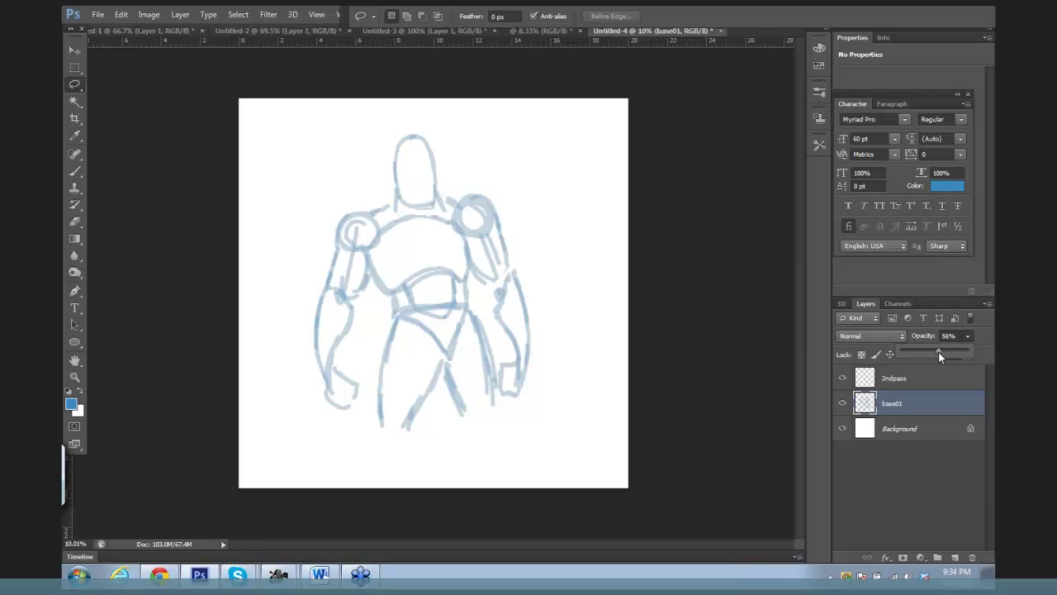
pyautogui.click(928, 383)
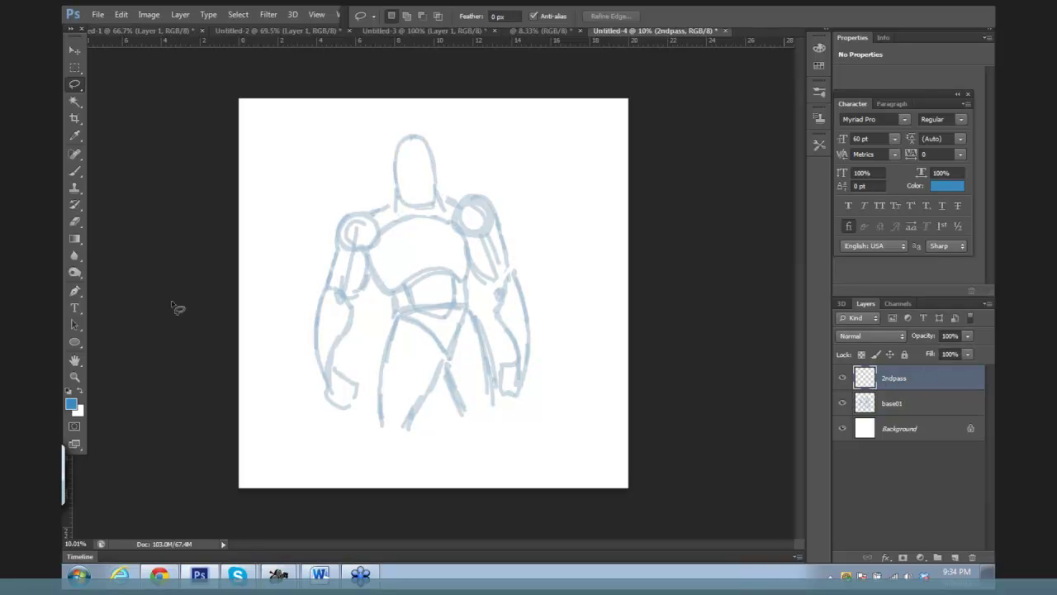
# Step: Change the foreground colour from blue to a dark slate grey
pyautogui.click(71, 404)
pyautogui.click(517, 302)
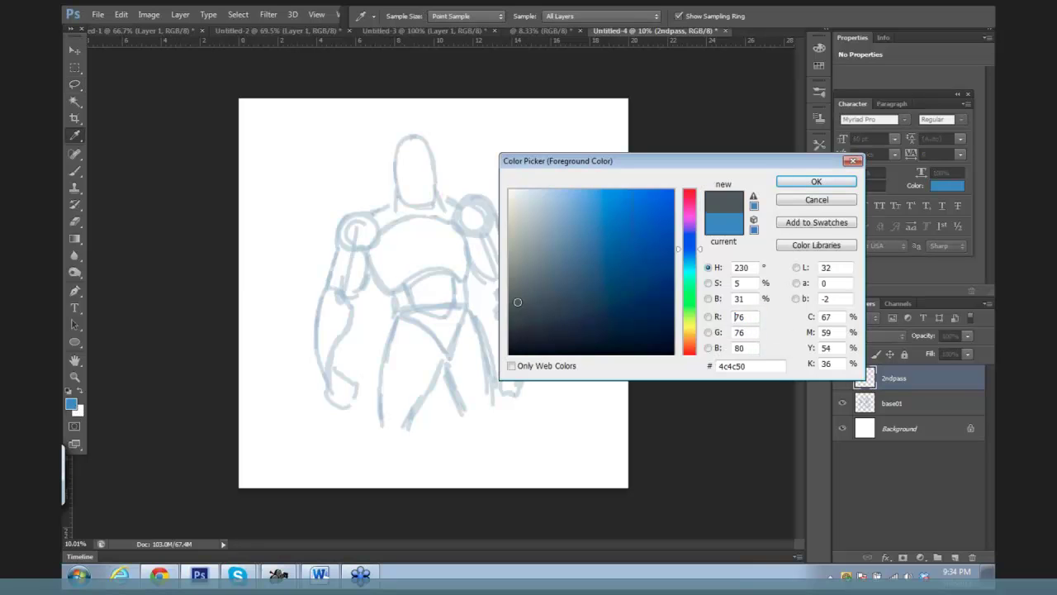
pyautogui.click(816, 181)
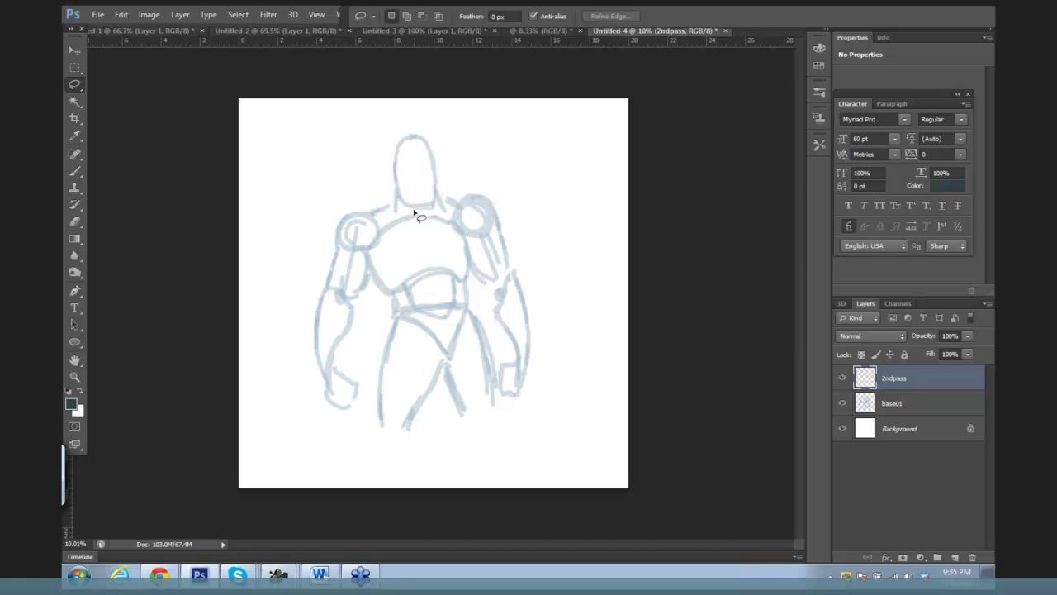
# Step: Reduce the brush size to 25, make a loose test stroke across the head and shoulder, and undo it
pyautogui.press('b')
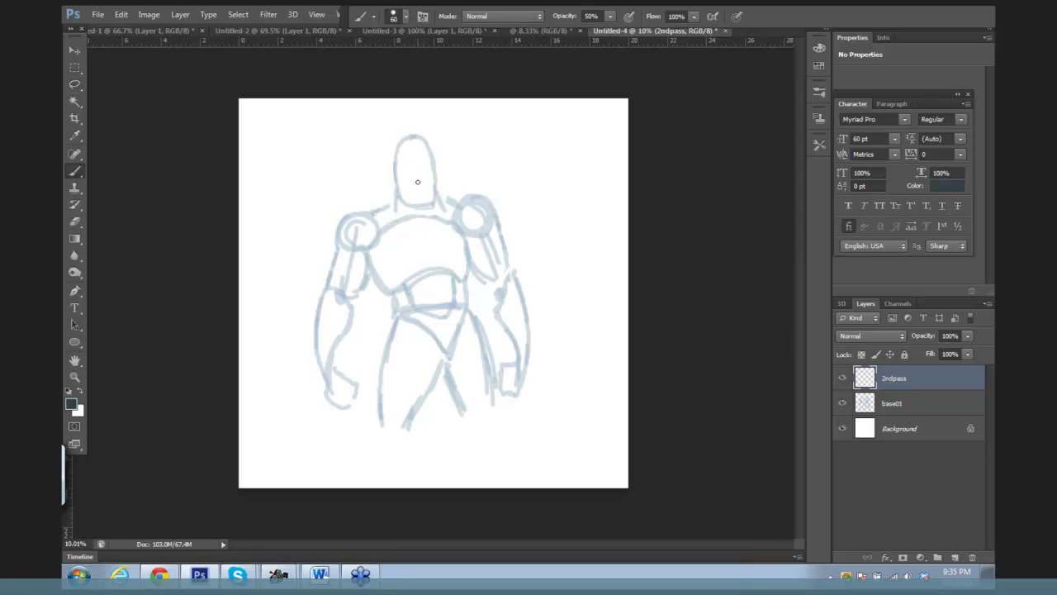
pyautogui.scroll(3, 452, 205)
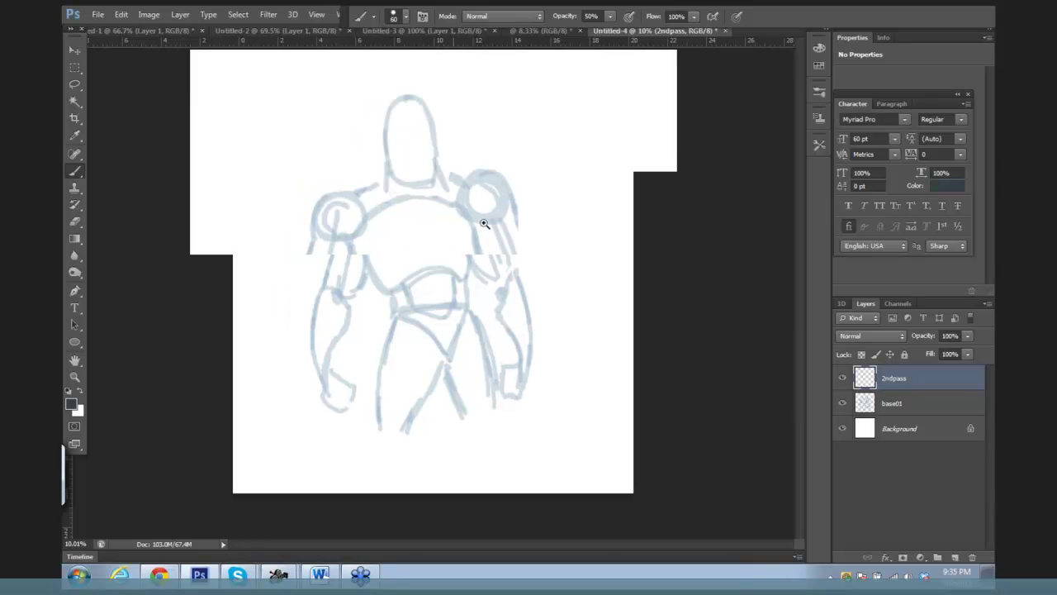
pyautogui.moveTo(480, 178); pyautogui.dragTo(508, 189)
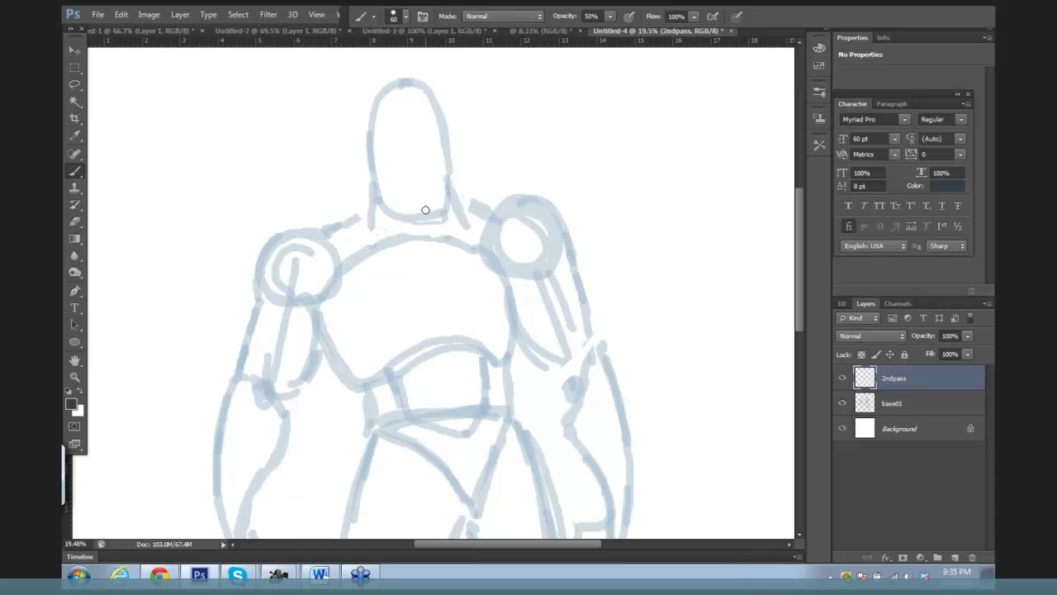
pyautogui.press('[')
pyautogui.press('[')
pyautogui.press('[')
pyautogui.press('[')
pyautogui.moveTo(463, 91)
pyautogui.mouseDown()
pyautogui.moveTo(388, 161)
pyautogui.moveTo(500, 147)
pyautogui.moveTo(438, 174)
pyautogui.mouseUp()
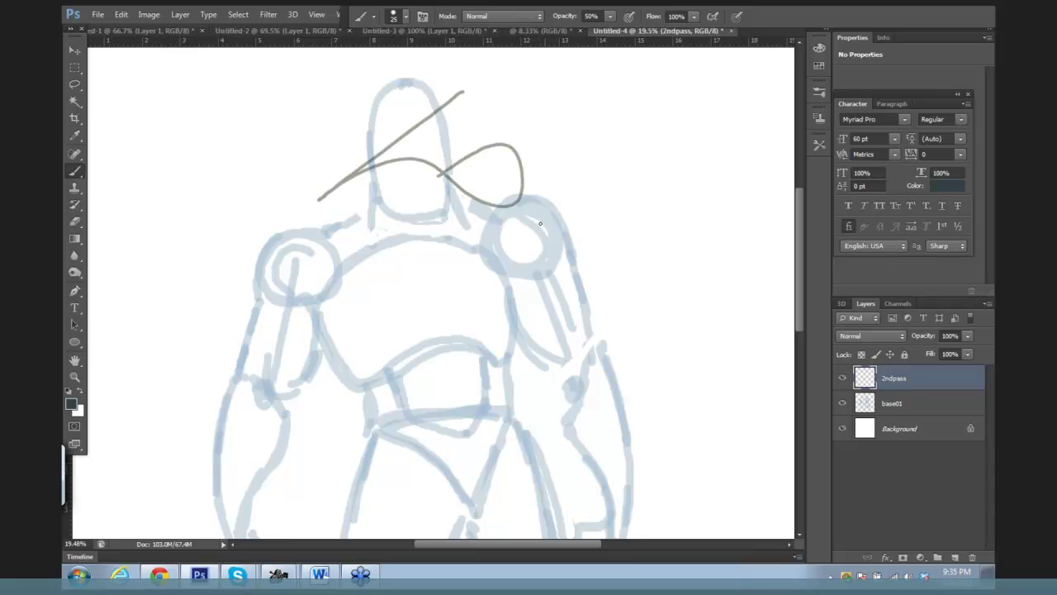
pyautogui.hotkey('ctrl', 'z')
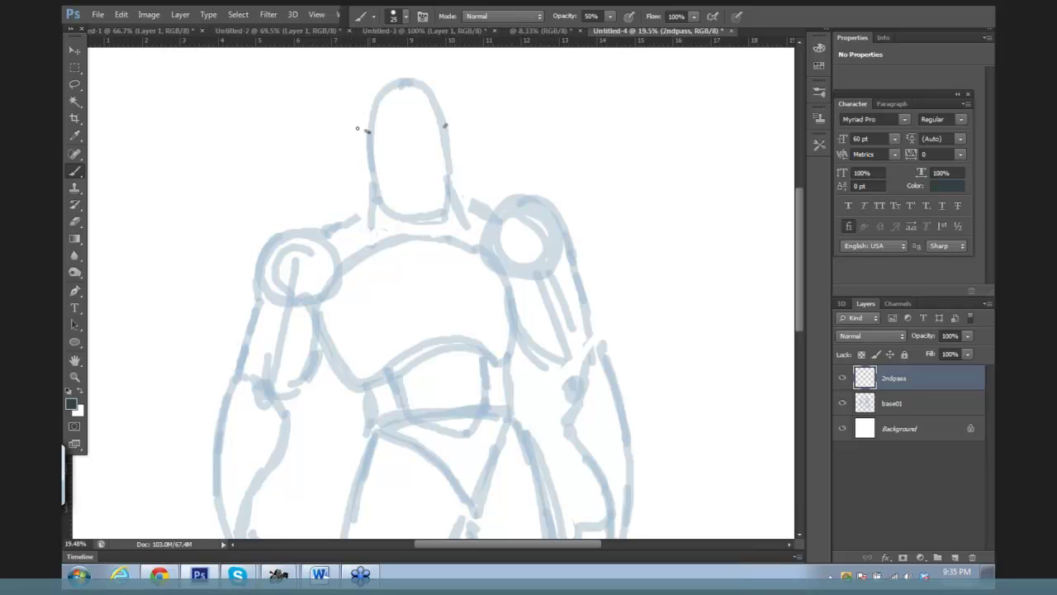
# Step: Trace the head on the 2ndpass layer with a domed top, small notches at the temples and a tapered jaw
pyautogui.moveTo(367, 129)
pyautogui.mouseDown()
pyautogui.moveTo(388, 84)
pyautogui.moveTo(413, 79)
pyautogui.moveTo(431, 88)
pyautogui.moveTo(447, 124)
pyautogui.mouseUp()
pyautogui.moveTo(367, 136); pyautogui.dragTo(370, 171)
pyautogui.moveTo(448, 125); pyautogui.dragTo(455, 153)
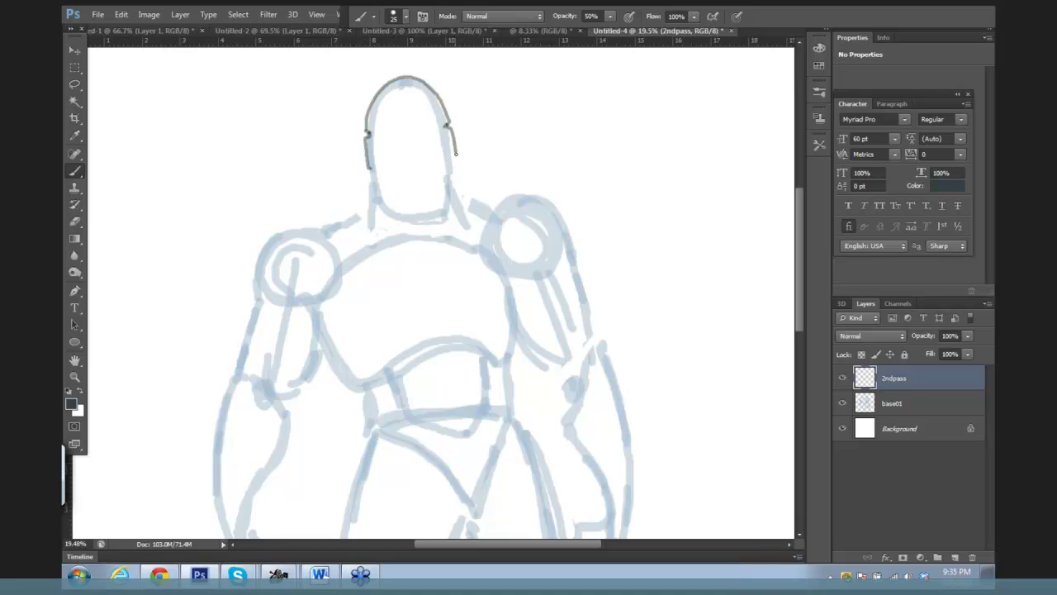
pyautogui.hotkey('ctrl', 'z')
pyautogui.moveTo(446, 129); pyautogui.dragTo(453, 155)
pyautogui.moveTo(375, 175)
pyautogui.mouseDown()
pyautogui.moveTo(429, 213)
pyautogui.moveTo(413, 215)
pyautogui.moveTo(438, 208)
pyautogui.moveTo(449, 156)
pyautogui.moveTo(441, 186)
pyautogui.mouseUp()
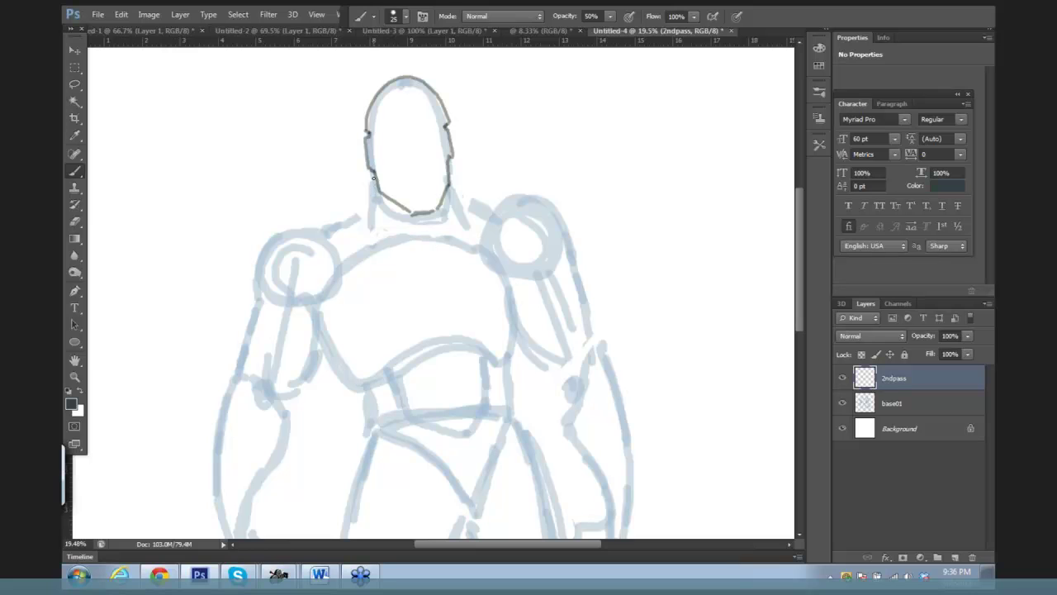
# Step: Draw a raised collar crossing below the chin, and add sloping shoulder lines outward from both sides of it
pyautogui.moveTo(374, 176)
pyautogui.mouseDown()
pyautogui.moveTo(361, 198)
pyautogui.moveTo(408, 241)
pyautogui.mouseUp()
pyautogui.moveTo(388, 200); pyautogui.dragTo(415, 241)
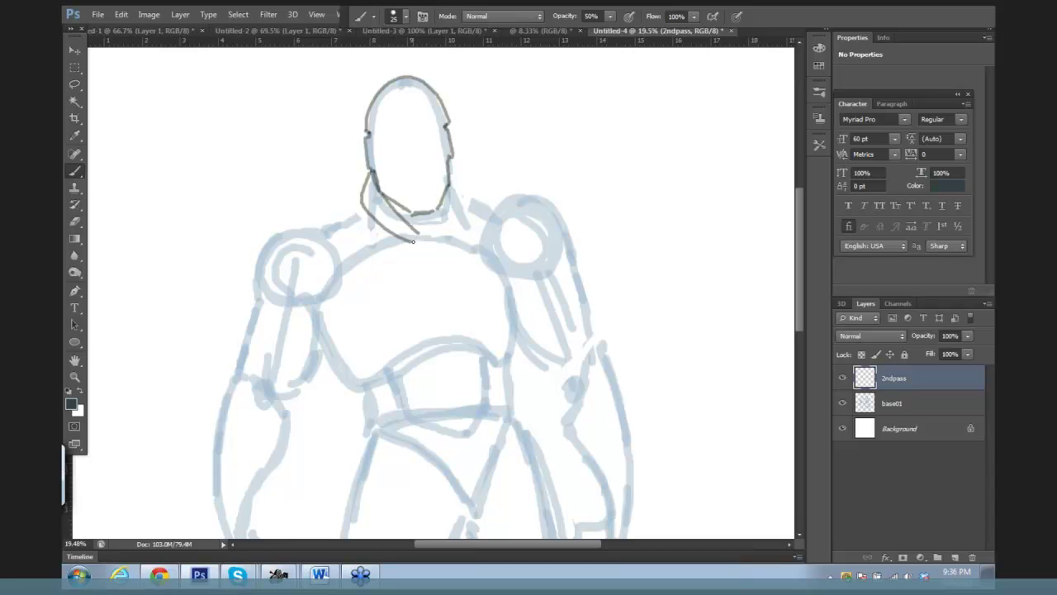
pyautogui.moveTo(450, 166)
pyautogui.mouseDown()
pyautogui.moveTo(465, 202)
pyautogui.moveTo(443, 235)
pyautogui.mouseUp()
pyautogui.moveTo(448, 187); pyautogui.dragTo(432, 231)
pyautogui.moveTo(360, 199); pyautogui.dragTo(307, 227)
pyautogui.moveTo(471, 194); pyautogui.dragTo(501, 203)
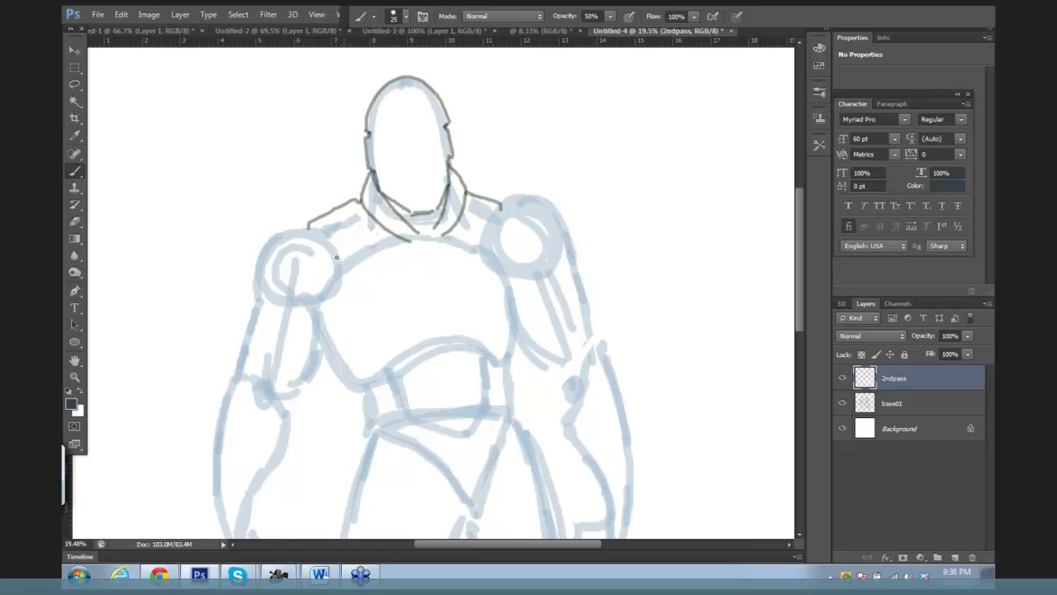
# Step: Outline the chest plate with curved armhole edges, a straight upper edge and an angled lower edge arching up in the middle
pyautogui.moveTo(333, 248)
pyautogui.mouseDown()
pyautogui.moveTo(335, 276)
pyautogui.moveTo(320, 292)
pyautogui.mouseUp()
pyautogui.moveTo(487, 238); pyautogui.dragTo(494, 264)
pyautogui.moveTo(331, 247); pyautogui.dragTo(484, 234)
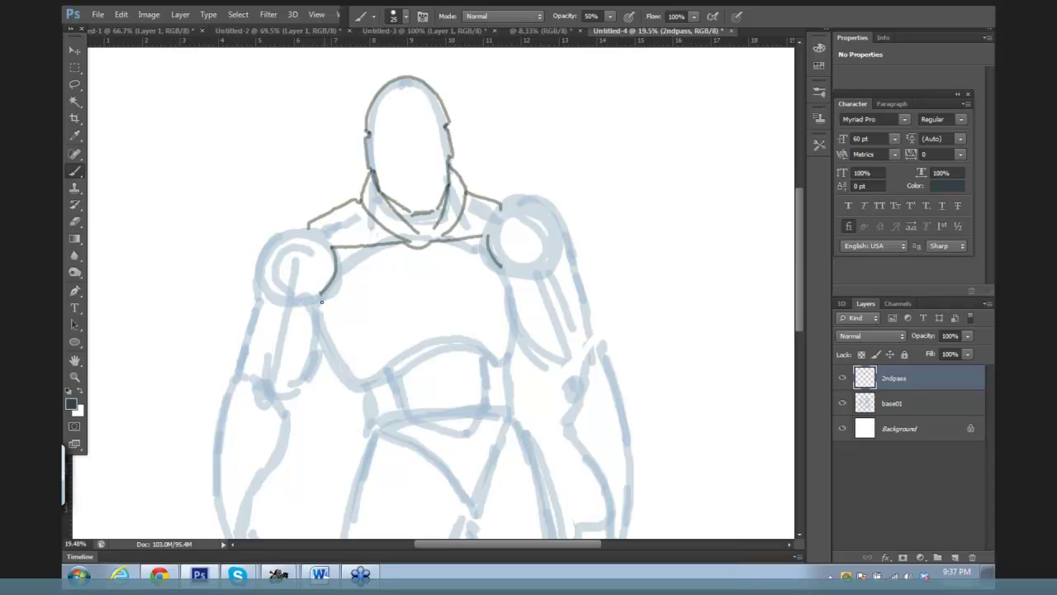
pyautogui.moveTo(319, 298); pyautogui.dragTo(371, 325)
pyautogui.moveTo(502, 281); pyautogui.dragTo(473, 314)
pyautogui.moveTo(374, 326)
pyautogui.mouseDown()
pyautogui.moveTo(431, 308)
pyautogui.moveTo(473, 316)
pyautogui.mouseUp()
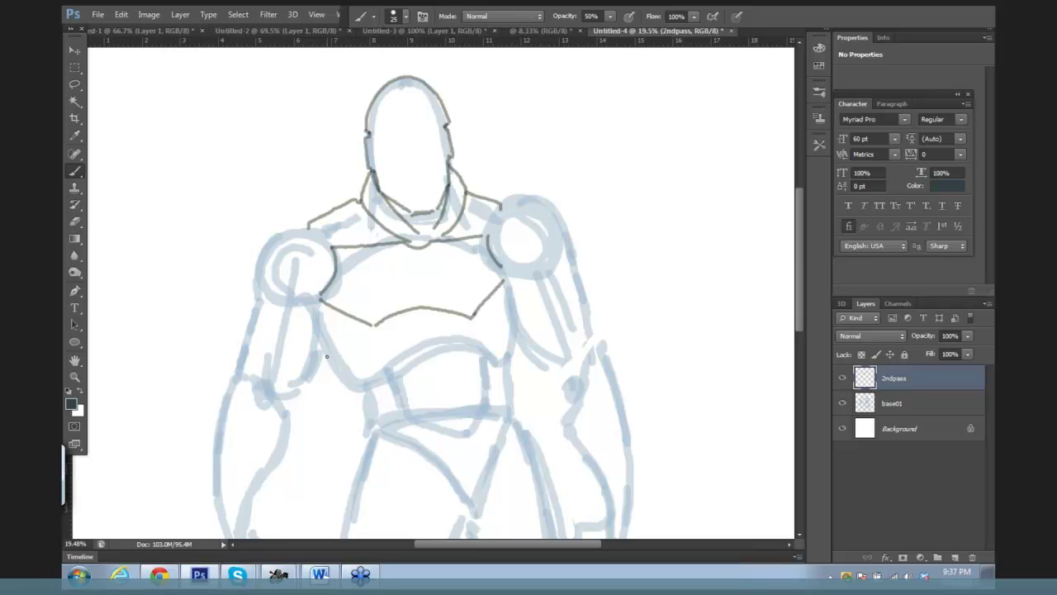
# Step: Draw the curved lower edge of the rib cage and add jagged lines down both sides of the waist
pyautogui.moveTo(326, 356); pyautogui.dragTo(351, 388)
pyautogui.moveTo(516, 340); pyautogui.dragTo(506, 360)
pyautogui.moveTo(351, 387)
pyautogui.mouseDown()
pyautogui.moveTo(382, 384)
pyautogui.moveTo(418, 355)
pyautogui.moveTo(448, 351)
pyautogui.moveTo(495, 368)
pyautogui.moveTo(522, 342)
pyautogui.moveTo(512, 357)
pyautogui.mouseUp()
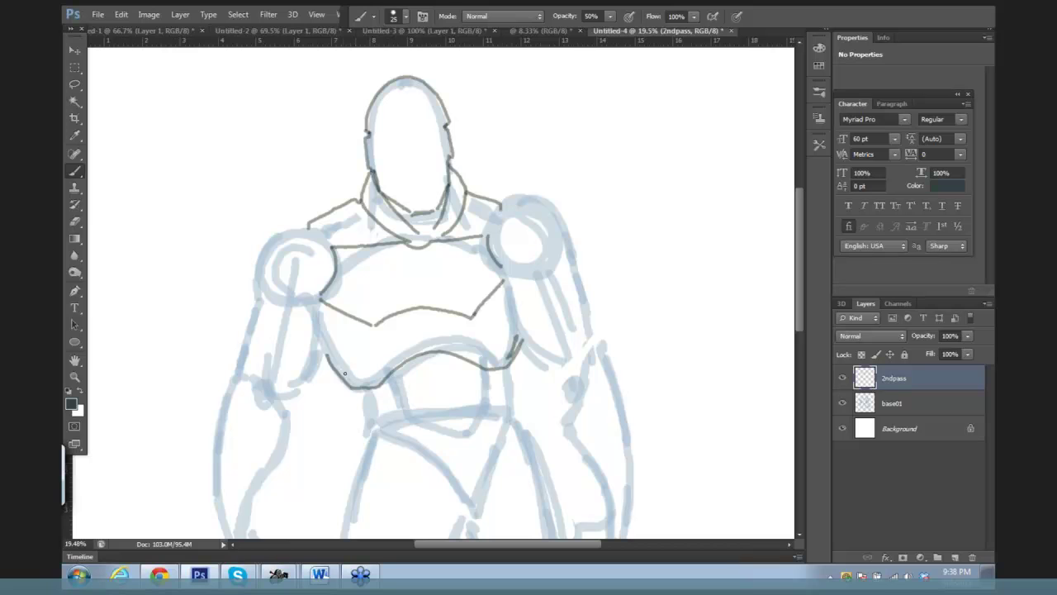
pyautogui.moveTo(357, 392); pyautogui.dragTo(362, 431)
pyautogui.moveTo(508, 369); pyautogui.dragTo(511, 399)
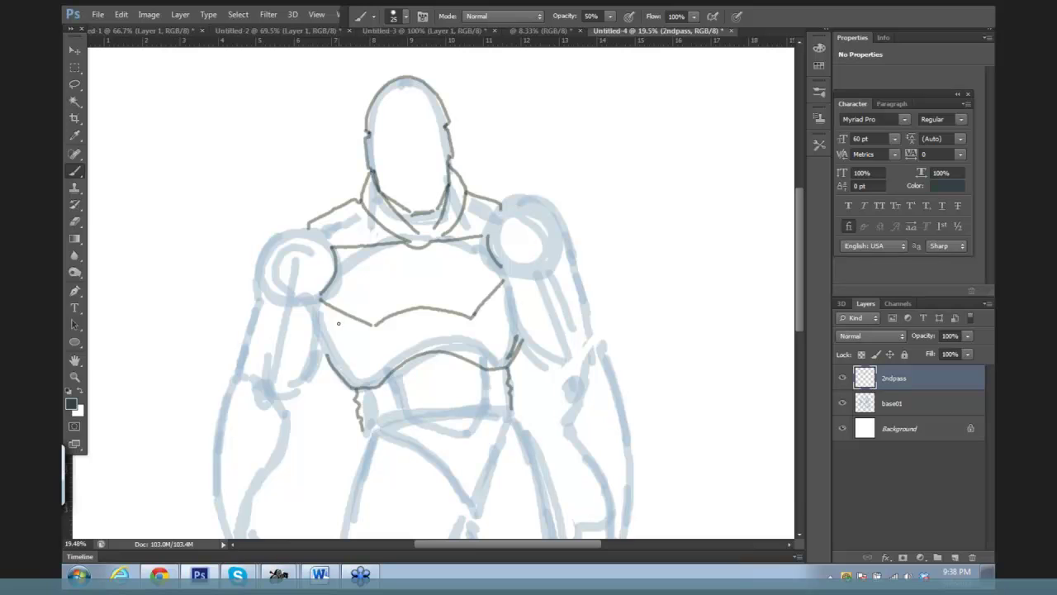
# Step: Draw the sides of the rib cage and fill them with slanted rib plates and small inset details
pyautogui.moveTo(335, 309); pyautogui.dragTo(329, 351)
pyautogui.moveTo(498, 295); pyautogui.dragTo(513, 338)
pyautogui.moveTo(333, 333); pyautogui.dragTo(405, 363)
pyautogui.moveTo(331, 350); pyautogui.dragTo(387, 379)
pyautogui.moveTo(500, 311)
pyautogui.mouseDown()
pyautogui.moveTo(463, 355)
pyautogui.moveTo(487, 365)
pyautogui.mouseUp()
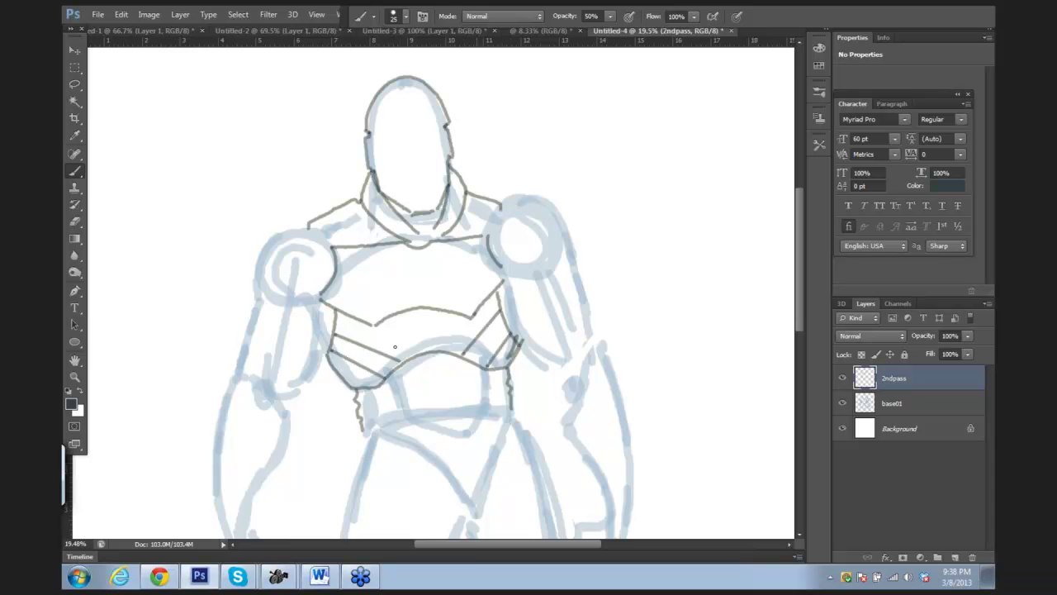
pyautogui.moveTo(351, 339)
pyautogui.mouseDown()
pyautogui.moveTo(373, 343)
pyautogui.moveTo(358, 359)
pyautogui.moveTo(369, 363)
pyautogui.mouseUp()
pyautogui.moveTo(477, 333)
pyautogui.mouseDown()
pyautogui.moveTo(493, 323)
pyautogui.moveTo(502, 338)
pyautogui.mouseUp()
# Step: Add inner contour lines along the chest plate's edges, and draw a central panel beneath its arch
pyautogui.moveTo(343, 254); pyautogui.dragTo(478, 246)
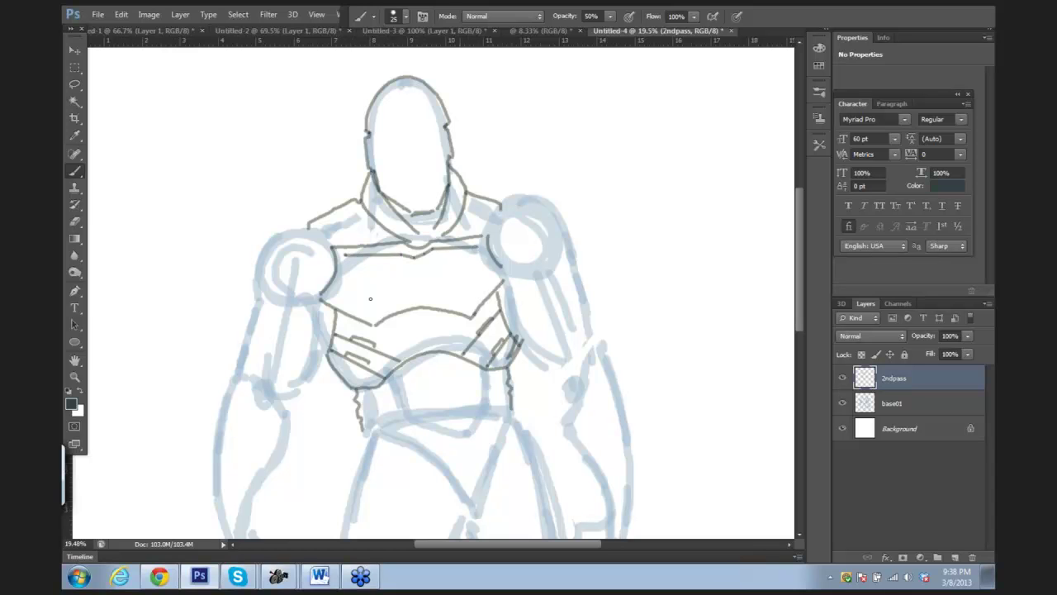
pyautogui.moveTo(335, 293); pyautogui.dragTo(361, 314)
pyautogui.moveTo(495, 280); pyautogui.dragTo(469, 307)
pyautogui.moveTo(389, 320)
pyautogui.mouseDown()
pyautogui.moveTo(429, 329)
pyautogui.moveTo(469, 315)
pyautogui.mouseUp()
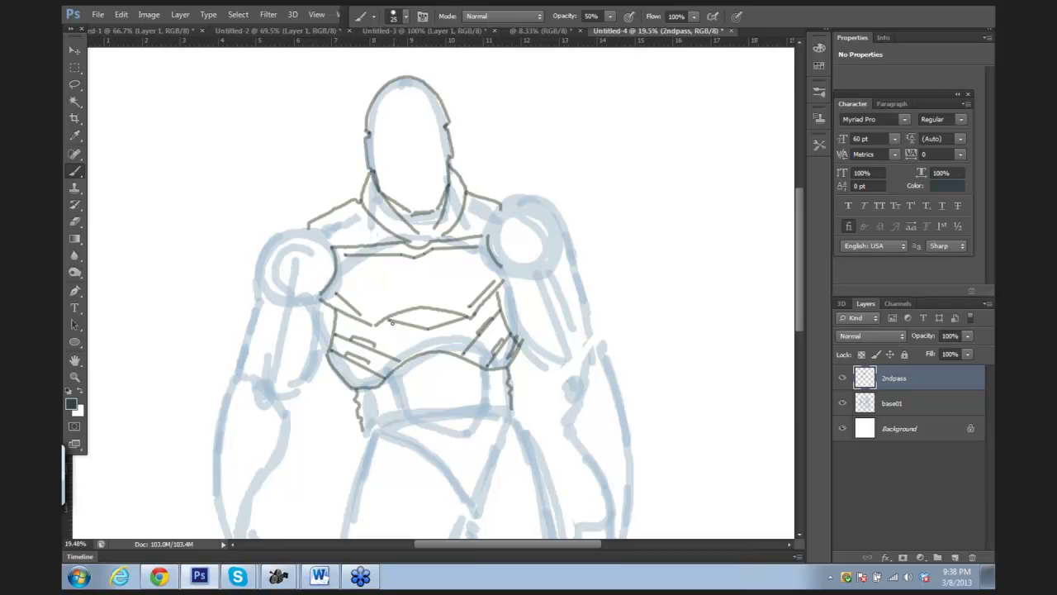
pyautogui.moveTo(386, 319); pyautogui.dragTo(381, 352)
pyautogui.moveTo(466, 317); pyautogui.dragTo(472, 340)
# Step: Hide the base01 layer to check the new line work on its own, and show it again
pyautogui.click(842, 403)
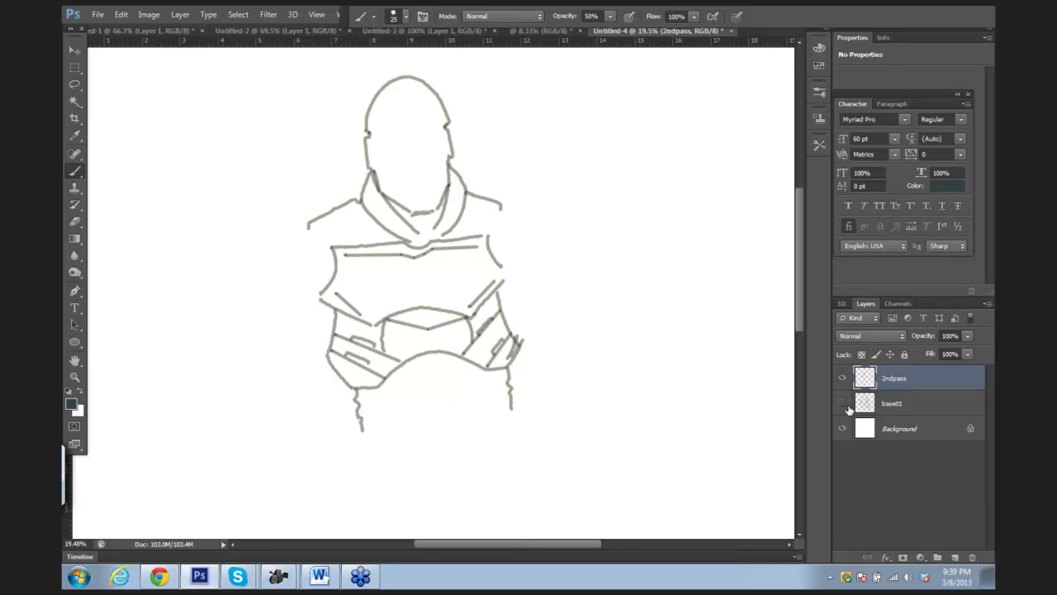
pyautogui.click(843, 403)
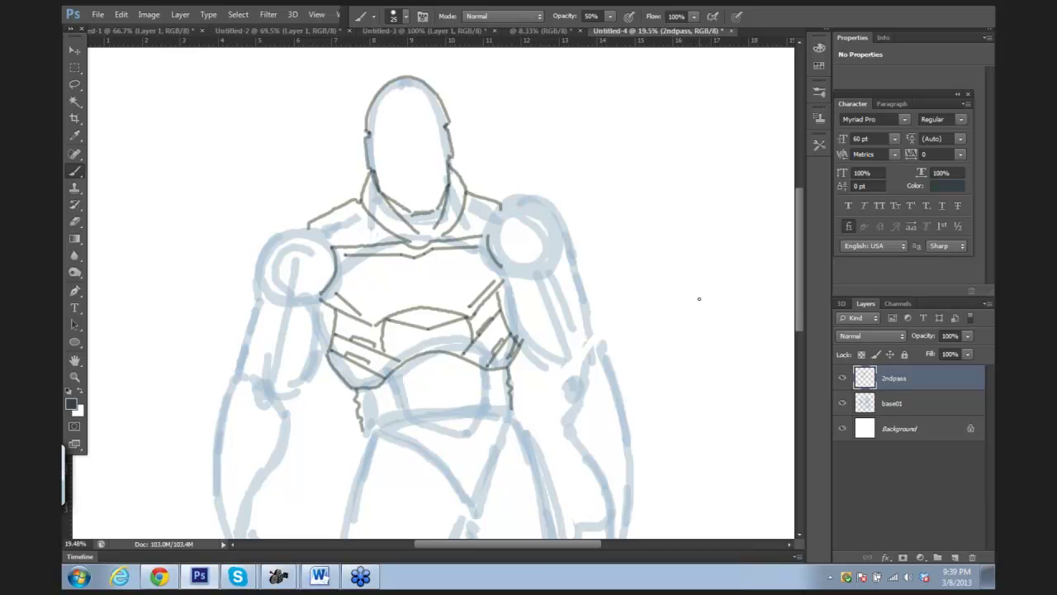
pyautogui.moveTo(557, 276); pyautogui.dragTo(560, 246)
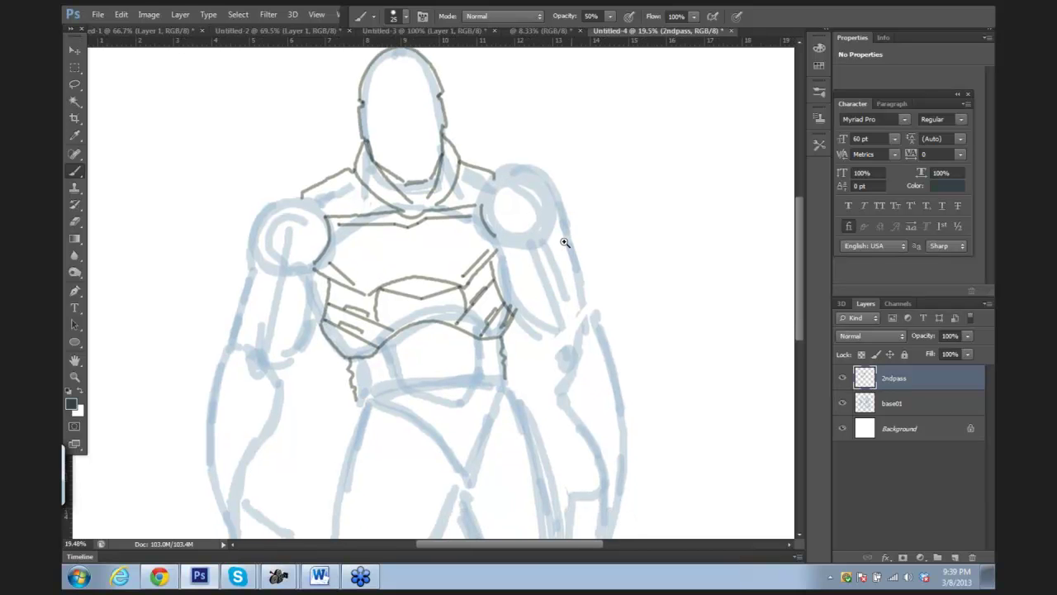
pyautogui.scroll(-1, 542, 237)
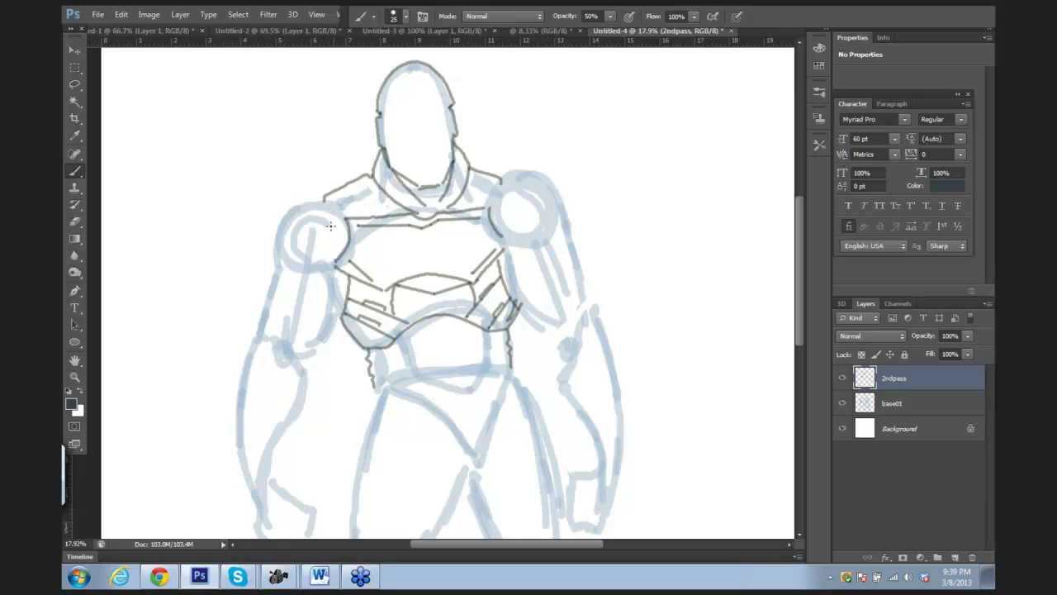
# Step: Draw layered armour plates over both shoulder joints, each with a small circular pivot and a stepped inner edge
pyautogui.moveTo(337, 228)
pyautogui.mouseDown()
pyautogui.moveTo(335, 238)
pyautogui.moveTo(333, 225)
pyautogui.mouseUp()
pyautogui.moveTo(251, 244)
pyautogui.mouseDown()
pyautogui.moveTo(272, 208)
pyautogui.moveTo(314, 195)
pyautogui.moveTo(340, 211)
pyautogui.mouseUp()
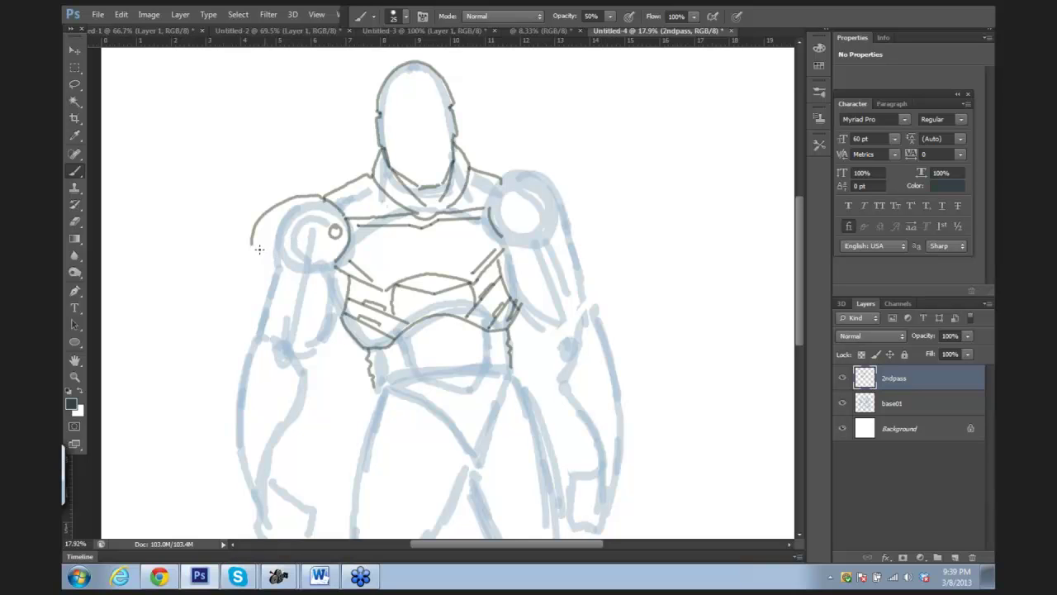
pyautogui.moveTo(251, 244)
pyautogui.mouseDown()
pyautogui.moveTo(307, 246)
pyautogui.moveTo(318, 233)
pyautogui.moveTo(264, 246)
pyautogui.moveTo(263, 266)
pyautogui.moveTo(340, 257)
pyautogui.mouseUp()
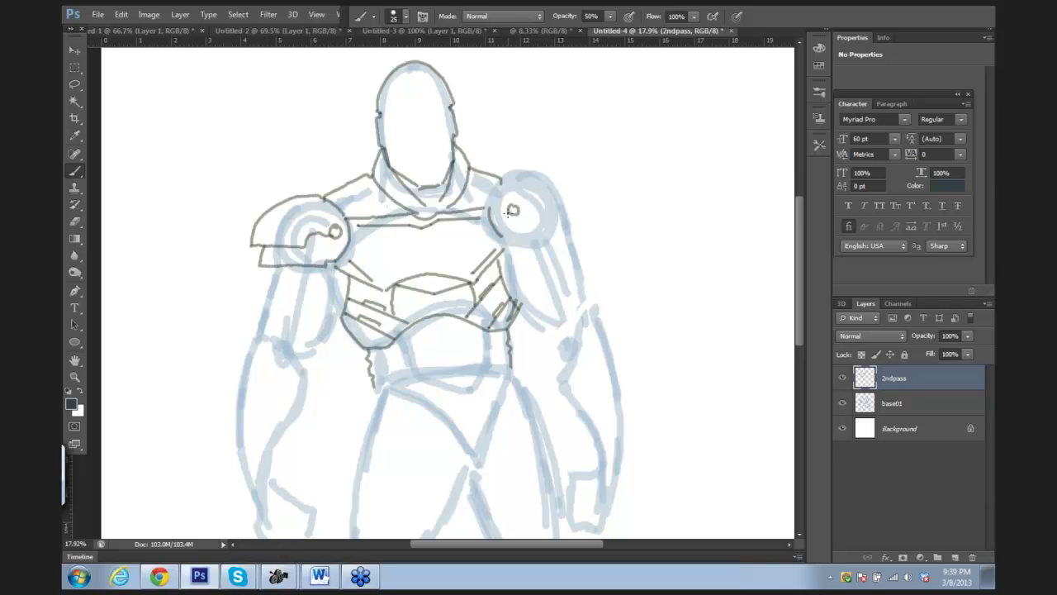
pyautogui.moveTo(487, 214)
pyautogui.mouseDown()
pyautogui.moveTo(506, 176)
pyautogui.moveTo(544, 173)
pyautogui.moveTo(568, 189)
pyautogui.moveTo(576, 212)
pyautogui.moveTo(532, 218)
pyautogui.moveTo(578, 216)
pyautogui.moveTo(578, 233)
pyautogui.moveTo(508, 240)
pyautogui.mouseUp()
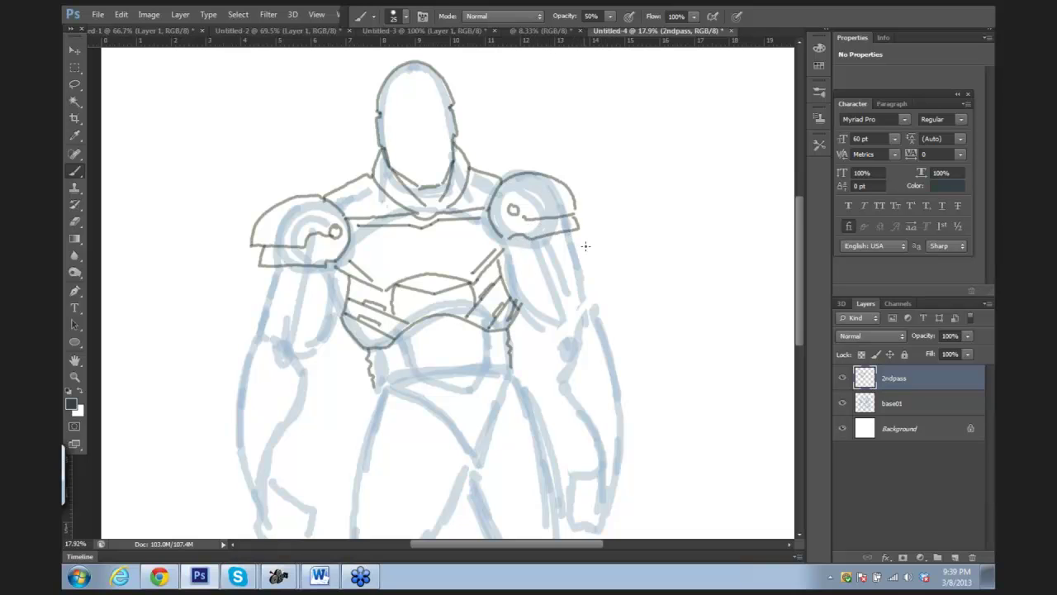
pyautogui.moveTo(600, 229); pyautogui.dragTo(581, 224)
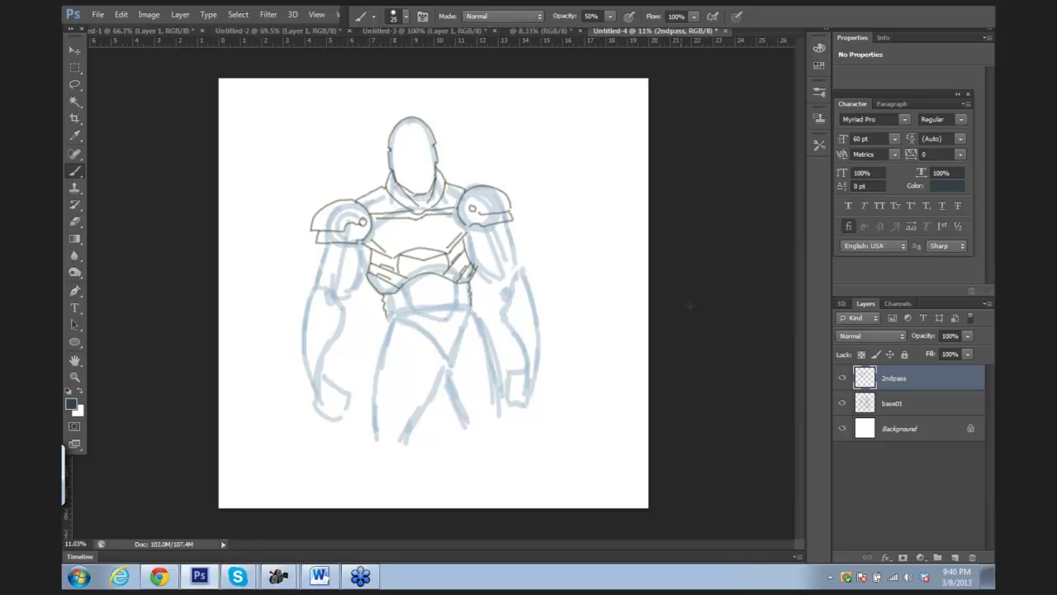
# Step: Hide the base01 layer, then select the whole upper-body line art and rotate it slightly clockwise
pyautogui.click(841, 408)
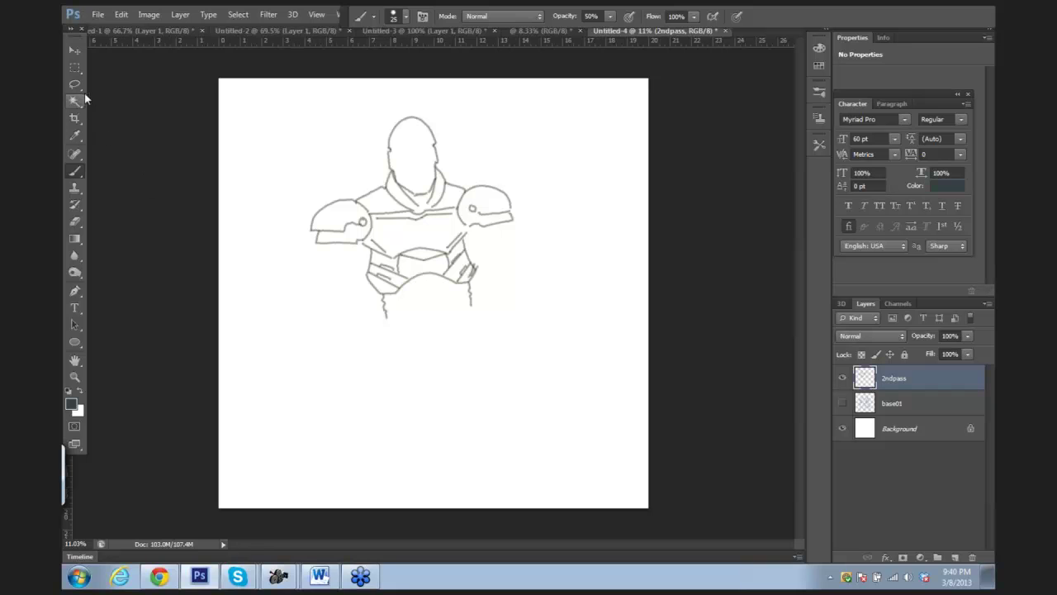
pyautogui.click(74, 67)
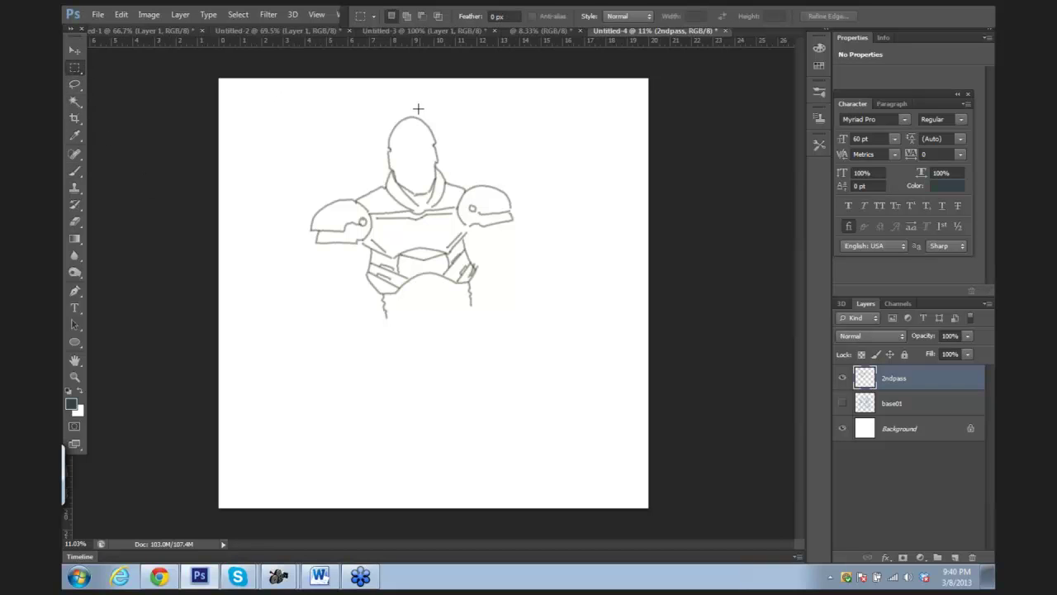
pyautogui.moveTo(408, 100); pyautogui.dragTo(539, 302)
pyautogui.click(465, 184)
pyautogui.moveTo(303, 118); pyautogui.dragTo(532, 320)
pyautogui.click(540, 286)
pyautogui.moveTo(290, 123); pyautogui.dragTo(391, 179)
pyautogui.moveTo(269, 81); pyautogui.dragTo(551, 355)
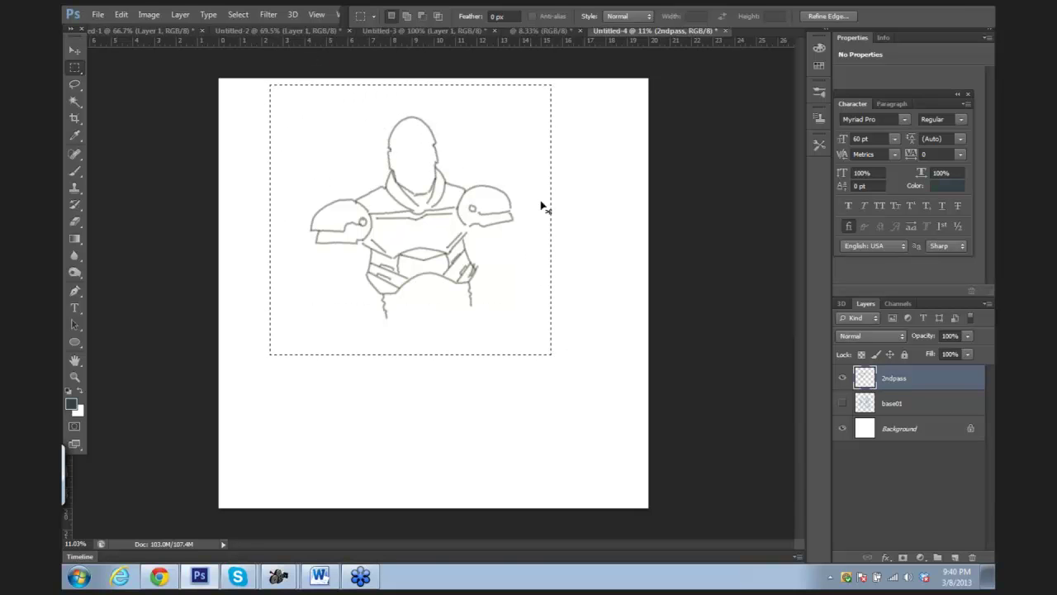
pyautogui.hotkey('ctrl', 't')
pyautogui.moveTo(559, 88); pyautogui.dragTo(570, 80)
pyautogui.press('Return')
pyautogui.hotkey('ctrl', 'd')
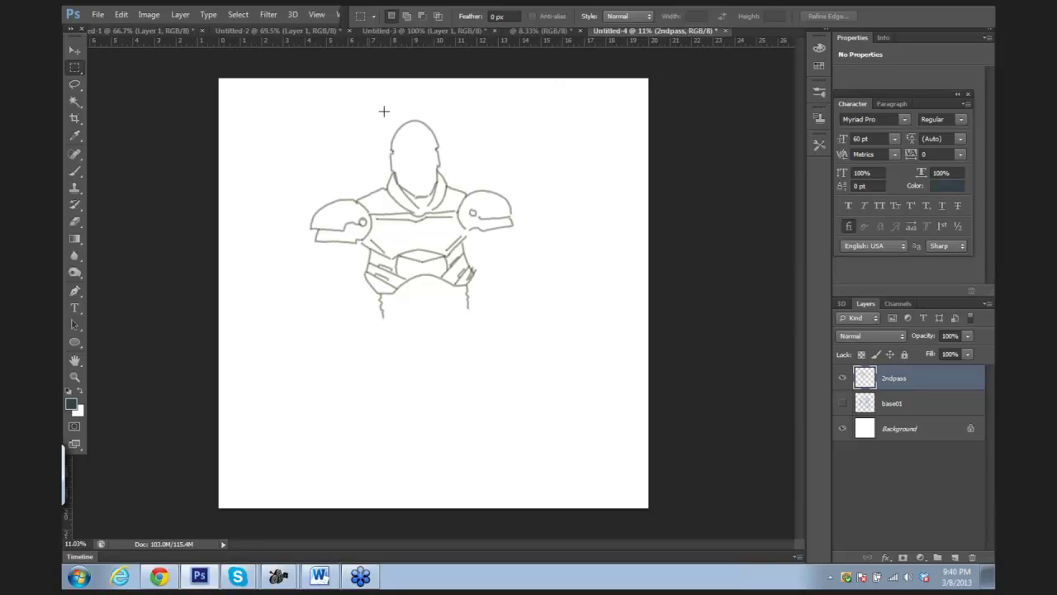
# Step: Select the right-hand half of the figure from the head's centre line outward and cut it away
pyautogui.moveTo(412, 86); pyautogui.dragTo(432, 146)
pyautogui.click(439, 118)
pyautogui.moveTo(405, 85); pyautogui.dragTo(498, 278)
pyautogui.click(421, 97)
pyautogui.moveTo(421, 98); pyautogui.dragTo(444, 135)
pyautogui.click(443, 135)
pyautogui.moveTo(419, 99); pyautogui.dragTo(582, 353)
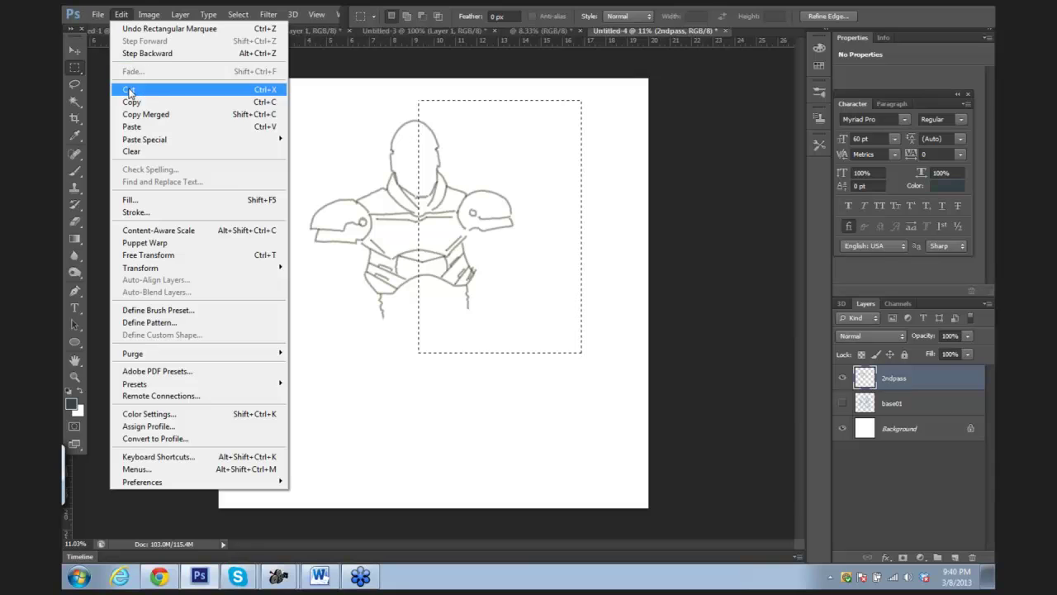
pyautogui.click(128, 90)
# Step: Copy the remaining left-hand half of the figure and paste it onto a new layer
pyautogui.moveTo(226, 90); pyautogui.dragTo(424, 328)
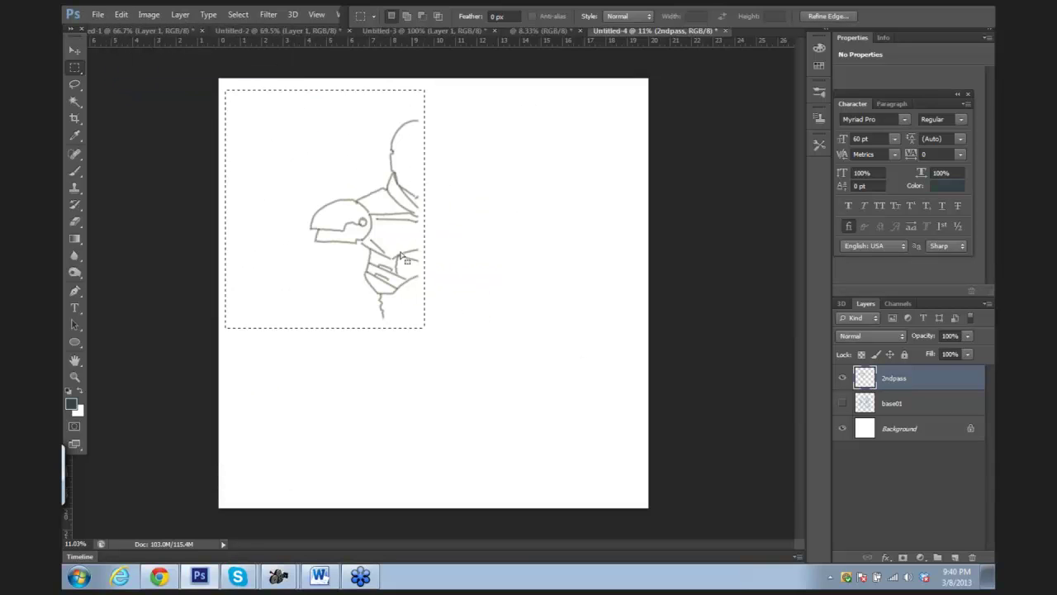
pyautogui.click(122, 15)
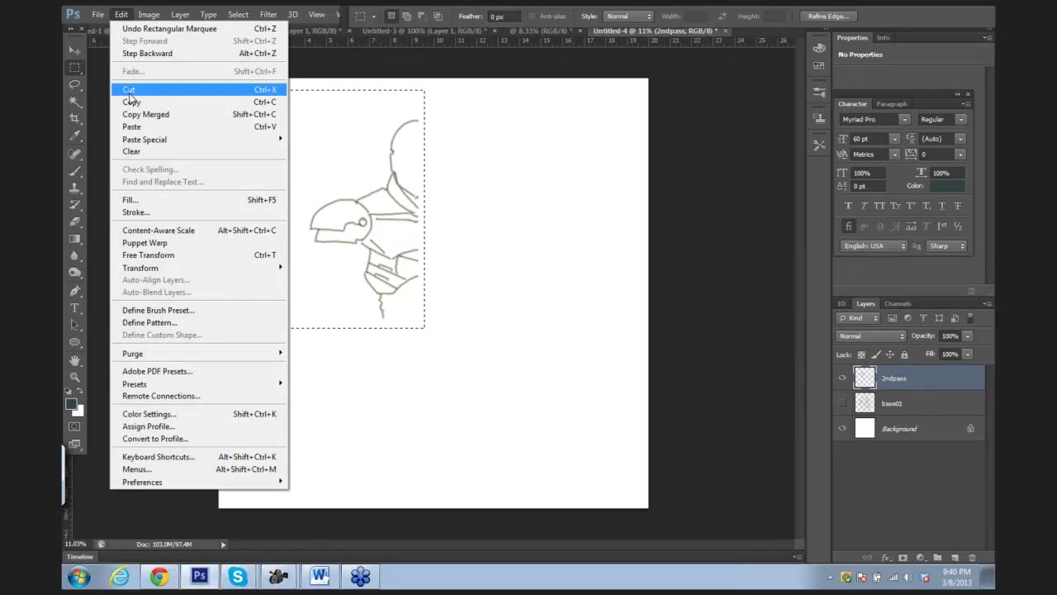
pyautogui.click(132, 102)
pyautogui.click(121, 15)
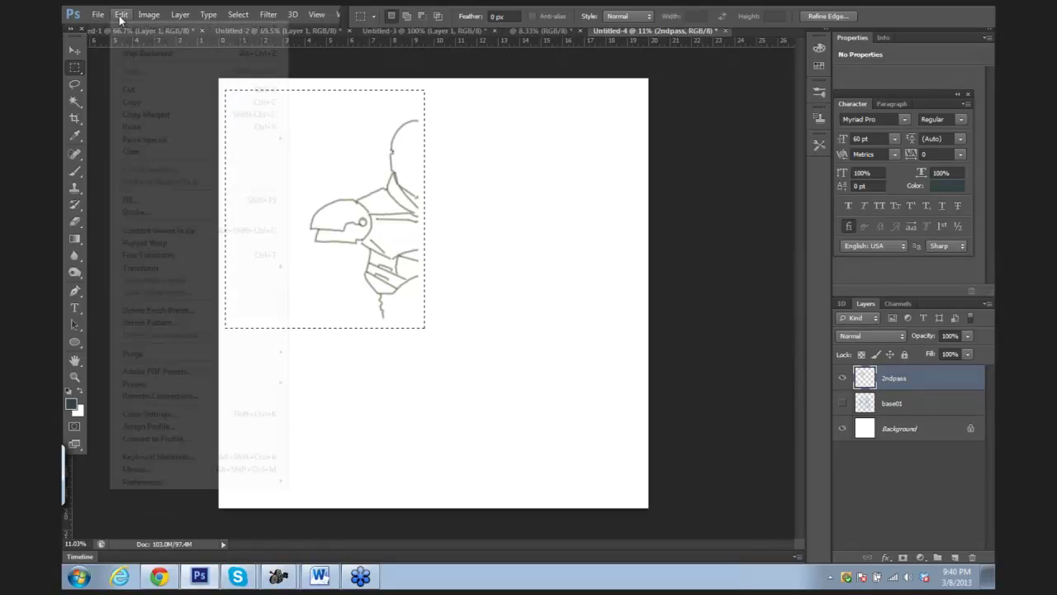
pyautogui.click(132, 128)
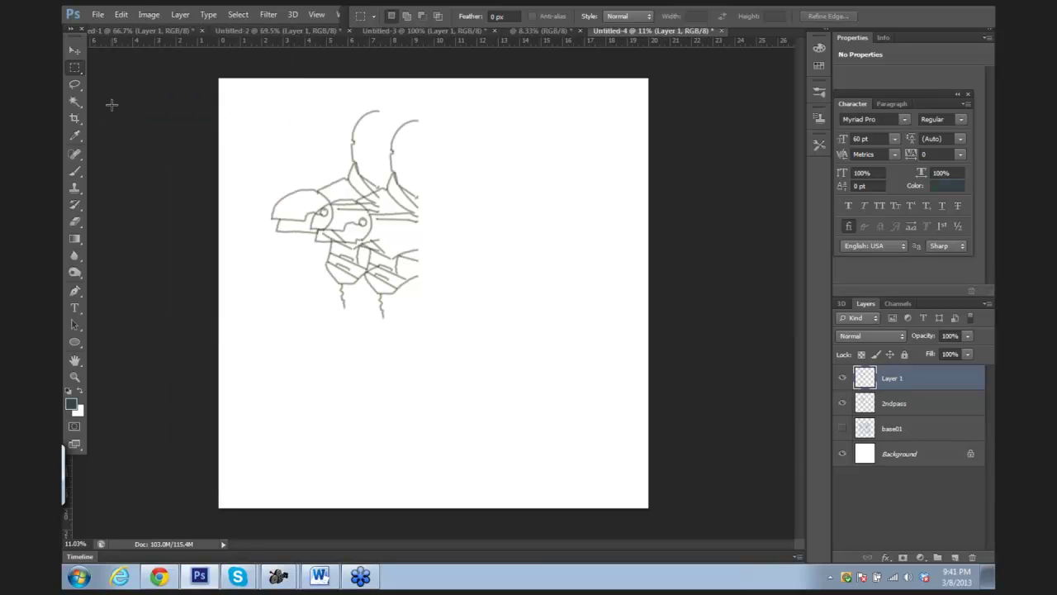
# Step: Flip the pasted half horizontally and align it with the original half along the centre line to complete the torso
pyautogui.click(74, 50)
pyautogui.moveTo(359, 181); pyautogui.dragTo(498, 188)
pyautogui.press('m')
pyautogui.moveTo(435, 93)
pyautogui.mouseDown()
pyautogui.moveTo(524, 241)
pyautogui.moveTo(596, 309)
pyautogui.moveTo(566, 320)
pyautogui.mouseUp()
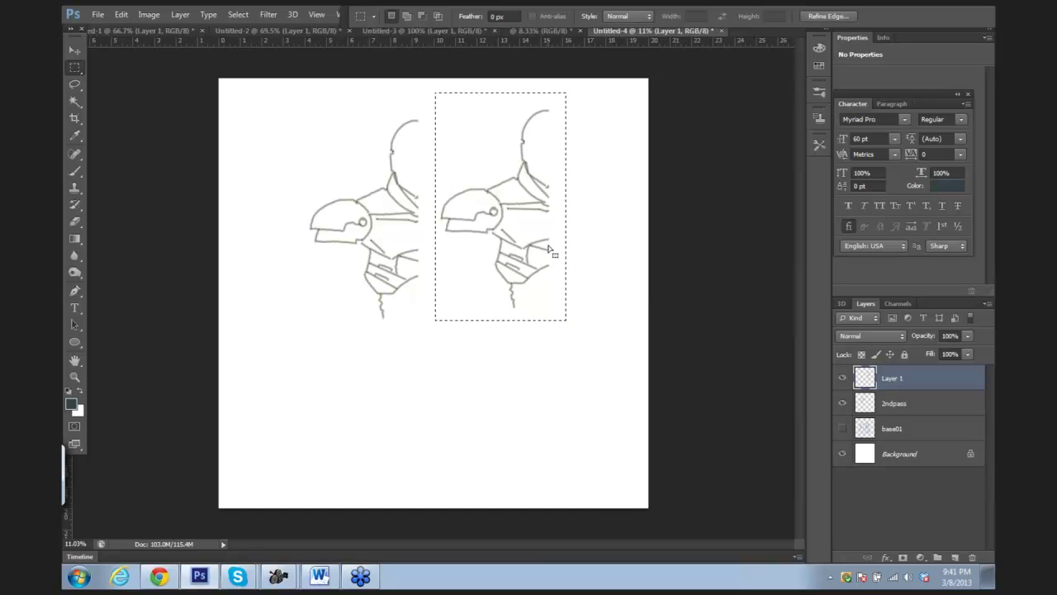
pyautogui.hotkey('ctrl', 't')
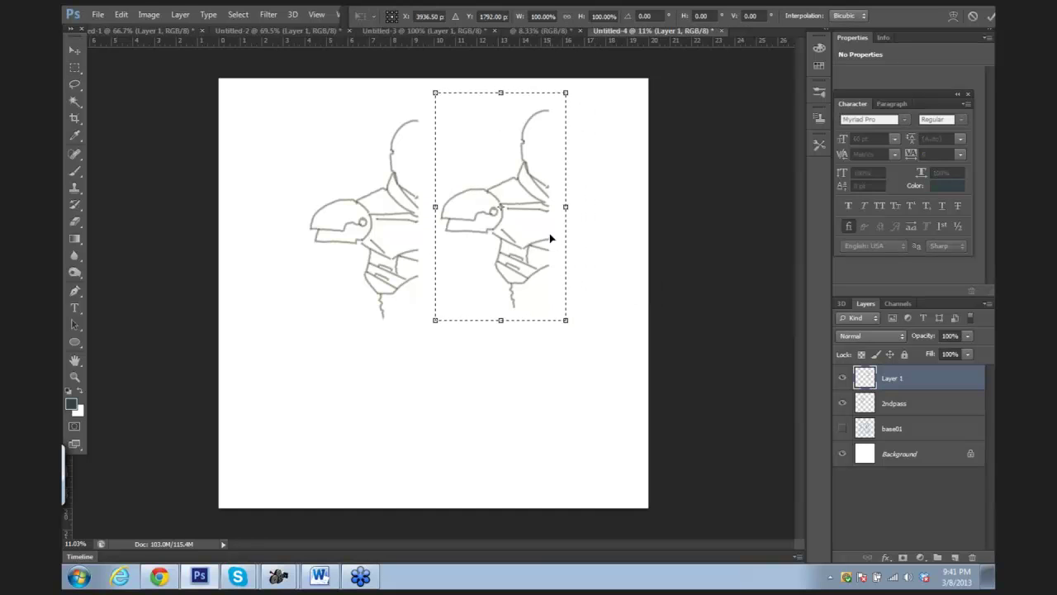
pyautogui.moveTo(441, 212); pyautogui.dragTo(687, 212)
pyautogui.moveTo(614, 212); pyautogui.dragTo(482, 228)
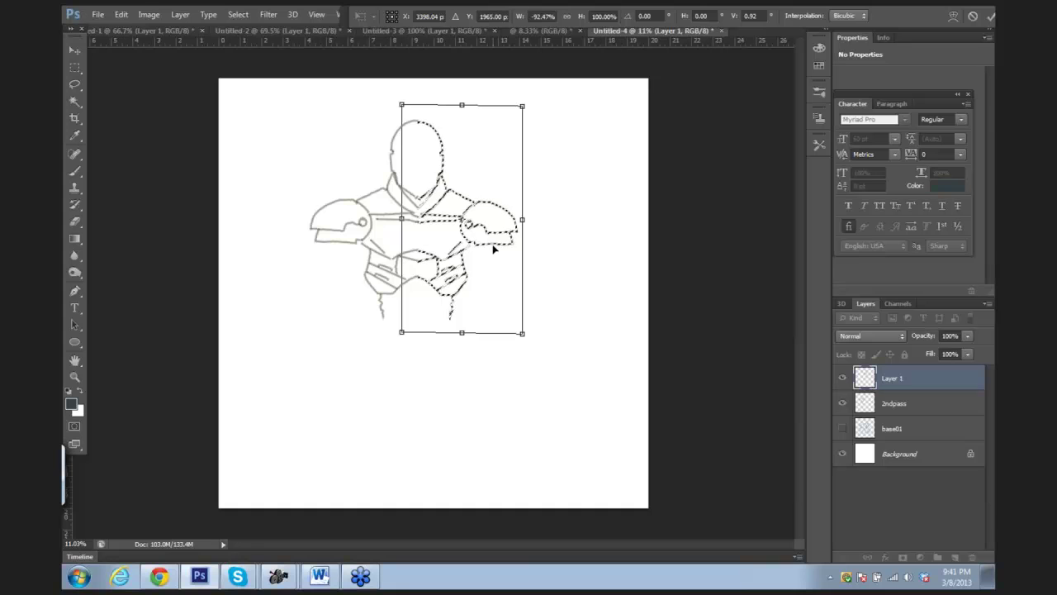
pyautogui.press('Return')
pyautogui.hotkey('ctrl', 'd')
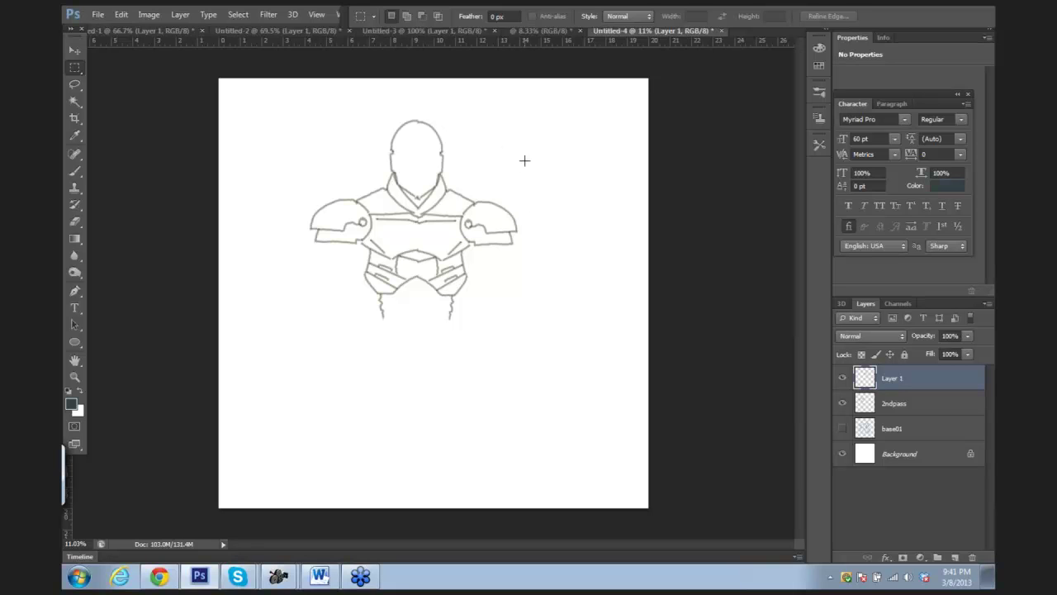
# Step: Erase the stray marks where the two halves meet at the chin, on both Layer 1 and 2ndpass
pyautogui.scroll(3, 540, 170)
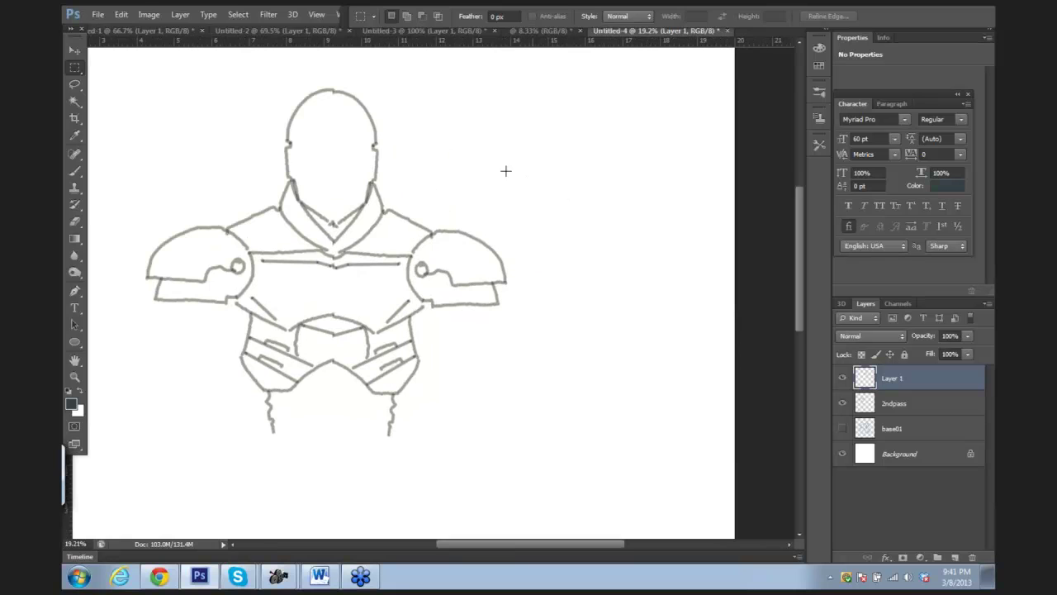
pyautogui.press('e')
pyautogui.click(333, 222)
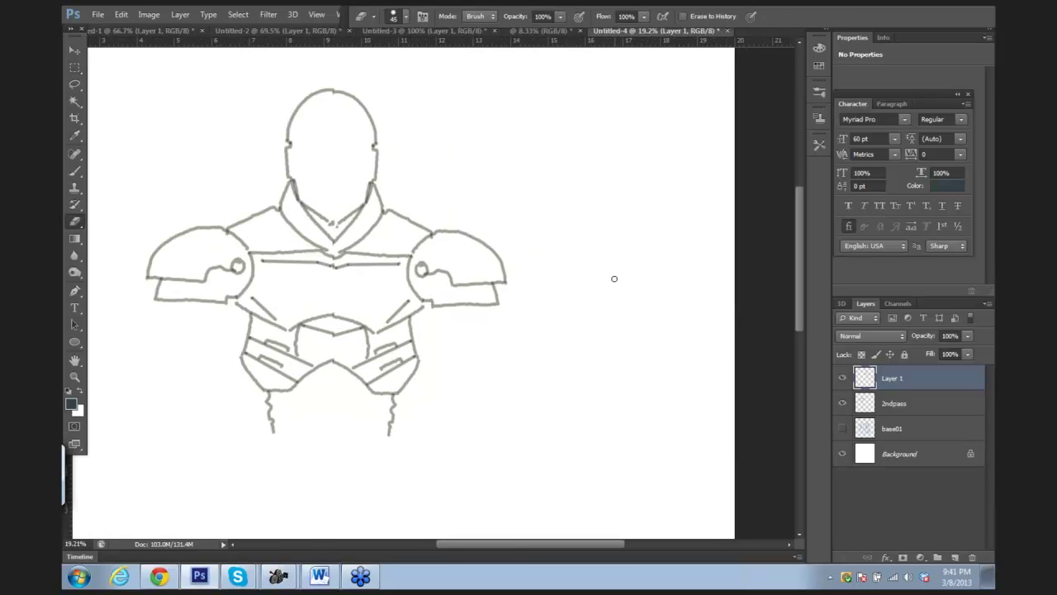
pyautogui.click(864, 402)
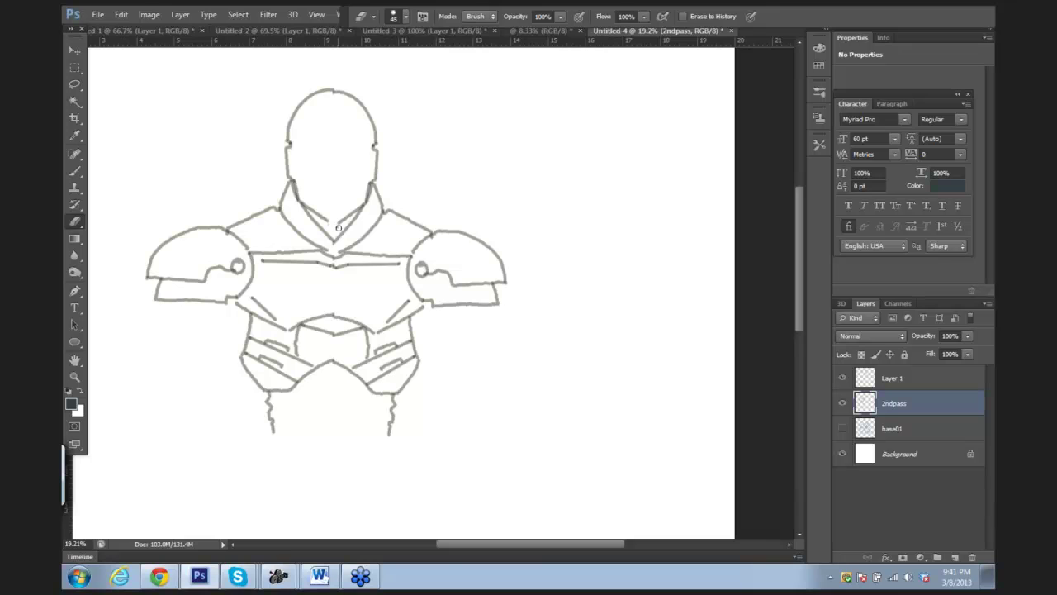
# Step: Flatten the image into a single layer, discarding the hidden layers
pyautogui.click(180, 15)
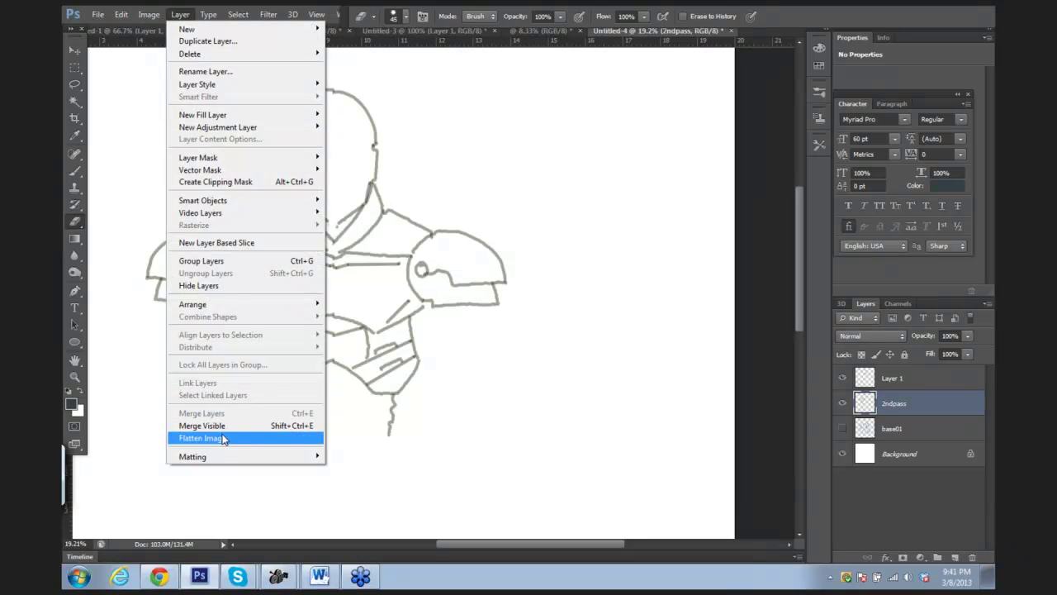
pyautogui.click(202, 438)
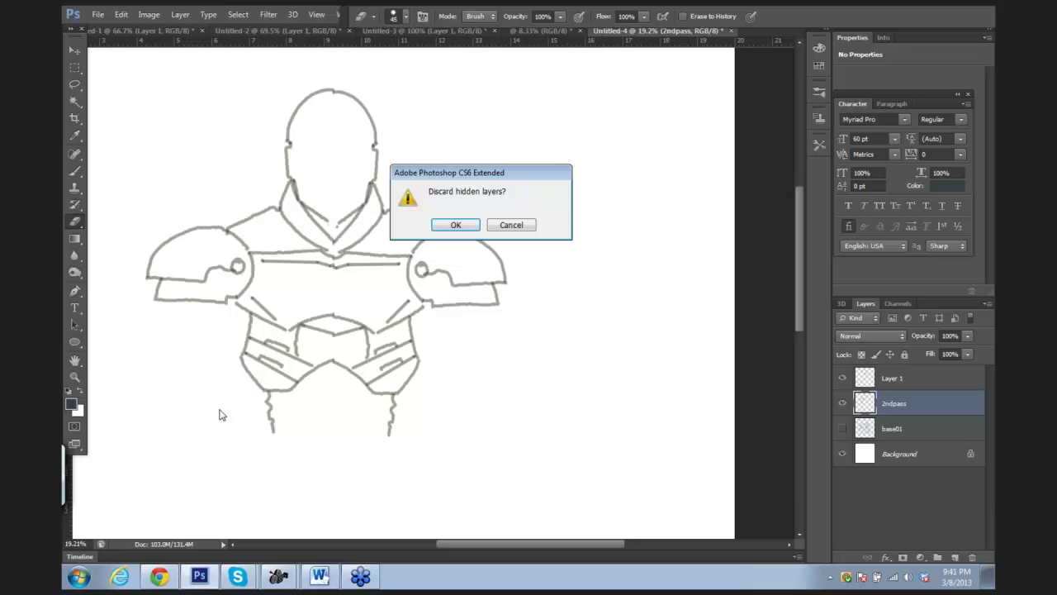
pyautogui.click(456, 224)
# Step: Enlarge the eraser and remove the jagged waist lines below the rib plates
pyautogui.moveTo(556, 206)
pyautogui.mouseDown()
pyautogui.moveTo(538, 201)
pyautogui.moveTo(533, 174)
pyautogui.moveTo(477, 127)
pyautogui.mouseUp()
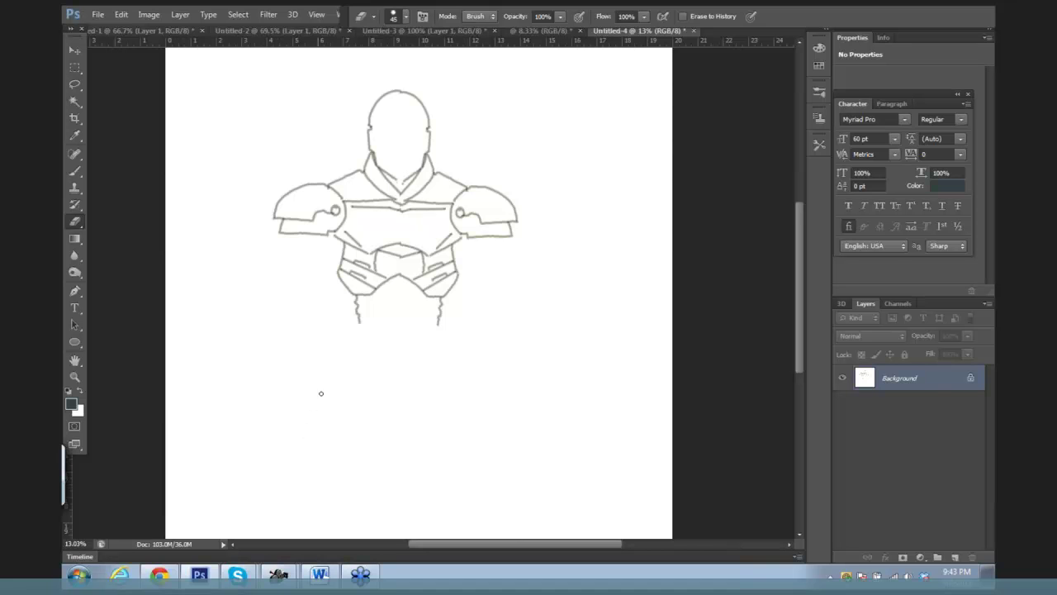
pyautogui.press(']')
pyautogui.press(']')
pyautogui.press(']')
pyautogui.press(']')
pyautogui.press(']')
pyautogui.press(']')
pyautogui.moveTo(355, 323)
pyautogui.mouseDown()
pyautogui.moveTo(357, 300)
pyautogui.moveTo(445, 311)
pyautogui.moveTo(438, 319)
pyautogui.moveTo(459, 311)
pyautogui.mouseUp()
# Step: Paint a straight chin line joining the two sides of the jaw above the collar
pyautogui.press('b')
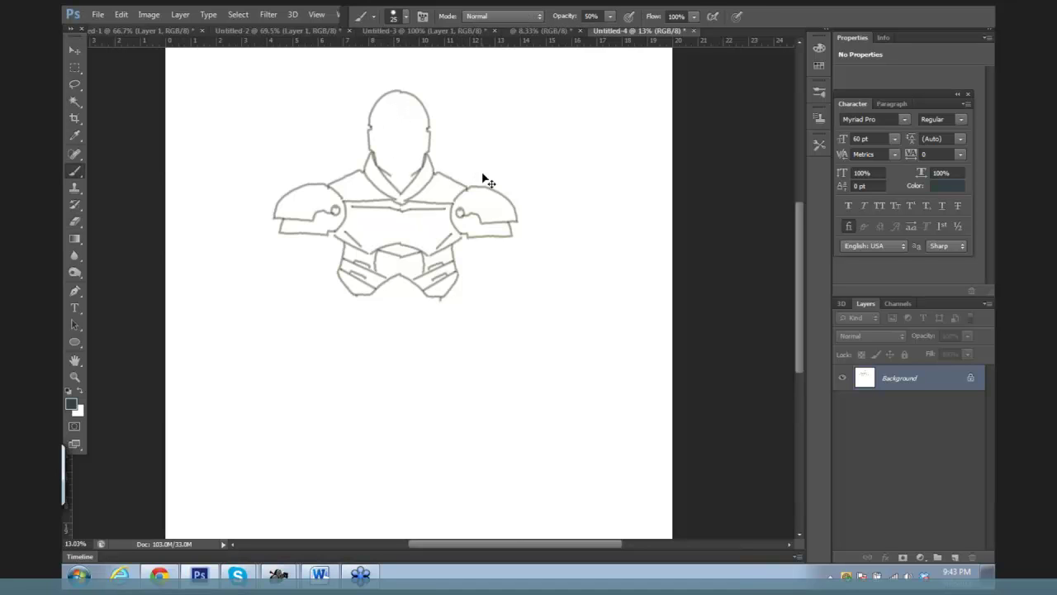
pyautogui.scroll(3, 487, 180)
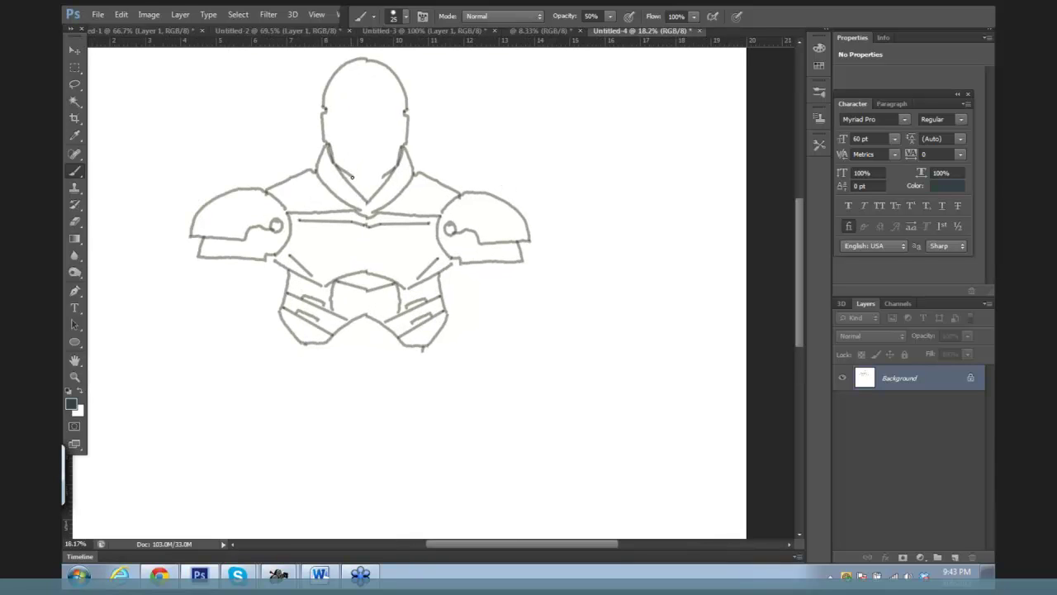
pyautogui.moveTo(358, 176); pyautogui.dragTo(384, 178)
pyautogui.scroll(-3, 578, 166)
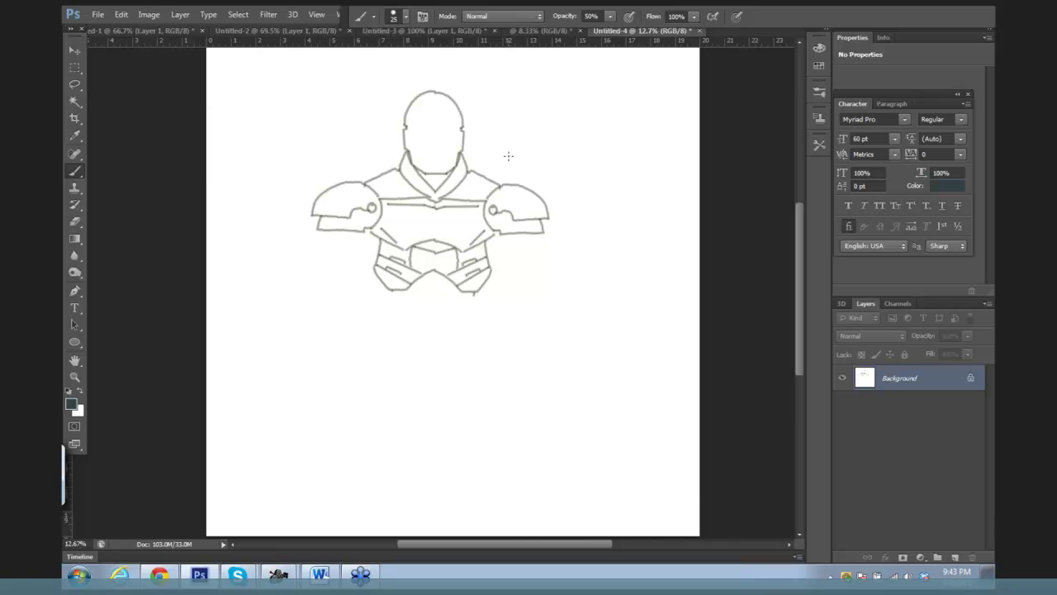
# Step: Draw a forehead panel on the helmet with a short flat base and two curves sweeping up to the head's outline
pyautogui.moveTo(538, 176); pyautogui.dragTo(592, 199)
pyautogui.scroll(-3, 592, 199)
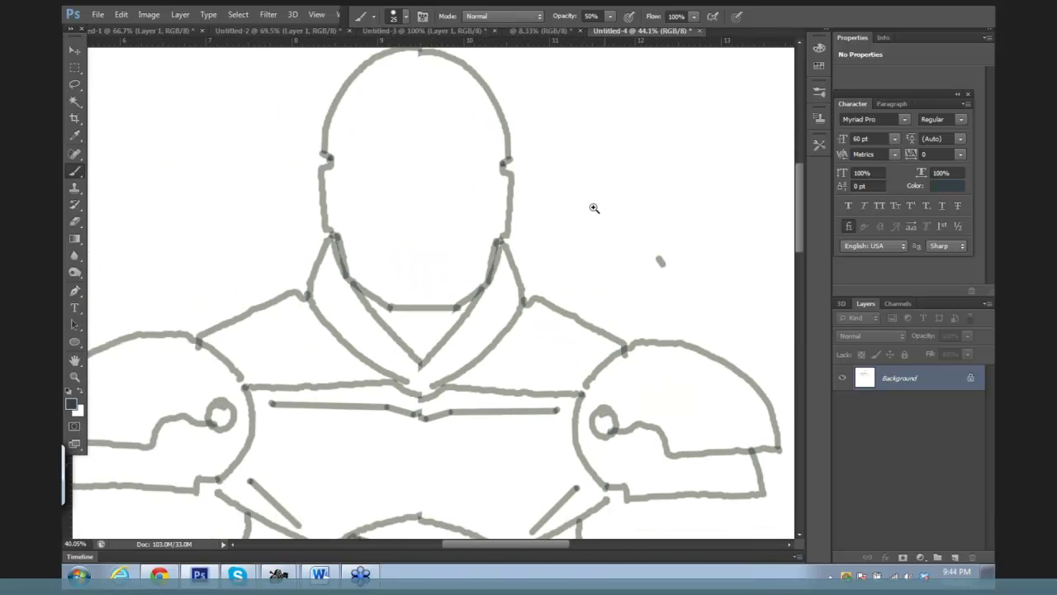
pyautogui.scroll(2, 590, 206)
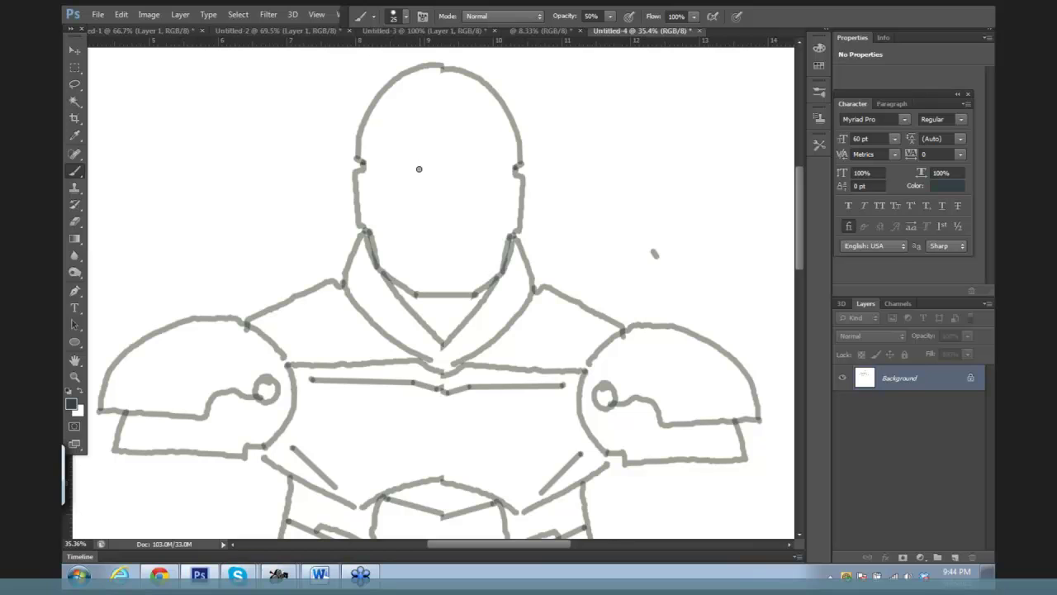
pyautogui.moveTo(419, 169)
pyautogui.mouseDown()
pyautogui.moveTo(462, 169)
pyautogui.moveTo(477, 124)
pyautogui.moveTo(500, 108)
pyautogui.mouseUp()
pyautogui.moveTo(368, 108)
pyautogui.mouseDown()
pyautogui.moveTo(414, 150)
pyautogui.moveTo(374, 105)
pyautogui.mouseUp()
pyautogui.hotkey('ctrl', 'z')
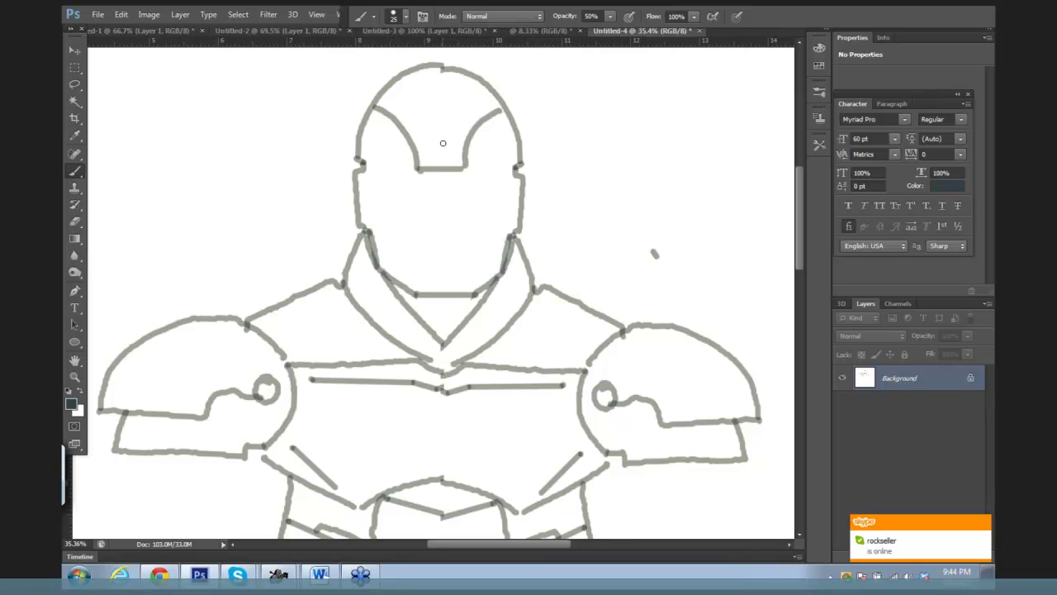
# Step: With a size 15 brush, draw a trapezoid containing a small square on the forehead, and a slanted slit on each side
pyautogui.press('[')
pyautogui.moveTo(429, 128); pyautogui.dragTo(451, 129)
pyautogui.keyDown('shift'); pyautogui.click(459, 152); pyautogui.keyUp('shift')
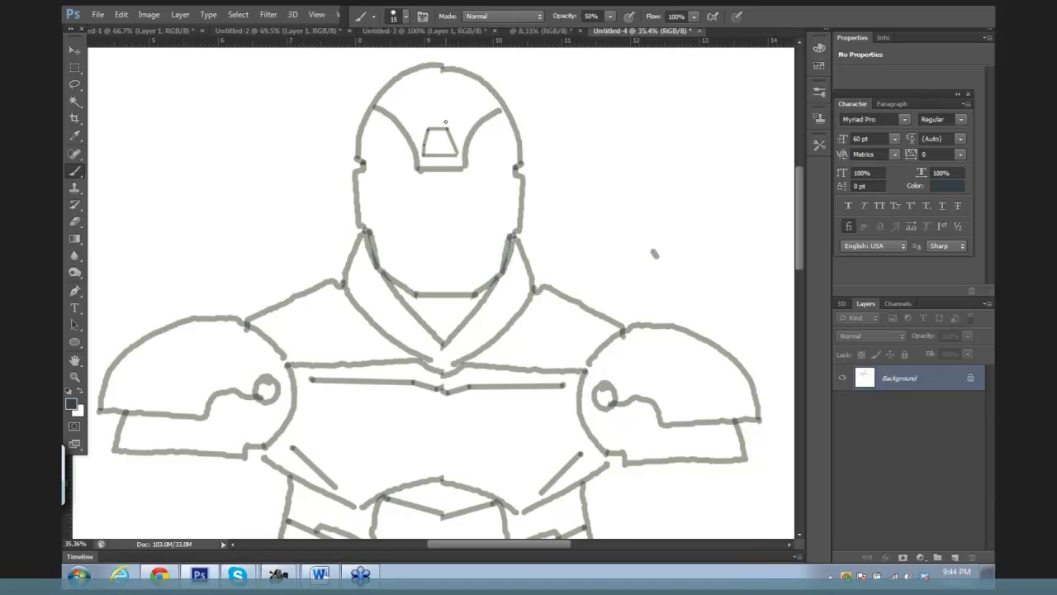
pyautogui.moveTo(431, 134)
pyautogui.mouseDown()
pyautogui.moveTo(447, 147)
pyautogui.moveTo(435, 148)
pyautogui.mouseUp()
pyautogui.moveTo(378, 125); pyautogui.dragTo(401, 156)
pyautogui.moveTo(497, 124)
pyautogui.mouseDown()
pyautogui.moveTo(502, 137)
pyautogui.moveTo(486, 132)
pyautogui.moveTo(479, 157)
pyautogui.moveTo(499, 132)
pyautogui.mouseUp()
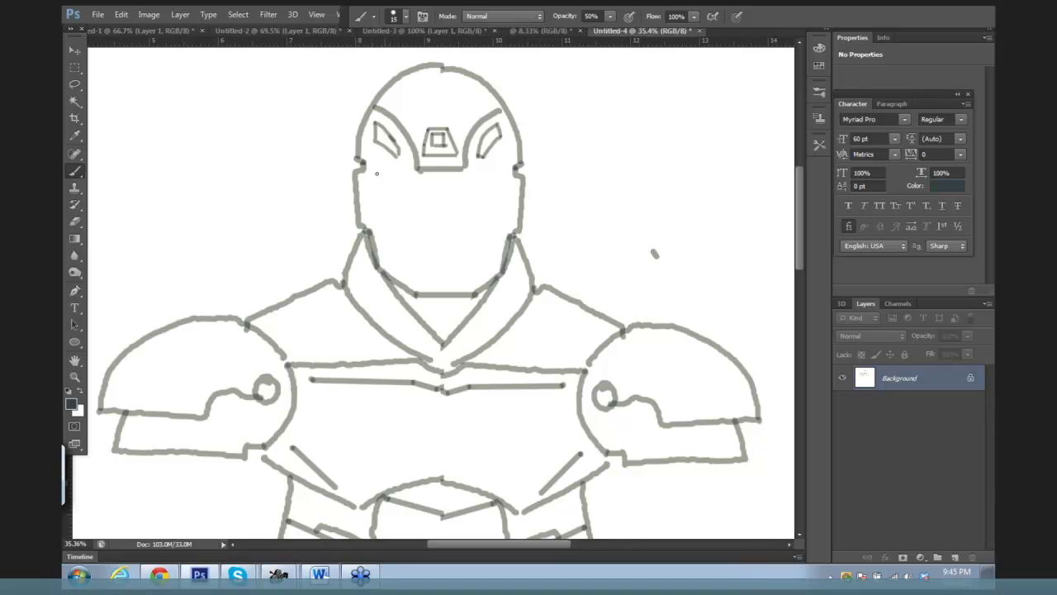
# Step: Draw narrow ear pieces along both sides of the helmet
pyautogui.moveTo(363, 172)
pyautogui.mouseDown()
pyautogui.moveTo(369, 222)
pyautogui.moveTo(368, 183)
pyautogui.moveTo(353, 205)
pyautogui.moveTo(357, 225)
pyautogui.mouseUp()
pyautogui.moveTo(516, 175); pyautogui.dragTo(518, 231)
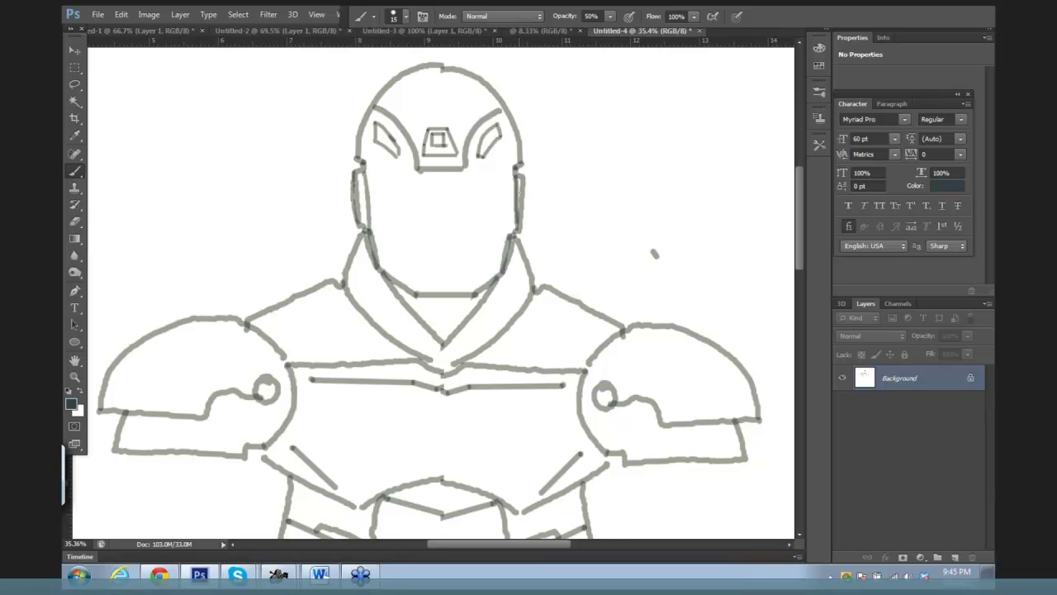
pyautogui.moveTo(521, 176); pyautogui.dragTo(518, 218)
# Step: Draw mirrored curved cheek plates running from the ear pieces down to the jaw on both sides of the face
pyautogui.scroll(-2, 559, 172)
pyautogui.scroll(1, 561, 180)
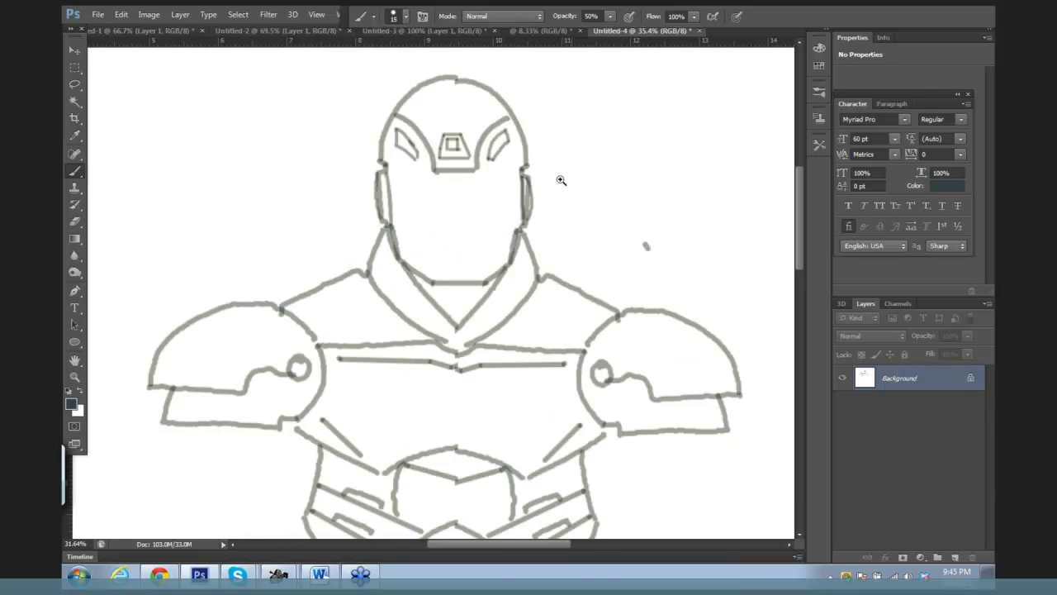
pyautogui.scroll(1, 561, 181)
pyautogui.moveTo(382, 197)
pyautogui.mouseDown()
pyautogui.moveTo(388, 217)
pyautogui.moveTo(419, 226)
pyautogui.moveTo(426, 253)
pyautogui.mouseUp()
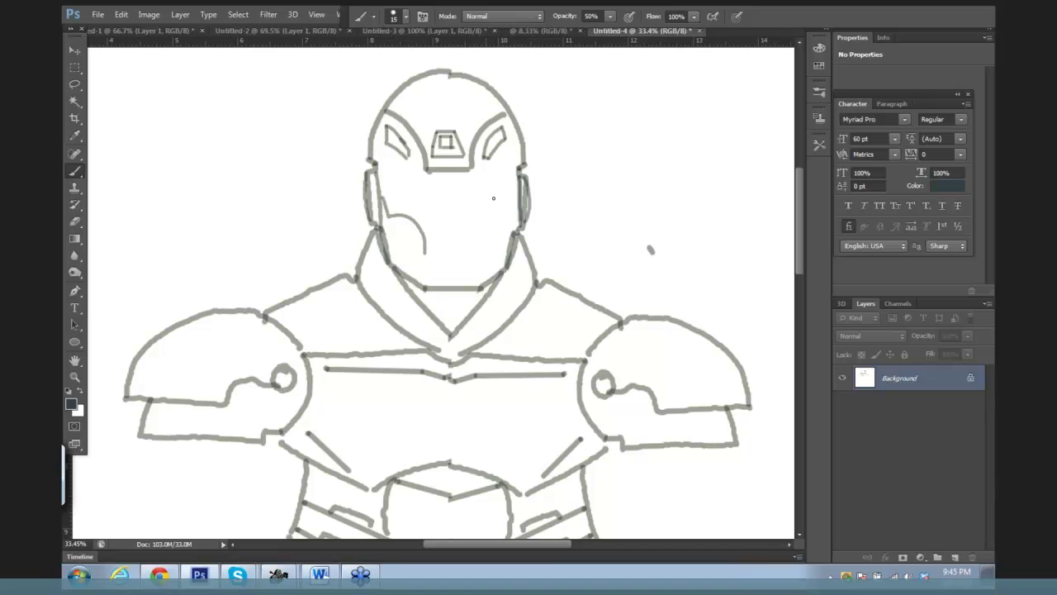
pyautogui.moveTo(511, 186)
pyautogui.mouseDown()
pyautogui.moveTo(512, 205)
pyautogui.moveTo(490, 219)
pyautogui.moveTo(488, 243)
pyautogui.mouseUp()
pyautogui.moveTo(421, 263); pyautogui.dragTo(413, 278)
pyautogui.moveTo(487, 245); pyautogui.dragTo(501, 272)
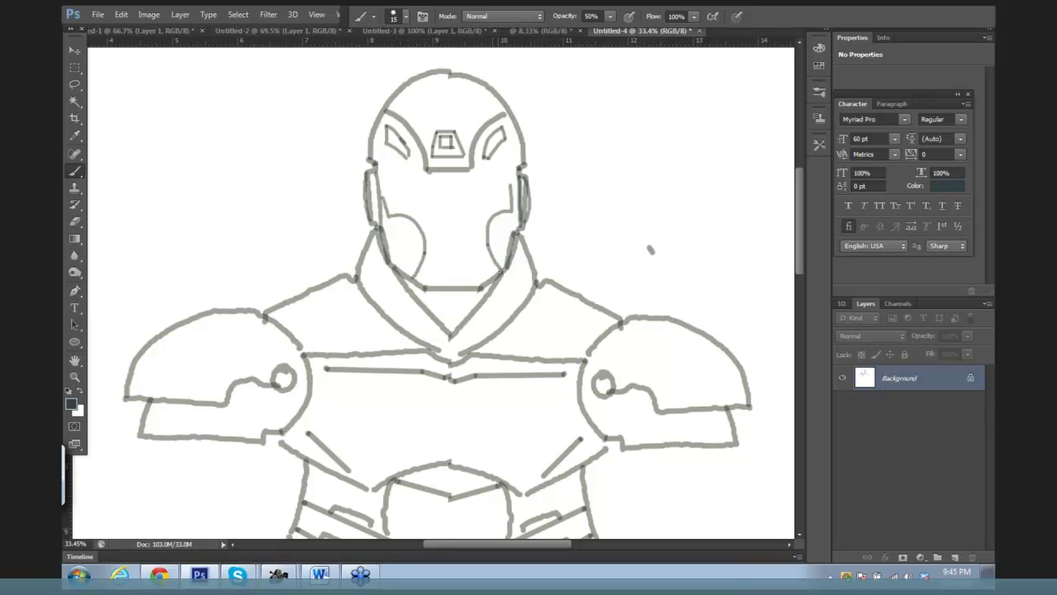
# Step: Draw a trapezoid mouth piece rising from the flat base of the helmet's jaw
pyautogui.moveTo(437, 253); pyautogui.dragTo(448, 254)
pyautogui.hotkey('ctrl', 'z')
pyautogui.moveTo(444, 250); pyautogui.dragTo(465, 251)
pyautogui.moveTo(436, 251); pyautogui.dragTo(425, 289)
pyautogui.moveTo(470, 251); pyautogui.dragTo(480, 278)
# Step: Draw a T-shaped visor across the face, with a wide tapered bar, a short central stem and two short connectors up to the forehead panel
pyautogui.moveTo(428, 171)
pyautogui.mouseDown()
pyautogui.moveTo(429, 183)
pyautogui.moveTo(466, 181)
pyautogui.mouseUp()
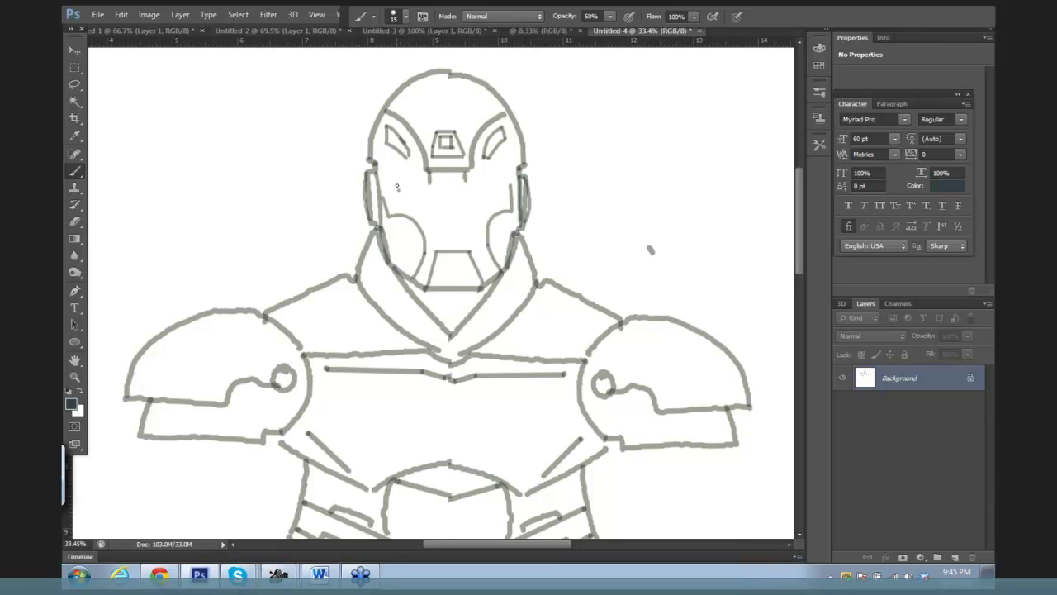
pyautogui.moveTo(394, 182); pyautogui.dragTo(496, 179)
pyautogui.moveTo(448, 193); pyautogui.dragTo(497, 194)
pyautogui.moveTo(399, 195); pyautogui.dragTo(395, 182)
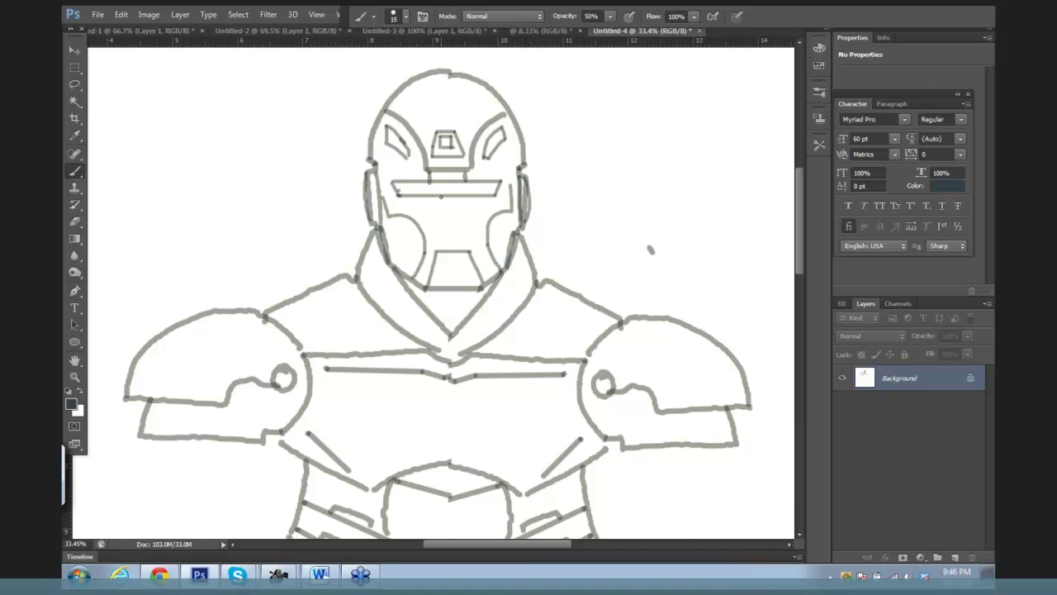
pyautogui.moveTo(442, 196)
pyautogui.mouseDown()
pyautogui.moveTo(442, 217)
pyautogui.moveTo(451, 200)
pyautogui.mouseUp()
pyautogui.press('e')
pyautogui.press('[')
pyautogui.press('[')
pyautogui.press('[')
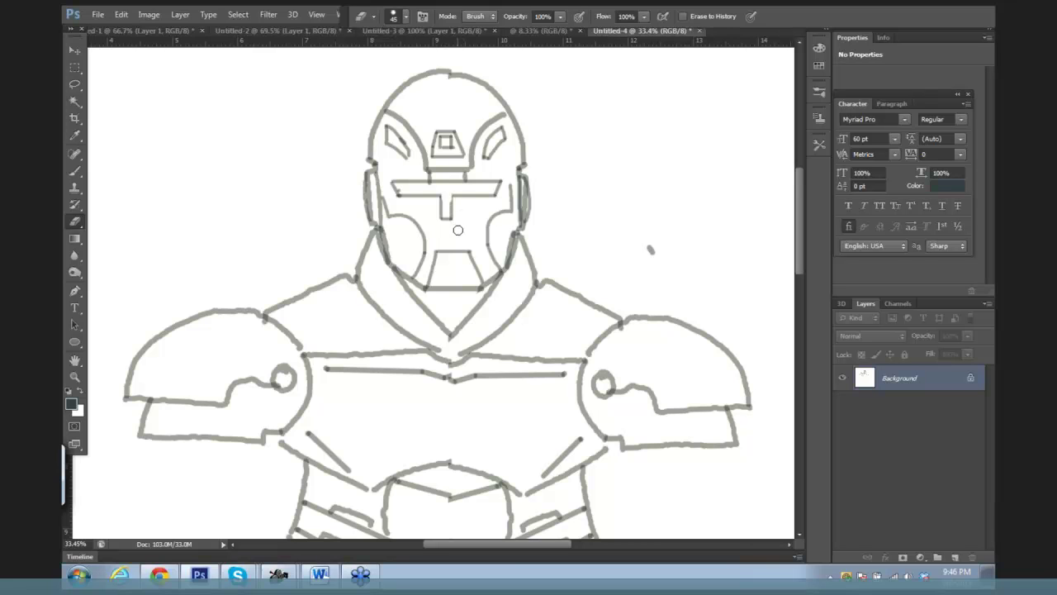
# Step: Draw an inner contour line in each cheek plate and fill the neck opening below the jaw with ribbed, tapering segments
pyautogui.press('b')
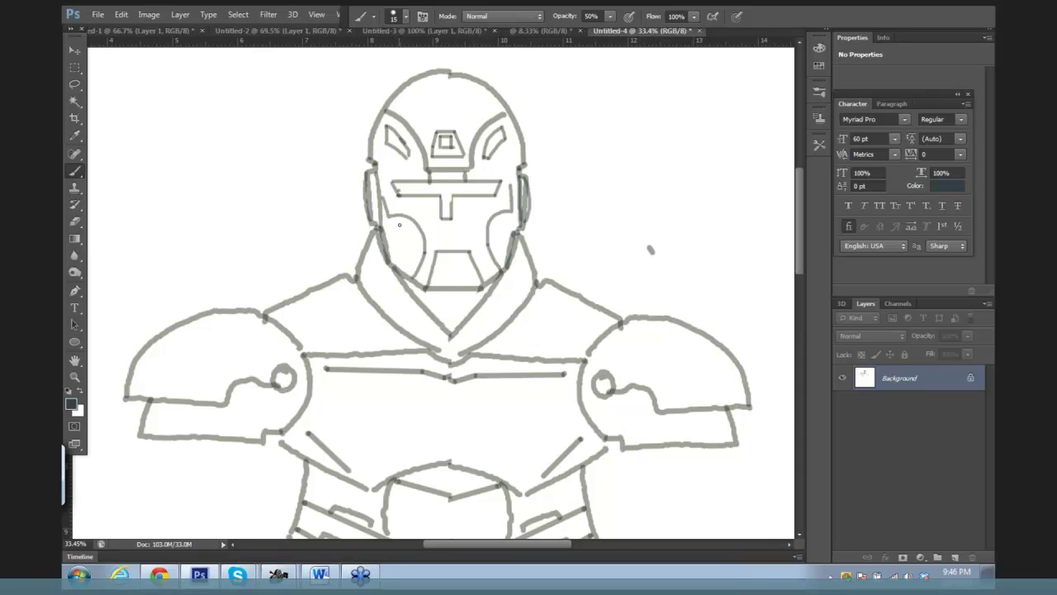
pyautogui.moveTo(399, 216)
pyautogui.mouseDown()
pyautogui.moveTo(397, 240)
pyautogui.moveTo(418, 266)
pyautogui.mouseUp()
pyautogui.moveTo(502, 212)
pyautogui.mouseDown()
pyautogui.moveTo(507, 236)
pyautogui.moveTo(493, 258)
pyautogui.mouseUp()
pyautogui.moveTo(440, 295)
pyautogui.mouseDown()
pyautogui.moveTo(450, 332)
pyautogui.moveTo(463, 299)
pyautogui.moveTo(455, 331)
pyautogui.moveTo(455, 316)
pyautogui.mouseUp()
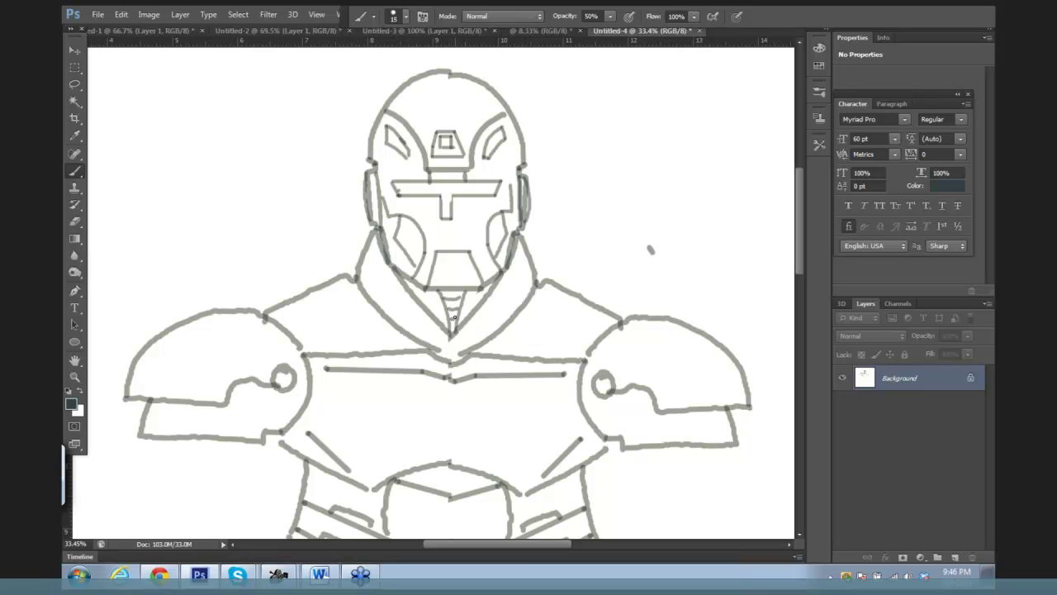
pyautogui.moveTo(412, 288)
pyautogui.mouseDown()
pyautogui.moveTo(444, 315)
pyautogui.moveTo(431, 292)
pyautogui.moveTo(462, 308)
pyautogui.moveTo(471, 291)
pyautogui.moveTo(462, 321)
pyautogui.moveTo(477, 291)
pyautogui.mouseUp()
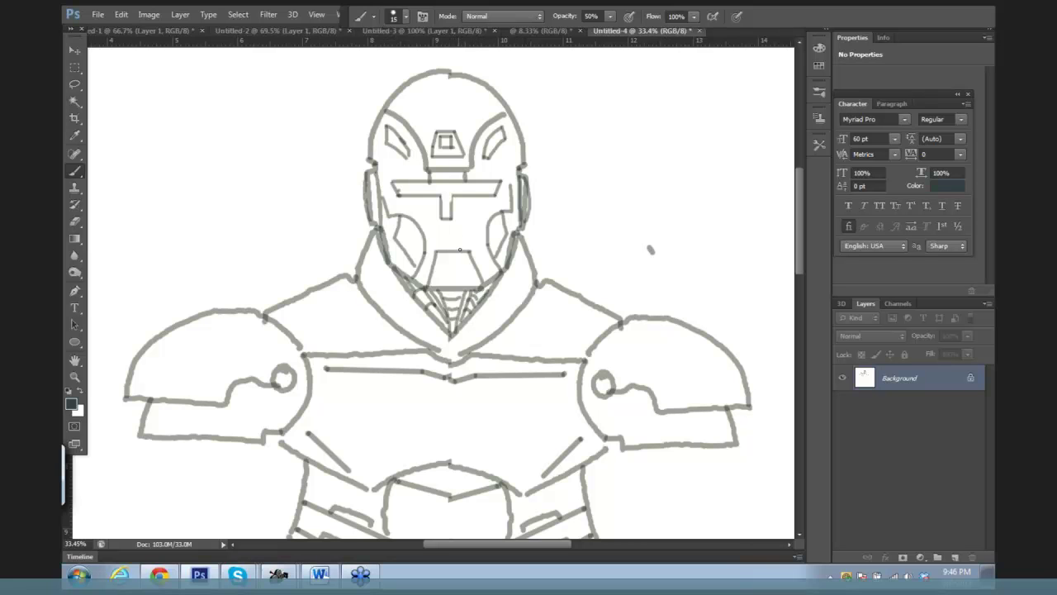
# Step: Erase and redraw the mouth trapezoid's upper and right edges, and add a bent line from the visor towards it on each side
pyautogui.press('e')
pyautogui.moveTo(475, 246)
pyautogui.mouseDown()
pyautogui.moveTo(480, 275)
pyautogui.moveTo(442, 251)
pyautogui.mouseUp()
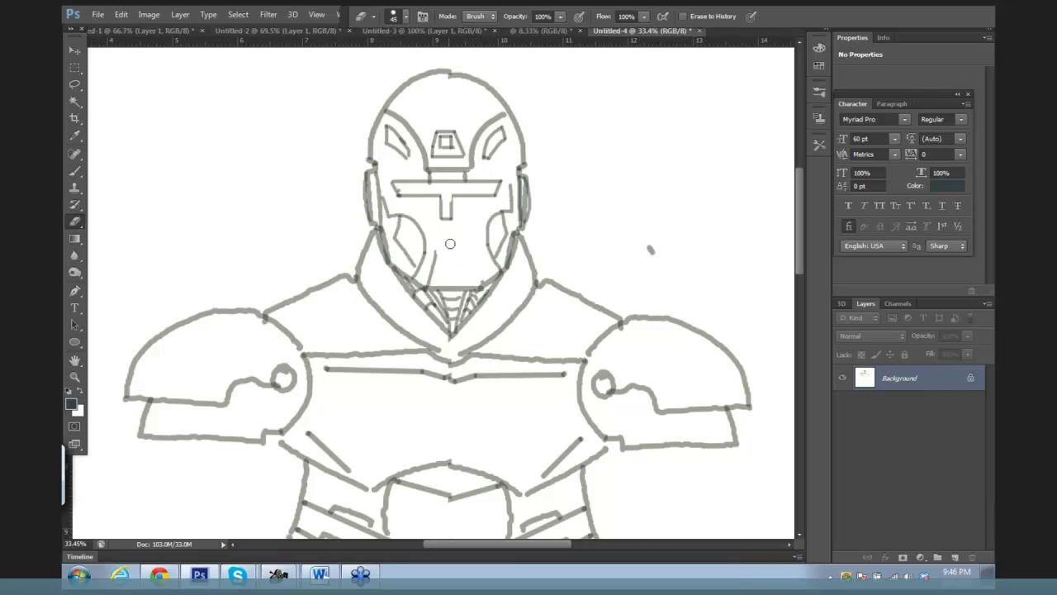
pyautogui.press('b')
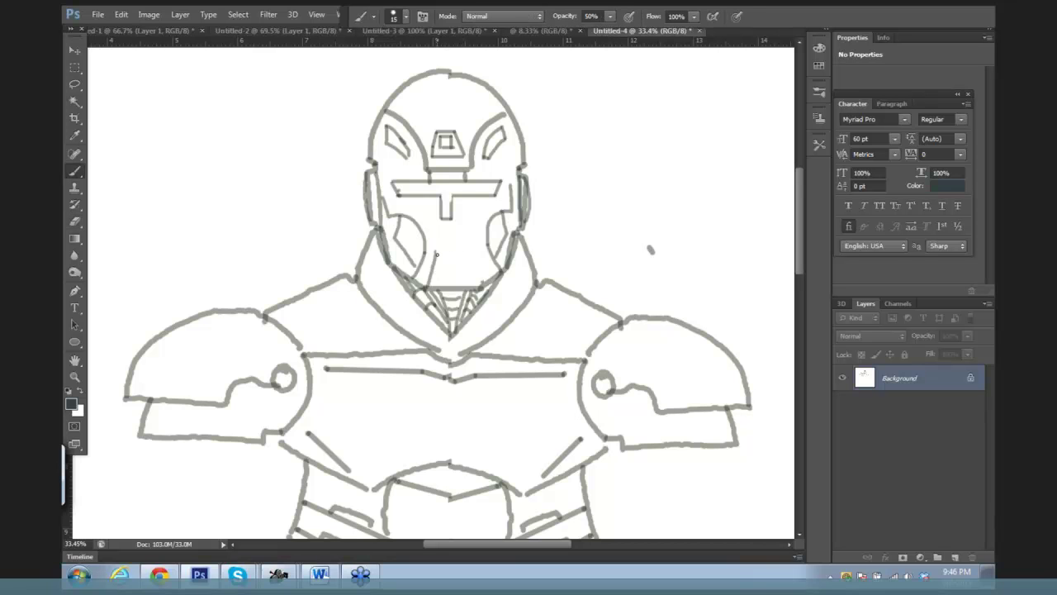
pyautogui.moveTo(442, 255); pyautogui.dragTo(454, 253)
pyautogui.moveTo(460, 253)
pyautogui.mouseDown()
pyautogui.moveTo(438, 254)
pyautogui.moveTo(466, 252)
pyautogui.mouseUp()
pyautogui.keyDown('shift'); pyautogui.click(480, 284); pyautogui.keyUp('shift')
pyautogui.moveTo(411, 198)
pyautogui.mouseDown()
pyautogui.moveTo(433, 215)
pyautogui.moveTo(436, 248)
pyautogui.mouseUp()
pyautogui.moveTo(479, 202); pyautogui.dragTo(465, 242)
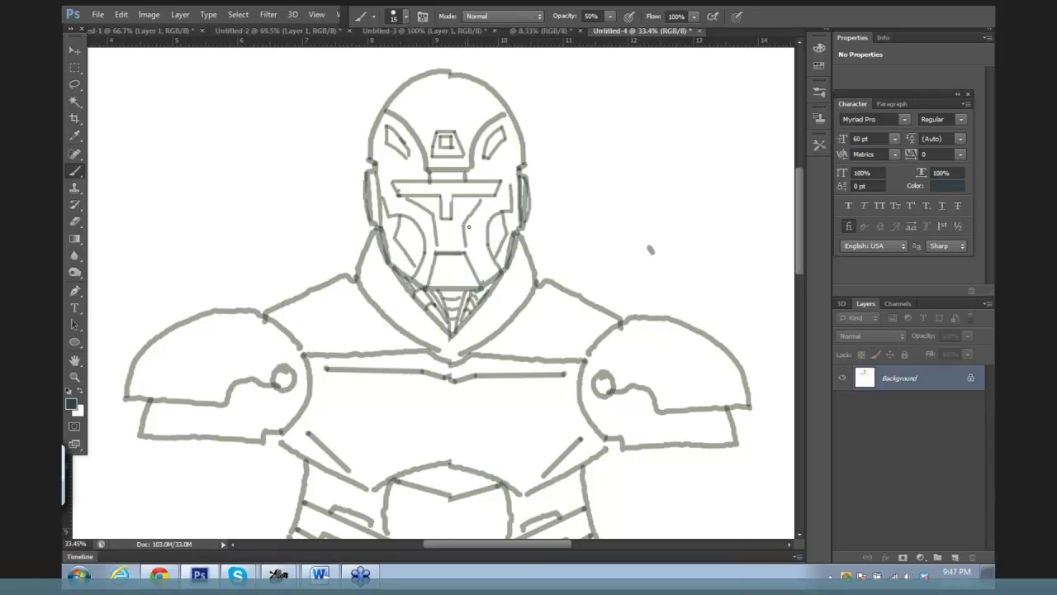
# Step: Draw a bent panel line on each side of the helmet's crown and a thin line along the visor bar
pyautogui.moveTo(411, 88); pyautogui.dragTo(418, 123)
pyautogui.moveTo(465, 81); pyautogui.dragTo(473, 114)
pyautogui.moveTo(395, 186); pyautogui.dragTo(504, 180)
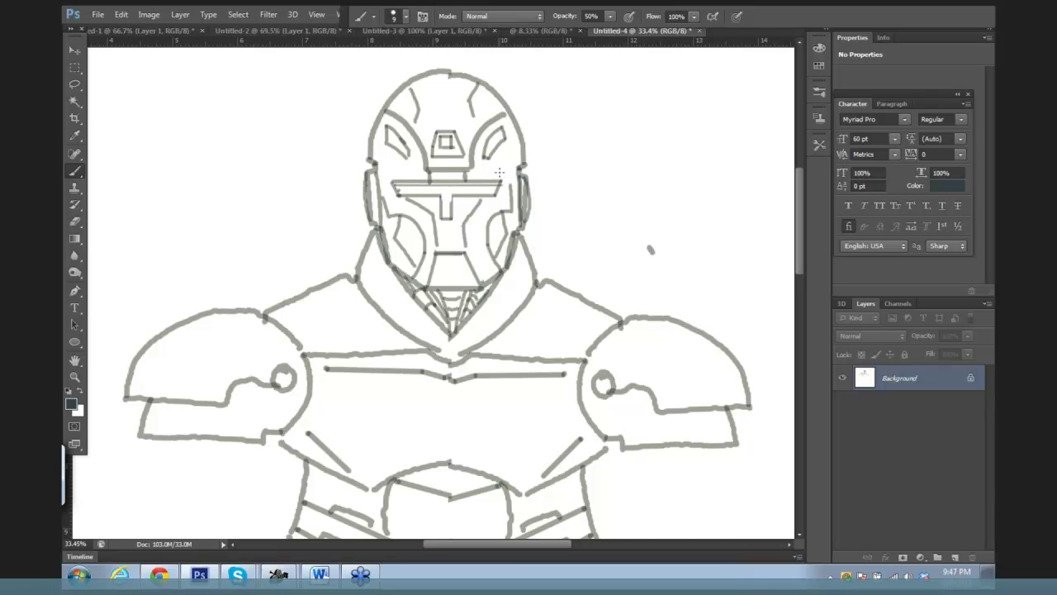
# Step: Erase the bent lines between visor and mouth piece, and draw thin detail lines inside both cheek plates with a size 9 brush
pyautogui.press('e')
pyautogui.moveTo(424, 211); pyautogui.dragTo(438, 244)
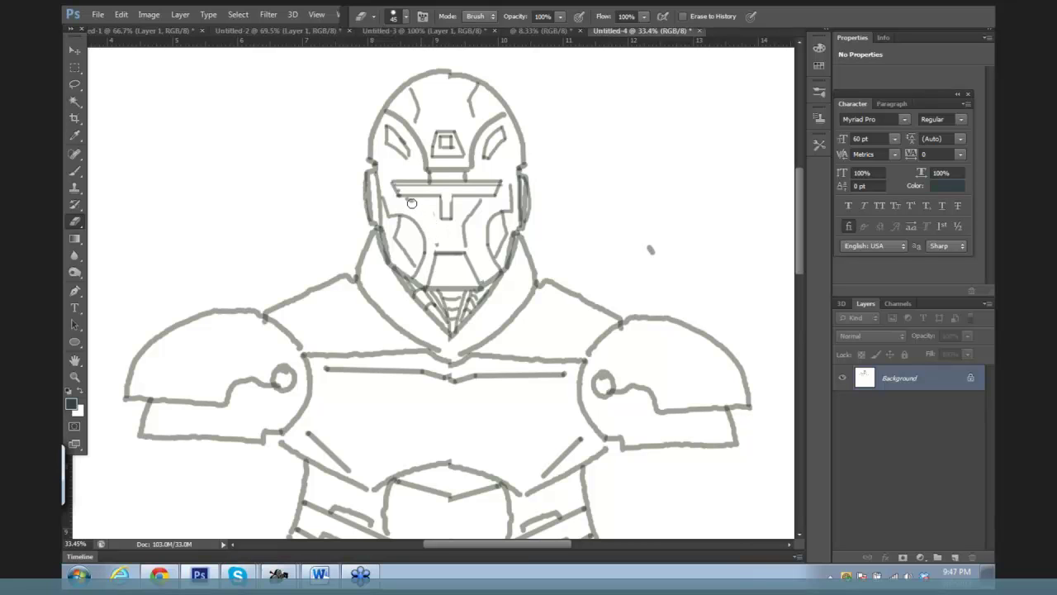
pyautogui.moveTo(476, 207); pyautogui.dragTo(464, 228)
pyautogui.press('b')
pyautogui.moveTo(418, 221)
pyautogui.mouseDown()
pyautogui.moveTo(399, 241)
pyautogui.moveTo(408, 253)
pyautogui.mouseUp()
pyautogui.moveTo(501, 228)
pyautogui.mouseDown()
pyautogui.moveTo(493, 241)
pyautogui.moveTo(494, 231)
pyautogui.mouseUp()
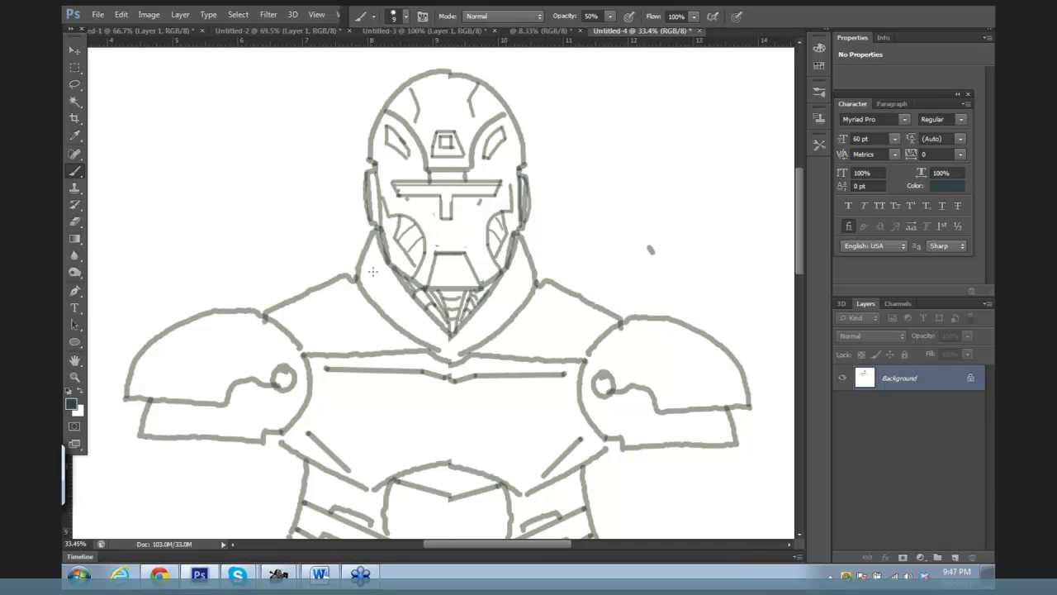
# Step: Add a small circle and thin stepped panel lines to each side of the collar
pyautogui.moveTo(512, 280); pyautogui.dragTo(512, 283)
pyautogui.moveTo(475, 331); pyautogui.dragTo(513, 248)
pyautogui.moveTo(375, 279); pyautogui.dragTo(442, 337)
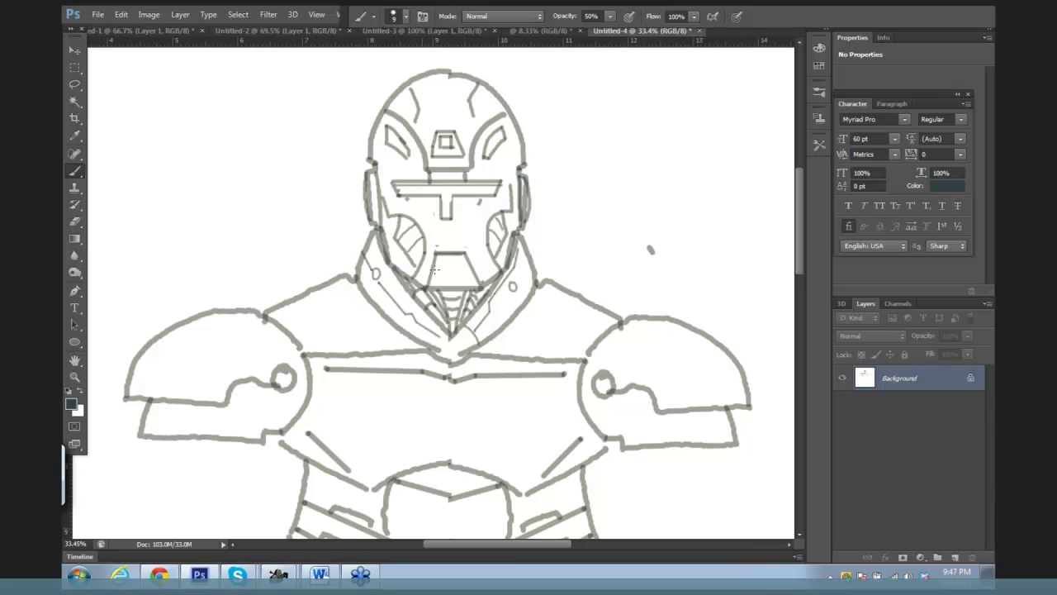
# Step: Erase the top of the mouth trapezoid and redraw it lower with horizontal slats, using a size 20 brush
pyautogui.press('e')
pyautogui.moveTo(450, 249)
pyautogui.mouseDown()
pyautogui.moveTo(479, 280)
pyautogui.moveTo(491, 276)
pyautogui.moveTo(458, 257)
pyautogui.mouseUp()
pyautogui.press('b')
pyautogui.press(']')
pyautogui.press(']')
pyautogui.moveTo(434, 263)
pyautogui.mouseDown()
pyautogui.moveTo(474, 262)
pyautogui.moveTo(483, 284)
pyautogui.moveTo(446, 272)
pyautogui.moveTo(477, 280)
pyautogui.mouseUp()
# Step: Shade the bar and stem of the T-shaped visor with repeated brush strokes
pyautogui.moveTo(447, 209); pyautogui.dragTo(447, 218)
pyautogui.moveTo(400, 189); pyautogui.dragTo(498, 185)
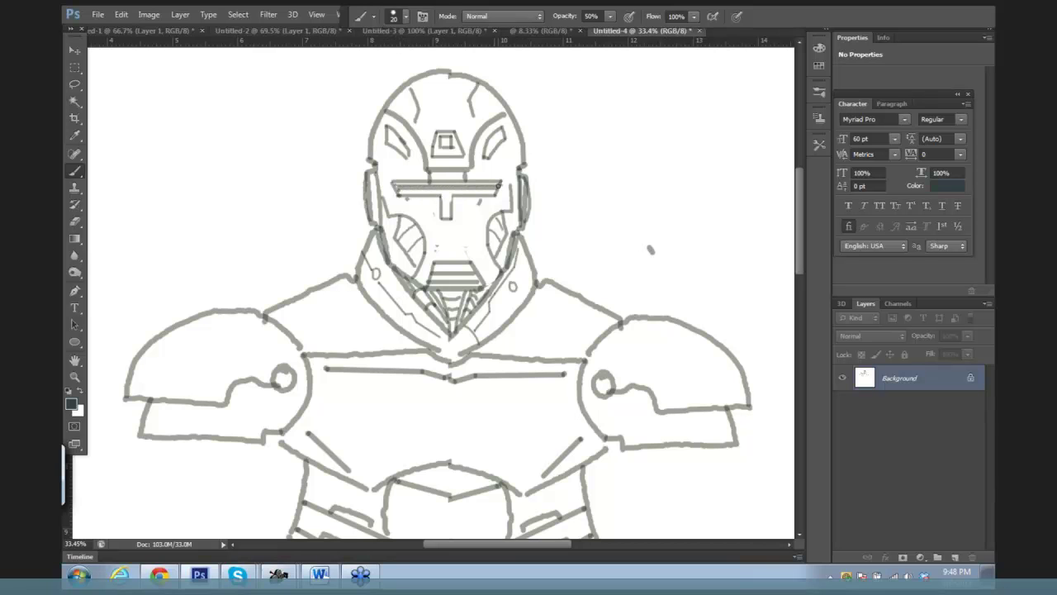
pyautogui.moveTo(408, 195); pyautogui.dragTo(494, 192)
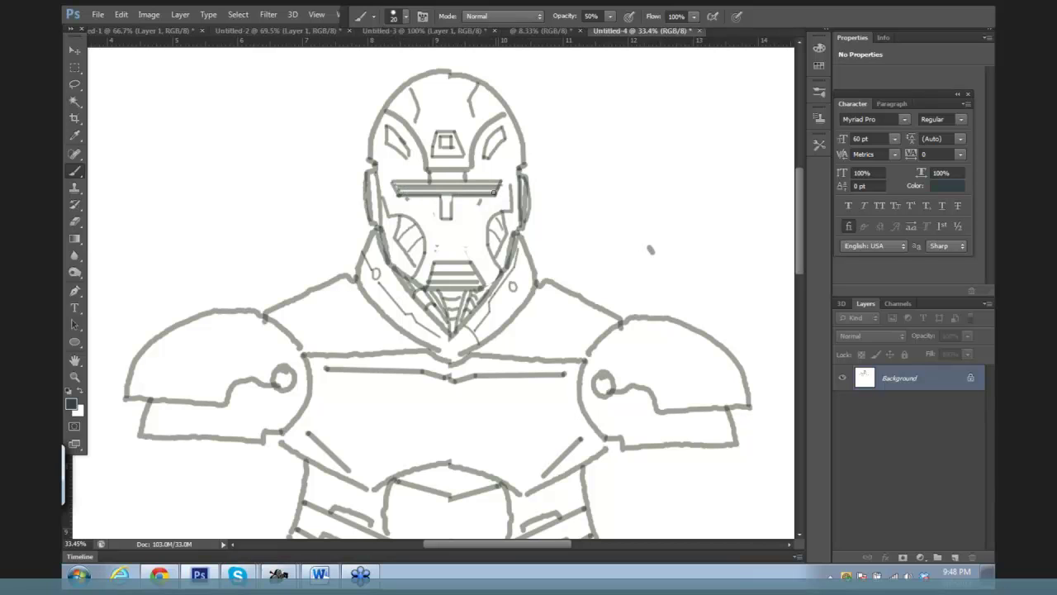
pyautogui.moveTo(404, 192)
pyautogui.mouseDown()
pyautogui.moveTo(501, 190)
pyautogui.moveTo(450, 213)
pyautogui.moveTo(450, 197)
pyautogui.moveTo(451, 209)
pyautogui.mouseUp()
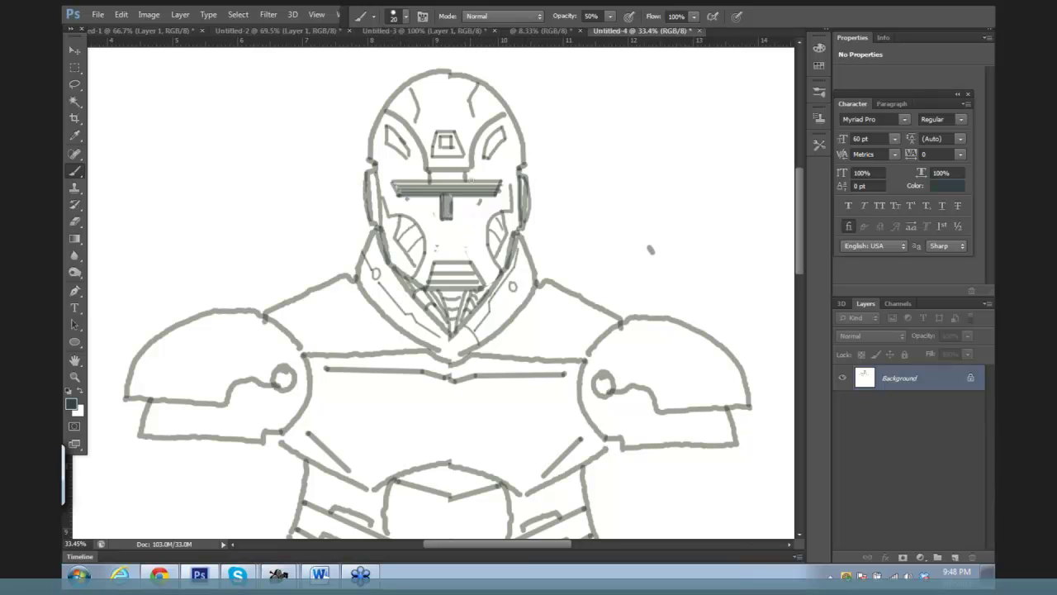
pyautogui.moveTo(598, 153); pyautogui.dragTo(528, 101)
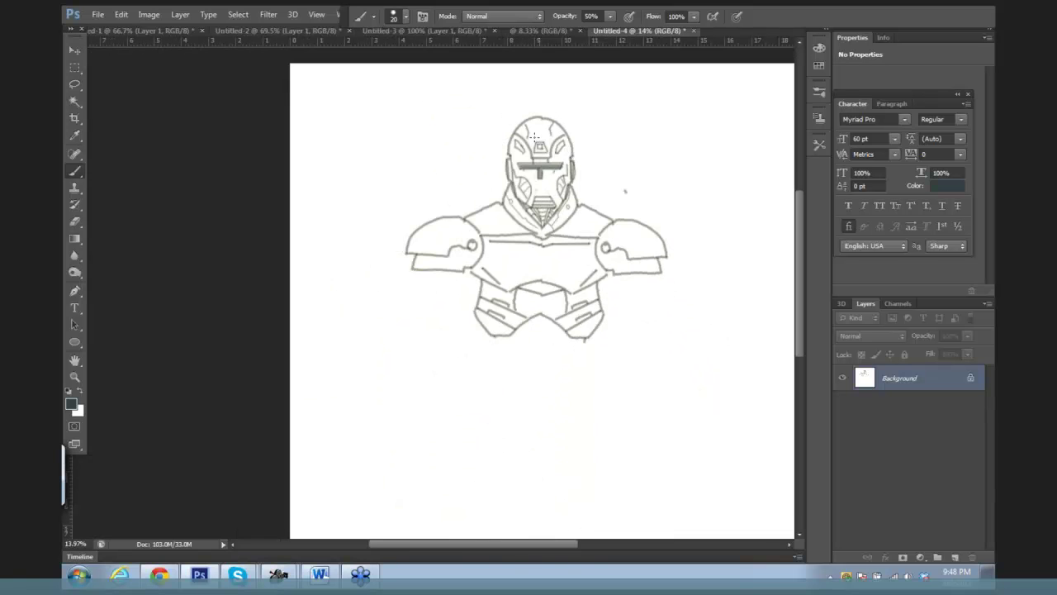
pyautogui.scroll(2, 599, 153)
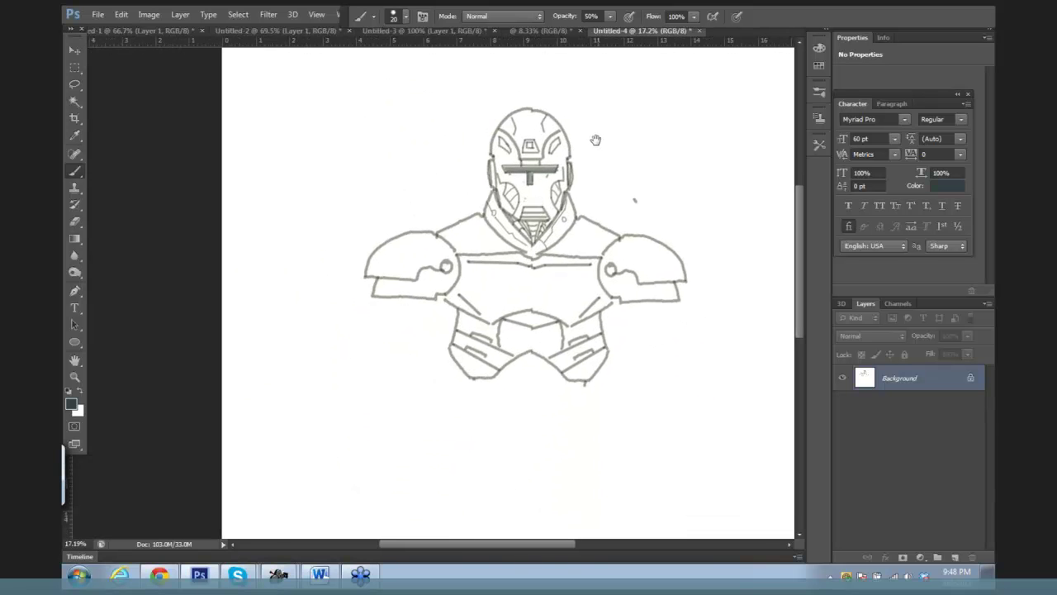
pyautogui.scroll(-1, 584, 116)
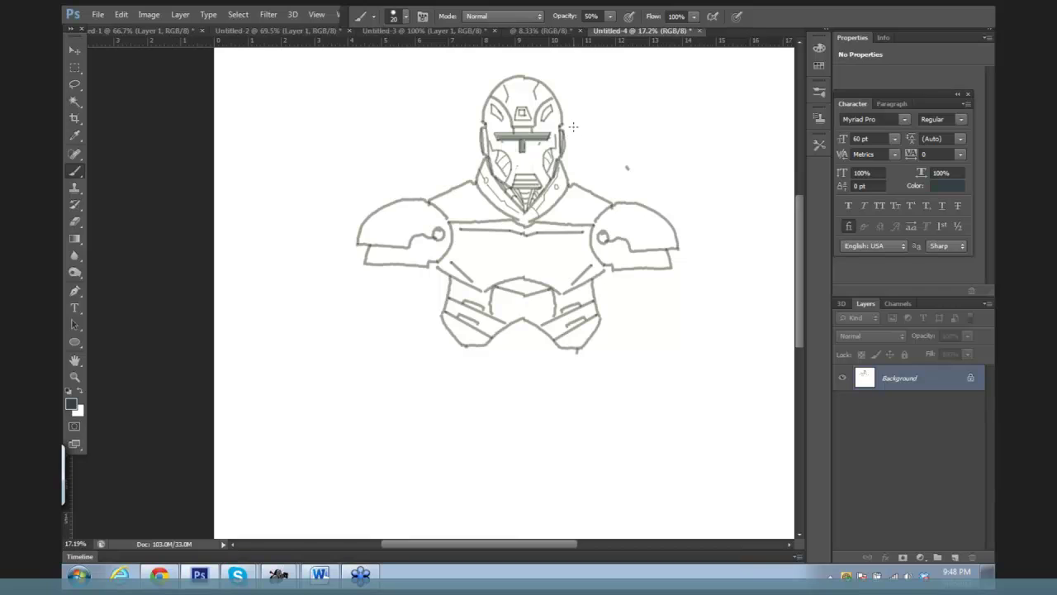
pyautogui.moveTo(547, 175); pyautogui.dragTo(543, 179)
# Step: Lasso the cheek area on the right half of the helmet, transform it slightly inward towards the face's centre, and deselect it
pyautogui.scroll(2, 542, 112)
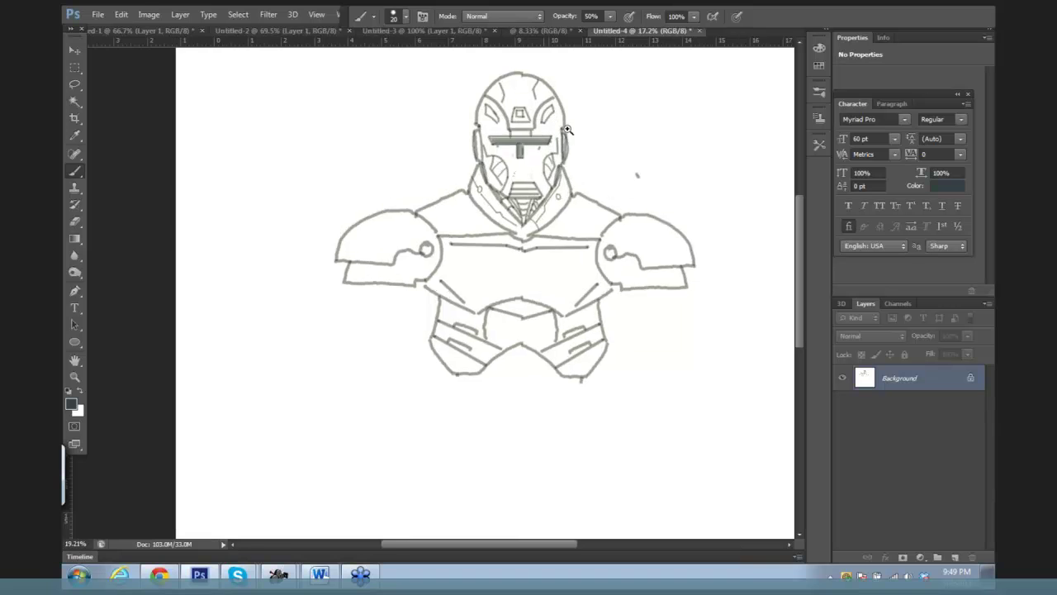
pyautogui.press('e')
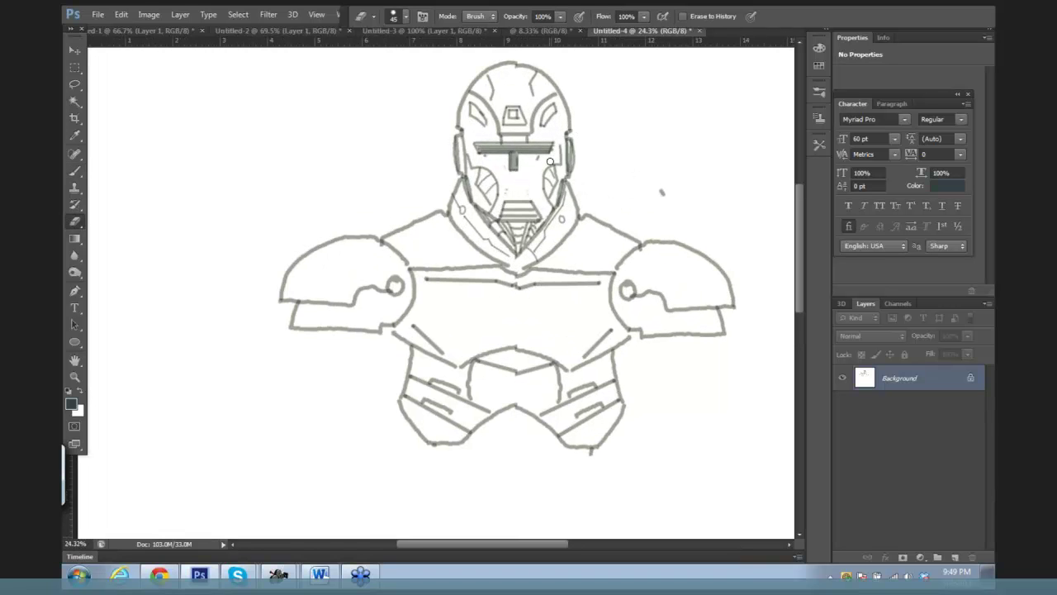
pyautogui.click(75, 84)
pyautogui.moveTo(559, 143); pyautogui.dragTo(552, 155)
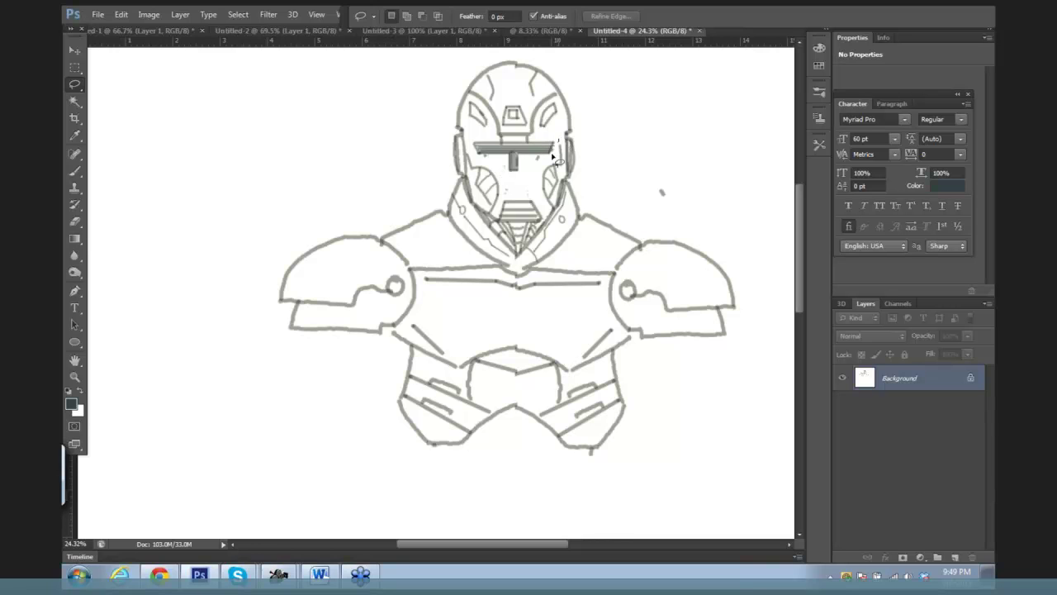
pyautogui.moveTo(552, 155); pyautogui.dragTo(556, 170)
pyautogui.hotkey('ctrl', 't')
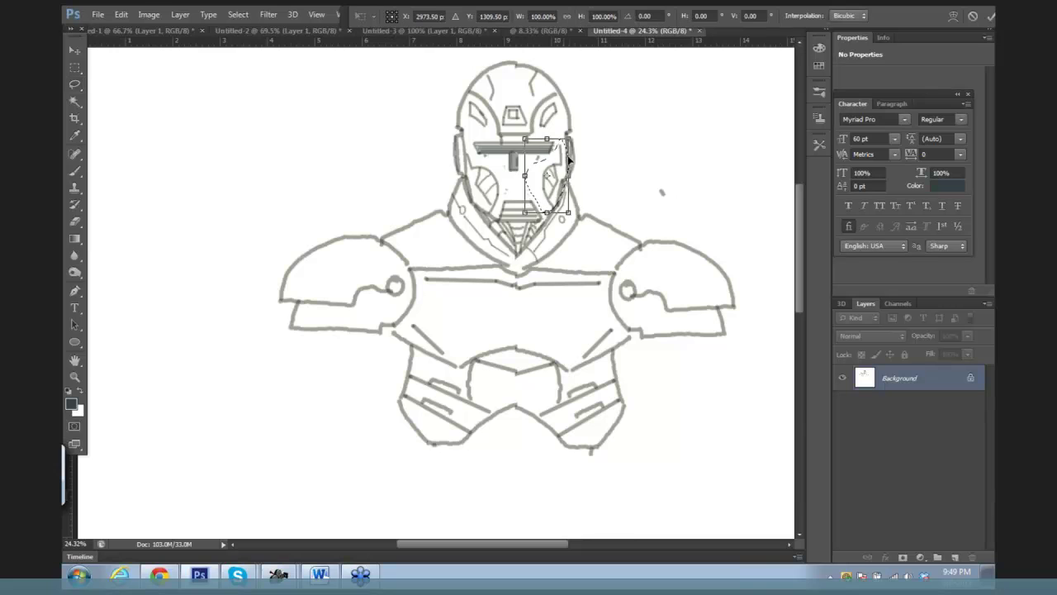
pyautogui.moveTo(569, 175); pyautogui.dragTo(521, 175)
pyautogui.press('Return')
pyautogui.hotkey('ctrl', 'd')
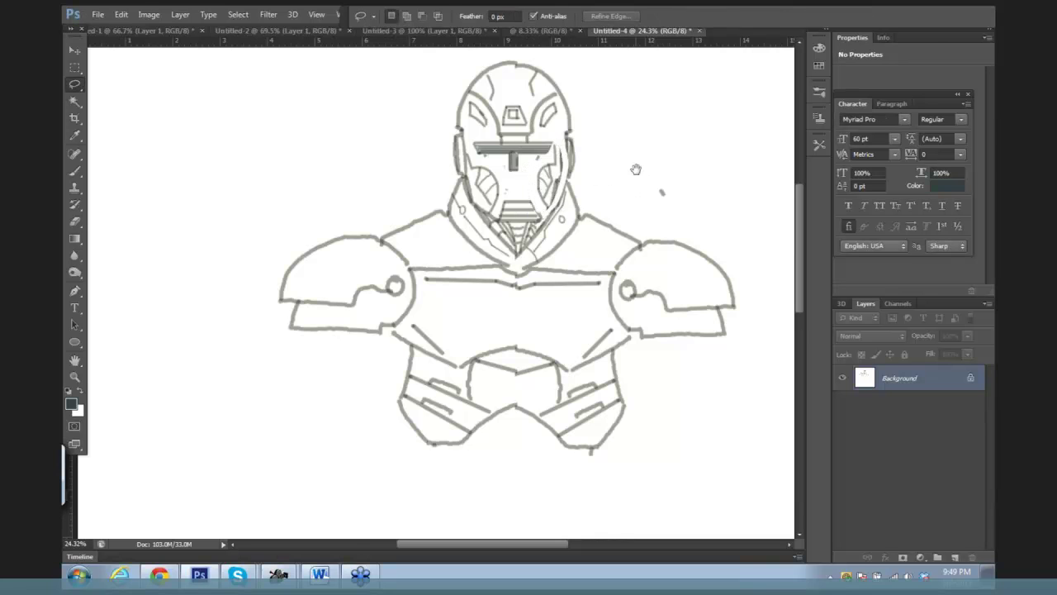
# Step: Draw a chest panel with curved sides, an arc above the abdomen and two horizontal lines across it
pyautogui.scroll(-2, 631, 174)
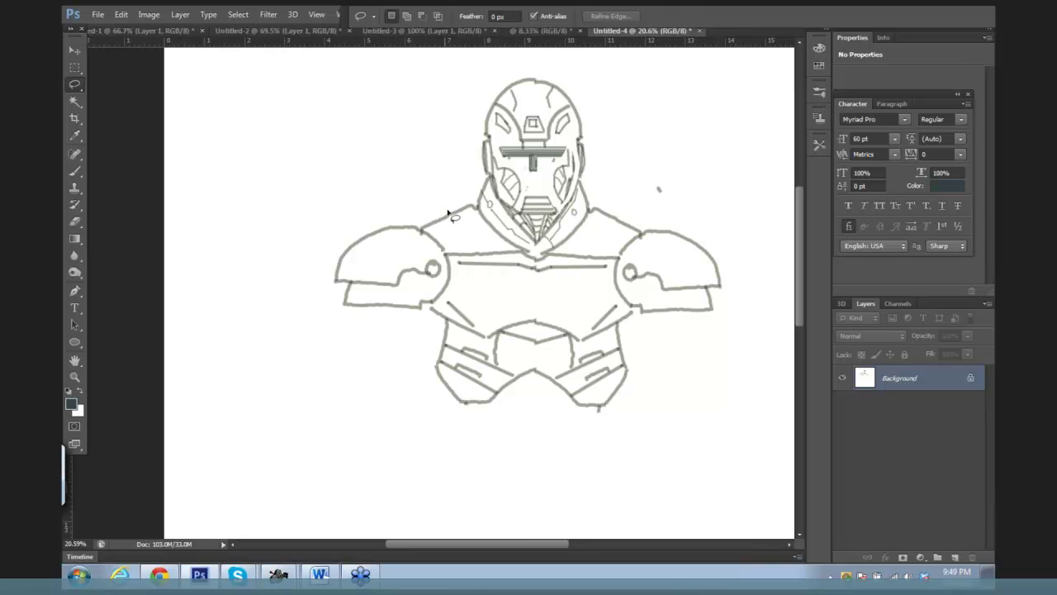
pyautogui.press('b')
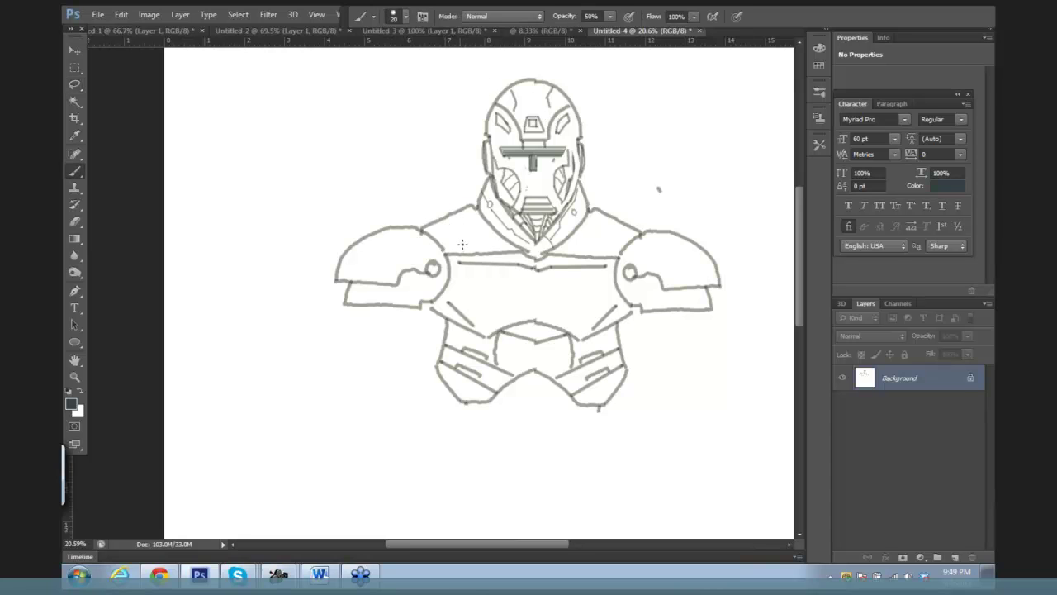
pyautogui.moveTo(457, 263); pyautogui.dragTo(452, 303)
pyautogui.moveTo(604, 261); pyautogui.dragTo(613, 295)
pyautogui.moveTo(476, 317)
pyautogui.mouseDown()
pyautogui.moveTo(536, 307)
pyautogui.moveTo(577, 324)
pyautogui.moveTo(601, 325)
pyautogui.mouseUp()
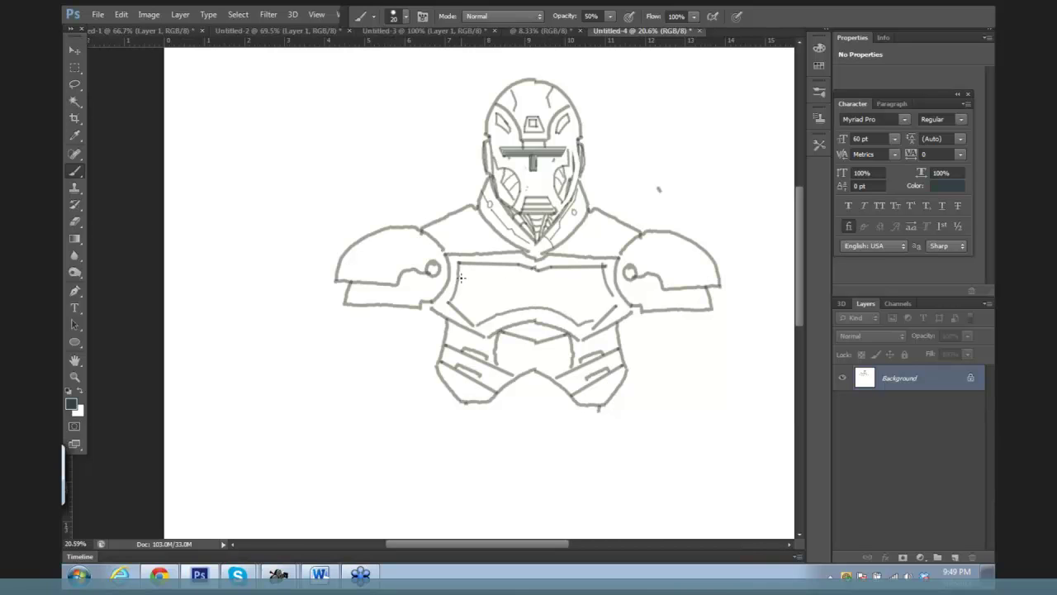
pyautogui.moveTo(603, 278); pyautogui.dragTo(460, 277)
pyautogui.keyDown('shift'); pyautogui.click(612, 295); pyautogui.keyUp('shift')
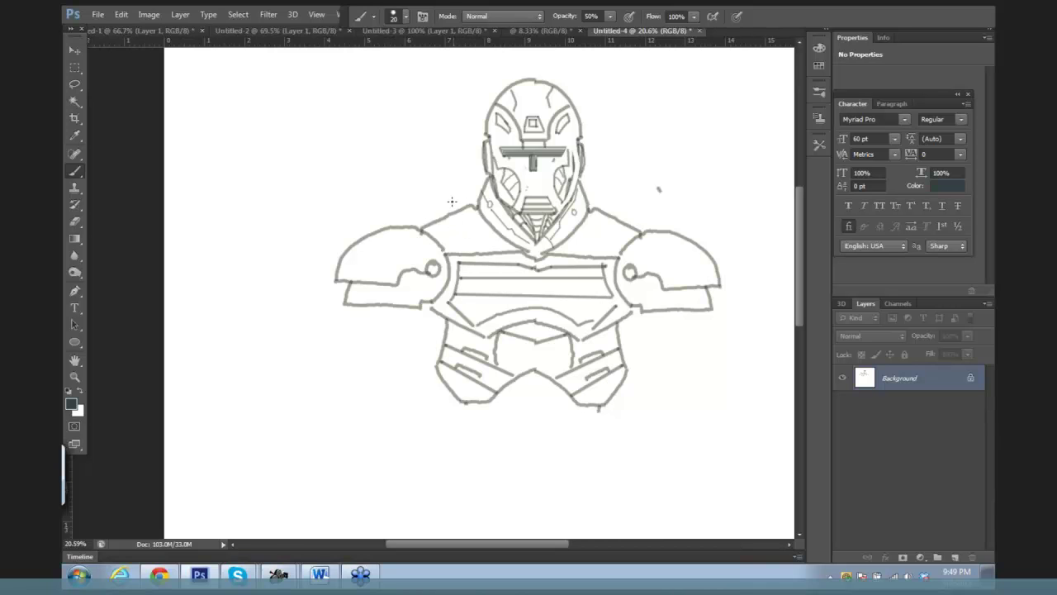
# Step: Draw rounded mechanical parts on top of both shoulders beside the collar, with short straps running down towards the chest
pyautogui.moveTo(451, 203)
pyautogui.mouseDown()
pyautogui.moveTo(439, 213)
pyautogui.moveTo(453, 200)
pyautogui.moveTo(467, 217)
pyautogui.moveTo(449, 225)
pyautogui.moveTo(468, 218)
pyautogui.mouseUp()
pyautogui.moveTo(595, 213)
pyautogui.mouseDown()
pyautogui.moveTo(618, 204)
pyautogui.moveTo(598, 219)
pyautogui.moveTo(617, 226)
pyautogui.moveTo(605, 232)
pyautogui.mouseUp()
pyautogui.moveTo(589, 196)
pyautogui.mouseDown()
pyautogui.moveTo(589, 187)
pyautogui.moveTo(613, 189)
pyautogui.moveTo(636, 220)
pyautogui.mouseUp()
pyautogui.moveTo(431, 227)
pyautogui.mouseDown()
pyautogui.moveTo(473, 189)
pyautogui.moveTo(470, 202)
pyautogui.moveTo(413, 218)
pyautogui.moveTo(447, 225)
pyautogui.moveTo(462, 243)
pyautogui.moveTo(439, 234)
pyautogui.moveTo(458, 221)
pyautogui.moveTo(472, 247)
pyautogui.mouseUp()
pyautogui.moveTo(595, 219)
pyautogui.mouseDown()
pyautogui.moveTo(592, 247)
pyautogui.moveTo(602, 249)
pyautogui.mouseUp()
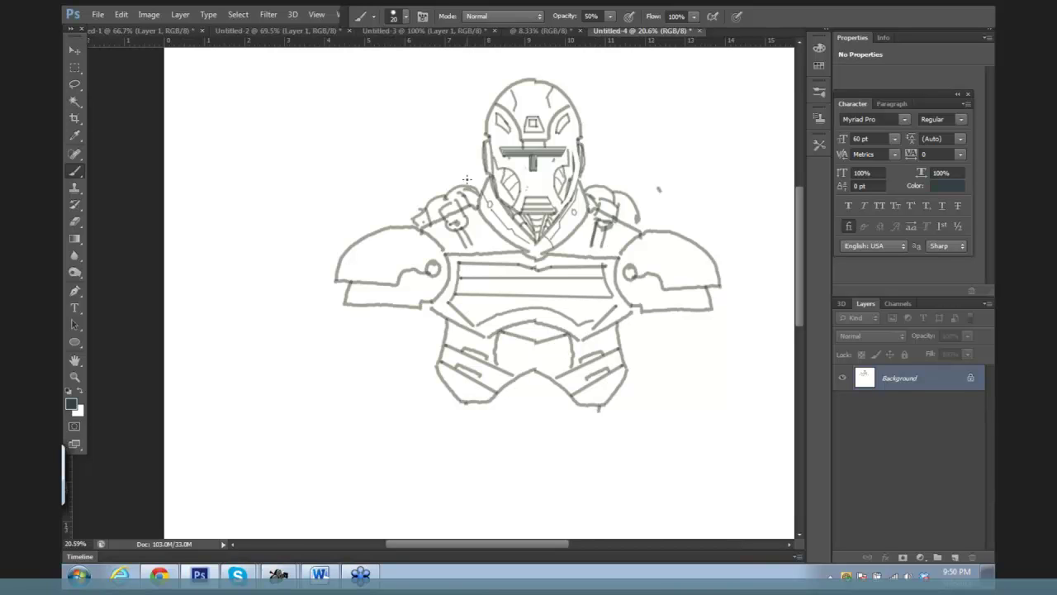
# Step: Draw a curved shape behind each side of the helmet and add further strap lines beside both shoulder plates
pyautogui.moveTo(476, 168); pyautogui.dragTo(463, 179)
pyautogui.moveTo(579, 158); pyautogui.dragTo(612, 211)
pyautogui.moveTo(430, 223); pyautogui.dragTo(455, 243)
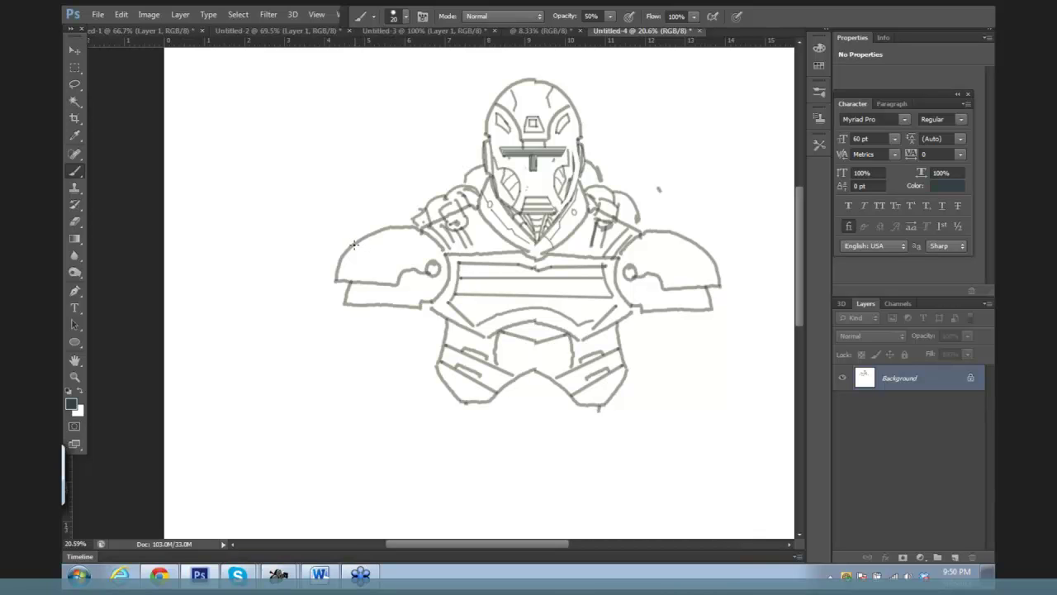
# Step: Draw an angular raised panel on the upper edge of each of the armour's two shoulder pads
pyautogui.moveTo(362, 246)
pyautogui.mouseDown()
pyautogui.moveTo(372, 255)
pyautogui.moveTo(369, 228)
pyautogui.moveTo(390, 219)
pyautogui.mouseUp()
pyautogui.moveTo(376, 255)
pyautogui.mouseDown()
pyautogui.moveTo(395, 239)
pyautogui.moveTo(391, 227)
pyautogui.moveTo(363, 240)
pyautogui.moveTo(388, 227)
pyautogui.mouseUp()
pyautogui.press('e')
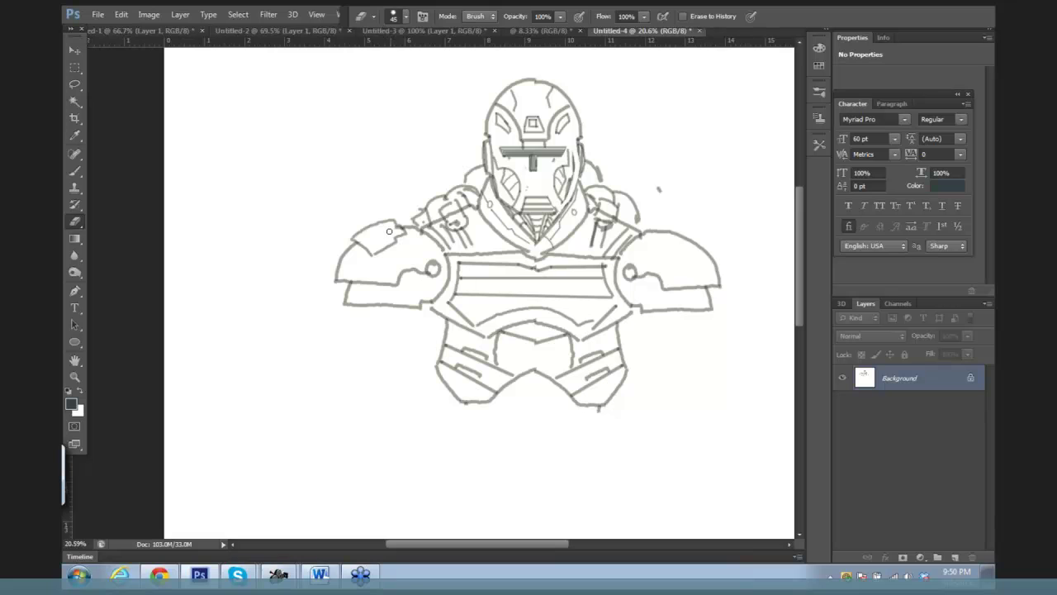
pyautogui.press('b')
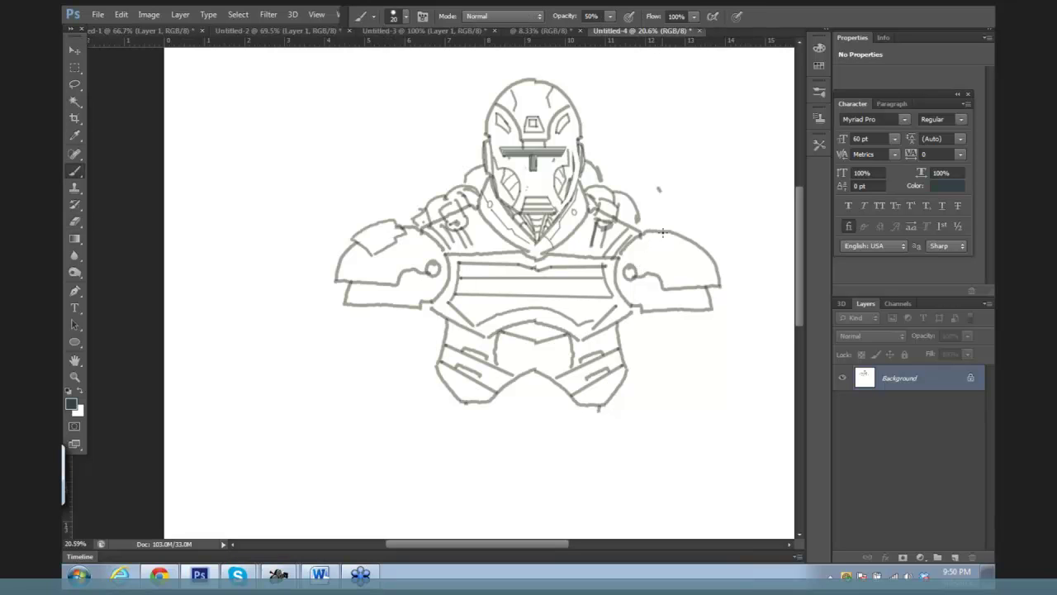
pyautogui.moveTo(662, 234)
pyautogui.mouseDown()
pyautogui.moveTo(692, 257)
pyautogui.moveTo(699, 235)
pyautogui.mouseUp()
# Step: Add edge lines along the lower shoulder plates and shade the small gaps under both armpits dark
pyautogui.moveTo(350, 299); pyautogui.dragTo(427, 291)
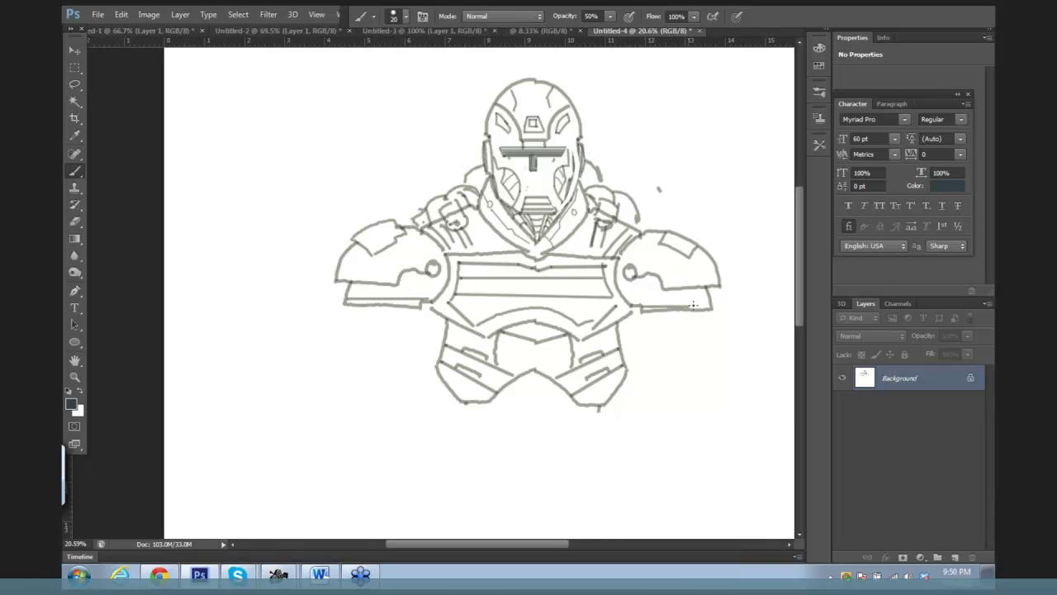
pyautogui.moveTo(429, 309); pyautogui.dragTo(432, 315)
pyautogui.click(72, 405)
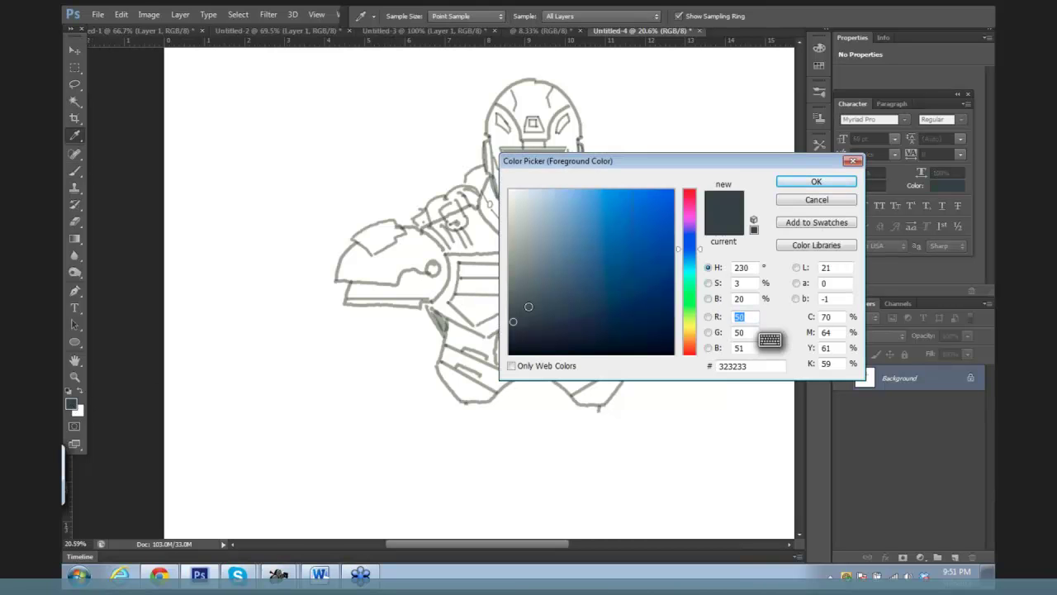
pyautogui.click(816, 199)
pyautogui.press('b')
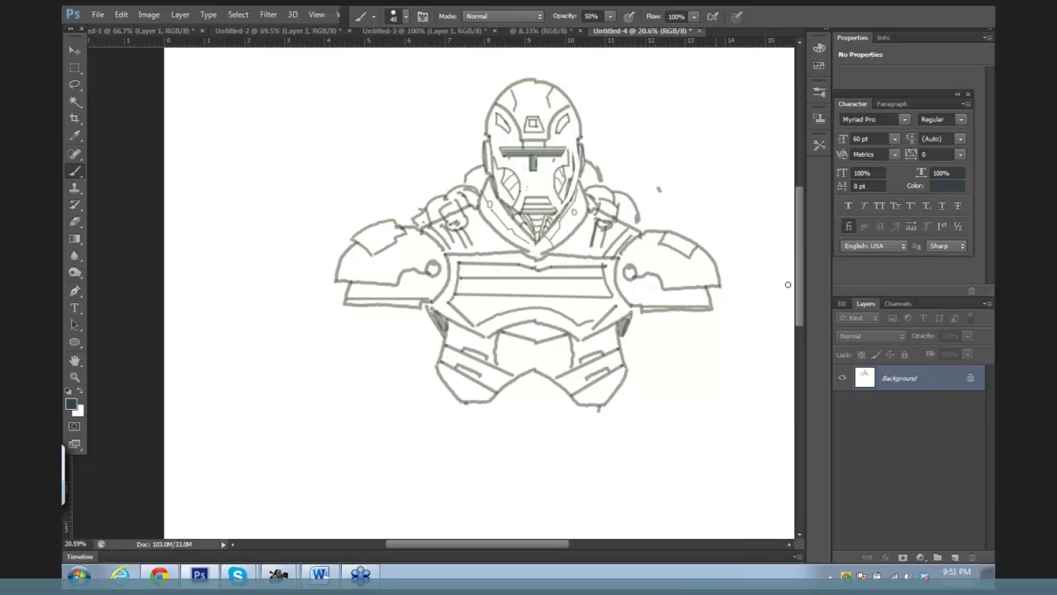
# Step: Duplicate the Background layer twice and set the blend mode of Background copy 2 to Multiply
pyautogui.click(988, 305)
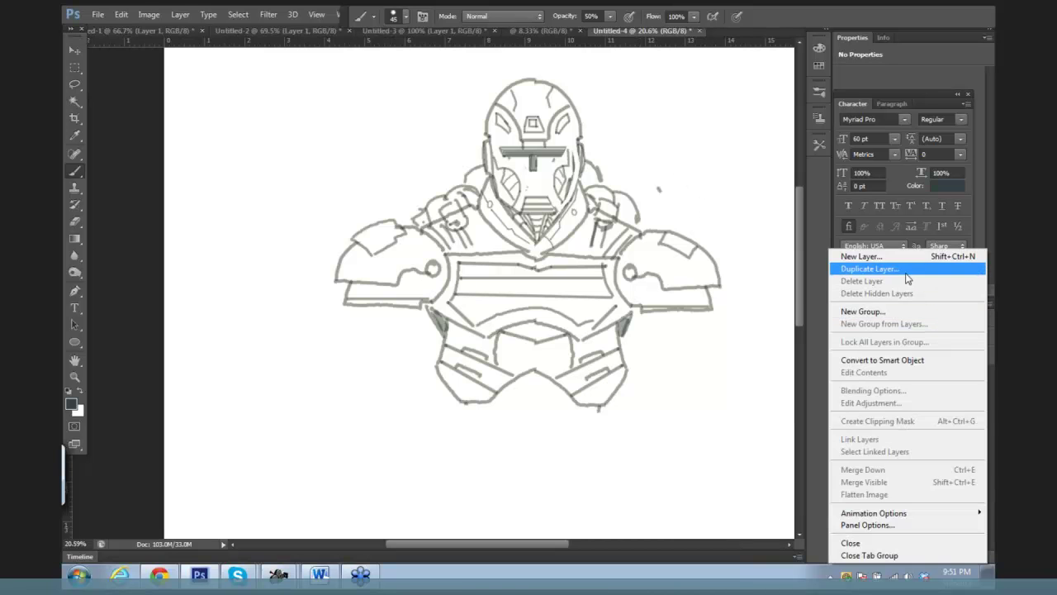
pyautogui.click(907, 273)
pyautogui.click(796, 218)
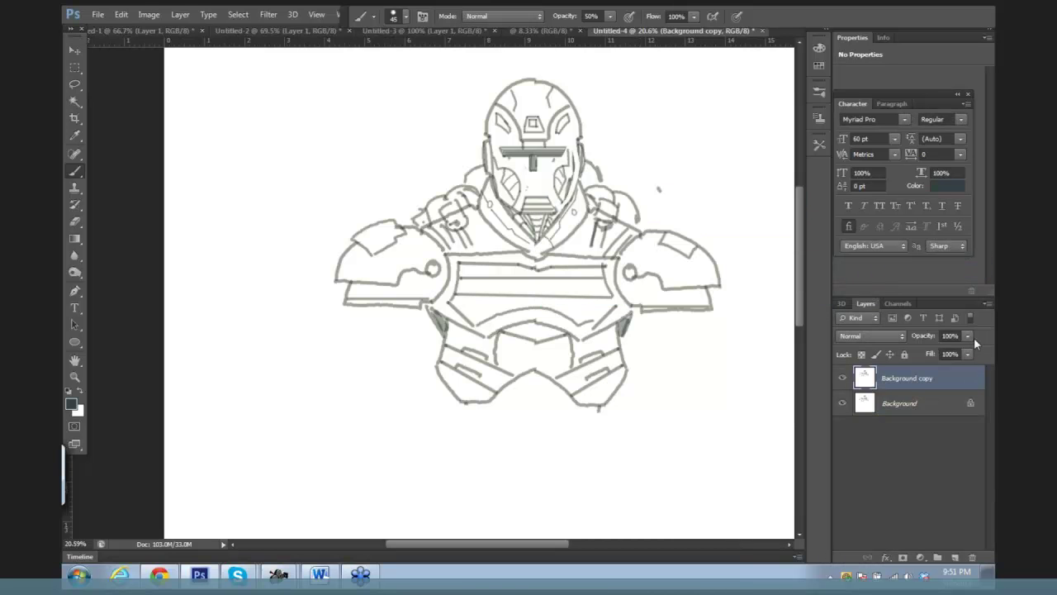
pyautogui.click(986, 307)
pyautogui.click(897, 274)
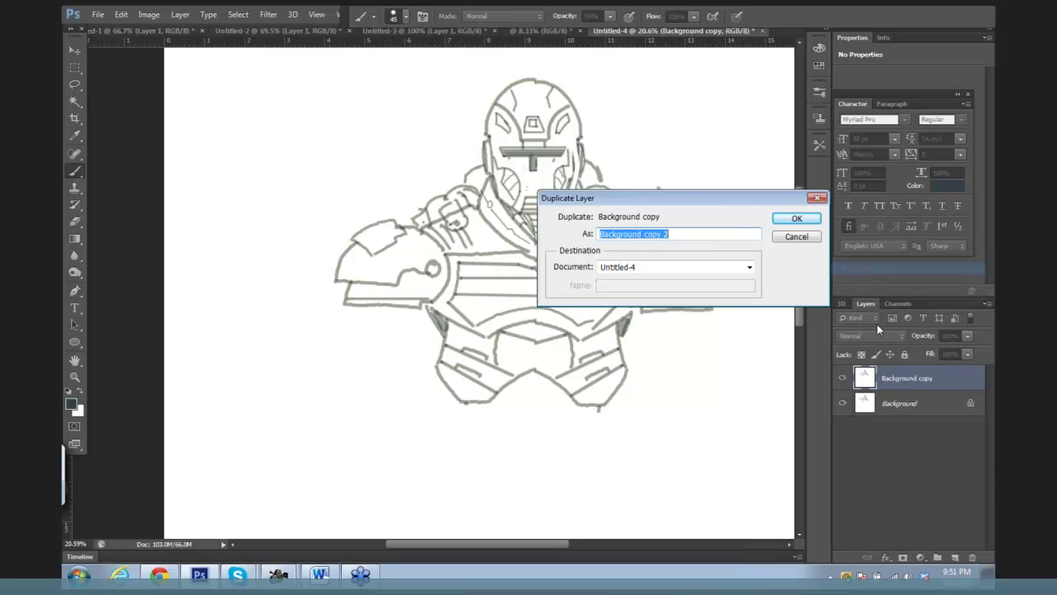
pyautogui.click(788, 222)
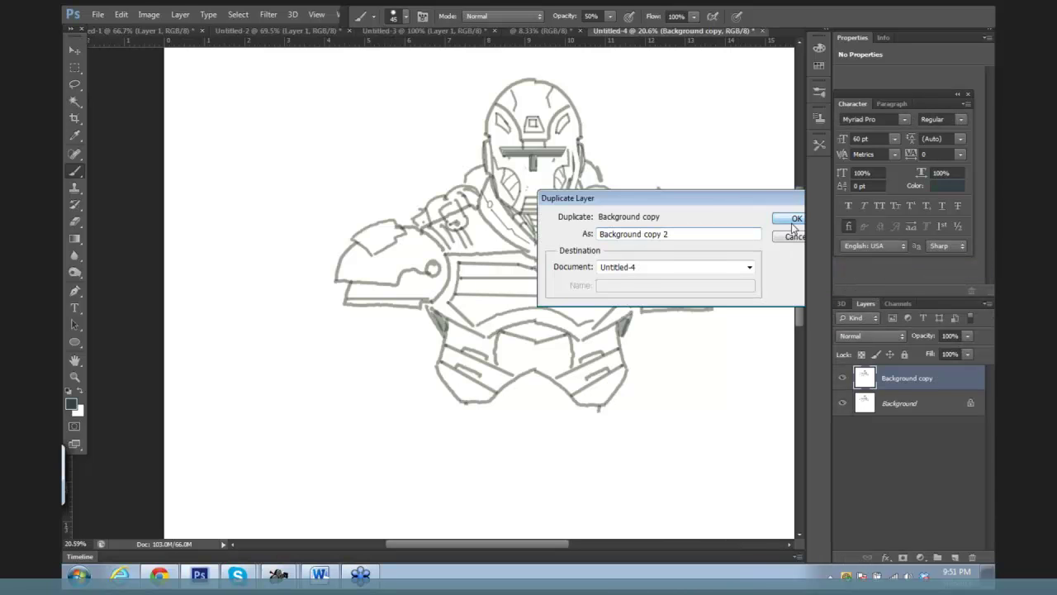
pyautogui.click(895, 336)
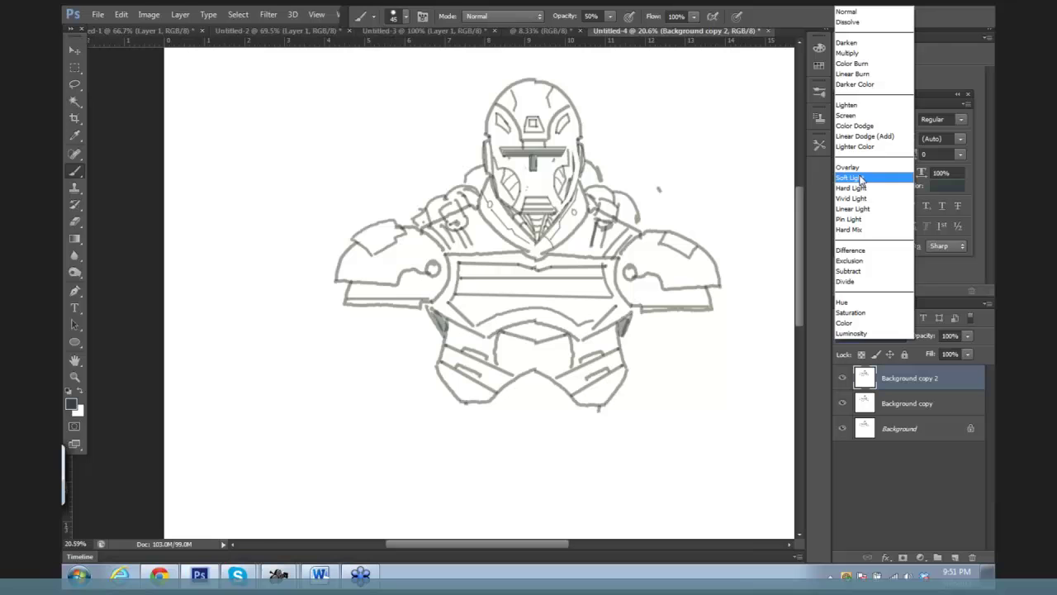
pyautogui.click(849, 55)
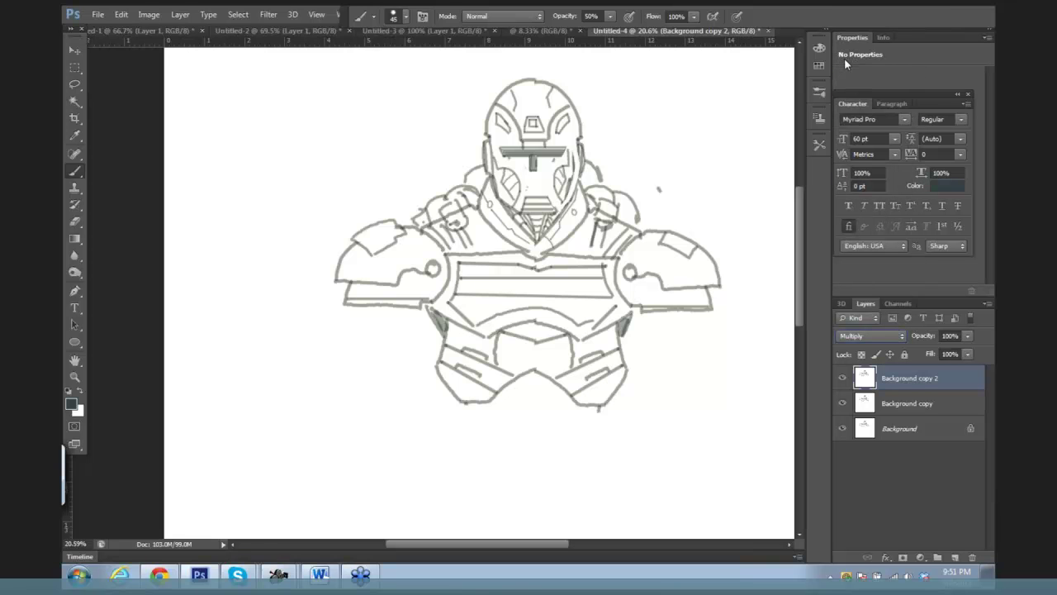
# Step: Add a new empty layer directly above Background copy and set the foreground colour to light grey c5c6cb
pyautogui.click(924, 405)
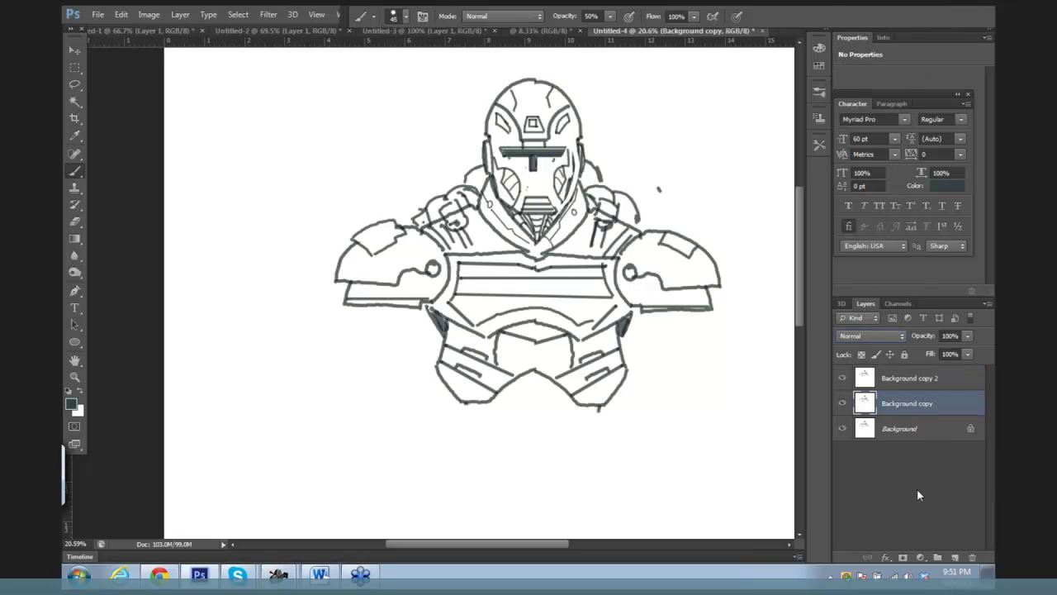
pyautogui.click(956, 557)
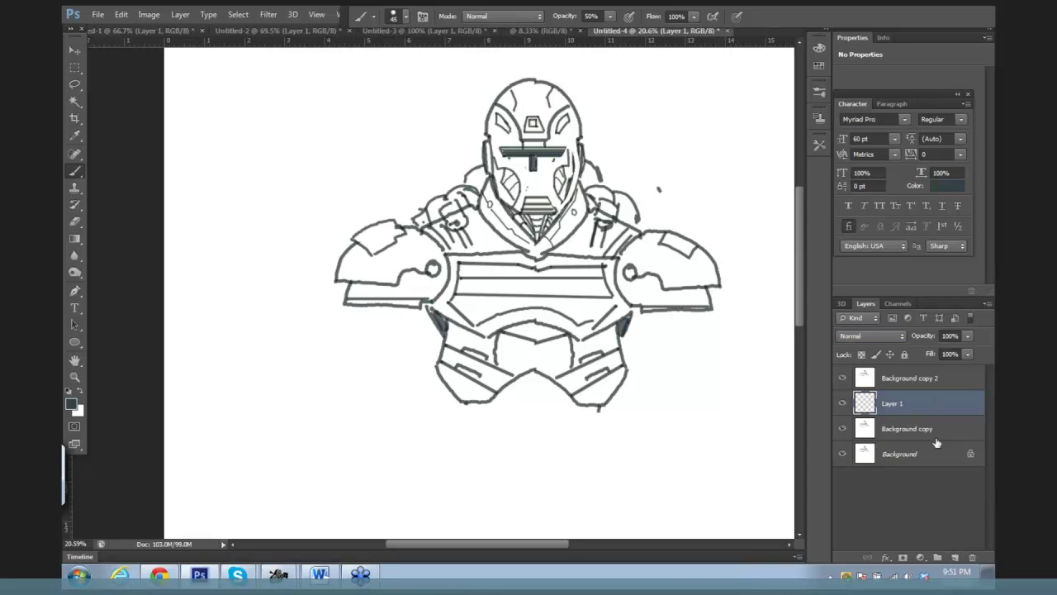
pyautogui.click(72, 404)
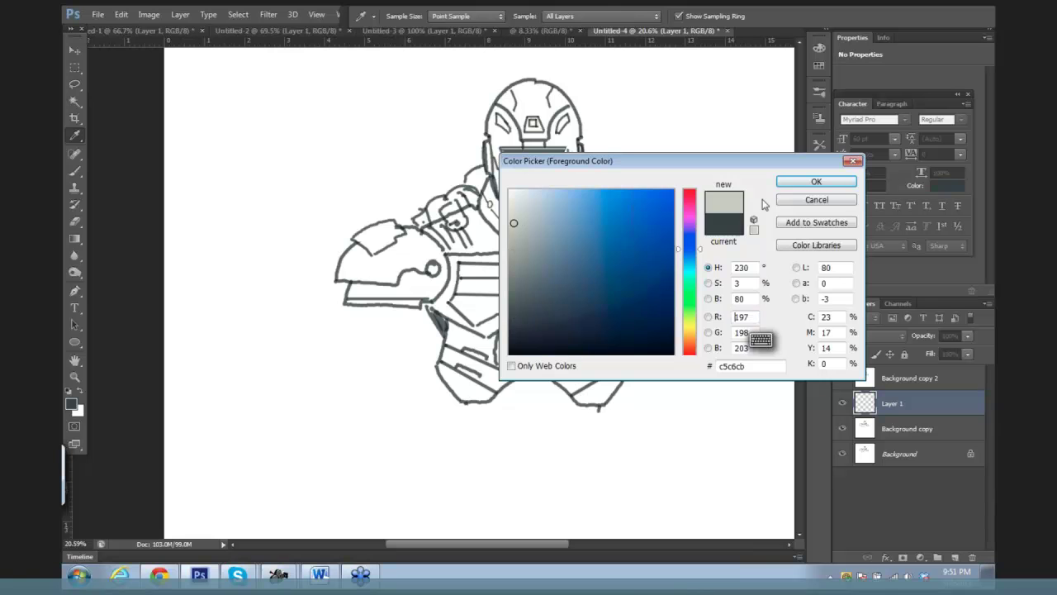
pyautogui.click(816, 181)
pyautogui.scroll(2, 562, 209)
pyautogui.scroll(-2, 553, 180)
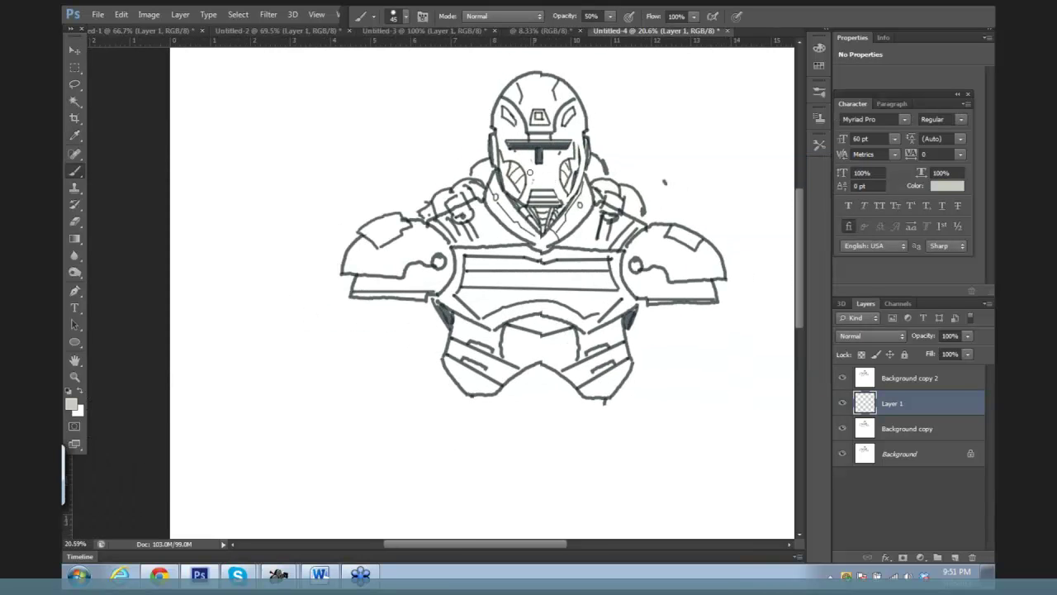
# Step: Choose a soft brush, enlarge it to size 150, and paint light grey over the helmet, collar and adjoining shoulder area
pyautogui.click(405, 19)
pyautogui.click(408, 116)
pyautogui.click(626, 60)
pyautogui.hotkey('ctrl', 'z')
pyautogui.press(']')
pyautogui.press(']')
pyautogui.press(']')
pyautogui.press(']')
pyautogui.moveTo(507, 114)
pyautogui.mouseDown()
pyautogui.moveTo(501, 146)
pyautogui.moveTo(535, 163)
pyautogui.moveTo(510, 171)
pyautogui.moveTo(515, 183)
pyautogui.moveTo(528, 153)
pyautogui.moveTo(529, 195)
pyautogui.moveTo(518, 91)
pyautogui.moveTo(536, 115)
pyautogui.moveTo(513, 87)
pyautogui.moveTo(534, 83)
pyautogui.moveTo(536, 155)
pyautogui.moveTo(530, 166)
pyautogui.moveTo(518, 130)
pyautogui.moveTo(509, 179)
pyautogui.mouseUp()
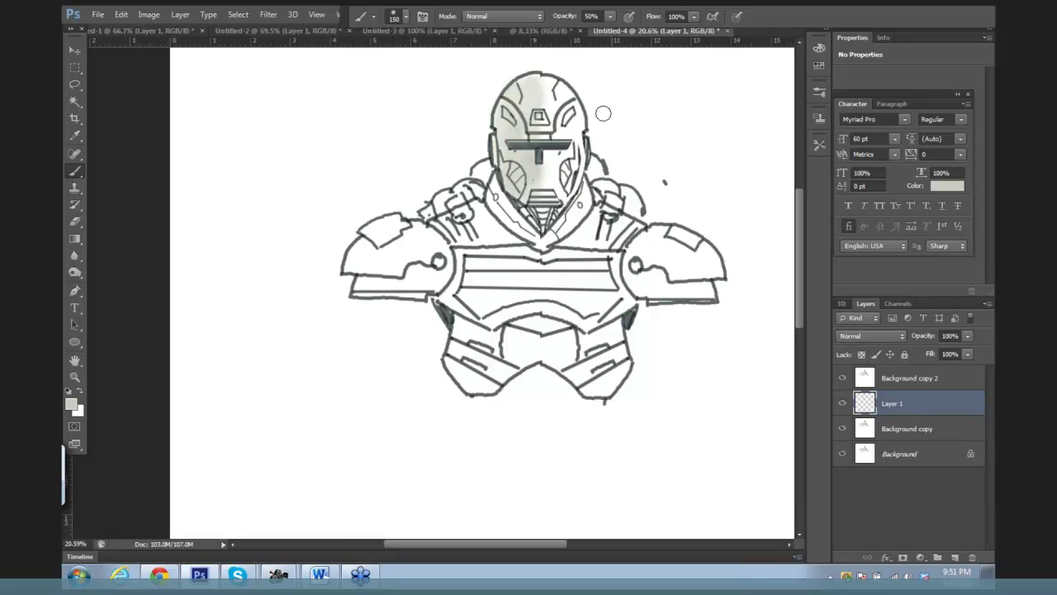
pyautogui.moveTo(506, 191)
pyautogui.mouseDown()
pyautogui.moveTo(513, 222)
pyautogui.moveTo(494, 181)
pyautogui.moveTo(496, 202)
pyautogui.moveTo(472, 191)
pyautogui.moveTo(473, 216)
pyautogui.moveTo(436, 223)
pyautogui.moveTo(480, 233)
pyautogui.mouseUp()
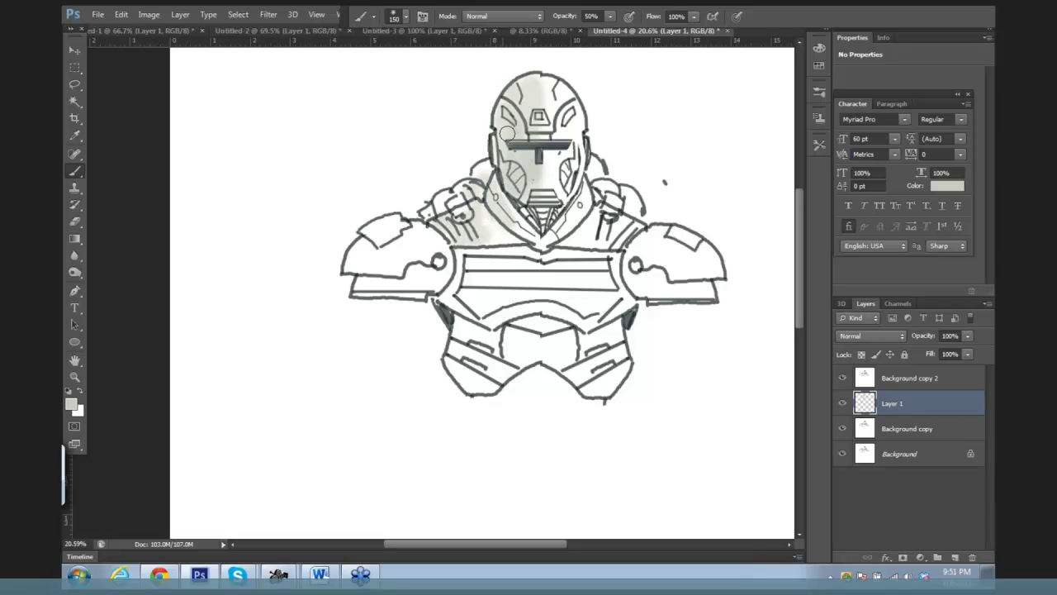
# Step: Raise the brush opacity to 69% and paint light grey over the shoulder pads, chest and waist armour
pyautogui.moveTo(611, 29); pyautogui.dragTo(623, 30)
pyautogui.moveTo(474, 220)
pyautogui.mouseDown()
pyautogui.moveTo(434, 222)
pyautogui.moveTo(423, 240)
pyautogui.moveTo(408, 235)
pyautogui.moveTo(364, 259)
pyautogui.moveTo(365, 247)
pyautogui.moveTo(392, 283)
pyautogui.moveTo(416, 285)
pyautogui.moveTo(429, 266)
pyautogui.moveTo(528, 272)
pyautogui.moveTo(542, 263)
pyautogui.moveTo(515, 263)
pyautogui.moveTo(491, 280)
pyautogui.moveTo(533, 300)
pyautogui.moveTo(493, 265)
pyautogui.moveTo(484, 337)
pyautogui.moveTo(506, 309)
pyautogui.moveTo(517, 346)
pyautogui.moveTo(480, 347)
pyautogui.mouseUp()
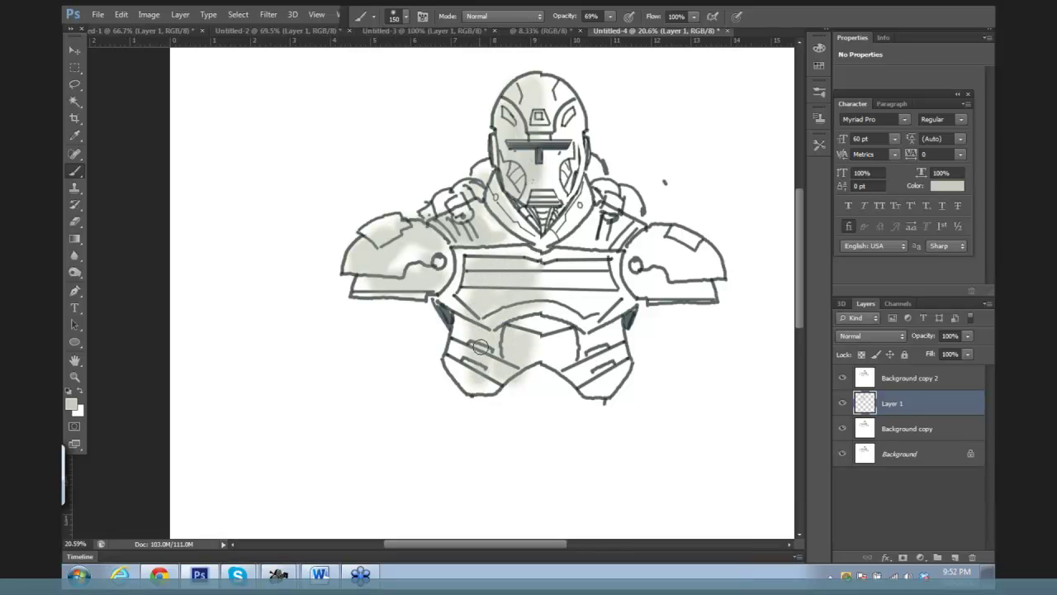
pyautogui.moveTo(607, 342)
pyautogui.mouseDown()
pyautogui.moveTo(615, 263)
pyautogui.moveTo(684, 288)
pyautogui.moveTo(640, 282)
pyautogui.moveTo(586, 229)
pyautogui.moveTo(599, 244)
pyautogui.moveTo(583, 245)
pyautogui.moveTo(566, 91)
pyautogui.moveTo(559, 87)
pyautogui.moveTo(607, 185)
pyautogui.moveTo(506, 180)
pyautogui.mouseUp()
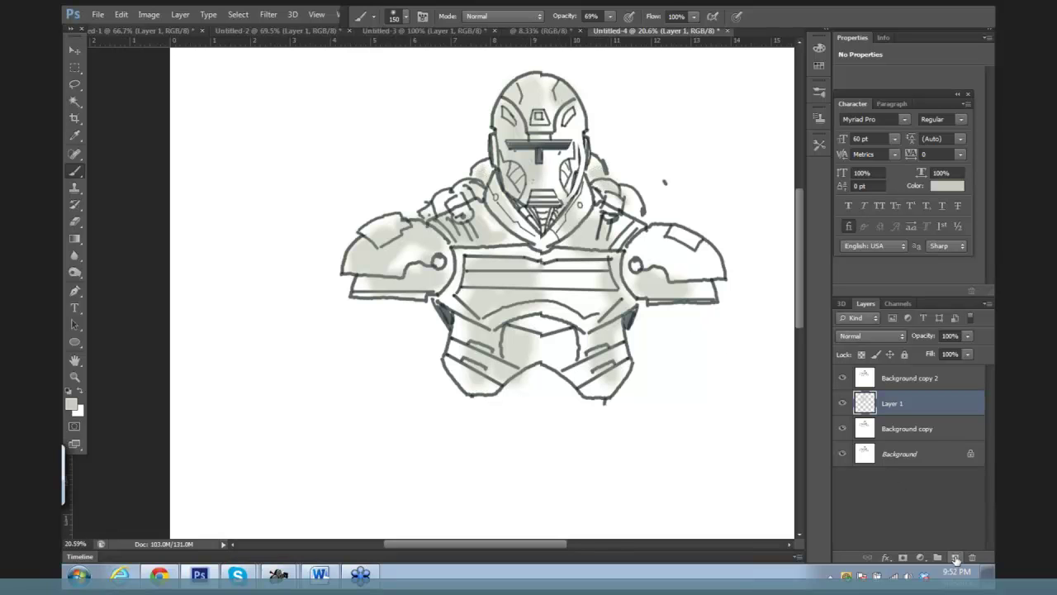
# Step: Add a new layer above Layer 1 and choose a muted light blue as the foreground colour
pyautogui.click(956, 558)
pyautogui.click(73, 406)
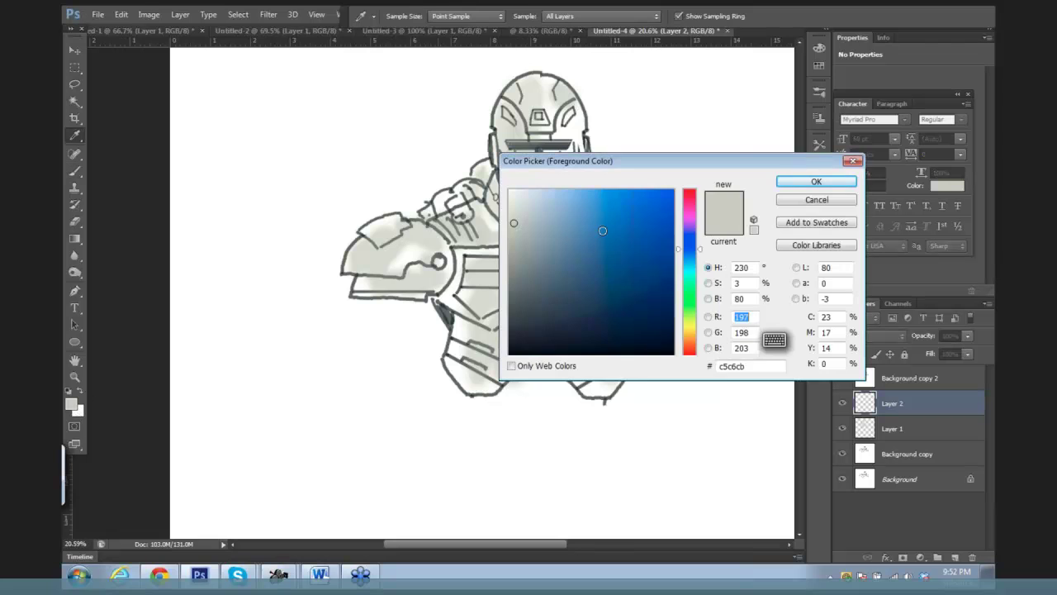
pyautogui.click(532, 227)
pyautogui.click(547, 224)
pyautogui.click(816, 181)
# Step: Paint blue shading on Layer 2 over the helmet, neck, shoulder pads, chest and waist armour
pyautogui.moveTo(492, 138)
pyautogui.mouseDown()
pyautogui.moveTo(521, 134)
pyautogui.moveTo(503, 152)
pyautogui.moveTo(527, 156)
pyautogui.moveTo(508, 163)
pyautogui.moveTo(515, 177)
pyautogui.moveTo(540, 183)
pyautogui.moveTo(544, 163)
pyautogui.moveTo(518, 106)
pyautogui.moveTo(513, 124)
pyautogui.moveTo(499, 118)
pyautogui.moveTo(518, 224)
pyautogui.moveTo(486, 217)
pyautogui.moveTo(502, 237)
pyautogui.moveTo(463, 219)
pyautogui.moveTo(473, 216)
pyautogui.moveTo(472, 236)
pyautogui.moveTo(449, 238)
pyautogui.moveTo(468, 194)
pyautogui.moveTo(503, 241)
pyautogui.moveTo(452, 258)
pyautogui.moveTo(449, 284)
pyautogui.moveTo(419, 247)
pyautogui.moveTo(396, 245)
pyautogui.moveTo(421, 237)
pyautogui.moveTo(423, 257)
pyautogui.moveTo(402, 249)
pyautogui.moveTo(404, 261)
pyautogui.moveTo(386, 267)
pyautogui.moveTo(365, 257)
pyautogui.moveTo(369, 232)
pyautogui.moveTo(383, 285)
pyautogui.moveTo(411, 285)
pyautogui.moveTo(410, 259)
pyautogui.moveTo(440, 285)
pyautogui.moveTo(441, 264)
pyautogui.moveTo(499, 196)
pyautogui.moveTo(503, 224)
pyautogui.moveTo(494, 230)
pyautogui.moveTo(513, 238)
pyautogui.moveTo(482, 177)
pyautogui.moveTo(480, 208)
pyautogui.mouseUp()
pyautogui.moveTo(454, 307)
pyautogui.mouseDown()
pyautogui.moveTo(495, 325)
pyautogui.moveTo(462, 324)
pyautogui.moveTo(453, 337)
pyautogui.moveTo(482, 337)
pyautogui.moveTo(460, 348)
pyautogui.moveTo(466, 356)
pyautogui.moveTo(458, 350)
pyautogui.moveTo(454, 371)
pyautogui.moveTo(463, 375)
pyautogui.moveTo(468, 362)
pyautogui.moveTo(489, 376)
pyautogui.moveTo(496, 348)
pyautogui.moveTo(506, 375)
pyautogui.mouseUp()
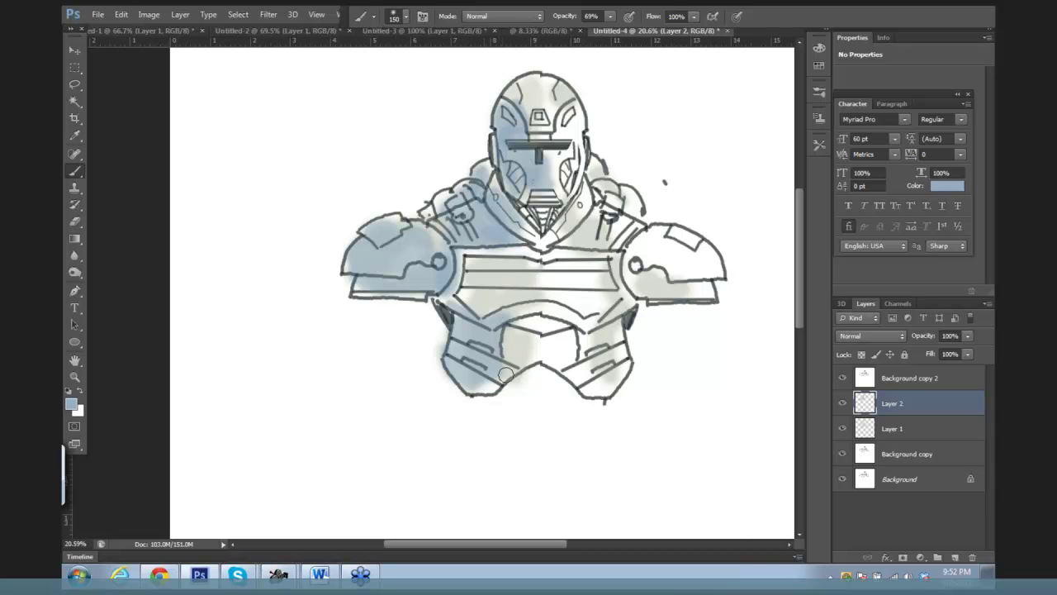
pyautogui.moveTo(515, 316); pyautogui.dragTo(555, 332)
pyautogui.moveTo(478, 267)
pyautogui.mouseDown()
pyautogui.moveTo(499, 305)
pyautogui.moveTo(468, 260)
pyautogui.moveTo(515, 272)
pyautogui.moveTo(512, 260)
pyautogui.moveTo(515, 289)
pyautogui.moveTo(524, 268)
pyautogui.moveTo(537, 298)
pyautogui.moveTo(570, 304)
pyautogui.moveTo(557, 295)
pyautogui.moveTo(596, 209)
pyautogui.moveTo(583, 235)
pyautogui.moveTo(668, 270)
pyautogui.moveTo(652, 256)
pyautogui.moveTo(658, 238)
pyautogui.moveTo(715, 269)
pyautogui.mouseUp()
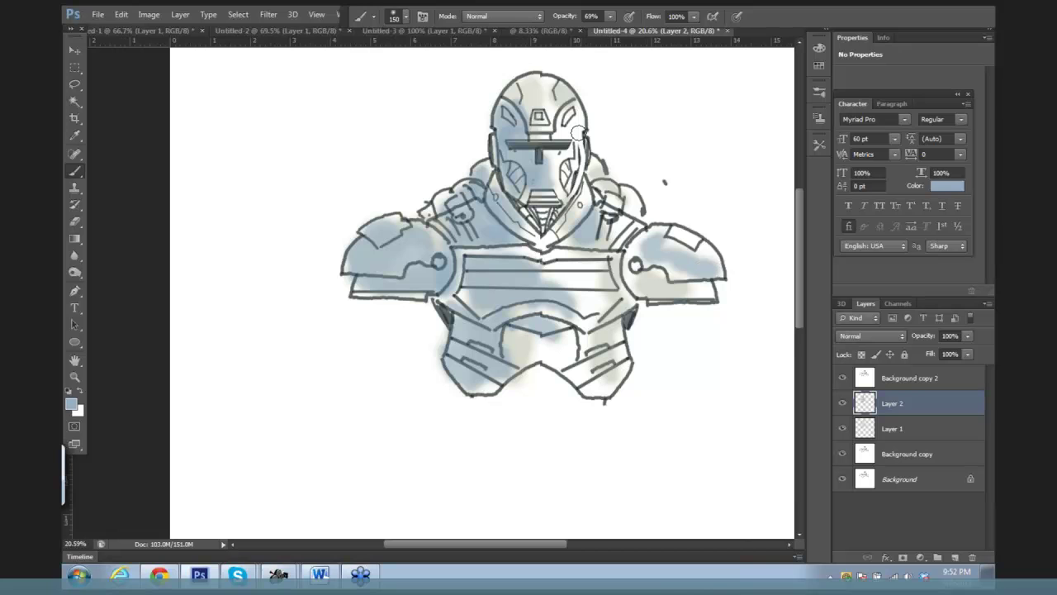
pyautogui.moveTo(567, 112)
pyautogui.mouseDown()
pyautogui.moveTo(570, 132)
pyautogui.moveTo(560, 90)
pyautogui.moveTo(533, 90)
pyautogui.moveTo(545, 98)
pyautogui.mouseUp()
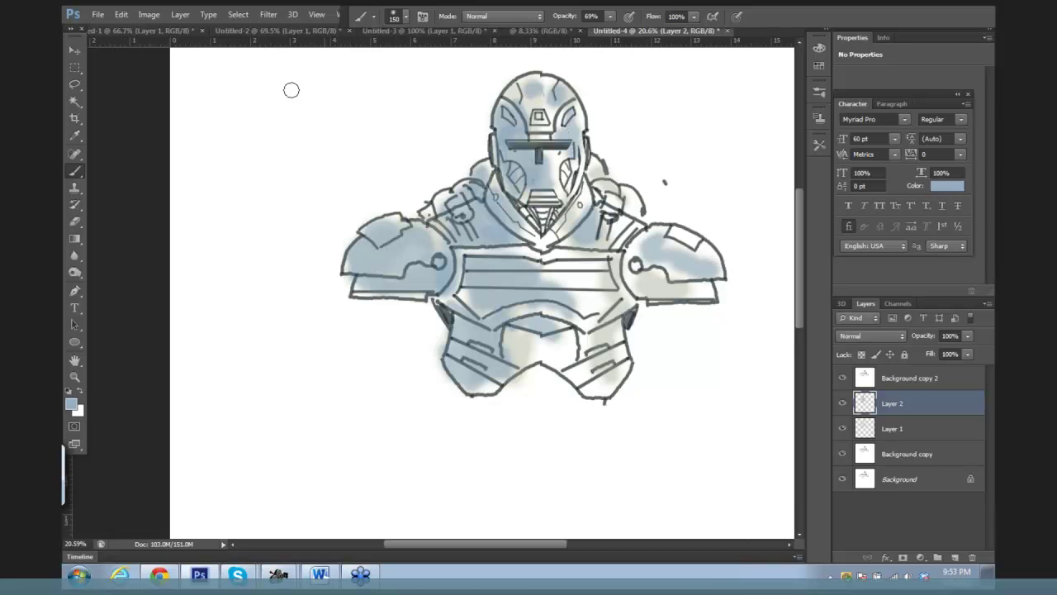
# Step: Apply a Gaussian Blur with a radius of 23.7 pixels to the blue shading on Layer 2
pyautogui.click(269, 14)
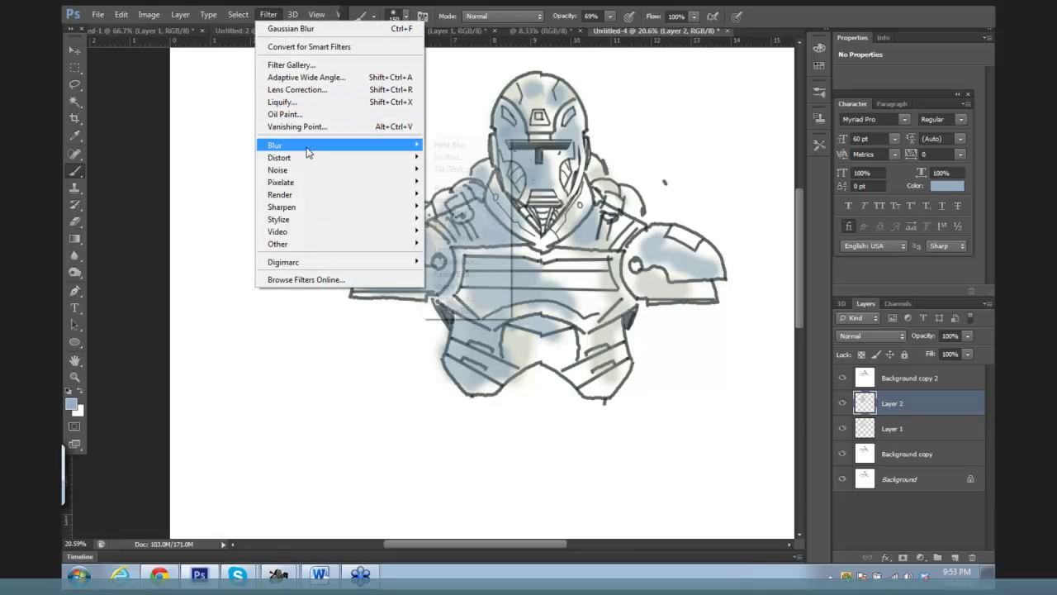
pyautogui.moveTo(418, 151)
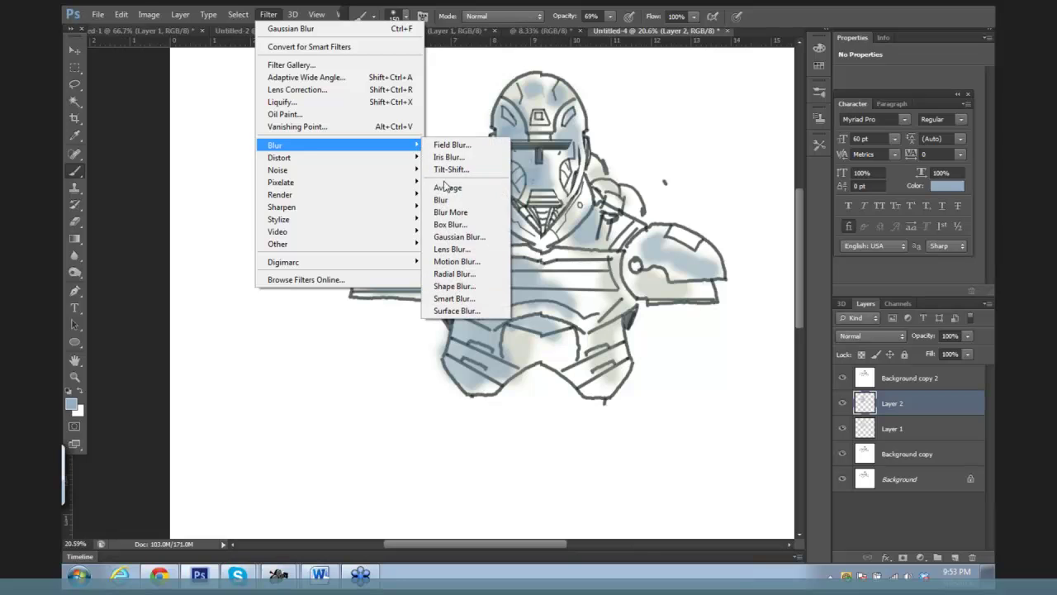
pyautogui.click(459, 237)
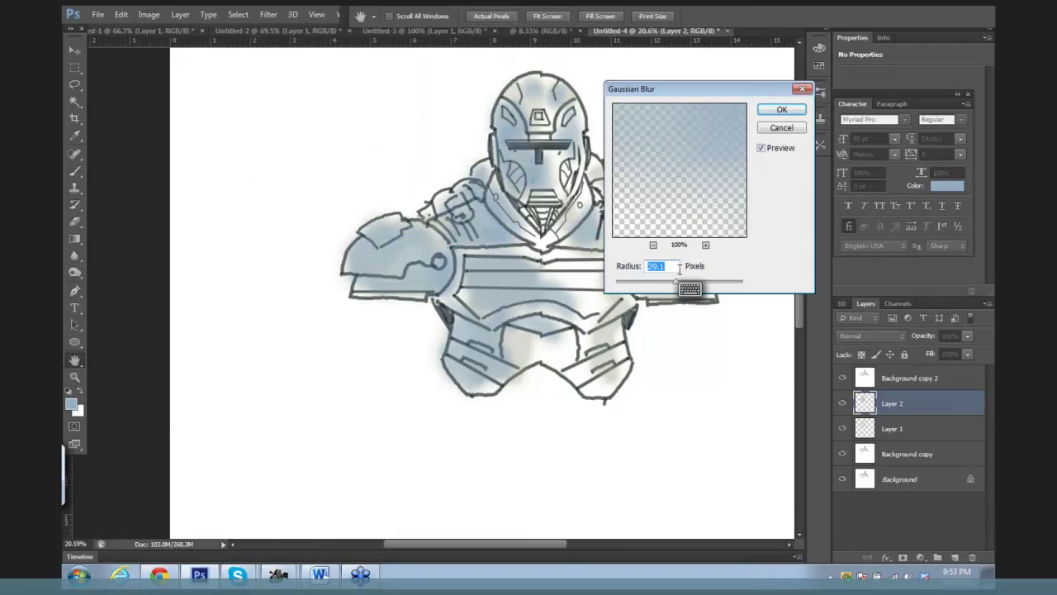
pyautogui.click(690, 287)
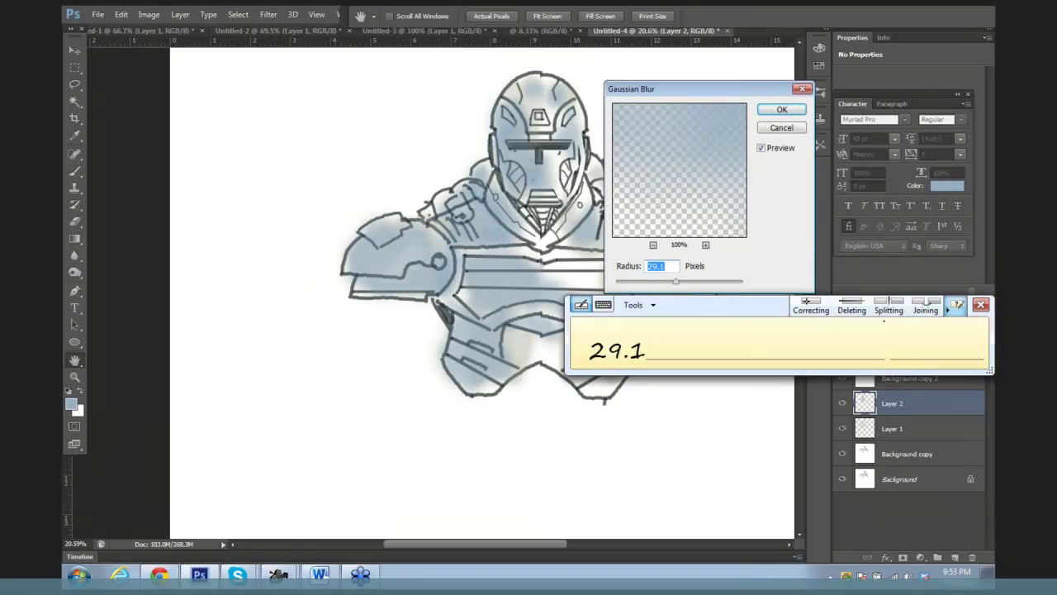
pyautogui.click(981, 306)
pyautogui.moveTo(677, 283)
pyautogui.mouseDown()
pyautogui.moveTo(710, 285)
pyautogui.moveTo(686, 289)
pyautogui.mouseUp()
pyautogui.click(689, 287)
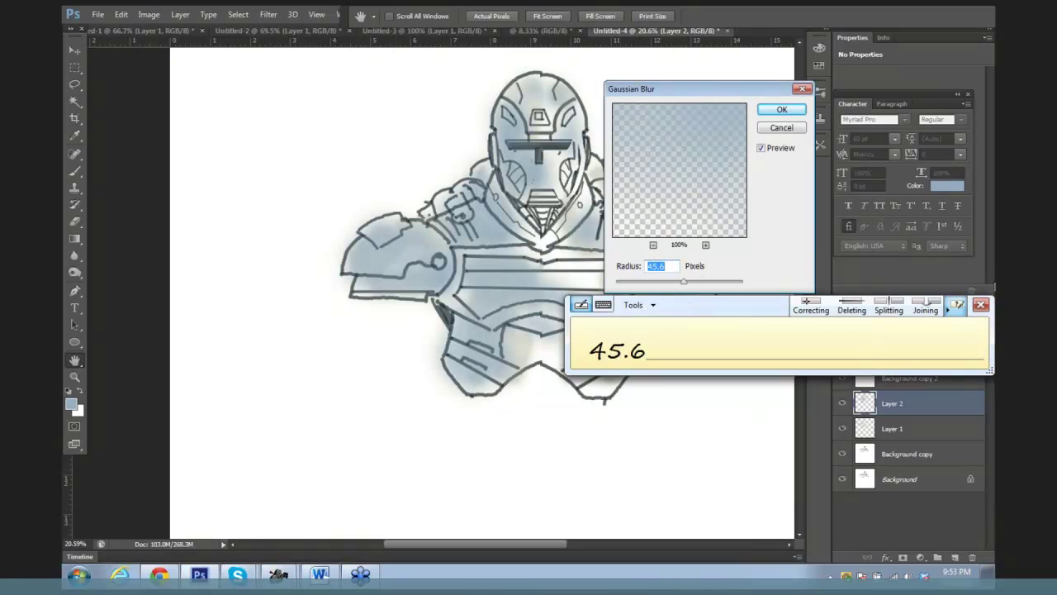
pyautogui.click(981, 304)
pyautogui.click(677, 283)
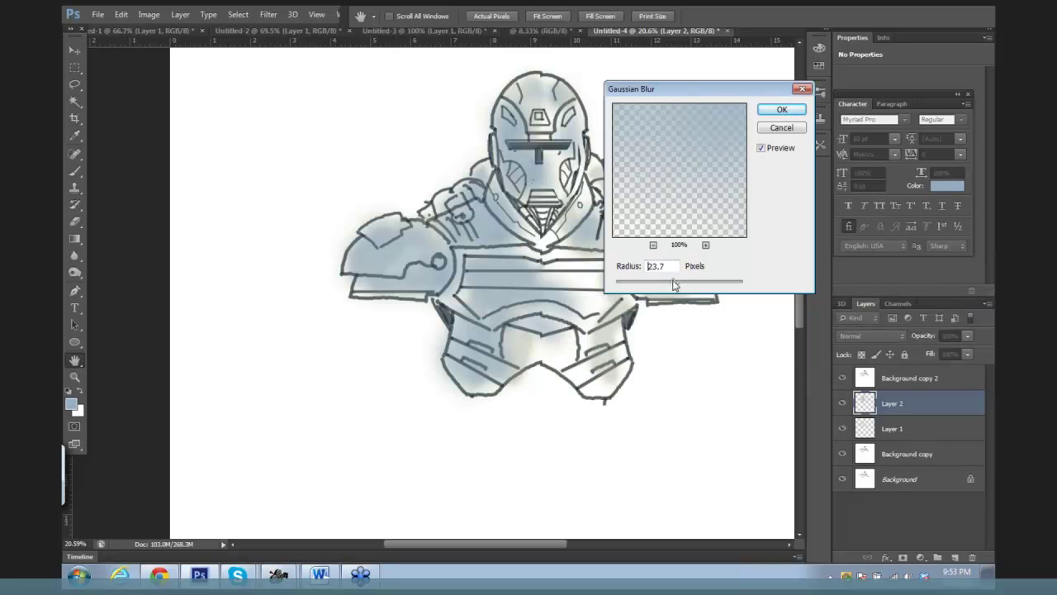
pyautogui.click(779, 109)
pyautogui.press('b')
pyautogui.press('e')
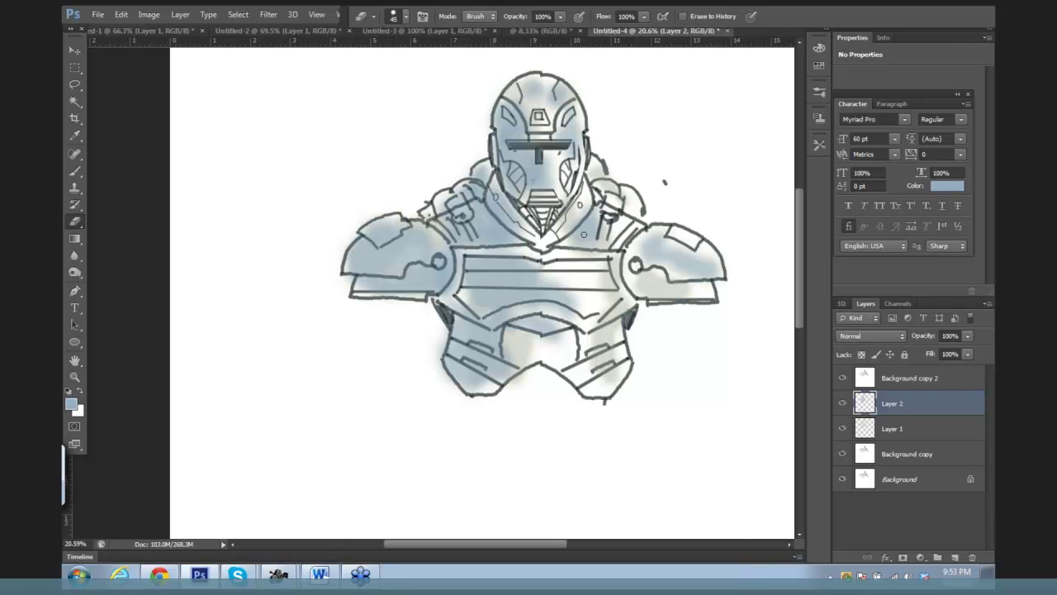
pyautogui.scroll(-5, 621, 219)
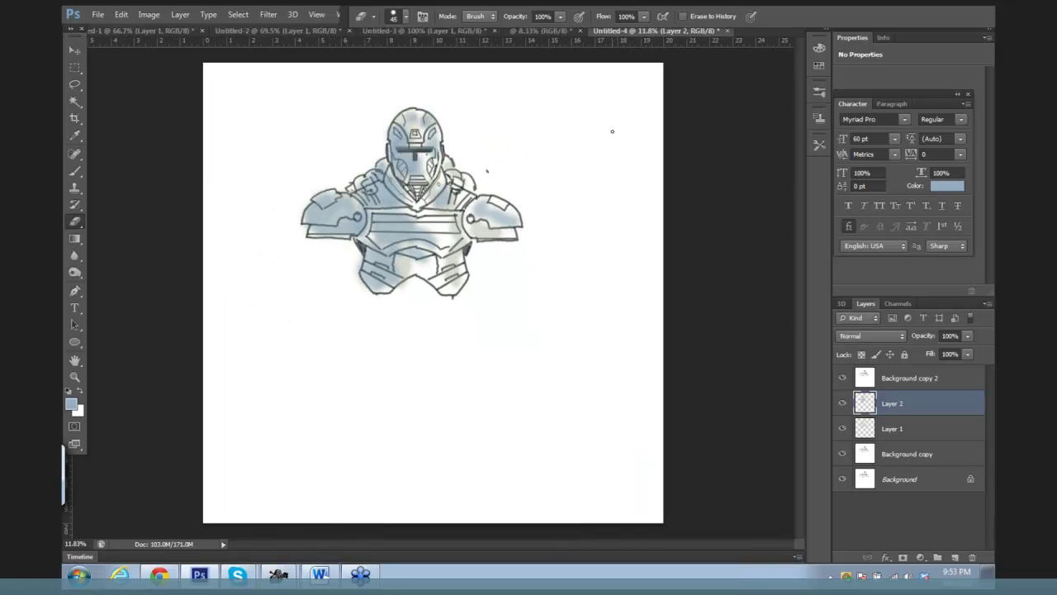
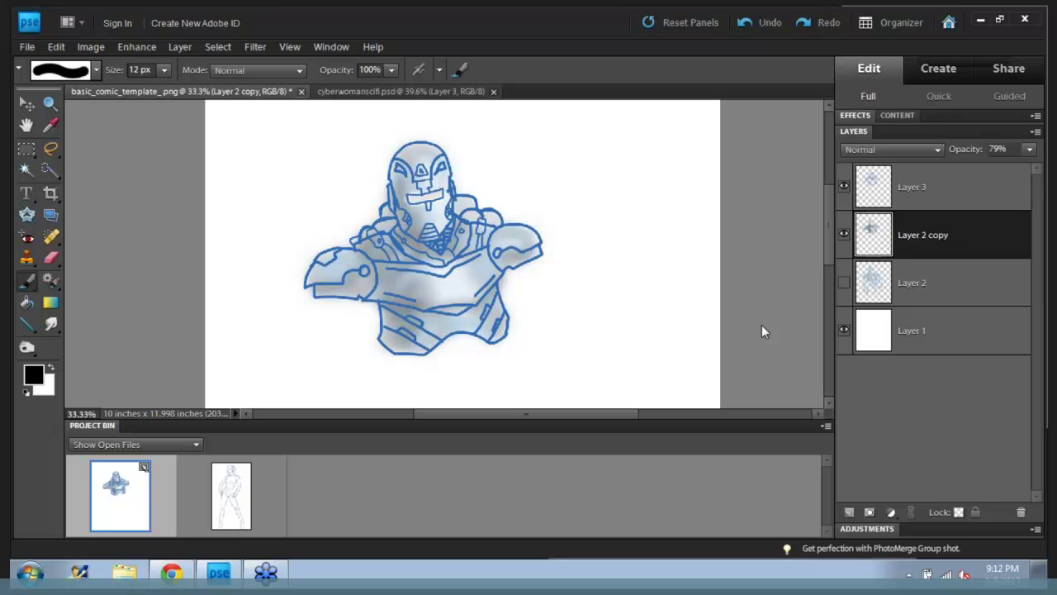
pyautogui.click(265, 572)
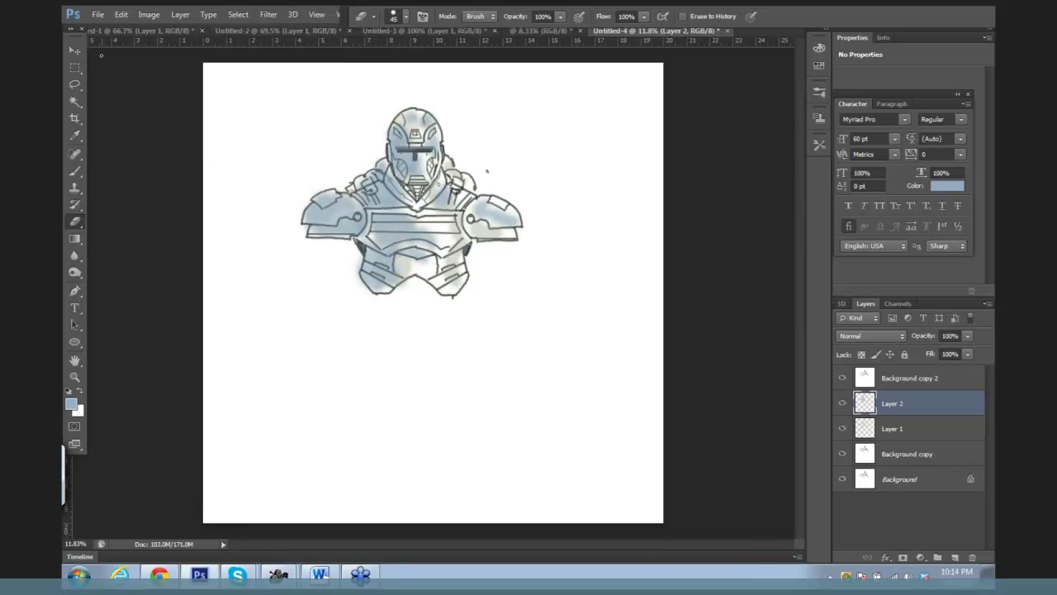
# Step: Select a rectangular area around the whole armoured figure and cut the blue shading from Layer 2
pyautogui.press('m')
pyautogui.moveTo(280, 91)
pyautogui.mouseDown()
pyautogui.moveTo(335, 160)
pyautogui.moveTo(541, 357)
pyautogui.mouseUp()
pyautogui.click(122, 15)
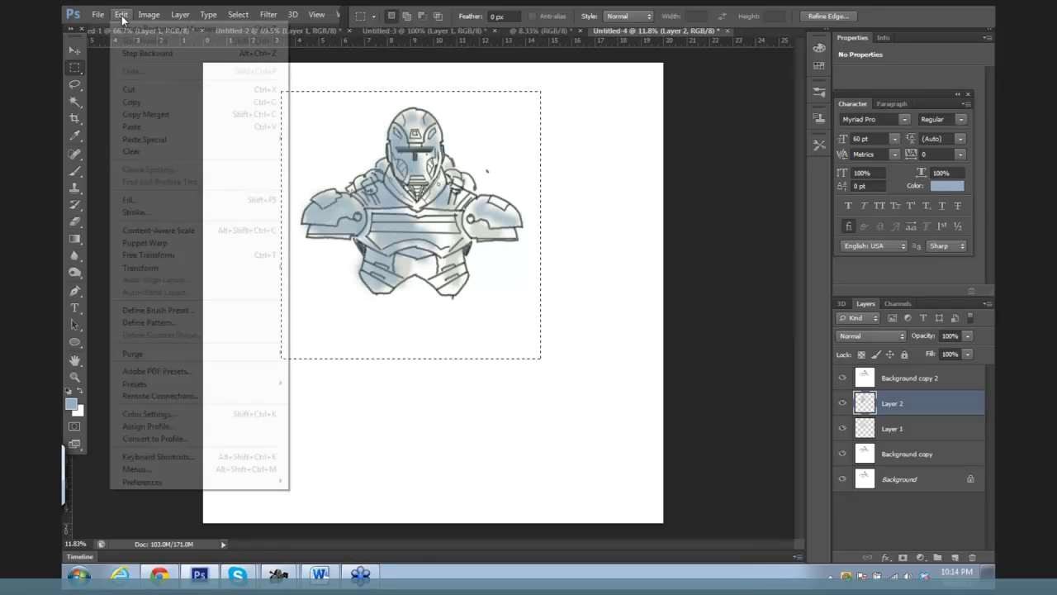
pyautogui.click(132, 89)
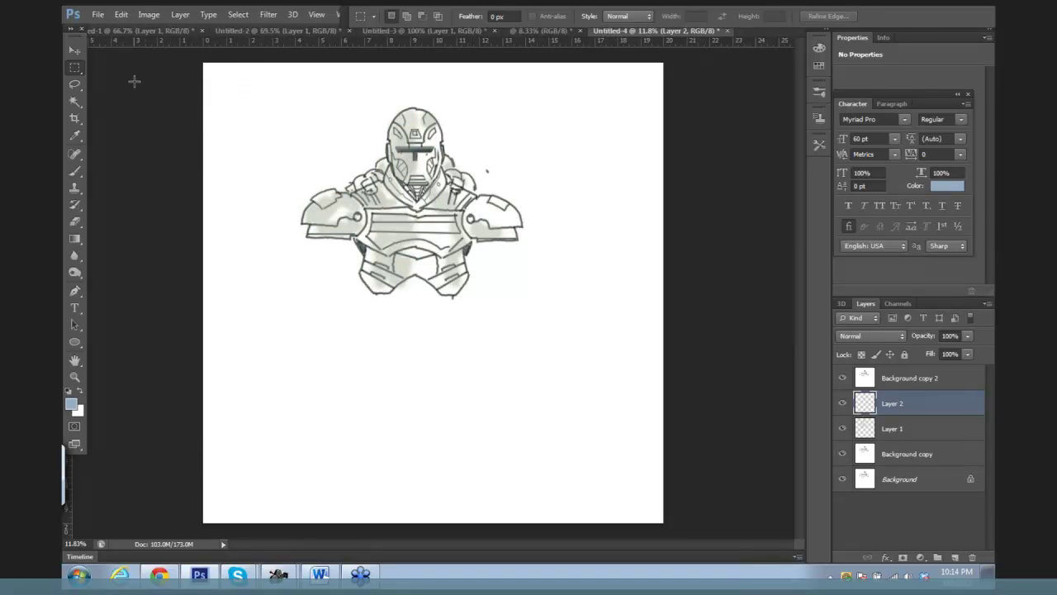
# Step: Flatten all layers of the armoured figure drawing into a single background layer
pyautogui.click(150, 15)
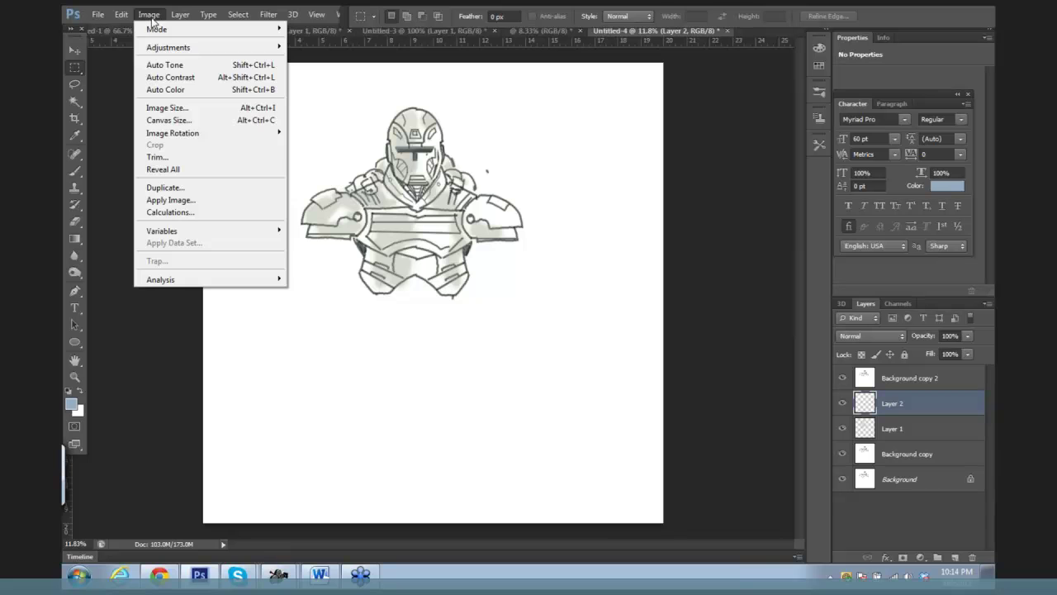
pyautogui.moveTo(180, 14)
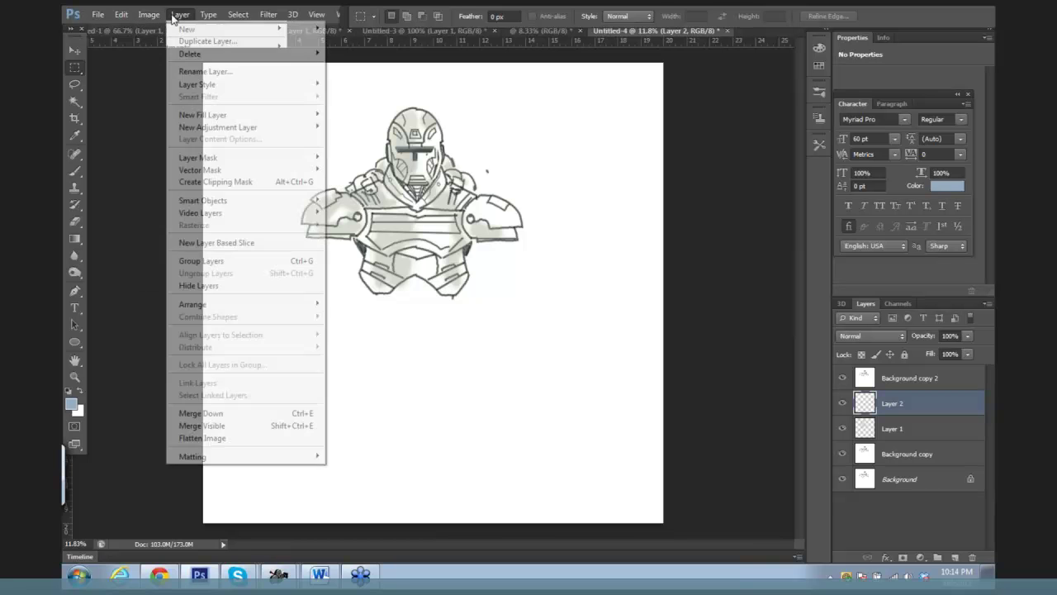
pyautogui.click(185, 437)
# Step: Select a rectangular area around the whole armoured figure and cut it from the flattened background
pyautogui.moveTo(244, 83); pyautogui.dragTo(526, 346)
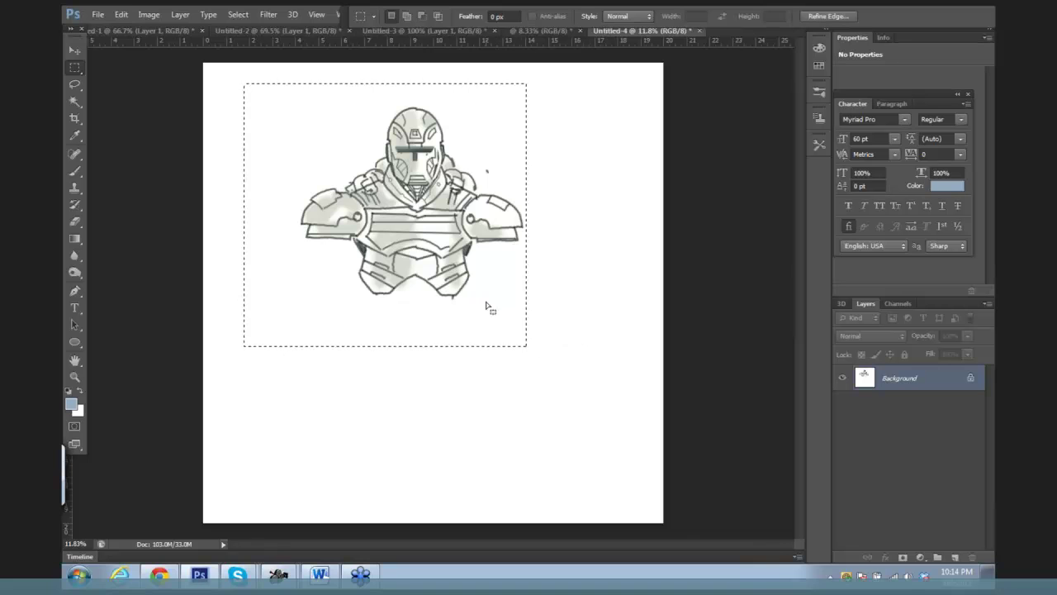
pyautogui.click(120, 14)
pyautogui.click(130, 89)
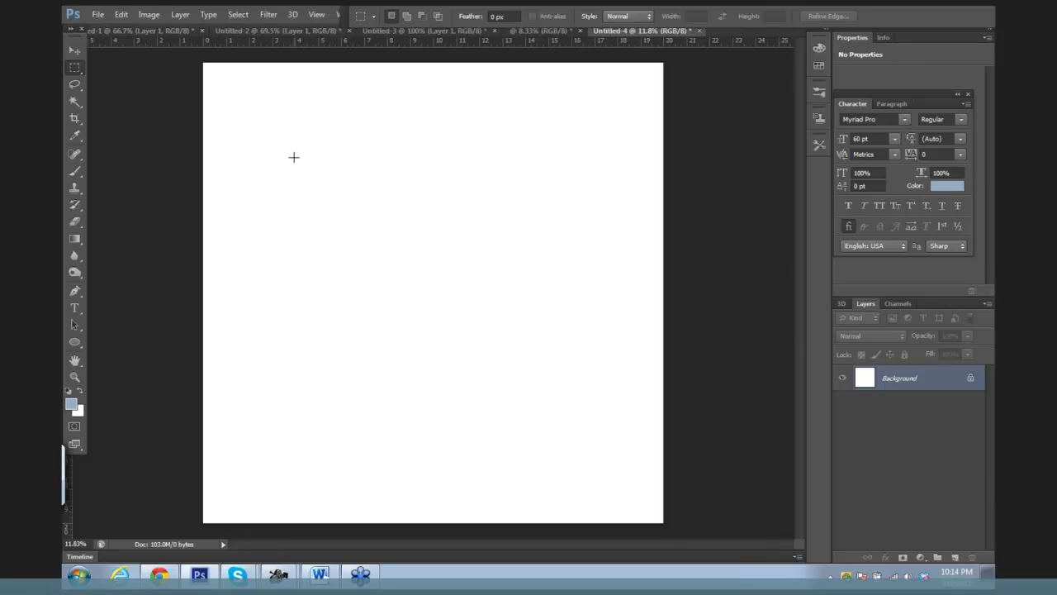
# Step: Add a new layer above the background and set the brush's foreground colour to black (000000)
pyautogui.click(955, 556)
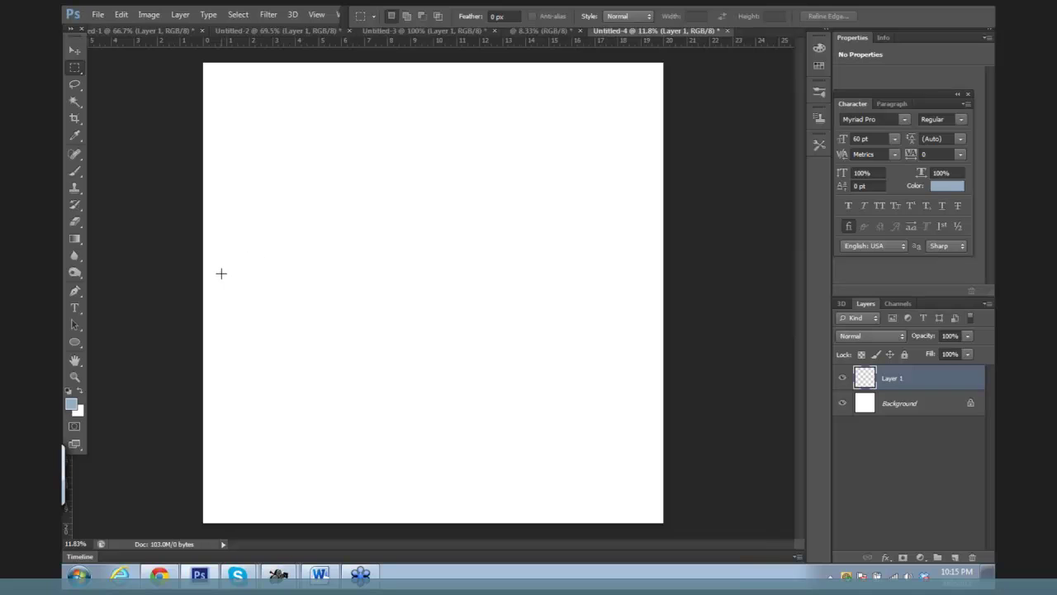
pyautogui.press('b')
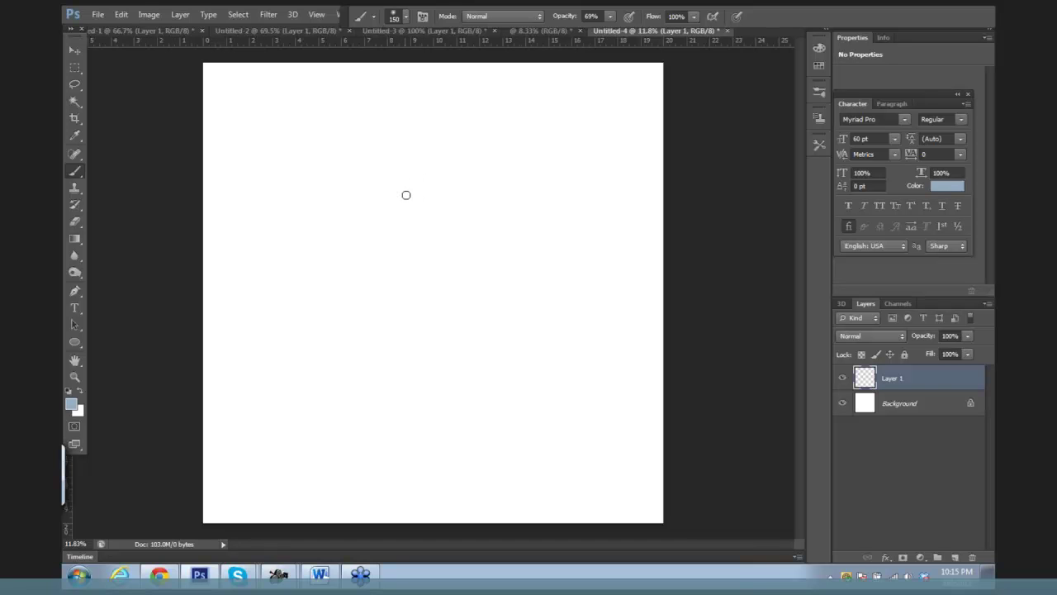
pyautogui.click(71, 404)
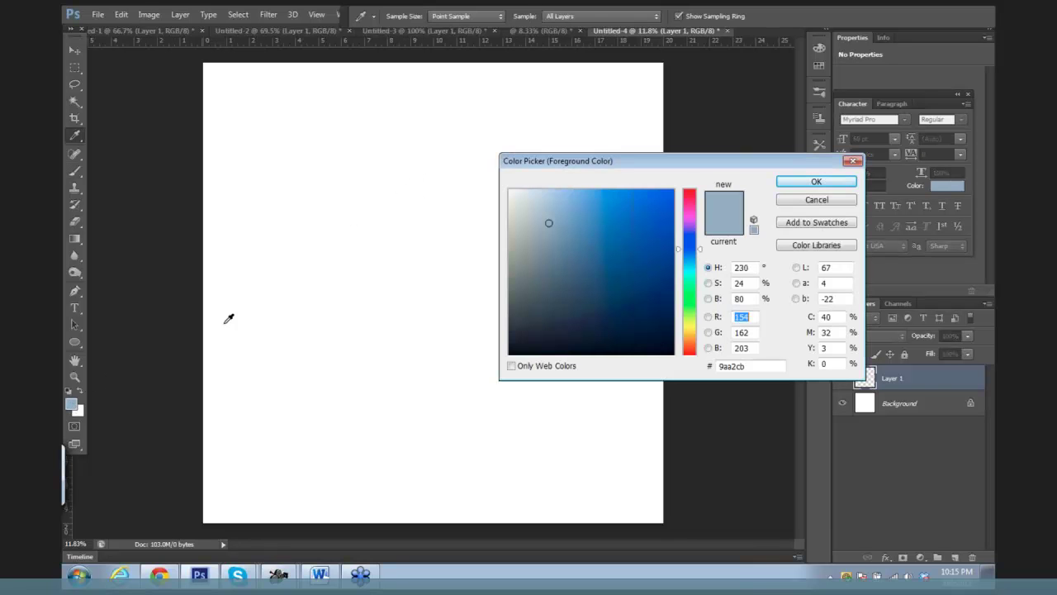
pyautogui.click(525, 354)
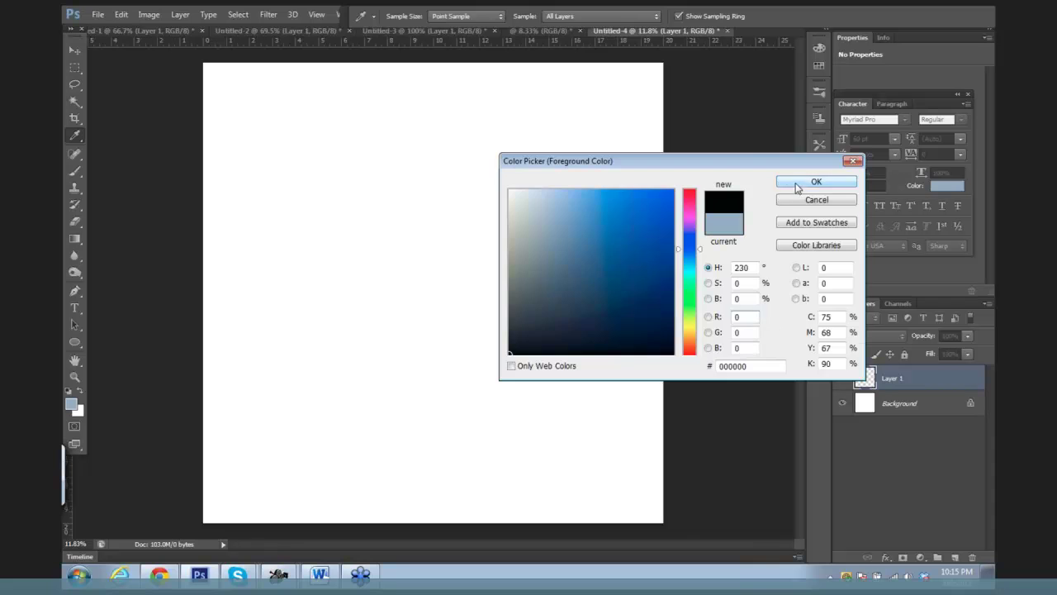
pyautogui.click(794, 183)
pyautogui.moveTo(340, 212); pyautogui.dragTo(341, 220)
pyautogui.hotkey('ctrl', 'z')
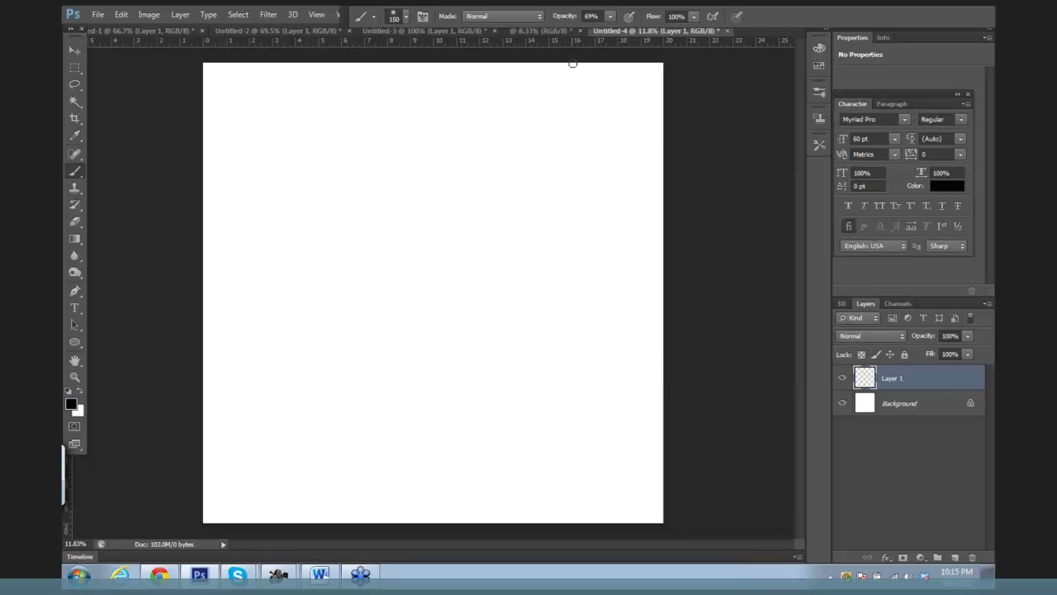
# Step: Set the brush opacity to 100% and its size to 300, undoing the test stroke
pyautogui.click(610, 17)
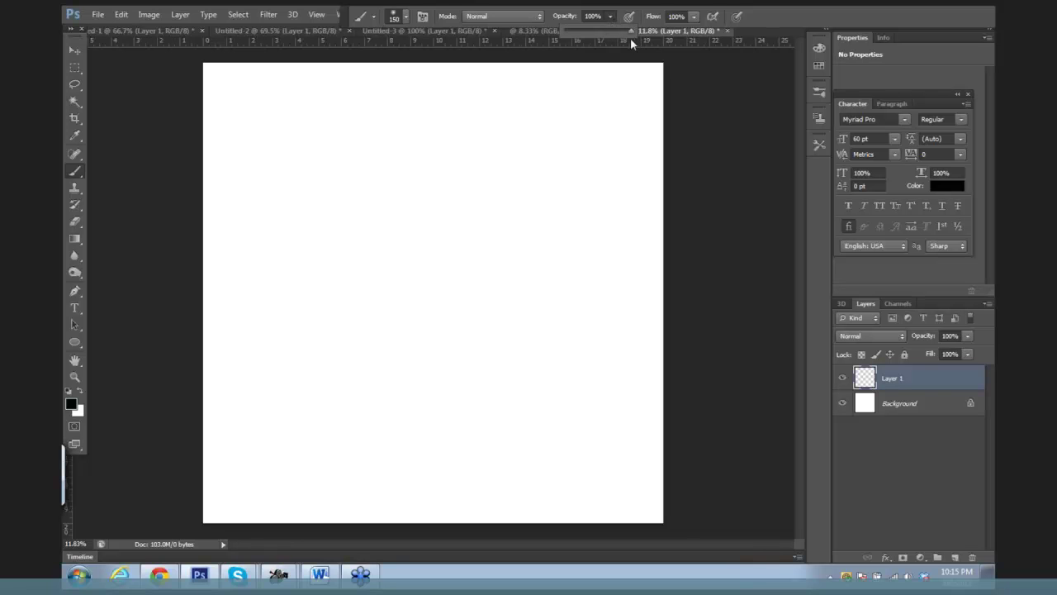
pyautogui.click(312, 145)
pyautogui.press(']')
pyautogui.press(']')
pyautogui.press(']')
pyautogui.press(']')
pyautogui.moveTo(308, 144); pyautogui.dragTo(308, 150)
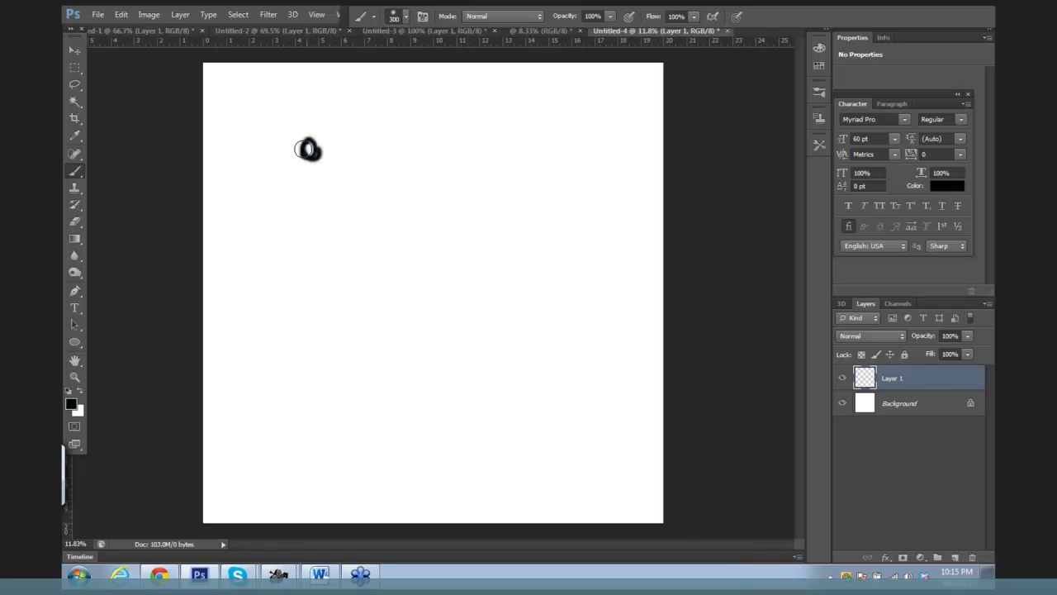
pyautogui.hotkey('ctrl', 'z')
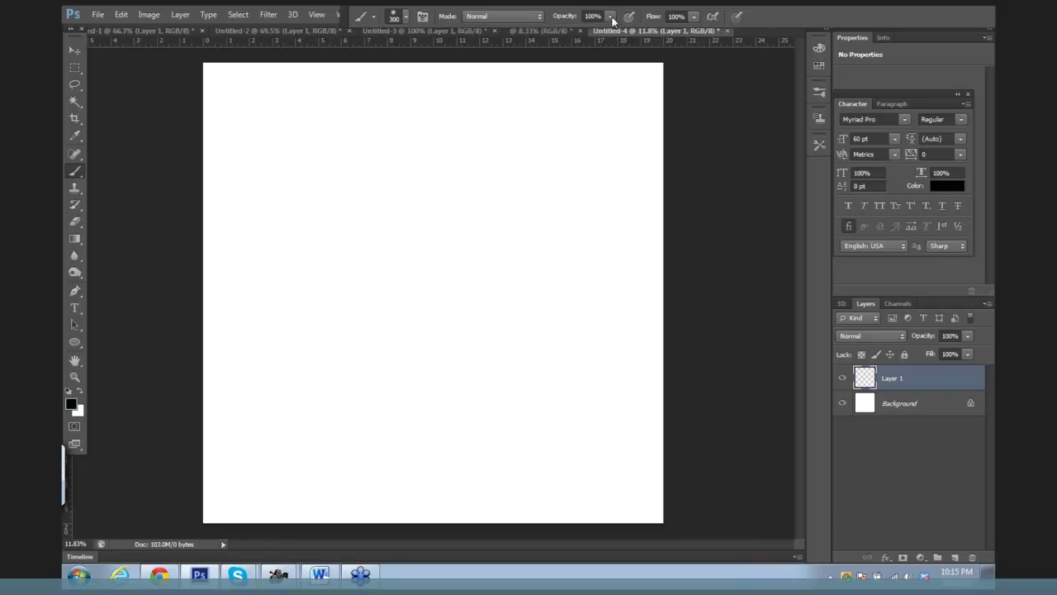
# Step: Choose a hard-edged brush and paint a solid black head-and-shoulders silhouette in the canvas's upper-left area
pyautogui.click(405, 17)
pyautogui.click(388, 117)
pyautogui.click(678, 130)
pyautogui.moveTo(291, 136)
pyautogui.mouseDown()
pyautogui.moveTo(286, 147)
pyautogui.moveTo(289, 126)
pyautogui.moveTo(312, 139)
pyautogui.moveTo(269, 145)
pyautogui.moveTo(264, 167)
pyautogui.moveTo(303, 141)
pyautogui.moveTo(310, 151)
pyautogui.moveTo(262, 175)
pyautogui.moveTo(241, 225)
pyautogui.moveTo(274, 192)
pyautogui.moveTo(268, 185)
pyautogui.moveTo(288, 199)
pyautogui.moveTo(310, 178)
pyautogui.moveTo(307, 159)
pyautogui.moveTo(325, 211)
pyautogui.moveTo(256, 224)
pyautogui.moveTo(251, 213)
pyautogui.moveTo(262, 231)
pyautogui.moveTo(285, 233)
pyautogui.moveTo(305, 232)
pyautogui.moveTo(323, 213)
pyautogui.mouseUp()
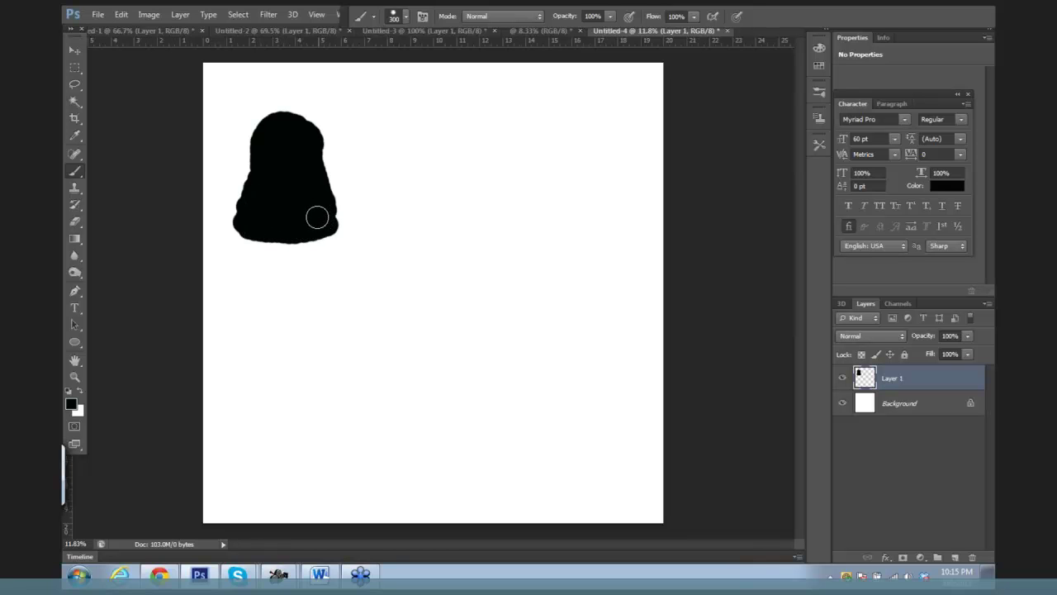
# Step: Erase along both edges of the black silhouette to carve out the face contour and a narrower neck
pyautogui.press('e')
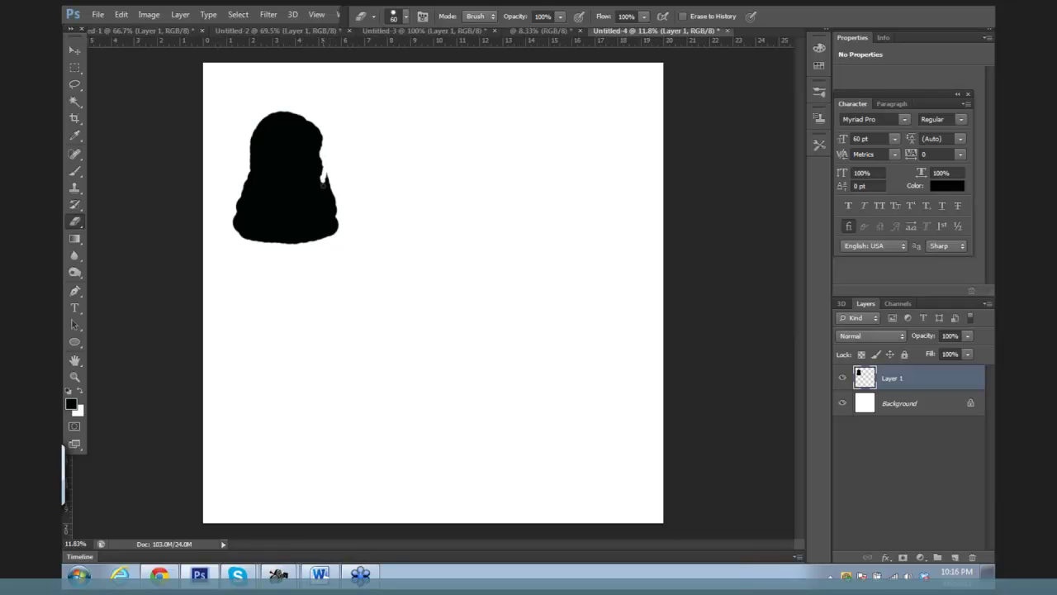
pyautogui.moveTo(326, 179); pyautogui.dragTo(334, 201)
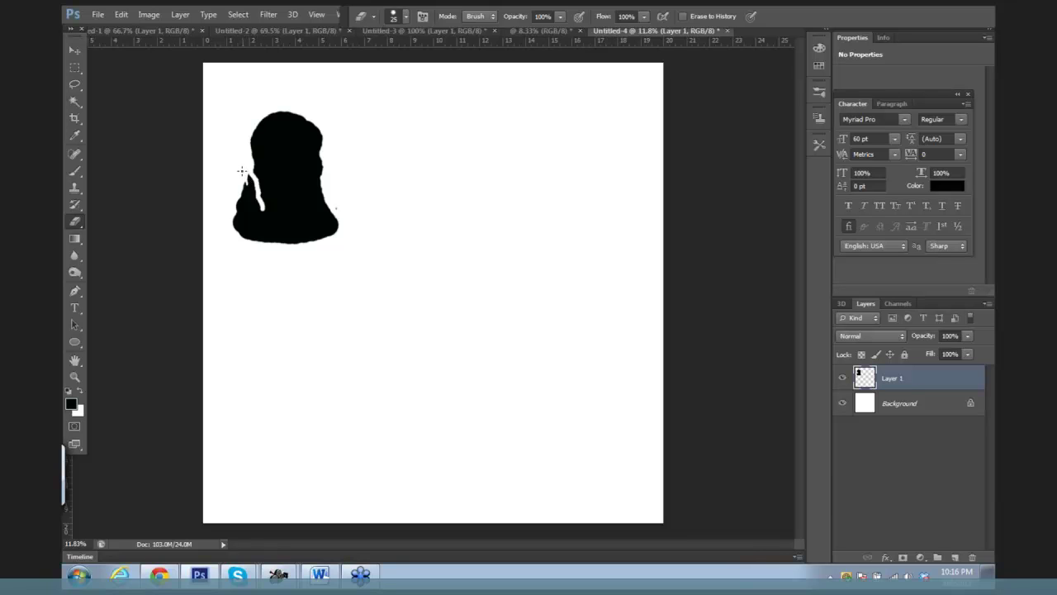
pyautogui.press(']')
pyautogui.moveTo(242, 169)
pyautogui.mouseDown()
pyautogui.moveTo(254, 205)
pyautogui.moveTo(244, 217)
pyautogui.moveTo(247, 183)
pyautogui.moveTo(255, 208)
pyautogui.moveTo(234, 218)
pyautogui.moveTo(255, 207)
pyautogui.moveTo(252, 224)
pyautogui.moveTo(258, 212)
pyautogui.mouseUp()
pyautogui.press(']')
pyautogui.press(']')
pyautogui.press(']')
pyautogui.press(']')
pyautogui.press(']')
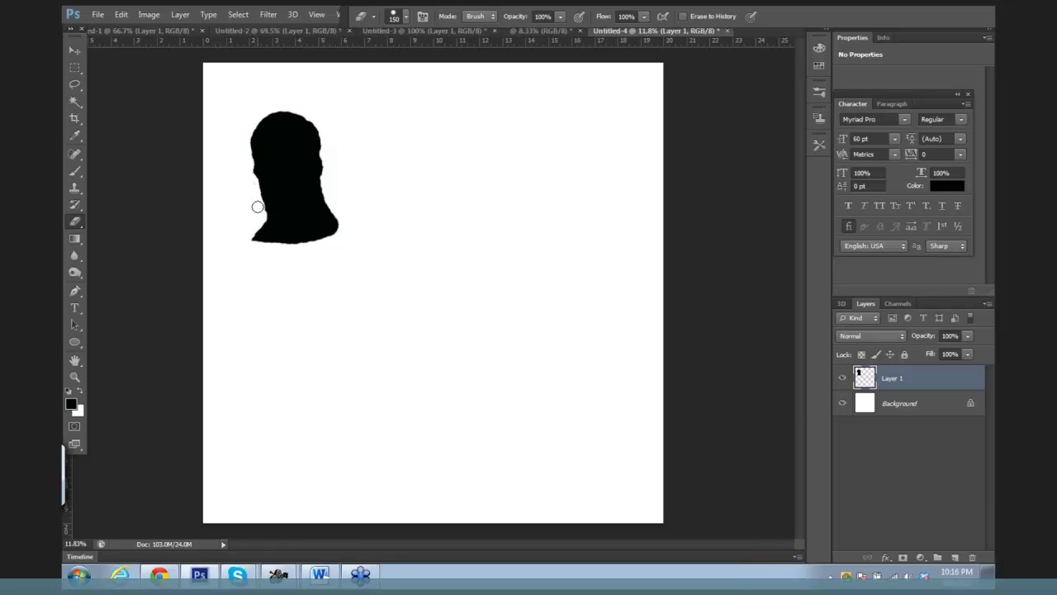
# Step: Reduce the brush size to 90 and paint black shoulder slopes on both sides of the silhouette's neck
pyautogui.press('b')
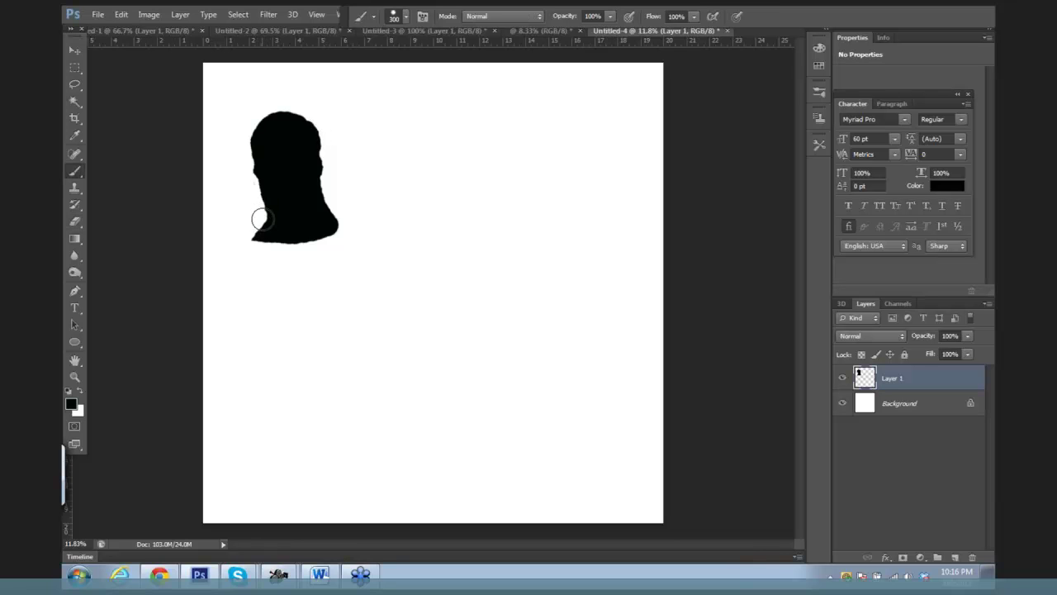
pyautogui.press('[')
pyautogui.press('[')
pyautogui.press('[')
pyautogui.press('[')
pyautogui.press('[')
pyautogui.press('[')
pyautogui.moveTo(259, 212); pyautogui.dragTo(242, 227)
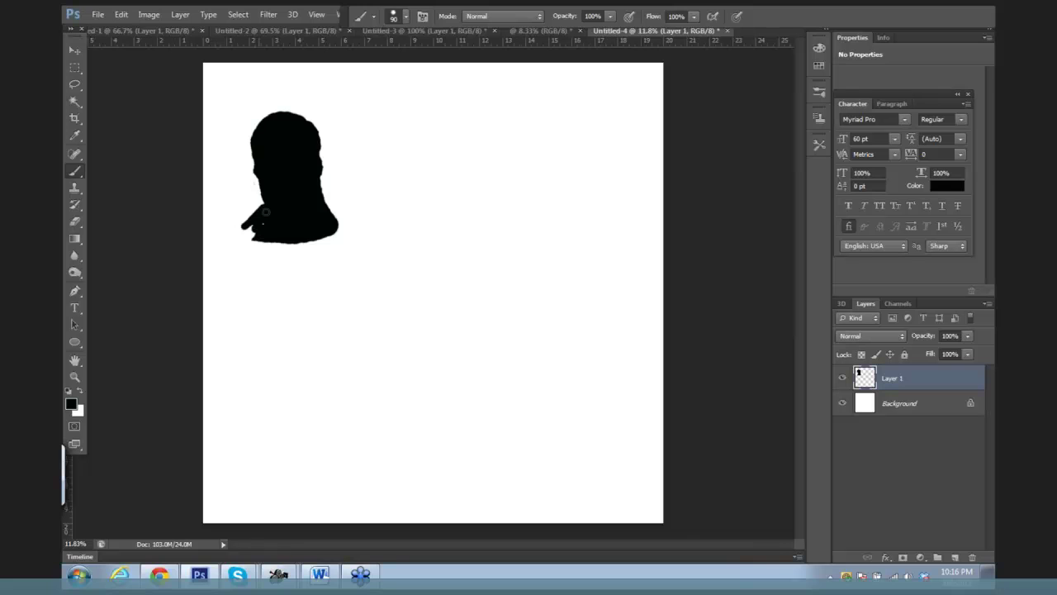
pyautogui.moveTo(327, 205)
pyautogui.mouseDown()
pyautogui.moveTo(345, 218)
pyautogui.moveTo(335, 210)
pyautogui.mouseUp()
# Step: Choose dark grey 3a3b3d as the foreground colour and paint two slanted eye strokes on the silhouette's face
pyautogui.click(72, 404)
pyautogui.moveTo(517, 322); pyautogui.dragTo(517, 310)
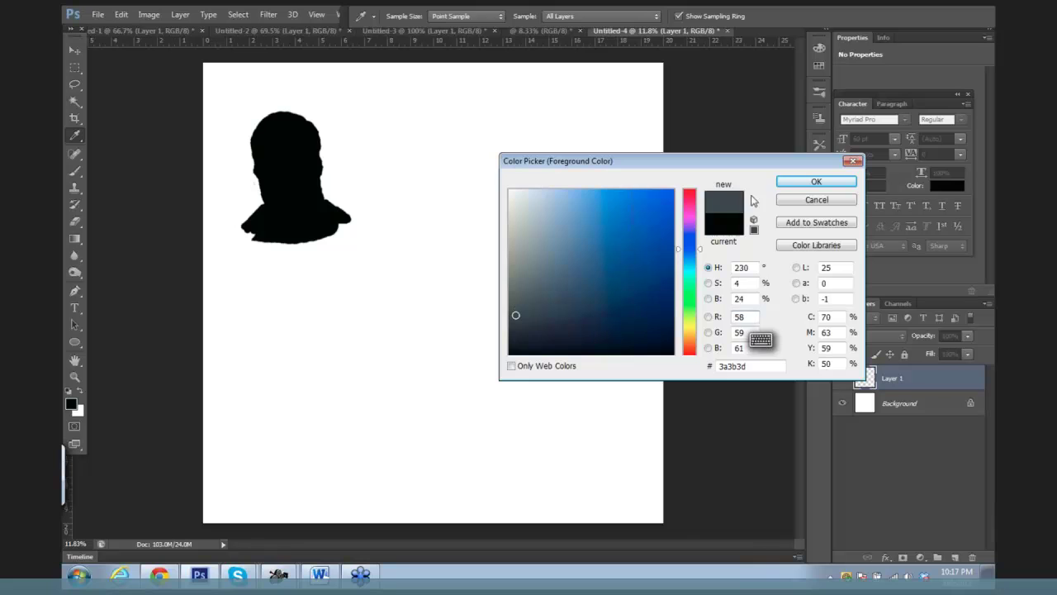
pyautogui.click(811, 180)
pyautogui.moveTo(266, 166); pyautogui.dragTo(307, 157)
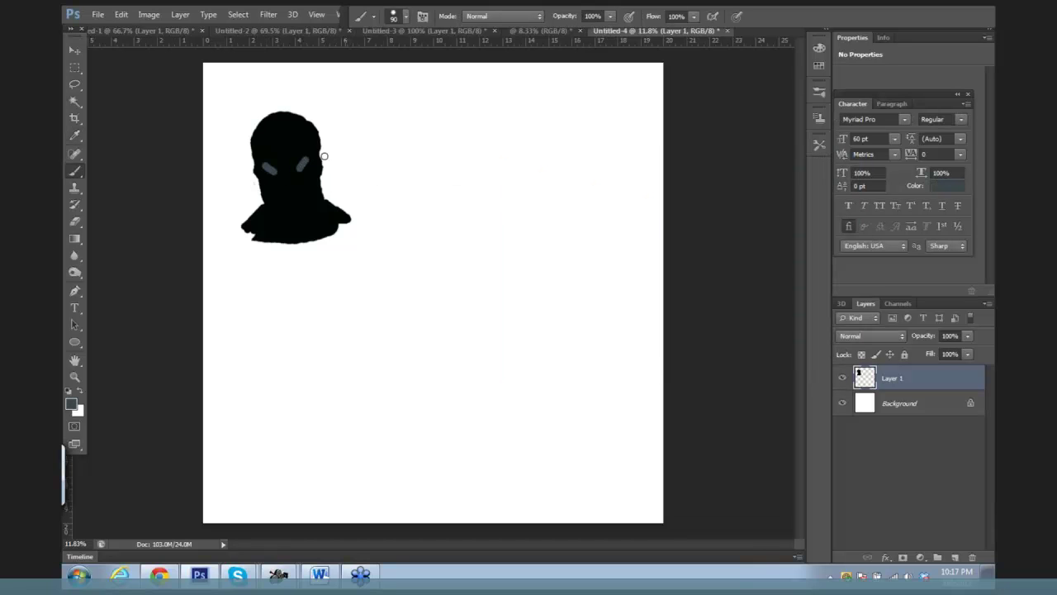
# Step: Undo the two dark grey eye strokes on the silhouette
pyautogui.click(120, 14)
pyautogui.click(128, 51)
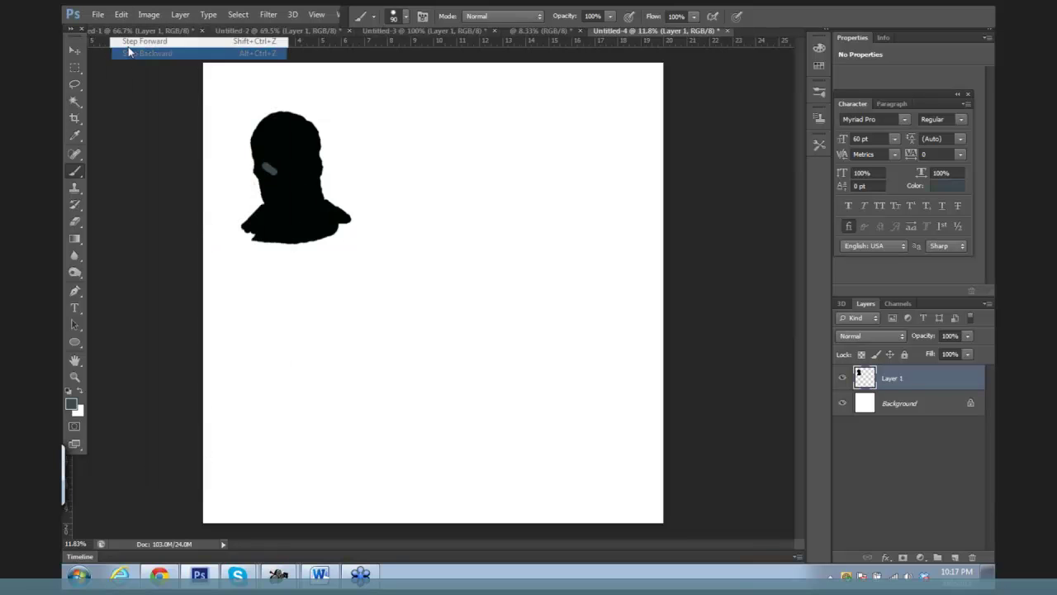
pyautogui.click(121, 15)
pyautogui.click(132, 52)
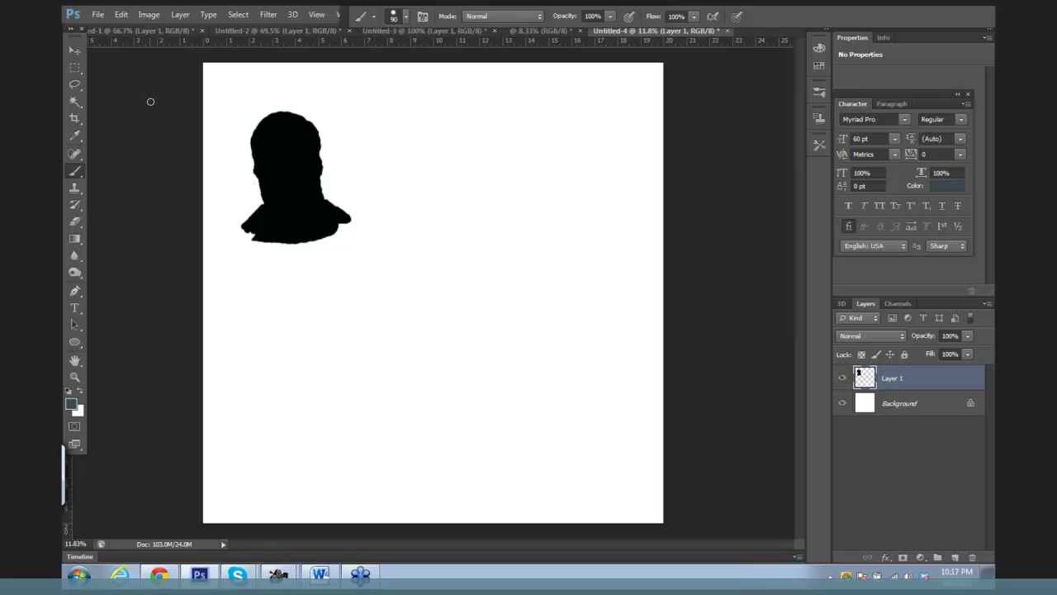
# Step: Select the black silhouette, scale it to 57.55% width and 77.53% height near the canvas's upper-left corner, and deselect
pyautogui.click(75, 67)
pyautogui.moveTo(215, 89)
pyautogui.mouseDown()
pyautogui.moveTo(404, 284)
pyautogui.moveTo(360, 235)
pyautogui.moveTo(327, 247)
pyautogui.mouseUp()
pyautogui.hotkey('ctrl', 't')
pyautogui.moveTo(271, 156); pyautogui.dragTo(260, 125)
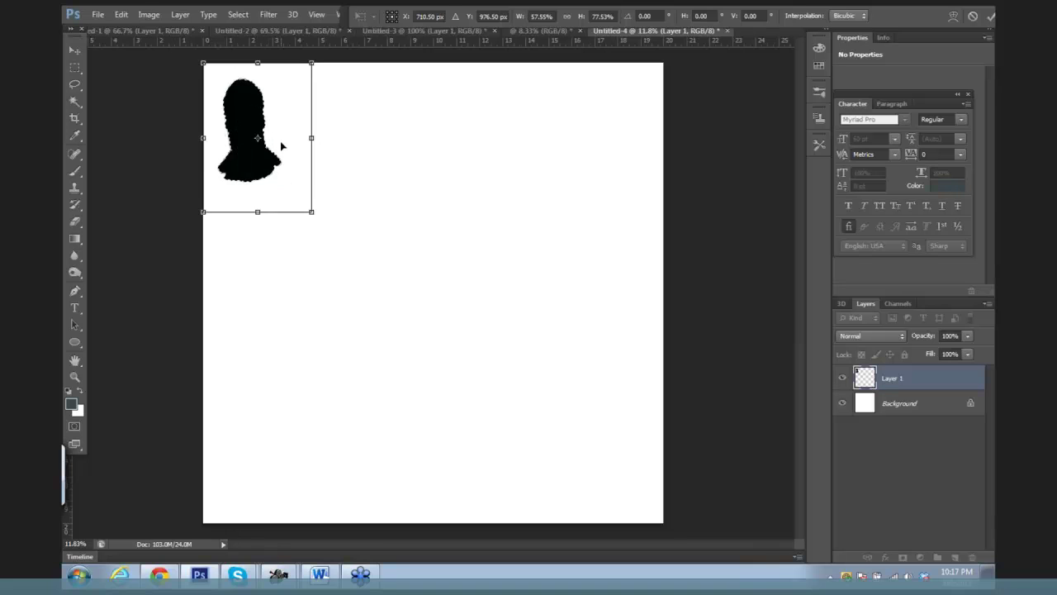
pyautogui.press('Return')
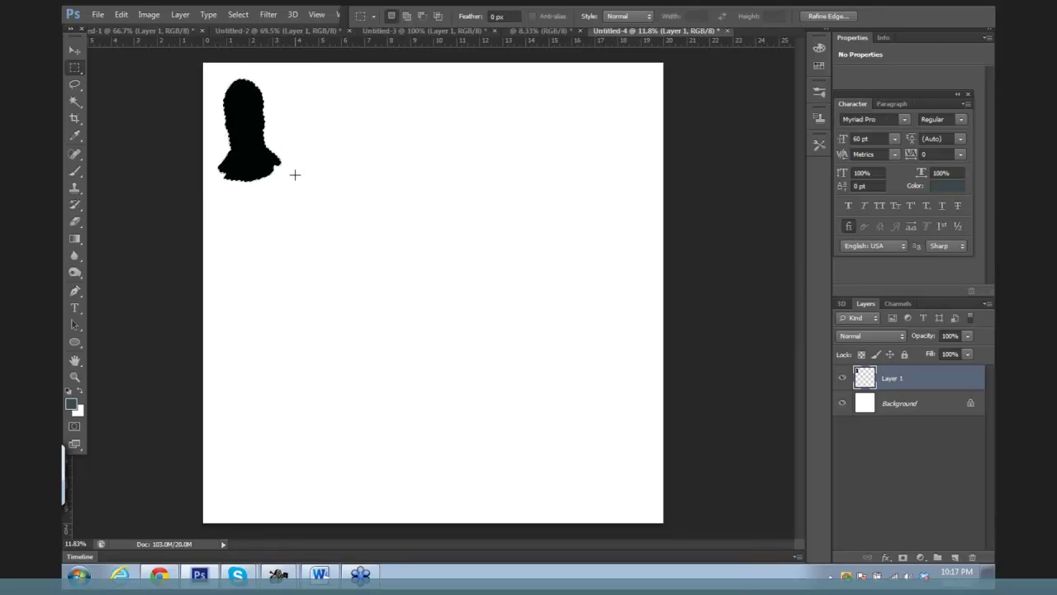
pyautogui.hotkey('ctrl', 'd')
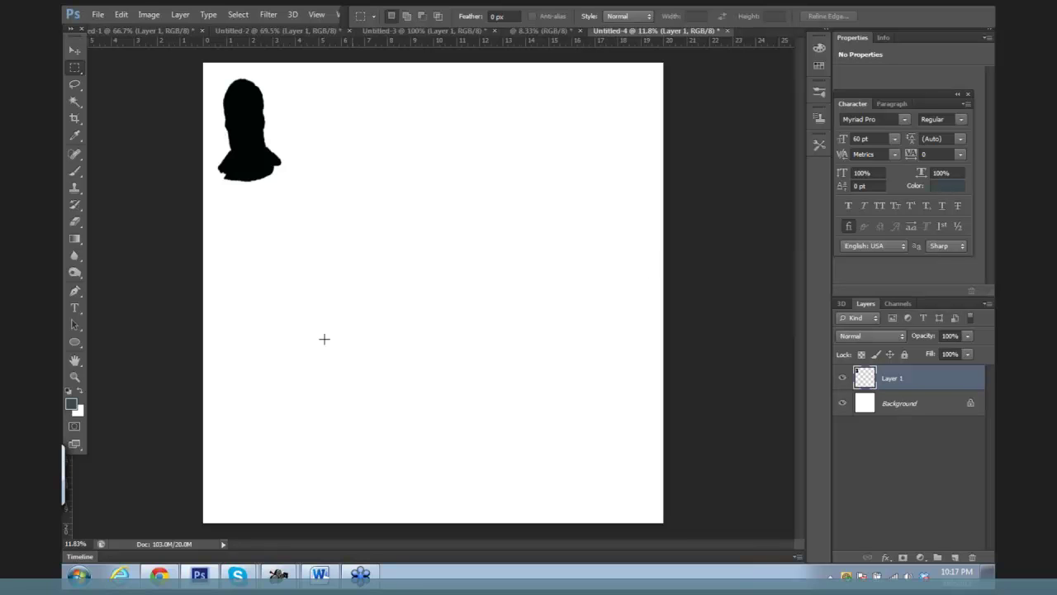
# Step: Choose a medium blue as the foreground colour and activate the Brush tool
pyautogui.click(71, 404)
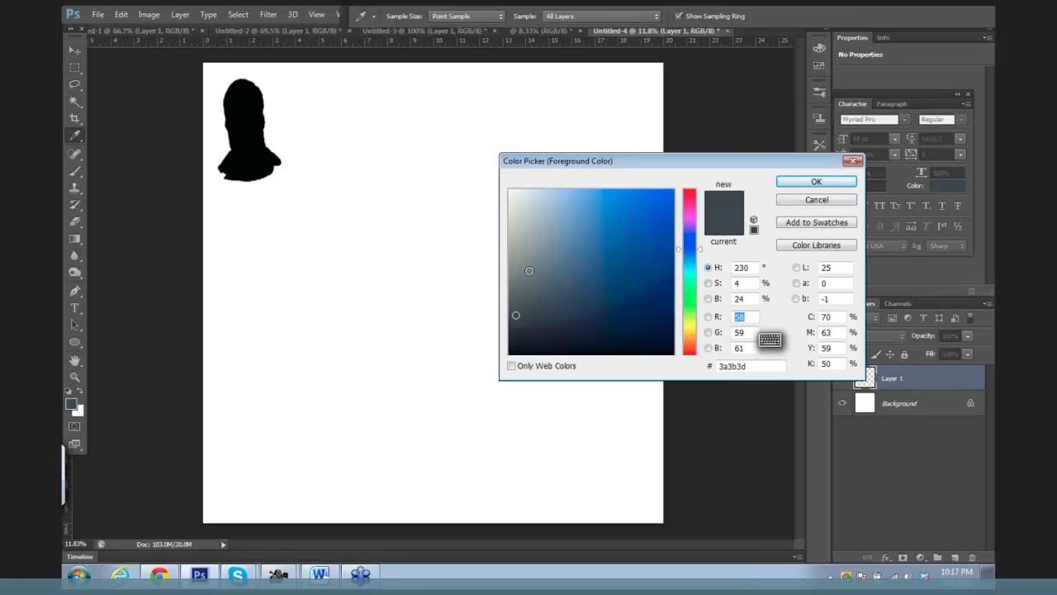
pyautogui.click(601, 196)
pyautogui.click(583, 213)
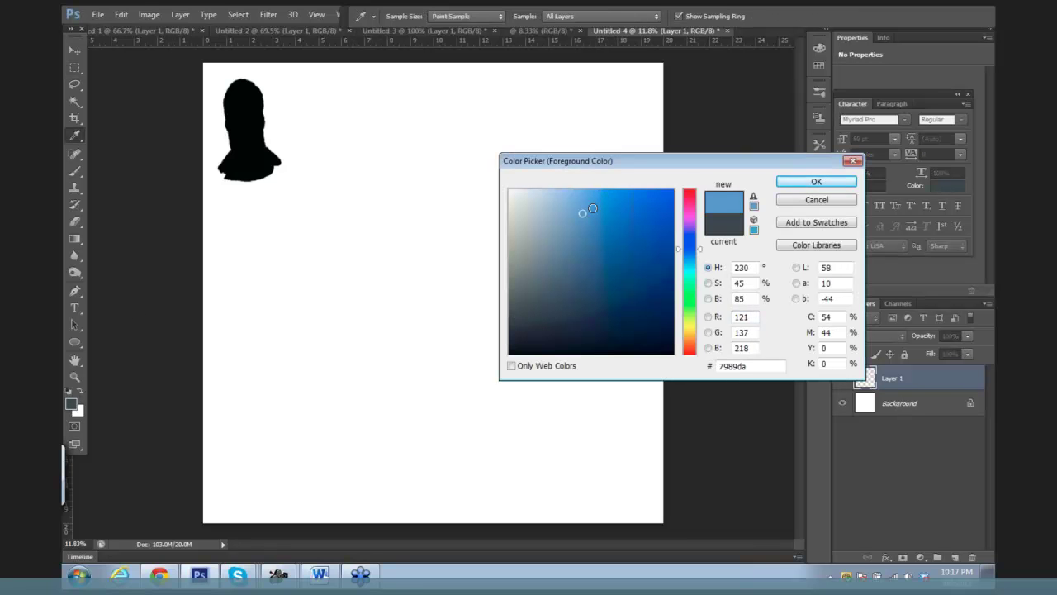
pyautogui.click(814, 180)
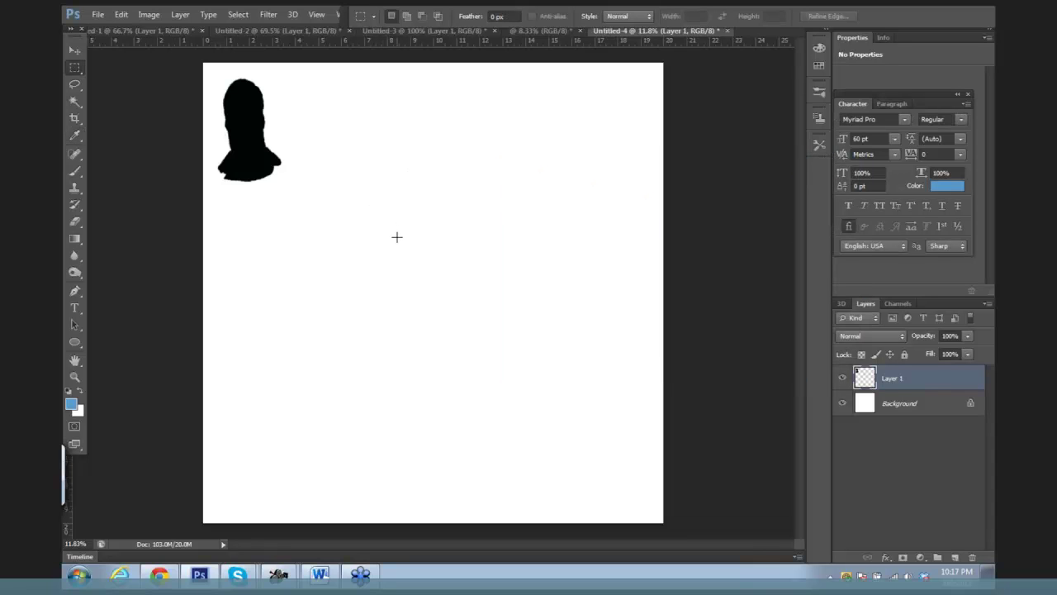
pyautogui.press('b')
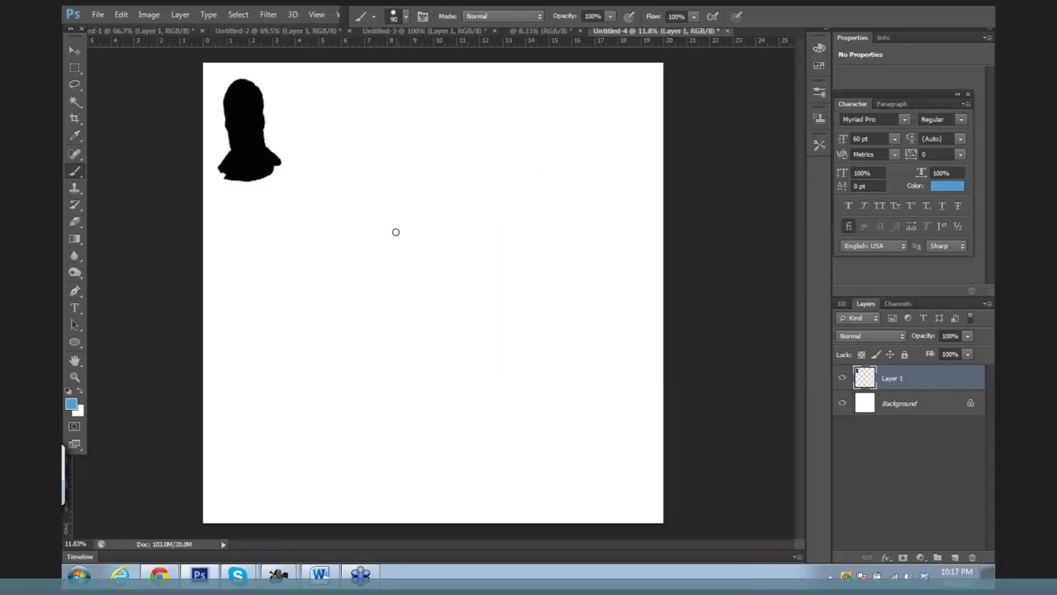
# Step: Try two blue brush strokes at full opacity in the middle of the canvas and undo them
pyautogui.moveTo(396, 219); pyautogui.dragTo(439, 265)
pyautogui.moveTo(395, 217); pyautogui.dragTo(442, 271)
pyautogui.hotkey('ctrl', 'z')
pyautogui.click(120, 14)
pyautogui.click(153, 48)
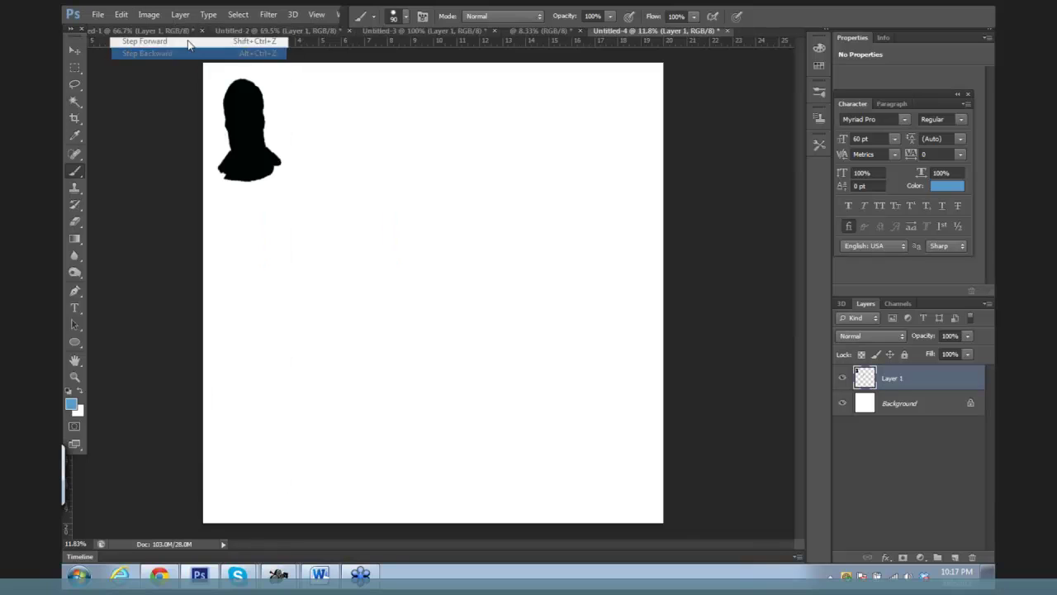
# Step: Set the brush opacity to 46% and sketch a blue head oval with neck, shoulder and jaw lines mid-canvas
pyautogui.moveTo(610, 16)
pyautogui.mouseDown()
pyautogui.moveTo(605, 34)
pyautogui.moveTo(570, 39)
pyautogui.moveTo(572, 48)
pyautogui.mouseUp()
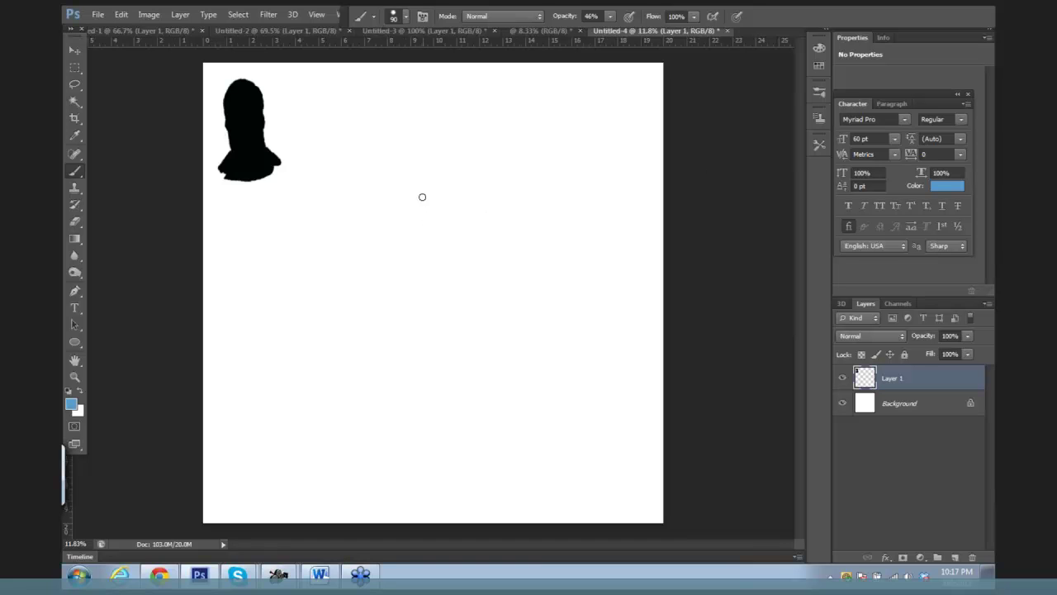
pyautogui.moveTo(437, 240)
pyautogui.mouseDown()
pyautogui.moveTo(380, 272)
pyautogui.moveTo(382, 220)
pyautogui.moveTo(375, 227)
pyautogui.moveTo(368, 257)
pyautogui.moveTo(456, 273)
pyautogui.moveTo(418, 323)
pyautogui.moveTo(432, 218)
pyautogui.moveTo(412, 194)
pyautogui.moveTo(382, 289)
pyautogui.mouseUp()
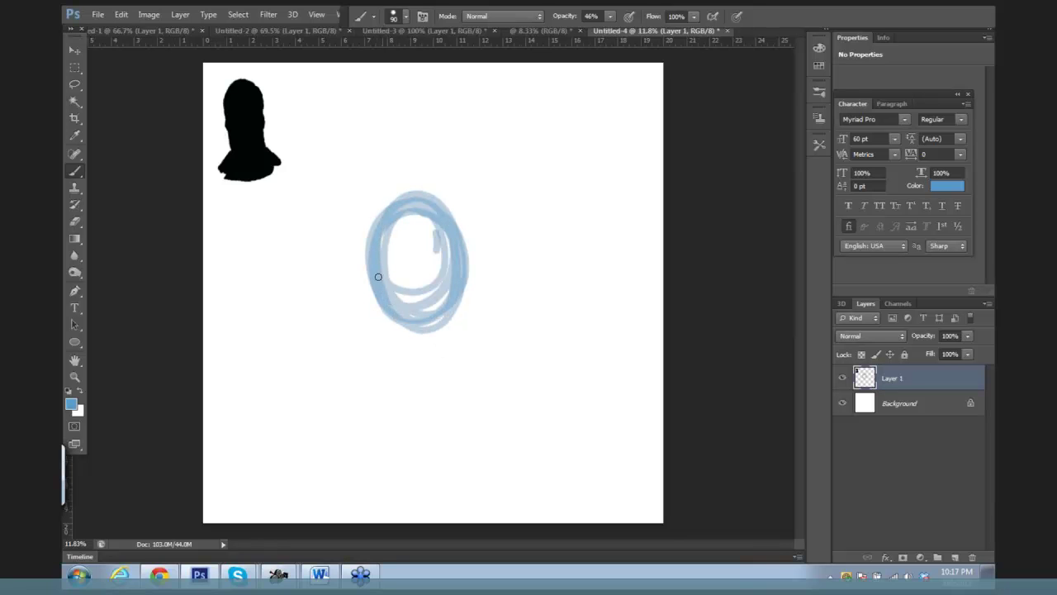
pyautogui.moveTo(374, 270)
pyautogui.mouseDown()
pyautogui.moveTo(349, 369)
pyautogui.moveTo(309, 391)
pyautogui.mouseUp()
pyautogui.moveTo(327, 385); pyautogui.dragTo(349, 350)
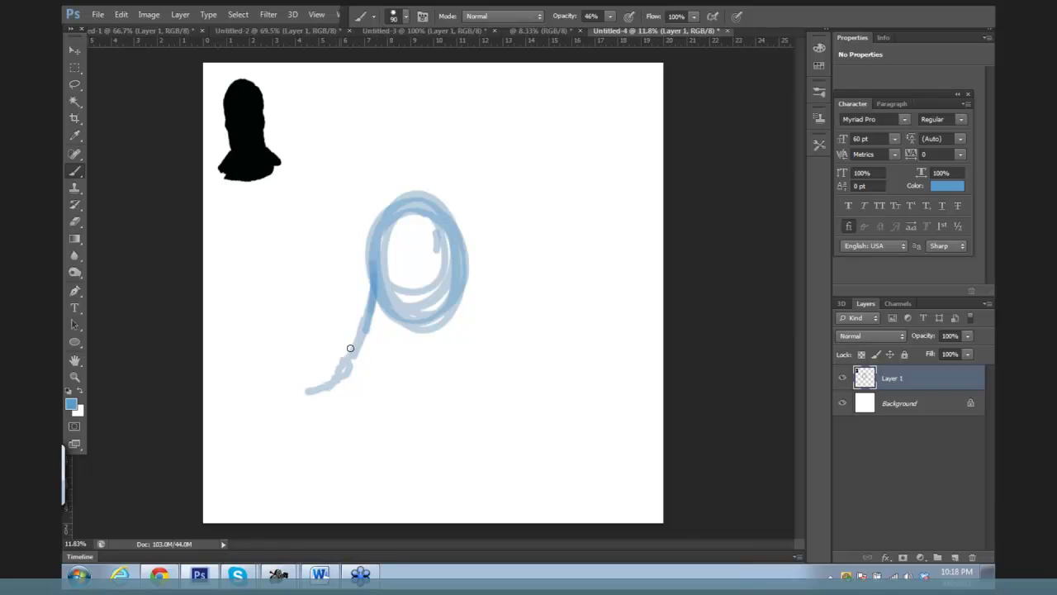
pyautogui.moveTo(464, 286)
pyautogui.mouseDown()
pyautogui.moveTo(471, 344)
pyautogui.moveTo(481, 336)
pyautogui.moveTo(521, 360)
pyautogui.mouseUp()
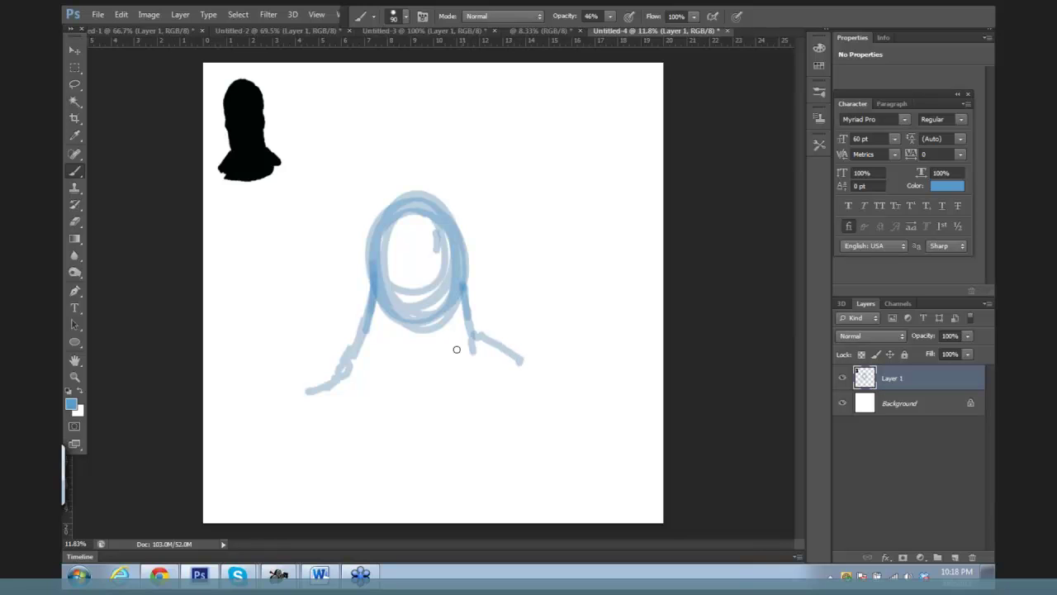
pyautogui.moveTo(417, 347); pyautogui.dragTo(436, 347)
pyautogui.moveTo(376, 309)
pyautogui.mouseDown()
pyautogui.moveTo(448, 352)
pyautogui.moveTo(418, 350)
pyautogui.moveTo(444, 347)
pyautogui.moveTo(462, 303)
pyautogui.mouseUp()
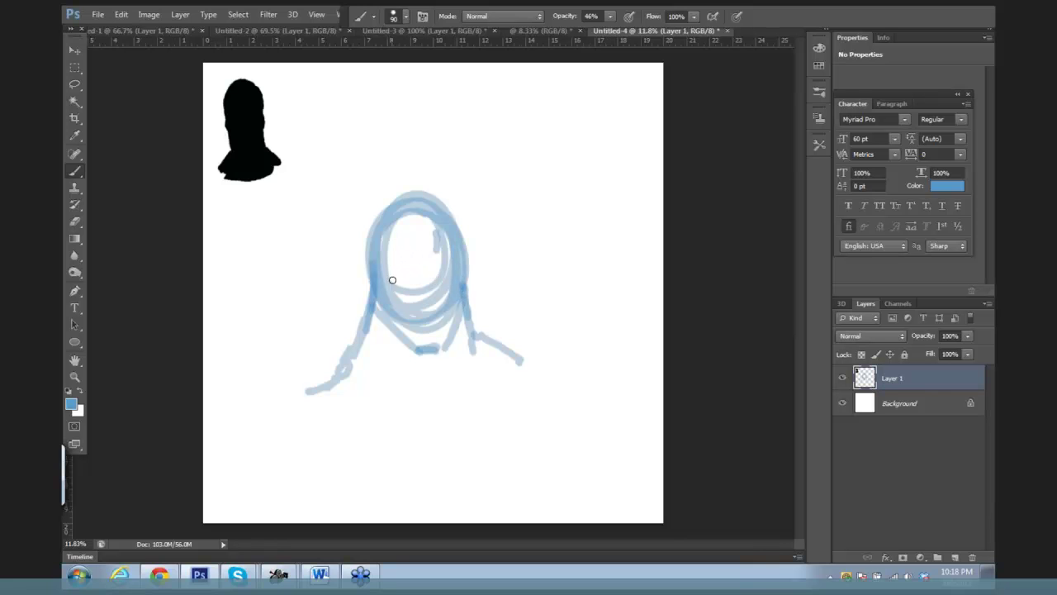
# Step: Sketch a blue eye line, a vertical centre line, both ears and a small forehead mark on the head
pyautogui.moveTo(369, 284); pyautogui.dragTo(470, 272)
pyautogui.moveTo(411, 180)
pyautogui.mouseDown()
pyautogui.moveTo(436, 304)
pyautogui.moveTo(436, 340)
pyautogui.moveTo(424, 354)
pyautogui.moveTo(450, 344)
pyautogui.moveTo(442, 316)
pyautogui.mouseUp()
pyautogui.moveTo(369, 295); pyautogui.dragTo(372, 293)
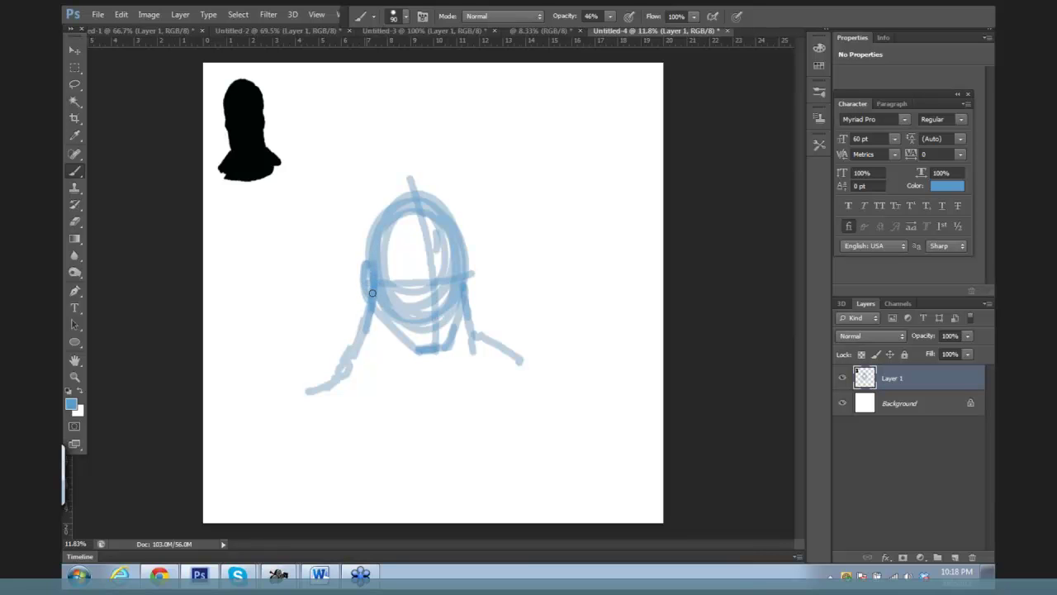
pyautogui.moveTo(466, 260)
pyautogui.mouseDown()
pyautogui.moveTo(471, 282)
pyautogui.moveTo(469, 263)
pyautogui.mouseUp()
pyautogui.moveTo(418, 236)
pyautogui.mouseDown()
pyautogui.moveTo(424, 250)
pyautogui.moveTo(419, 236)
pyautogui.mouseUp()
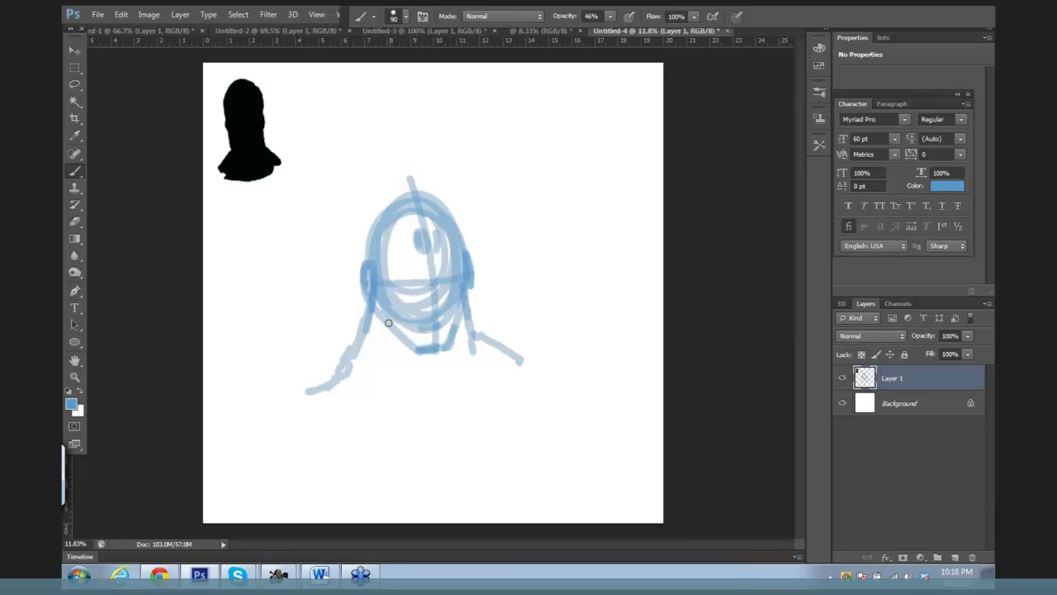
# Step: Sketch blue collar and neck lines converging below the chin on both sides, plus strokes across the face
pyautogui.moveTo(374, 312); pyautogui.dragTo(423, 383)
pyautogui.moveTo(376, 316); pyautogui.dragTo(416, 370)
pyautogui.moveTo(367, 316)
pyautogui.mouseDown()
pyautogui.moveTo(357, 340)
pyautogui.moveTo(405, 393)
pyautogui.moveTo(349, 353)
pyautogui.moveTo(391, 388)
pyautogui.mouseUp()
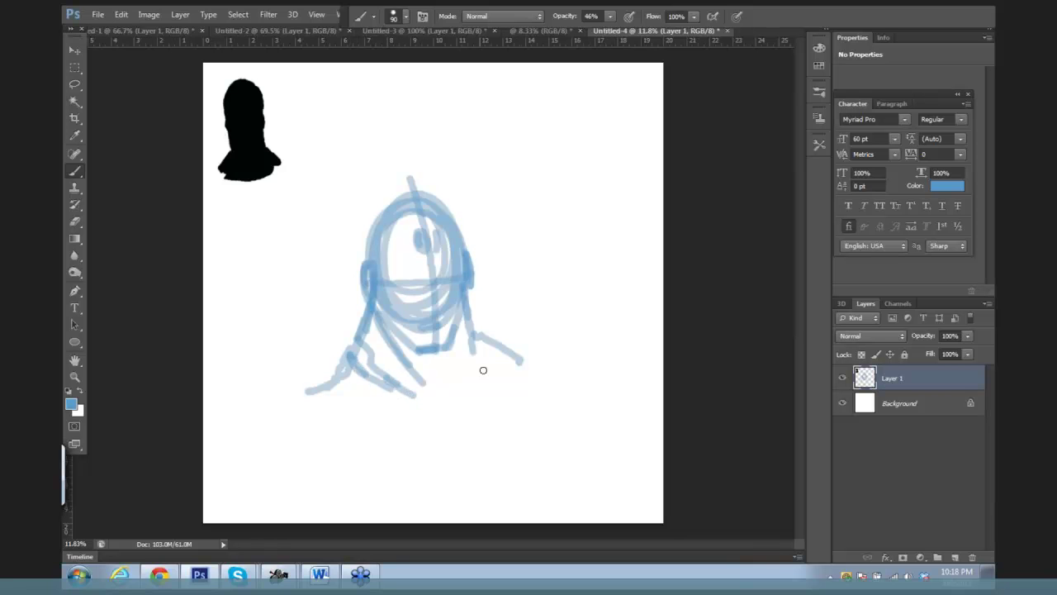
pyautogui.moveTo(459, 317)
pyautogui.mouseDown()
pyautogui.moveTo(441, 377)
pyautogui.moveTo(470, 324)
pyautogui.moveTo(450, 384)
pyautogui.moveTo(462, 366)
pyautogui.moveTo(458, 378)
pyautogui.moveTo(442, 380)
pyautogui.moveTo(442, 365)
pyautogui.moveTo(424, 369)
pyautogui.moveTo(422, 355)
pyautogui.moveTo(437, 377)
pyautogui.mouseUp()
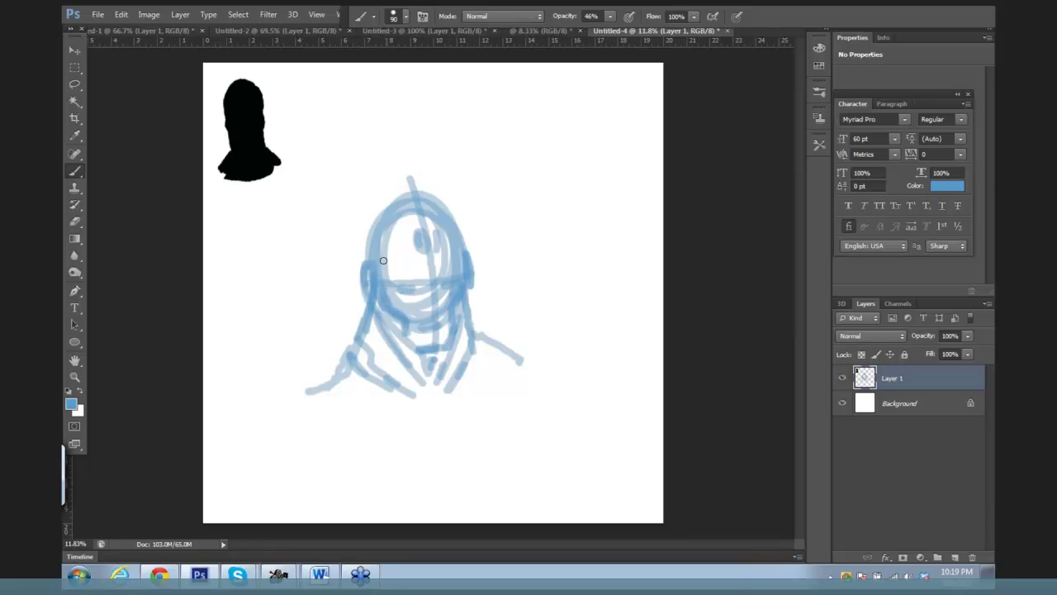
pyautogui.moveTo(409, 278)
pyautogui.mouseDown()
pyautogui.moveTo(425, 287)
pyautogui.moveTo(452, 277)
pyautogui.mouseUp()
# Step: Lower the opacity of Layer 1 to fade the sketch and add a new layer above it
pyautogui.click(967, 336)
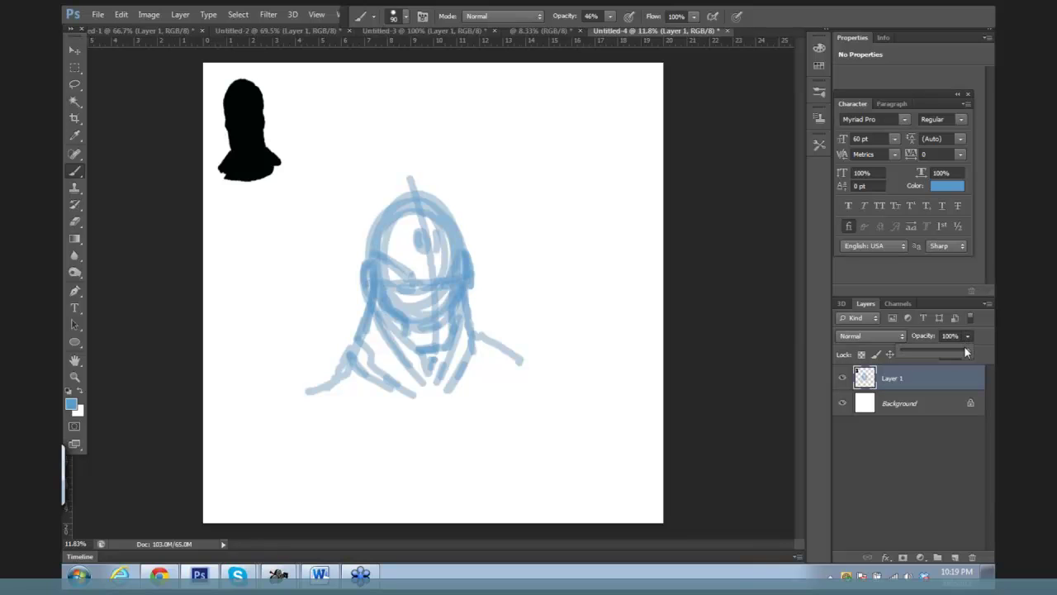
pyautogui.moveTo(964, 345); pyautogui.dragTo(947, 352)
pyautogui.click(954, 557)
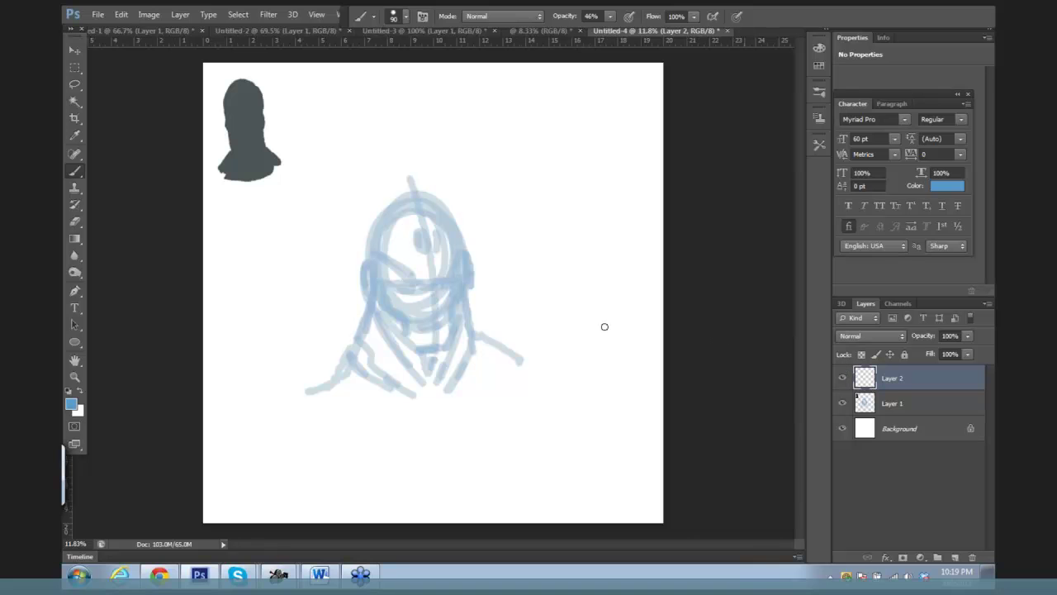
# Step: Choose a dark slate blue as the foreground colour, dismissing the Photoshop Help page whenever it opens
pyautogui.click(71, 404)
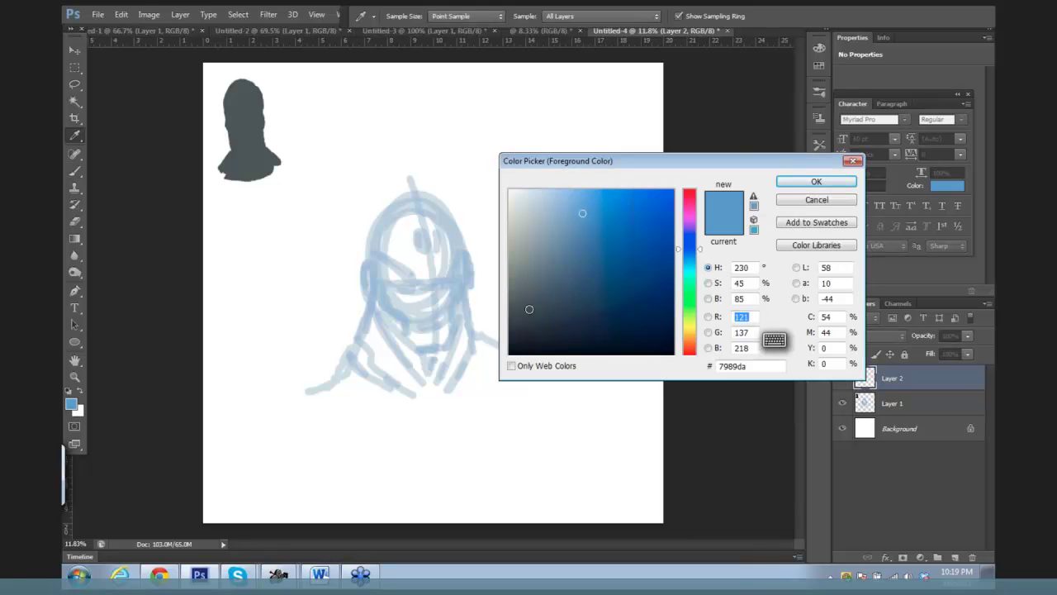
pyautogui.press('F1')
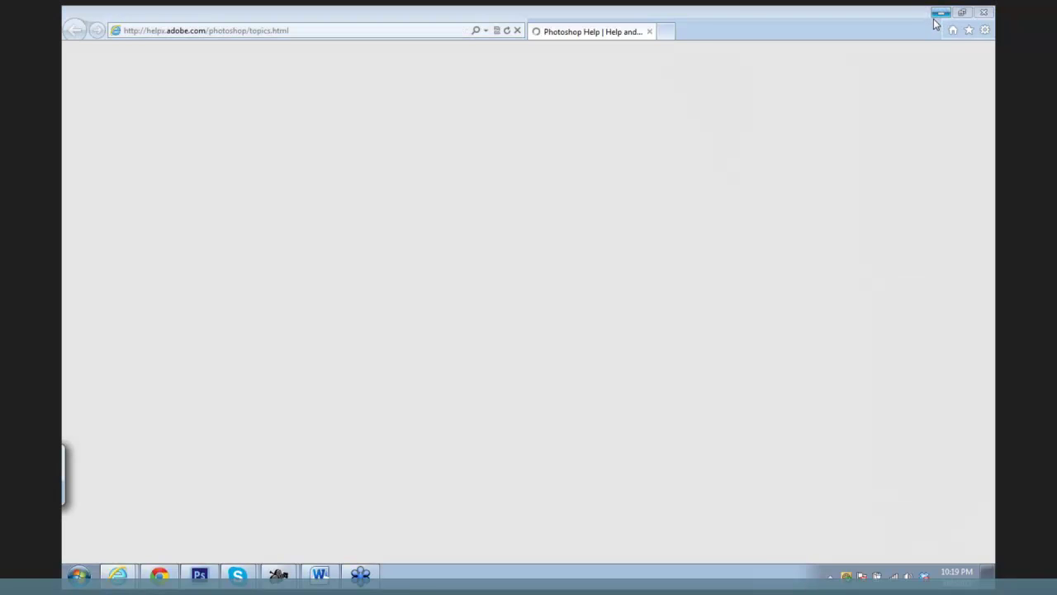
pyautogui.click(940, 13)
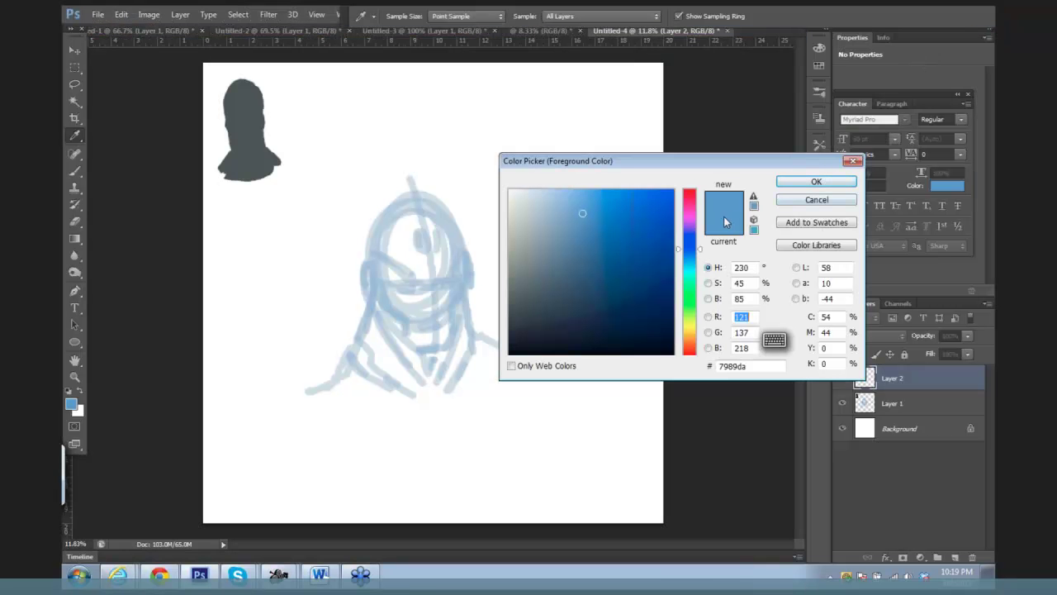
pyautogui.click(520, 305)
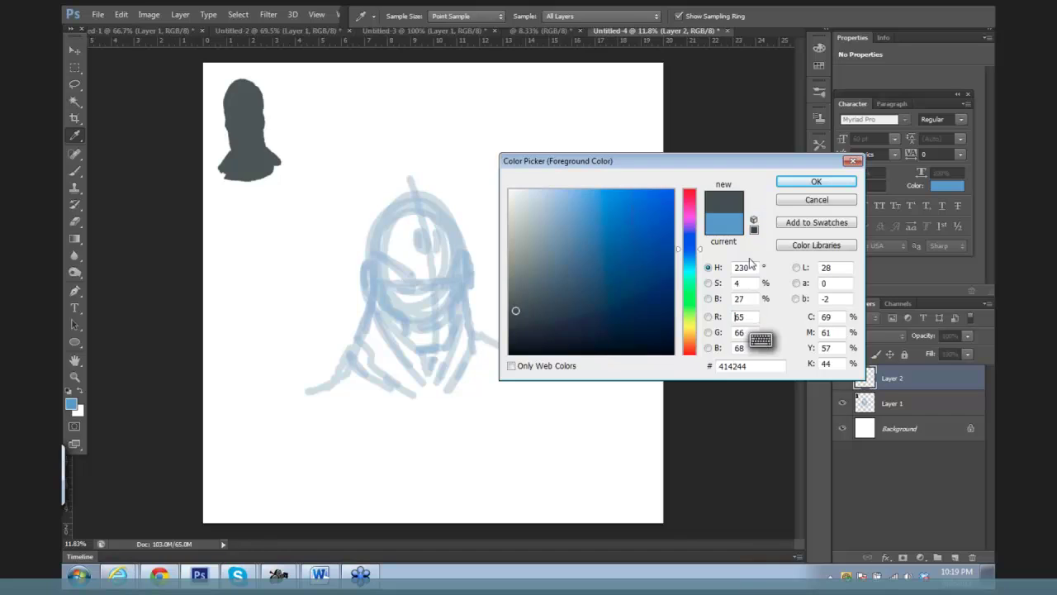
pyautogui.press('F1')
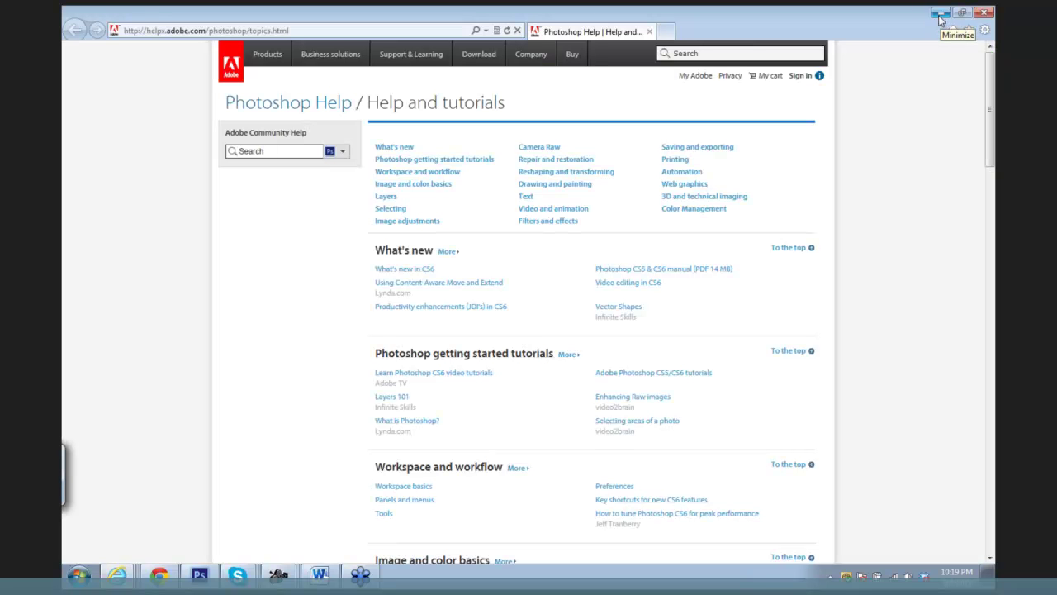
pyautogui.click(199, 576)
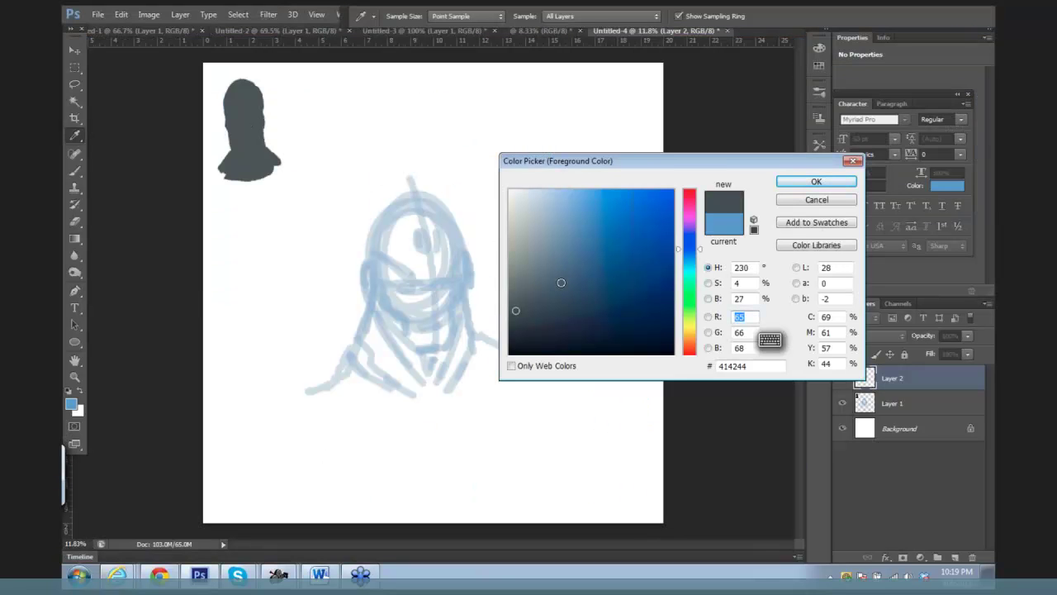
pyautogui.click(556, 299)
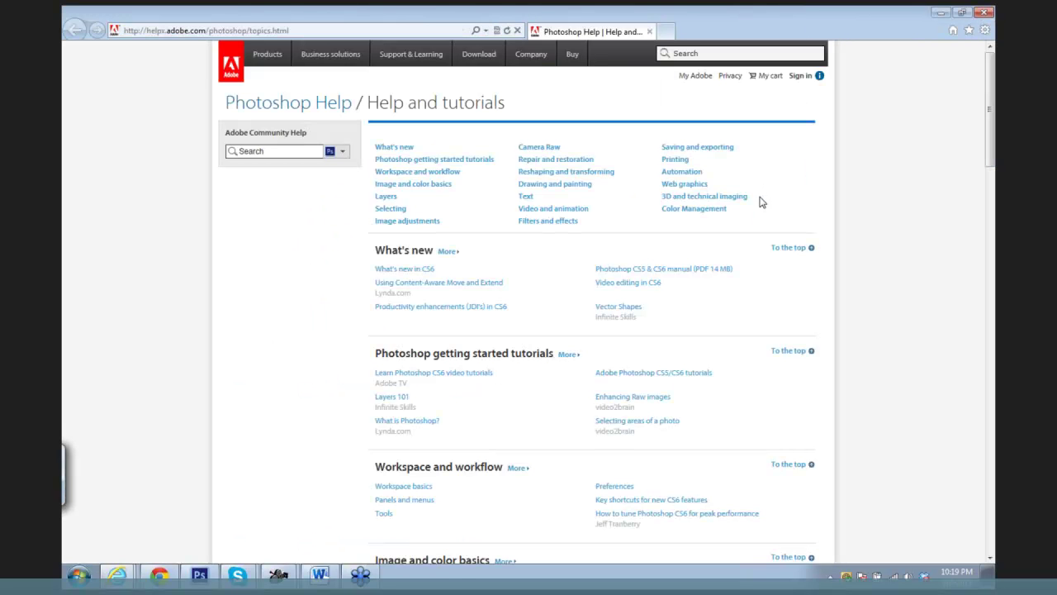
pyautogui.click(926, 16)
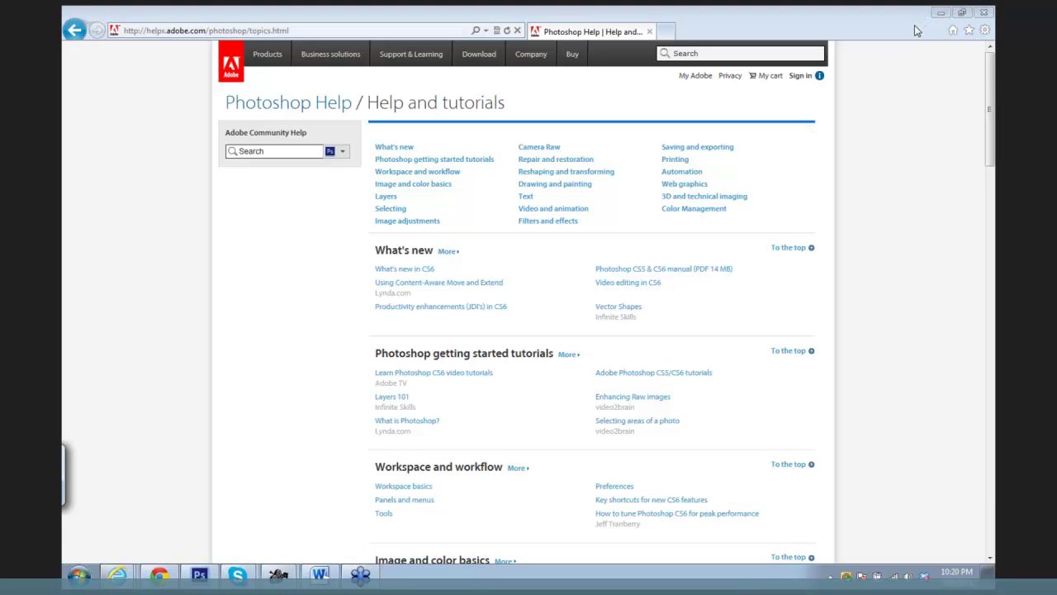
pyautogui.click(941, 13)
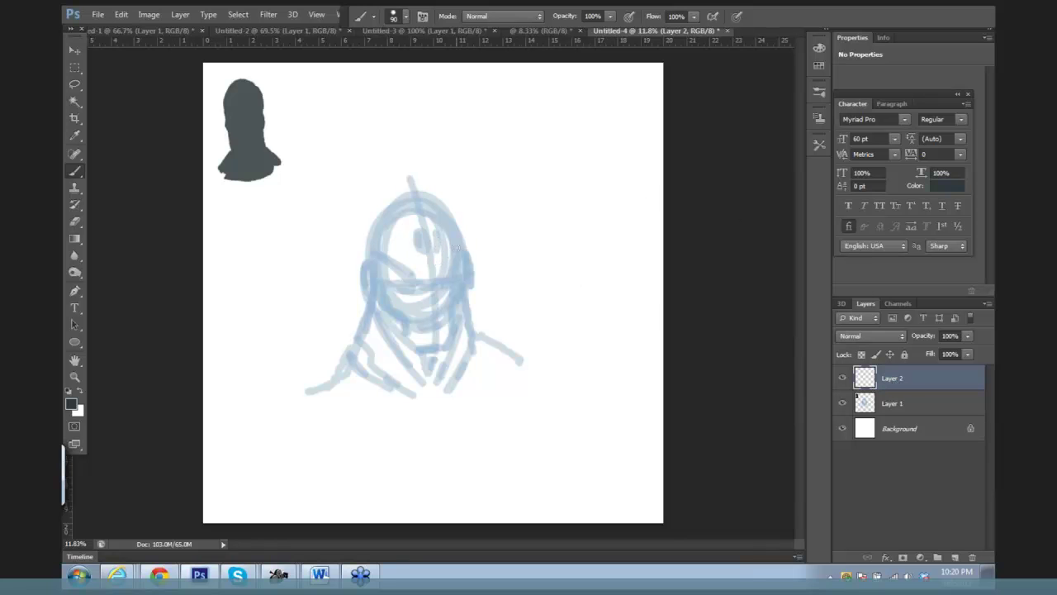
# Step: Try a dark brush stroke across the head, undo it, and hide and reshow Layer 2
pyautogui.moveTo(456, 204); pyautogui.dragTo(407, 286)
pyautogui.hotkey('ctrl', 'z')
pyautogui.click(843, 378)
pyautogui.click(843, 379)
# Step: Reduce the brush size to 30 and ink the head's upper-left contour and left ear piece on Layer 2
pyautogui.scroll(3, 554, 262)
pyautogui.moveTo(552, 232); pyautogui.dragTo(560, 186)
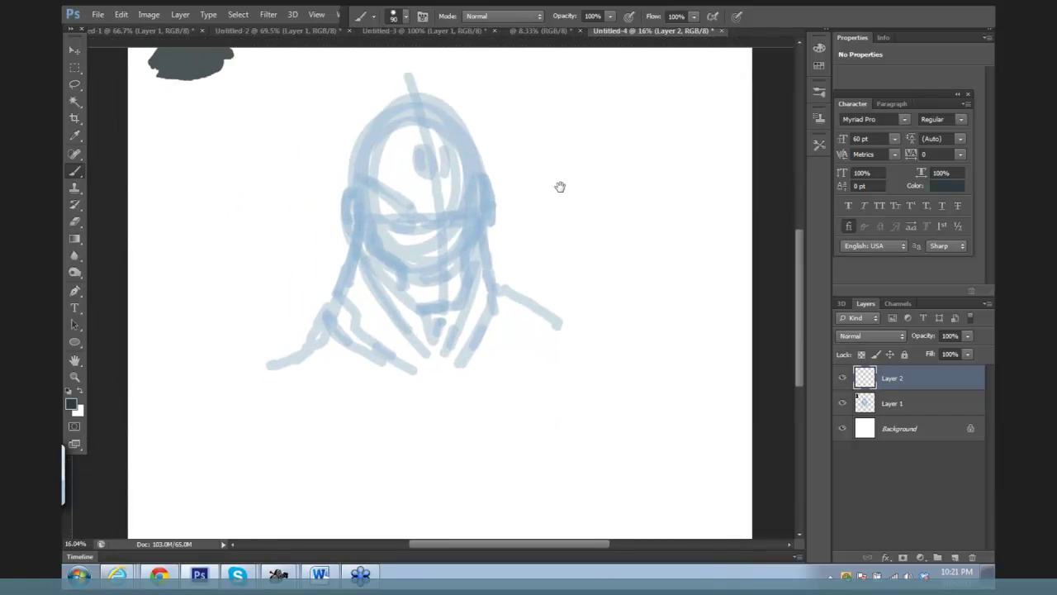
pyautogui.scroll(2, 532, 125)
pyautogui.press('[')
pyautogui.press('[')
pyautogui.press('[')
pyautogui.press('[')
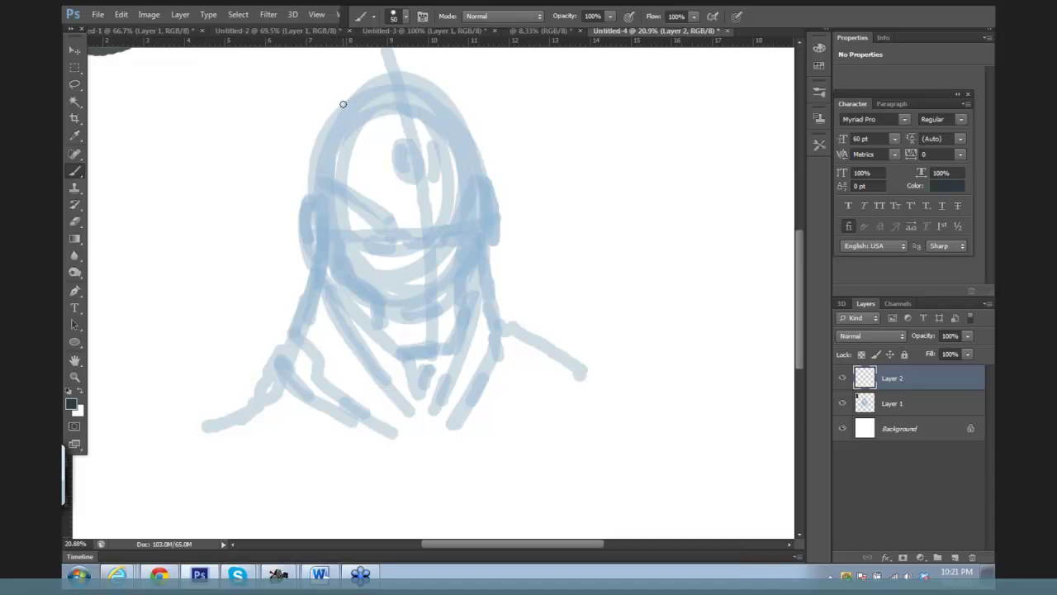
pyautogui.moveTo(347, 99); pyautogui.dragTo(324, 129)
pyautogui.moveTo(325, 138); pyautogui.dragTo(311, 177)
pyautogui.moveTo(305, 197); pyautogui.dragTo(298, 239)
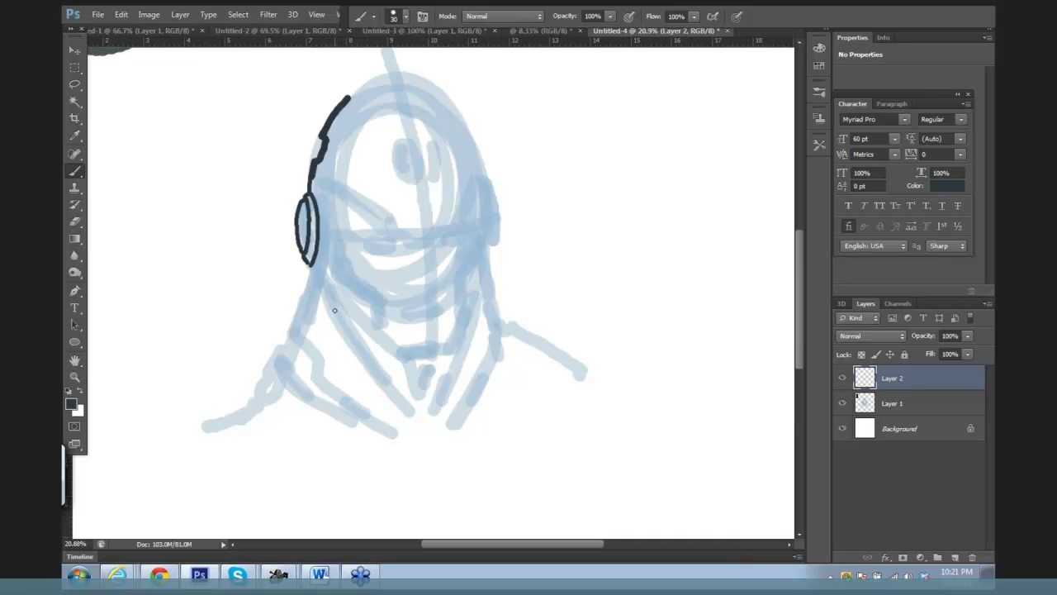
# Step: Ink the left neck and shoulder line, and outline the crown and right side of the head down past the ear
pyautogui.moveTo(307, 262); pyautogui.dragTo(301, 279)
pyautogui.moveTo(266, 362); pyautogui.dragTo(282, 342)
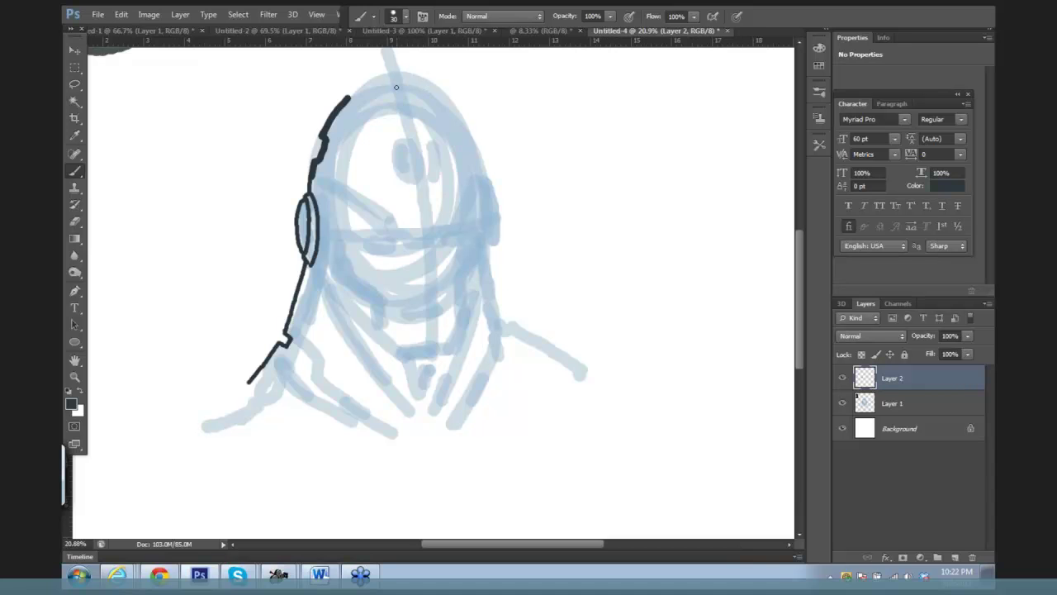
pyautogui.moveTo(347, 99)
pyautogui.mouseDown()
pyautogui.moveTo(381, 77)
pyautogui.moveTo(423, 80)
pyautogui.moveTo(452, 99)
pyautogui.moveTo(486, 168)
pyautogui.mouseUp()
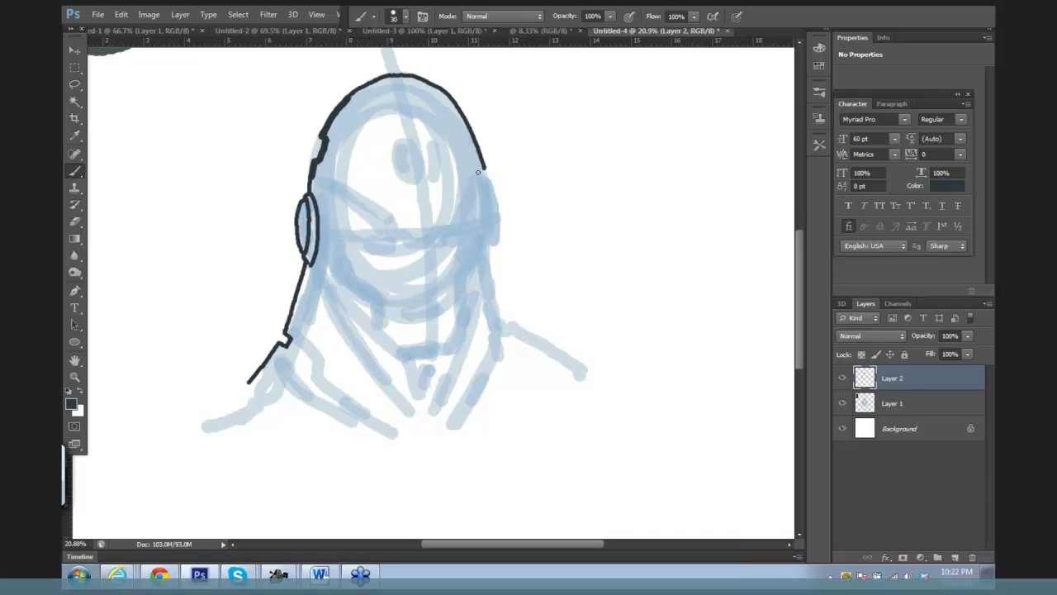
pyautogui.moveTo(486, 168); pyautogui.dragTo(495, 246)
# Step: Ink the curved right cheek piece and the parallel diagonal jaw lines running down from the right ear
pyautogui.moveTo(485, 238)
pyautogui.mouseDown()
pyautogui.moveTo(495, 254)
pyautogui.moveTo(461, 282)
pyautogui.moveTo(457, 335)
pyautogui.moveTo(459, 281)
pyautogui.mouseUp()
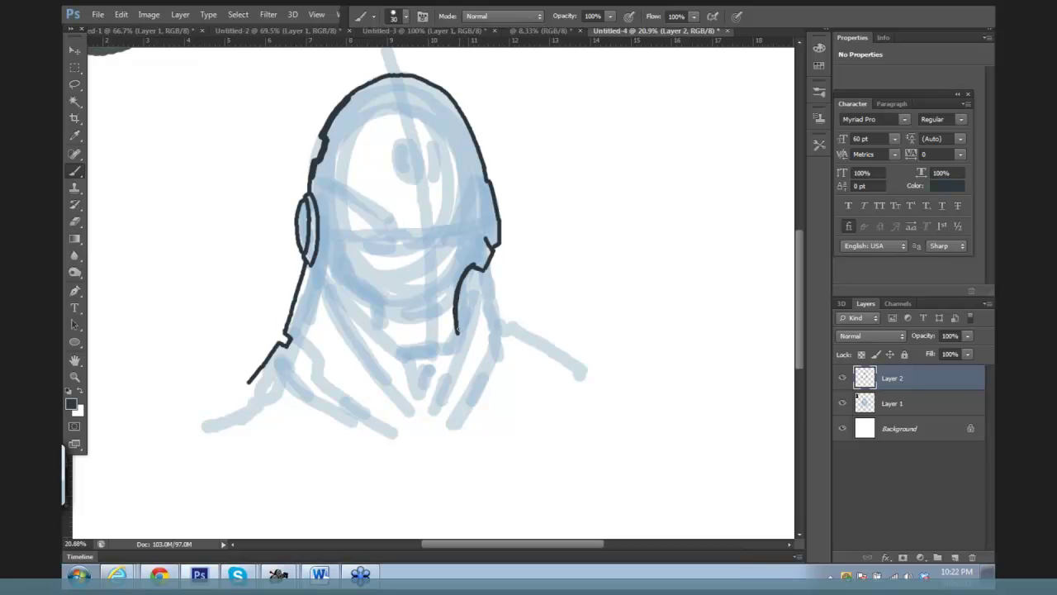
pyautogui.moveTo(459, 329); pyautogui.dragTo(484, 270)
pyautogui.moveTo(453, 358); pyautogui.dragTo(494, 254)
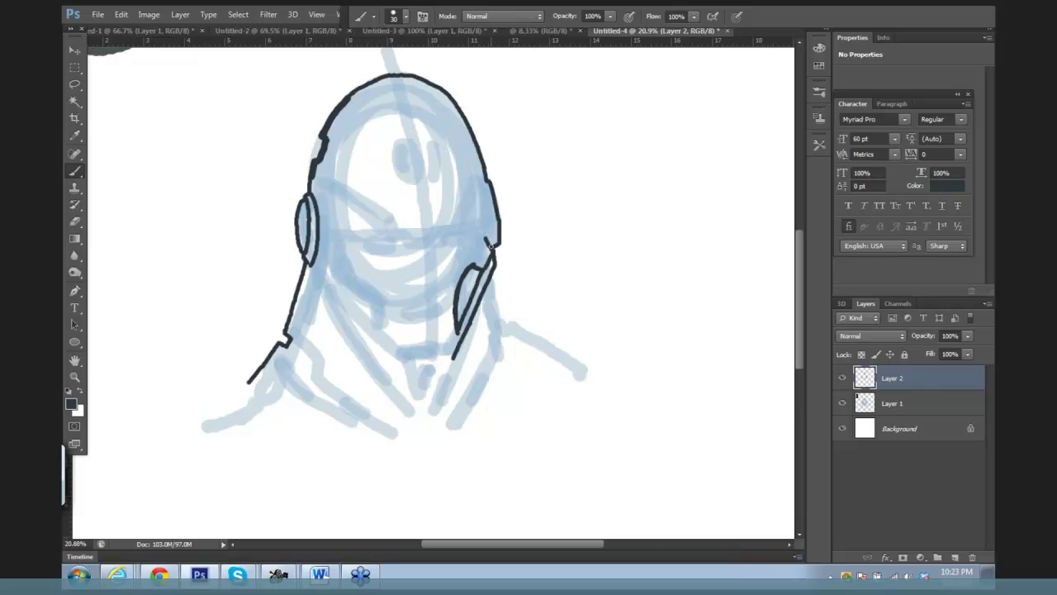
# Step: Ink the right side of the neck, the curved collar edge below it and the right shoulder line
pyautogui.moveTo(493, 263); pyautogui.dragTo(499, 342)
pyautogui.moveTo(449, 412)
pyautogui.mouseDown()
pyautogui.moveTo(495, 365)
pyautogui.moveTo(508, 324)
pyautogui.mouseUp()
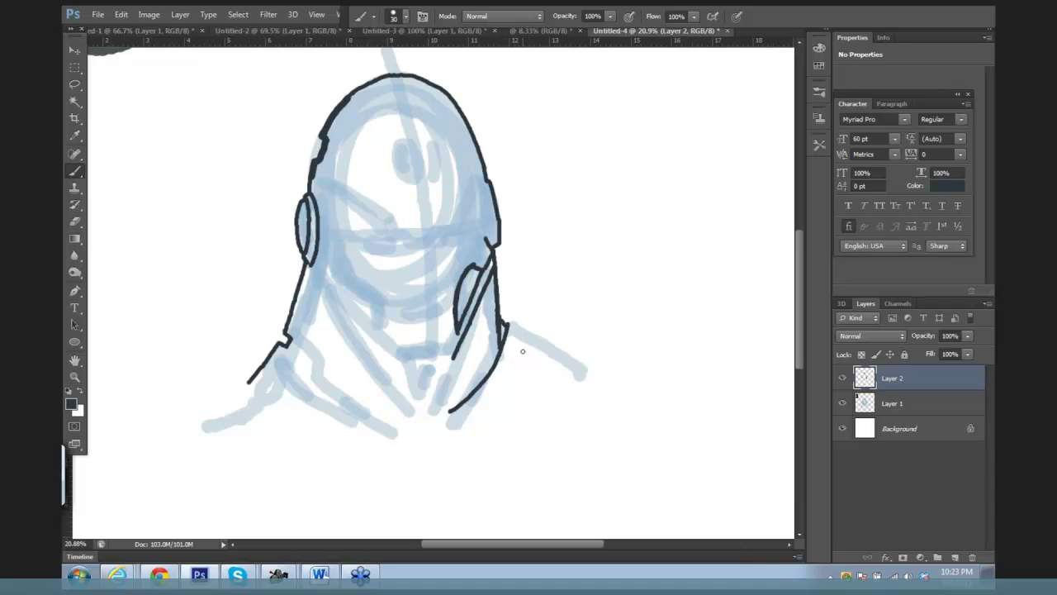
pyautogui.moveTo(506, 322); pyautogui.dragTo(579, 348)
# Step: Ink the left cheek opening and left jaw line, and check the line art with Layer 1 temporarily hidden
pyautogui.moveTo(331, 253)
pyautogui.mouseDown()
pyautogui.moveTo(343, 246)
pyautogui.moveTo(332, 262)
pyautogui.moveTo(344, 278)
pyautogui.moveTo(380, 296)
pyautogui.moveTo(384, 332)
pyautogui.mouseUp()
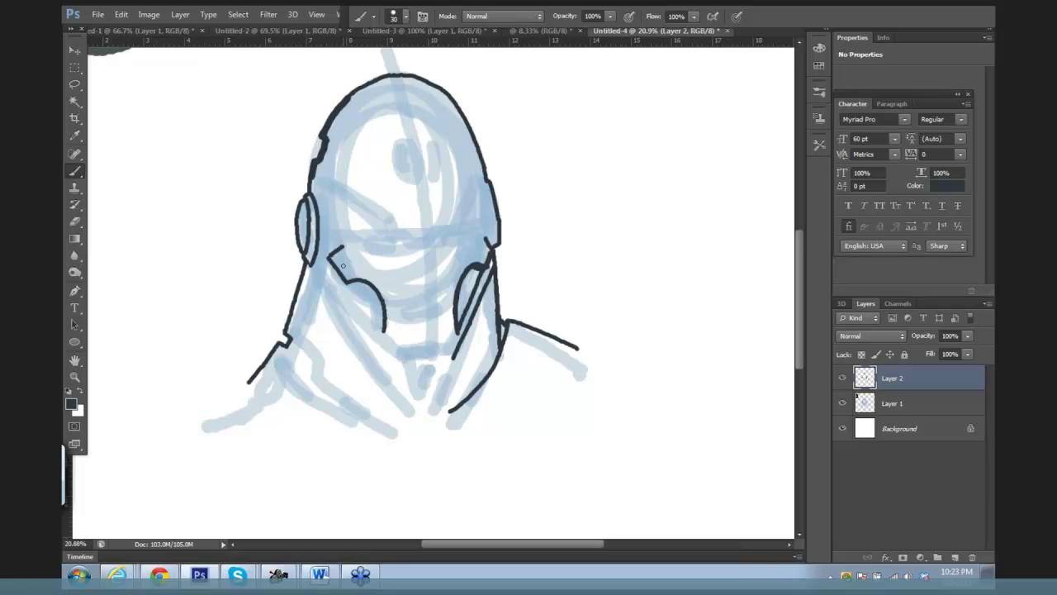
pyautogui.moveTo(329, 258); pyautogui.dragTo(347, 277)
pyautogui.hotkey('ctrl', 'z')
pyautogui.moveTo(312, 266); pyautogui.dragTo(310, 294)
pyautogui.moveTo(311, 299); pyautogui.dragTo(404, 358)
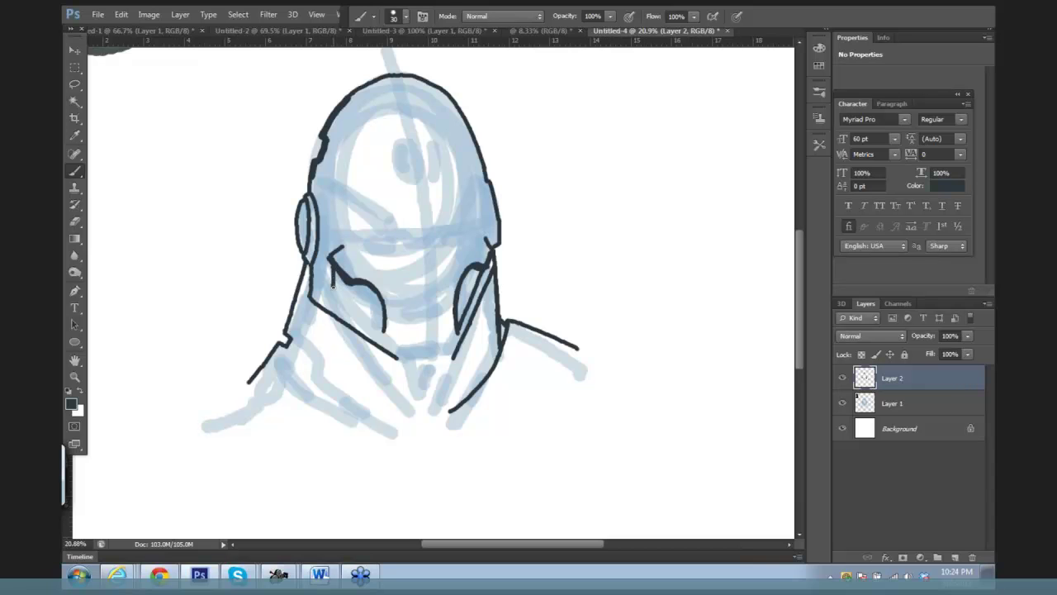
pyautogui.moveTo(332, 273)
pyautogui.mouseDown()
pyautogui.moveTo(336, 293)
pyautogui.moveTo(381, 328)
pyautogui.mouseUp()
pyautogui.click(842, 403)
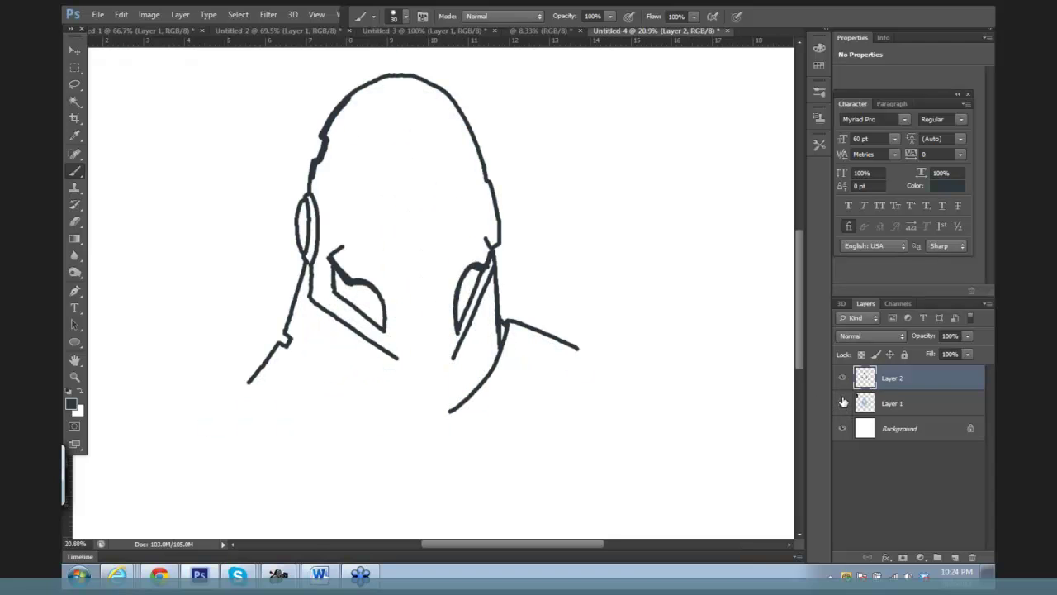
pyautogui.click(843, 402)
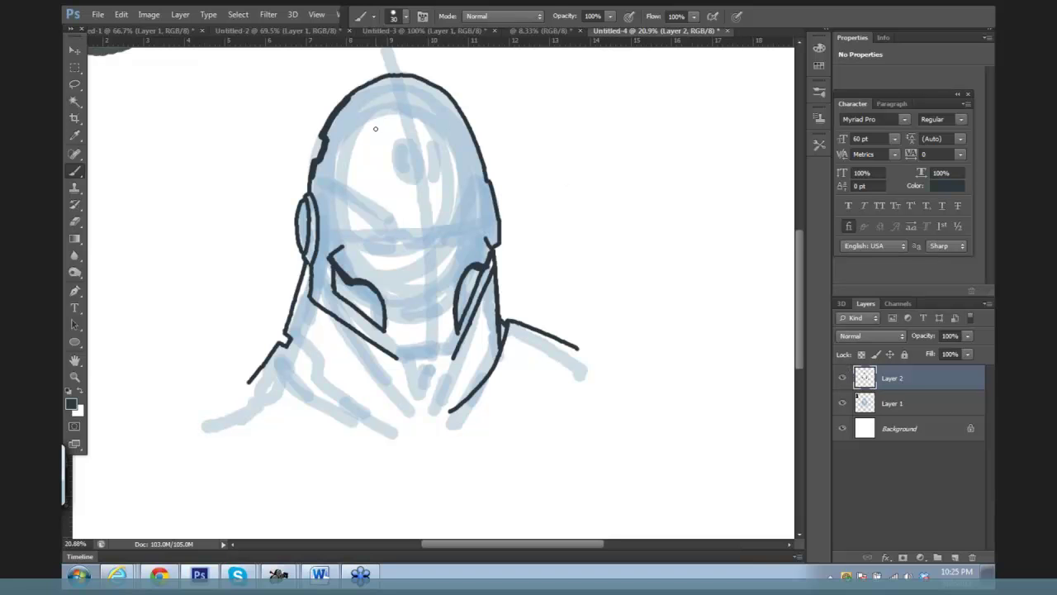
# Step: Thin the thick ink line at the upper left of the head using the Eraser at size 80
pyautogui.press('e')
pyautogui.press('[')
pyautogui.press('[')
pyautogui.press('[')
pyautogui.press('[')
pyautogui.moveTo(355, 103)
pyautogui.mouseDown()
pyautogui.moveTo(332, 127)
pyautogui.moveTo(321, 172)
pyautogui.moveTo(344, 123)
pyautogui.mouseUp()
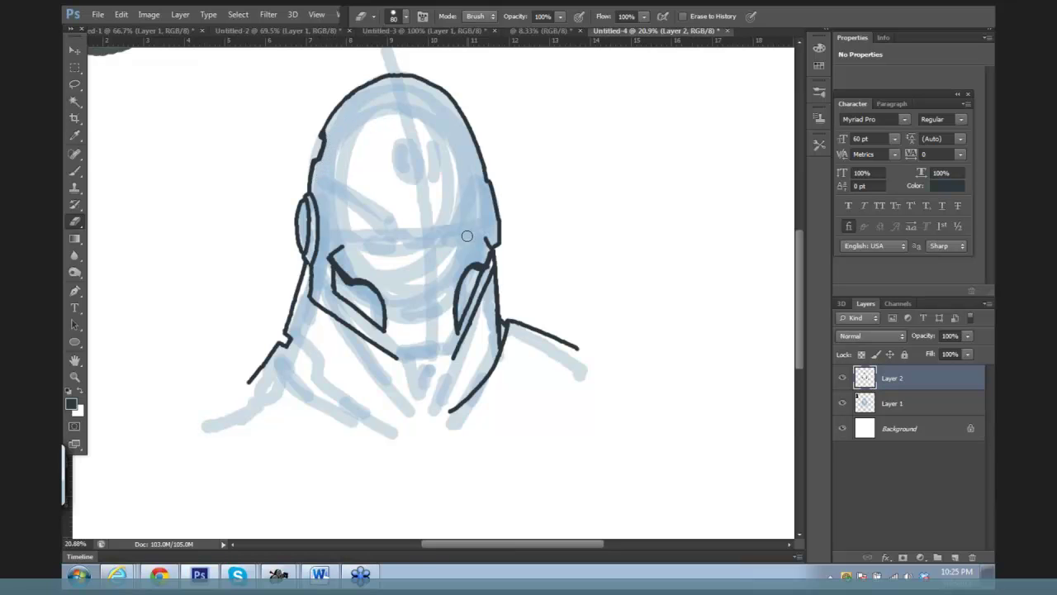
# Step: Ink the left collar from the shoulder notch toward the throat, redoing its lower edge and erasing the overlapping line
pyautogui.press('b')
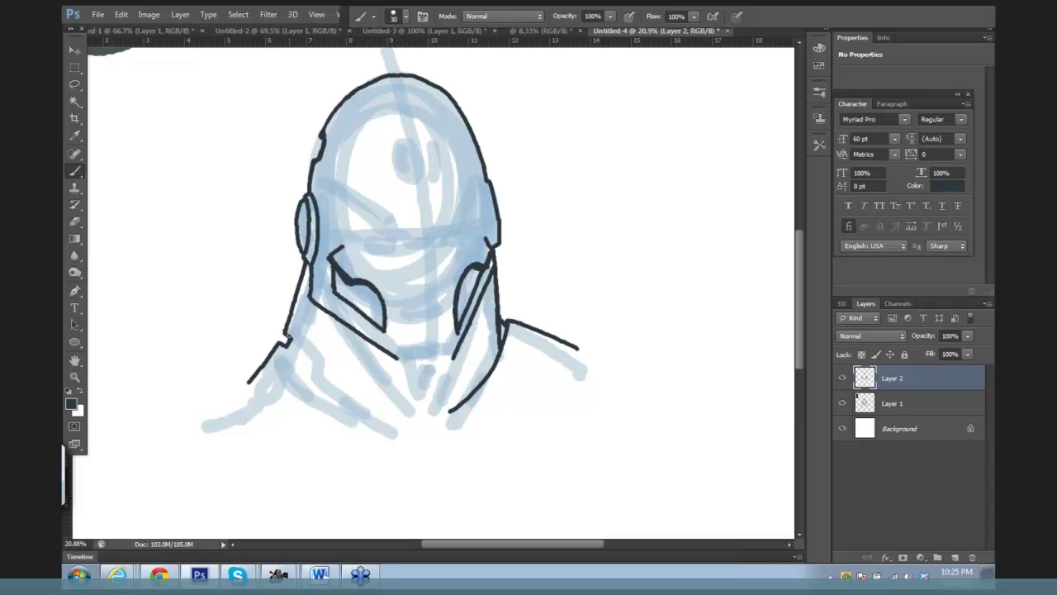
pyautogui.moveTo(289, 342); pyautogui.dragTo(347, 400)
pyautogui.moveTo(284, 346)
pyautogui.mouseDown()
pyautogui.moveTo(343, 400)
pyautogui.moveTo(433, 420)
pyautogui.mouseUp()
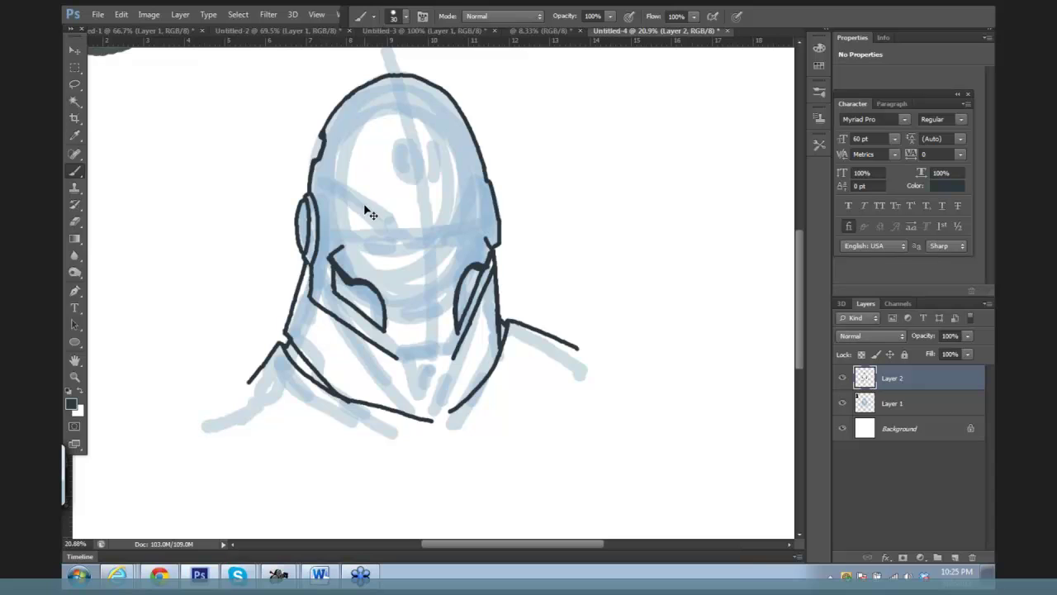
pyautogui.hotkey('ctrl', 'z')
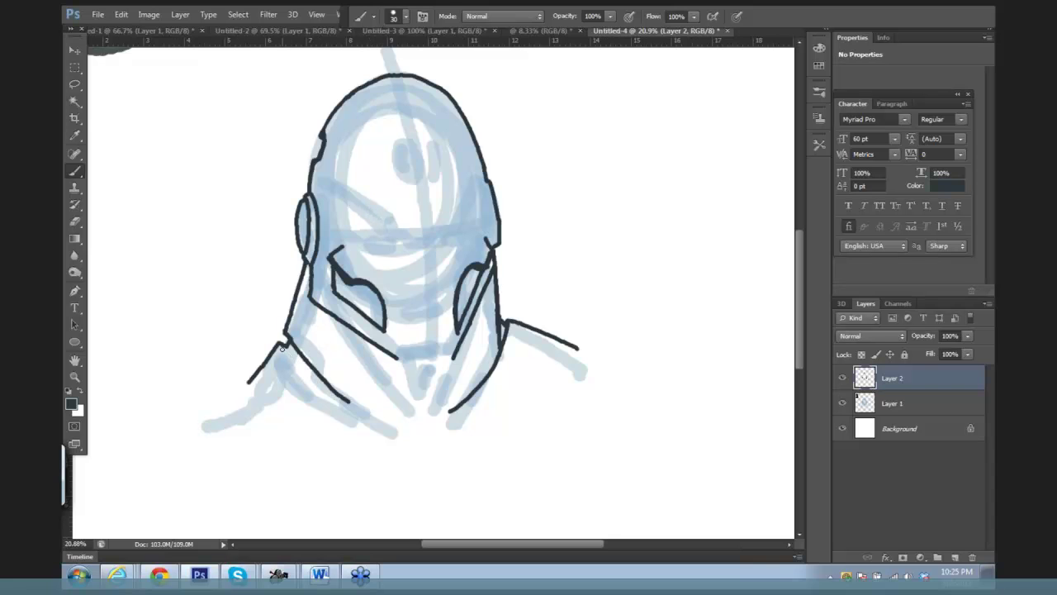
pyautogui.moveTo(281, 346); pyautogui.dragTo(306, 365)
pyautogui.moveTo(293, 355)
pyautogui.mouseDown()
pyautogui.moveTo(351, 393)
pyautogui.moveTo(405, 406)
pyautogui.mouseUp()
pyautogui.press('e')
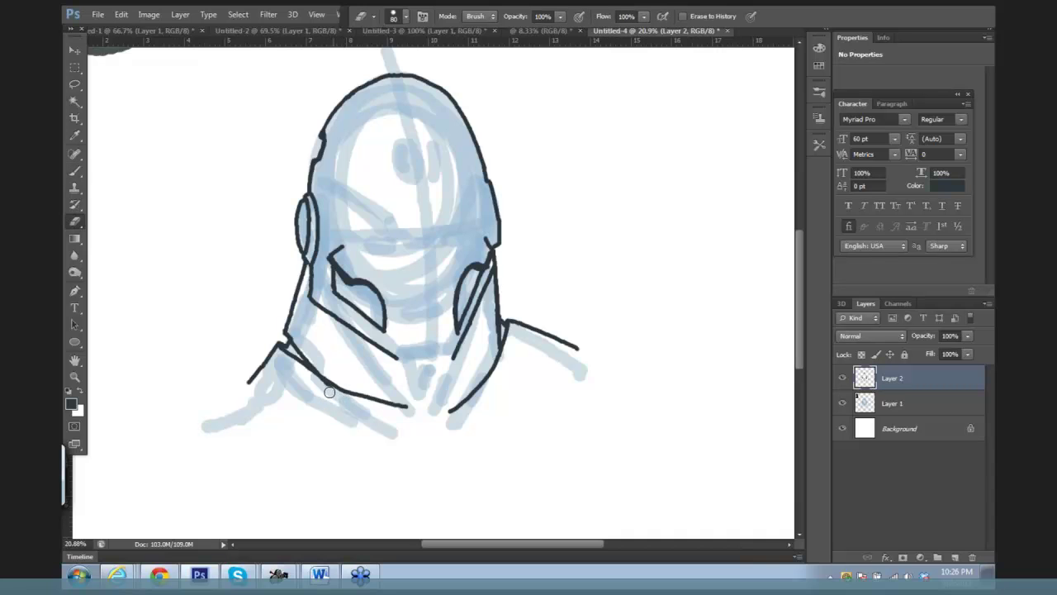
pyautogui.press('b')
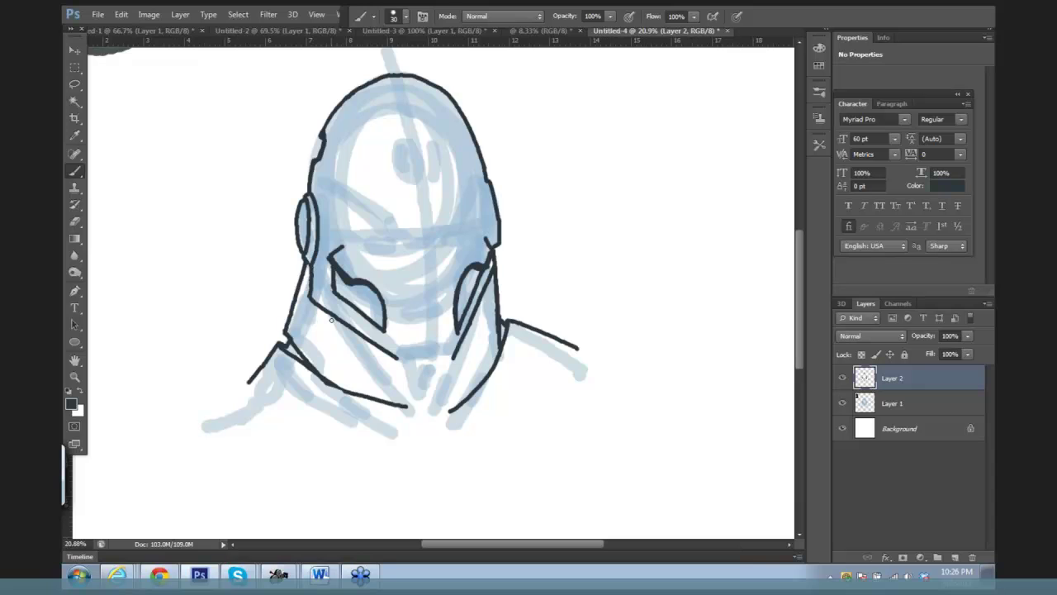
# Step: Ink the inner collar edges on both sides of the throat and a curved chin line joining the jaw lines
pyautogui.moveTo(330, 314)
pyautogui.mouseDown()
pyautogui.moveTo(363, 368)
pyautogui.moveTo(406, 407)
pyautogui.mouseUp()
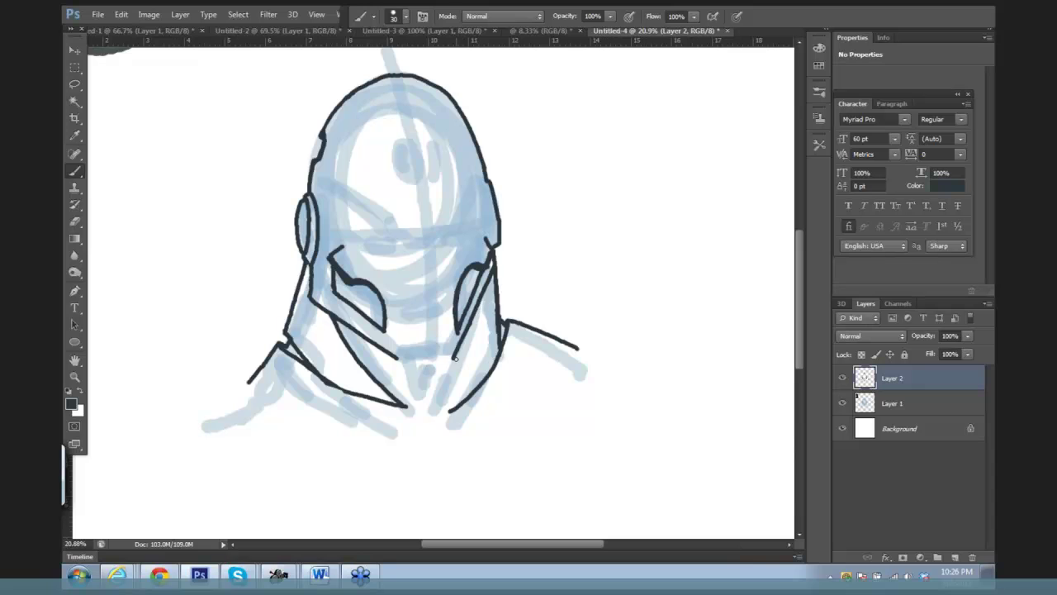
pyautogui.moveTo(455, 357); pyautogui.dragTo(443, 411)
pyautogui.moveTo(396, 357); pyautogui.dragTo(400, 363)
pyautogui.moveTo(398, 363)
pyautogui.mouseDown()
pyautogui.moveTo(439, 366)
pyautogui.moveTo(455, 347)
pyautogui.mouseUp()
pyautogui.hotkey('ctrl', 'z')
pyautogui.moveTo(398, 365); pyautogui.dragTo(454, 355)
# Step: Ink the short end edge of the right shoulder and a diagonal brow line from the left temple toward the nose bridge
pyautogui.moveTo(580, 349); pyautogui.dragTo(572, 362)
pyautogui.moveTo(322, 135); pyautogui.dragTo(394, 235)
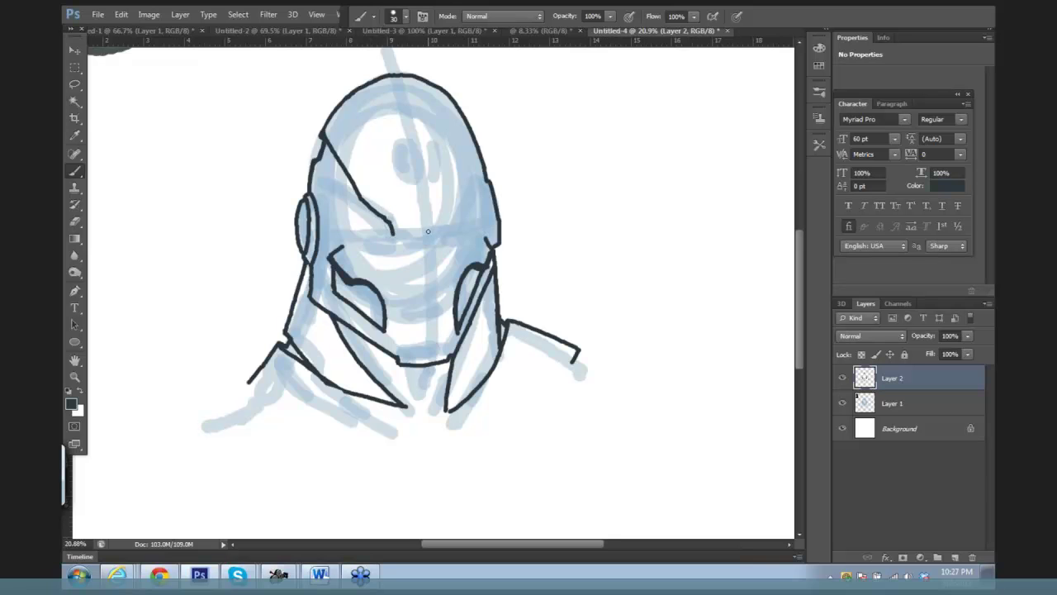
# Step: Ink the brow's horizontal edge across the nose bridge and a diagonal line up to the helmet's right edge, redoing strokes as needed
pyautogui.moveTo(395, 235); pyautogui.dragTo(441, 235)
pyautogui.hotkey('ctrl', 'z')
pyautogui.hotkey('ctrl', 'z')
pyautogui.moveTo(447, 232); pyautogui.dragTo(481, 157)
pyautogui.hotkey('ctrl', 'z')
pyautogui.moveTo(443, 234); pyautogui.dragTo(476, 147)
# Step: Ink thin angular panel lines on both sides of the forehead with brush size 9
pyautogui.press('[')
pyautogui.press('[')
pyautogui.press('[')
pyautogui.keyDown('shift'); pyautogui.click(376, 163); pyautogui.keyUp('shift')
pyautogui.keyDown('shift'); pyautogui.click(357, 189); pyautogui.keyUp('shift')
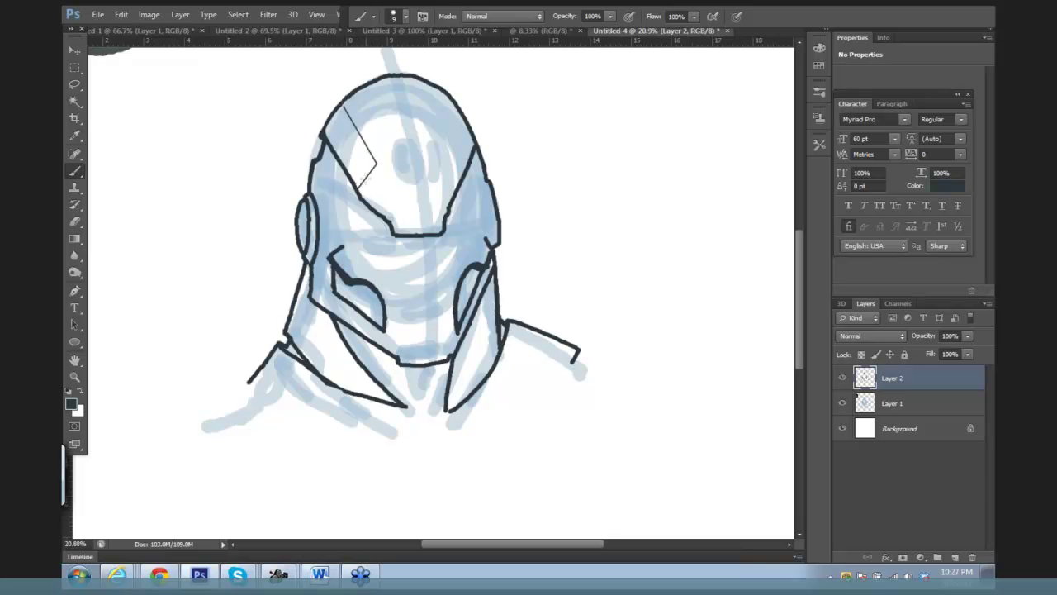
pyautogui.click(460, 111)
pyautogui.keyDown('shift'); pyautogui.click(442, 153); pyautogui.keyUp('shift')
pyautogui.keyDown('shift'); pyautogui.click(454, 181); pyautogui.keyUp('shift')
# Step: Continue thin stepped panel lines from the brow down past the outer corner of each eye
pyautogui.keyDown('shift'); pyautogui.click(346, 201); pyautogui.keyUp('shift')
pyautogui.keyDown('shift'); pyautogui.click(346, 223); pyautogui.keyUp('shift')
pyautogui.moveTo(459, 187); pyautogui.dragTo(487, 239)
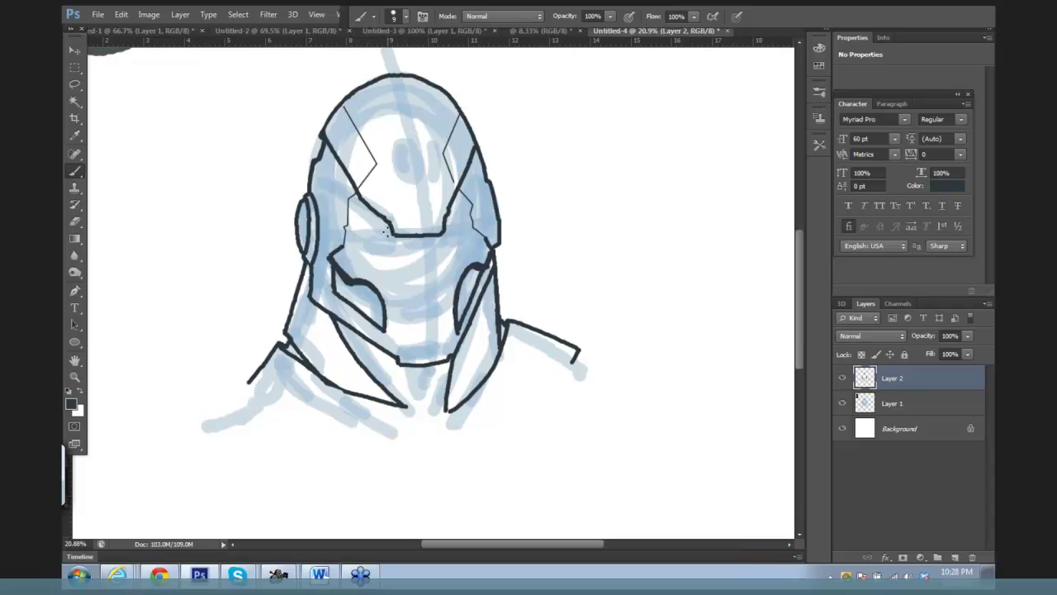
# Step: Ink both eyes as heavy dark slits beneath the brow using a thicker brush
pyautogui.press(']')
pyautogui.press(']')
pyautogui.press(']')
pyautogui.moveTo(357, 235)
pyautogui.mouseDown()
pyautogui.moveTo(389, 237)
pyautogui.moveTo(355, 231)
pyautogui.moveTo(355, 244)
pyautogui.mouseUp()
pyautogui.moveTo(446, 245)
pyautogui.mouseDown()
pyautogui.moveTo(465, 230)
pyautogui.moveTo(446, 234)
pyautogui.mouseUp()
pyautogui.moveTo(469, 231); pyautogui.dragTo(443, 239)
# Step: Ink thin tapering lines from the inner corner of each eye down beside the nose
pyautogui.press('[')
pyautogui.press('[')
pyautogui.press('[')
pyautogui.press('[')
pyautogui.moveTo(386, 246)
pyautogui.mouseDown()
pyautogui.moveTo(395, 264)
pyautogui.moveTo(437, 252)
pyautogui.moveTo(440, 261)
pyautogui.mouseUp()
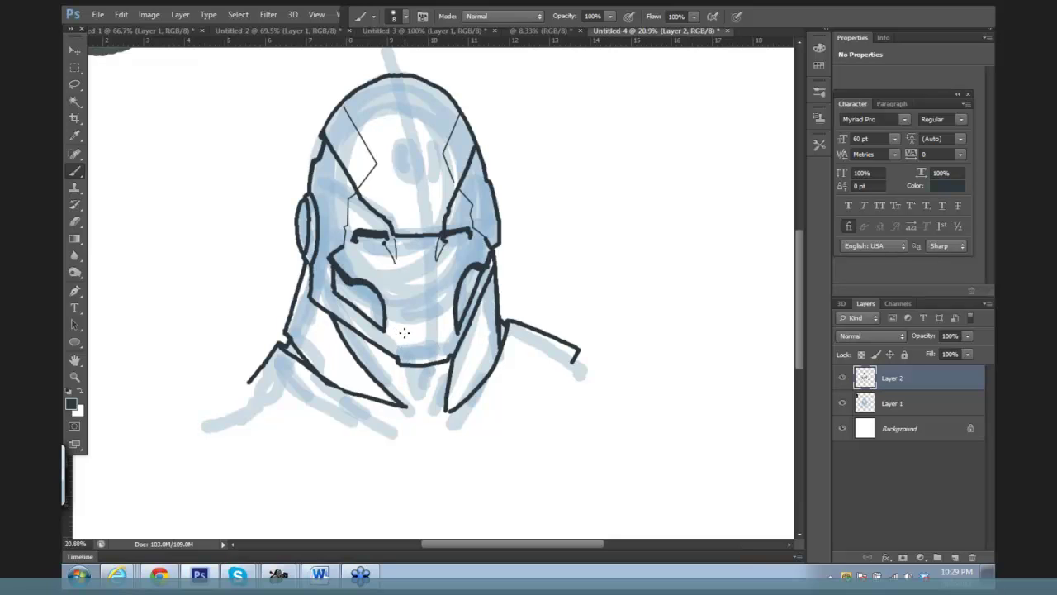
# Step: Ink the lower face details: thin chin creases, a bracket-shaped mouth and the two sides of the nose
pyautogui.moveTo(403, 333)
pyautogui.mouseDown()
pyautogui.moveTo(399, 352)
pyautogui.moveTo(447, 347)
pyautogui.mouseUp()
pyautogui.moveTo(401, 312)
pyautogui.mouseDown()
pyautogui.moveTo(441, 312)
pyautogui.moveTo(399, 323)
pyautogui.mouseUp()
pyautogui.moveTo(408, 319); pyautogui.dragTo(438, 319)
pyautogui.moveTo(385, 242)
pyautogui.mouseDown()
pyautogui.moveTo(394, 262)
pyautogui.moveTo(439, 258)
pyautogui.moveTo(394, 276)
pyautogui.moveTo(398, 296)
pyautogui.mouseUp()
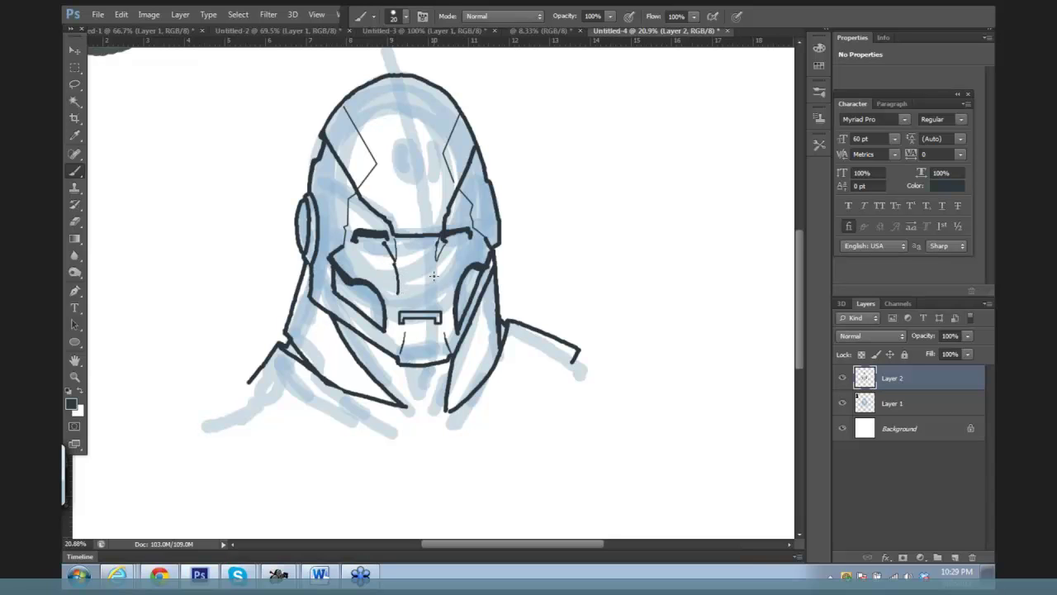
pyautogui.moveTo(440, 264); pyautogui.dragTo(438, 304)
# Step: Ink a trapezoid panel at the crown and a small closed emblem with cut corners on the forehead
pyautogui.keyDown('shift'); pyautogui.click(383, 124); pyautogui.keyUp('shift')
pyautogui.keyDown('shift'); pyautogui.click(426, 123); pyautogui.keyUp('shift')
pyautogui.keyDown('shift'); pyautogui.click(436, 85); pyautogui.keyUp('shift')
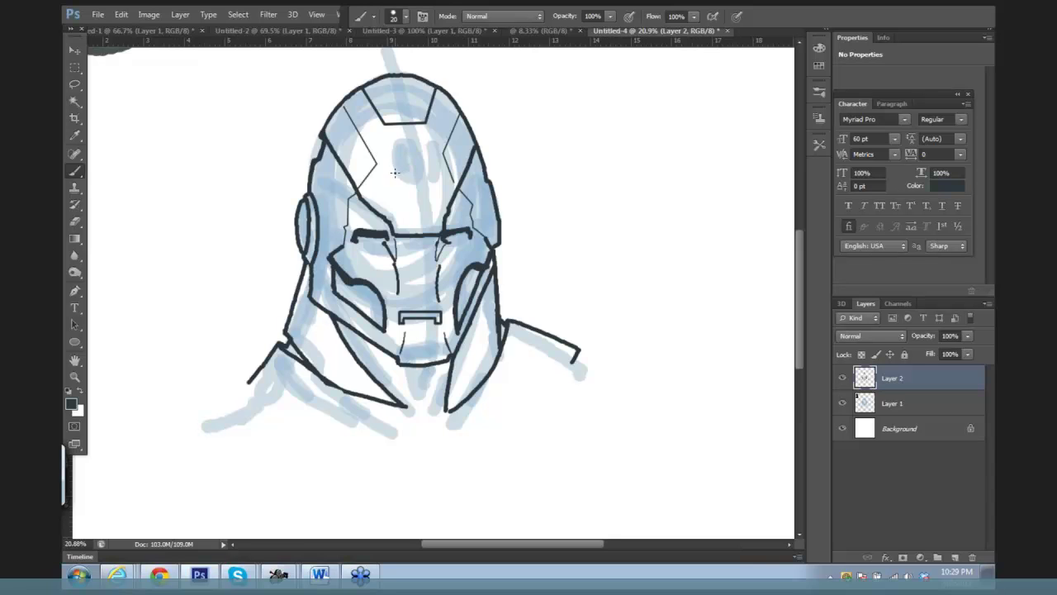
pyautogui.moveTo(393, 171); pyautogui.dragTo(421, 173)
pyautogui.keyDown('shift'); pyautogui.click(431, 182); pyautogui.keyUp('shift')
pyautogui.moveTo(395, 172)
pyautogui.mouseDown()
pyautogui.moveTo(392, 197)
pyautogui.moveTo(430, 196)
pyautogui.mouseUp()
pyautogui.moveTo(430, 175); pyautogui.dragTo(432, 200)
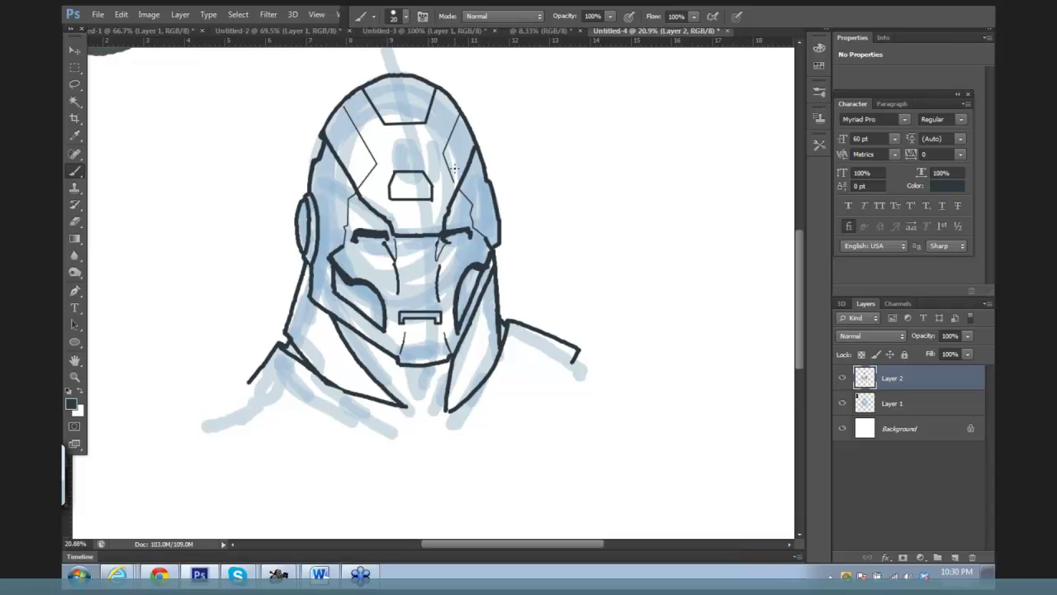
# Step: Hide the blue sketch on Layer 1 and ink a narrow ear piece along the head's right edge
pyautogui.click(841, 403)
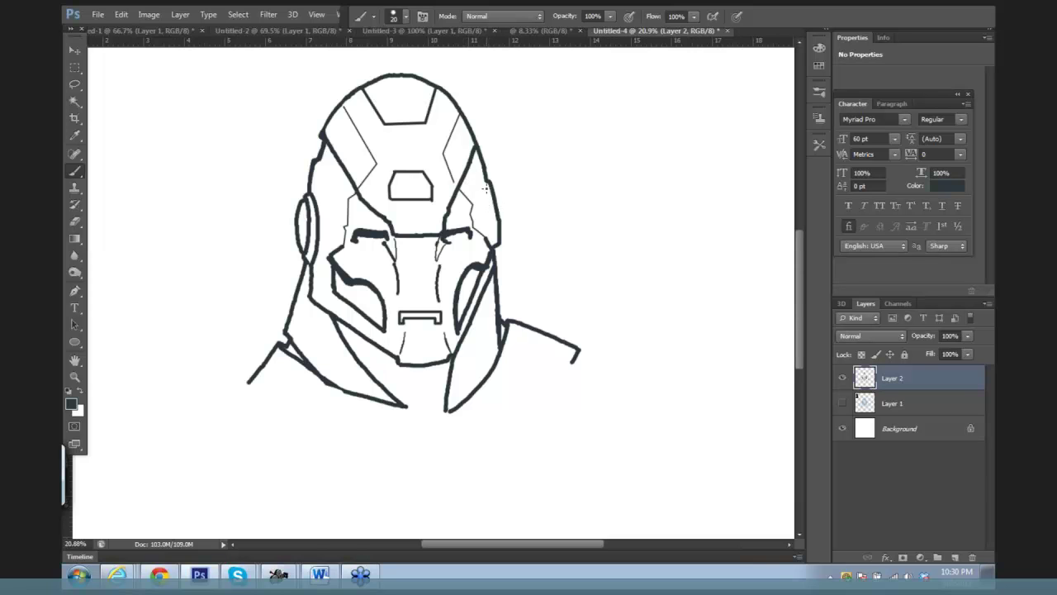
pyautogui.moveTo(486, 183); pyautogui.dragTo(494, 221)
pyautogui.hotkey('ctrl', 'z')
pyautogui.scroll(1, 501, 212)
pyautogui.moveTo(482, 187); pyautogui.dragTo(492, 251)
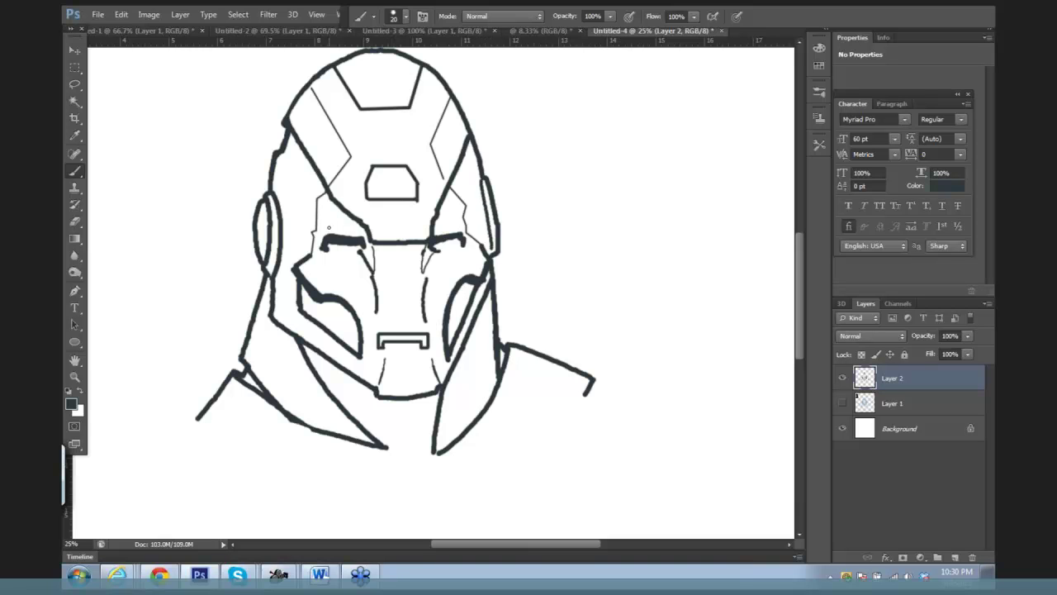
# Step: Ink two angular vents on the left temple and a row of rivet dots on each ear piece
pyautogui.moveTo(291, 156)
pyautogui.mouseDown()
pyautogui.moveTo(298, 177)
pyautogui.moveTo(290, 147)
pyautogui.moveTo(310, 177)
pyautogui.moveTo(288, 190)
pyautogui.moveTo(294, 231)
pyautogui.mouseUp()
pyautogui.moveTo(274, 197)
pyautogui.mouseDown()
pyautogui.moveTo(293, 234)
pyautogui.moveTo(292, 225)
pyautogui.mouseUp()
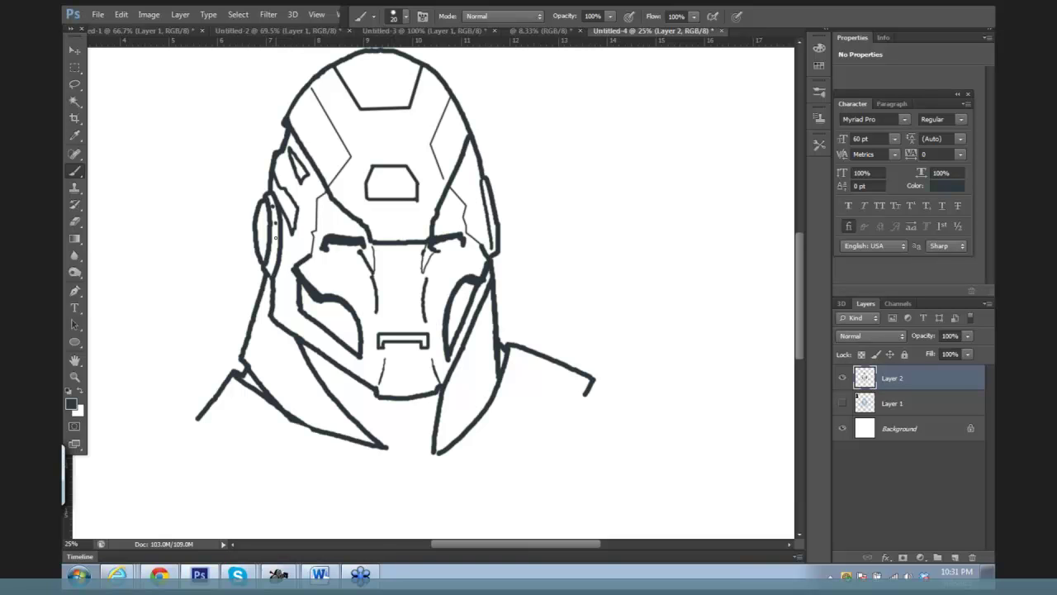
pyautogui.click(276, 250)
pyautogui.moveTo(491, 188); pyautogui.dragTo(496, 237)
# Step: Add thin detail lines above the inner brow ends and thin slats inside both cheek vents
pyautogui.press('[')
pyautogui.press('[')
pyautogui.press('[')
pyautogui.press('[')
pyautogui.moveTo(441, 208); pyautogui.dragTo(436, 225)
pyautogui.moveTo(350, 218); pyautogui.dragTo(361, 235)
pyautogui.moveTo(355, 327); pyautogui.dragTo(301, 291)
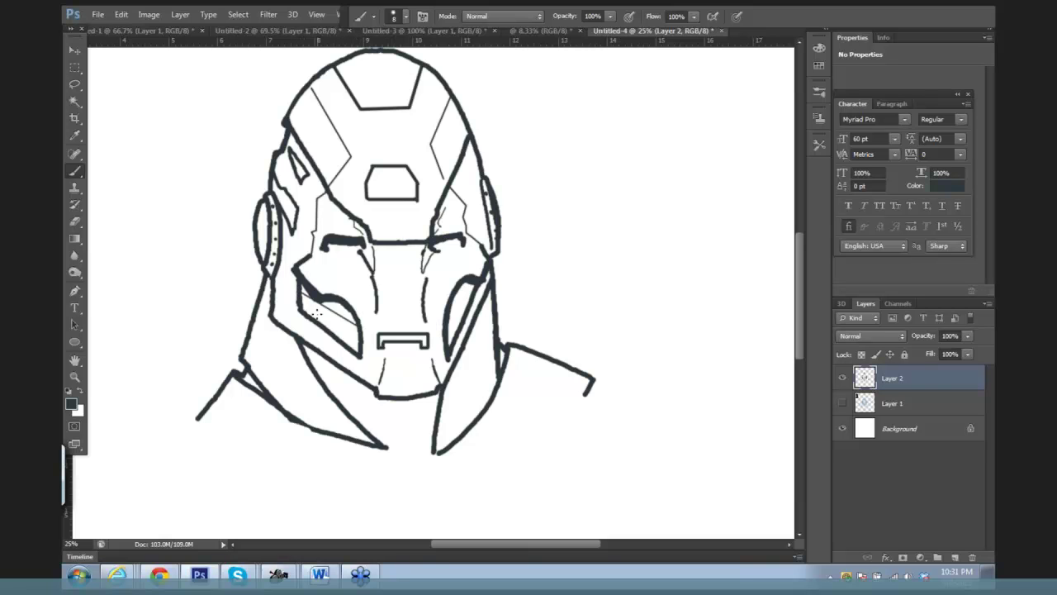
pyautogui.moveTo(355, 335); pyautogui.dragTo(303, 304)
pyautogui.moveTo(469, 280); pyautogui.dragTo(451, 338)
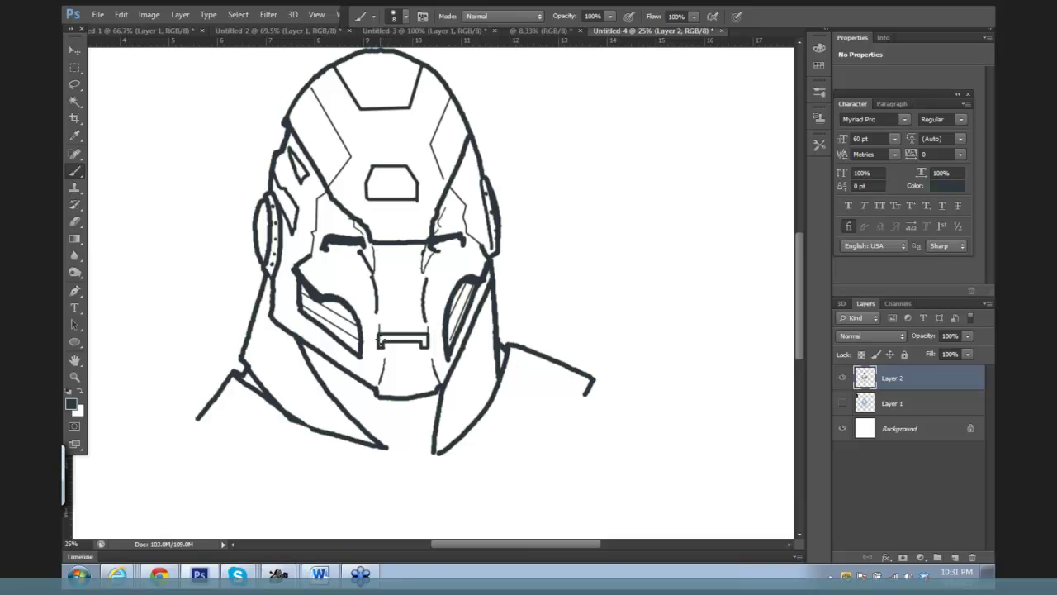
# Step: Add fine detail lines to the mouth and around the eyes, and an inner outline inside the forehead emblem
pyautogui.moveTo(380, 339); pyautogui.dragTo(428, 332)
pyautogui.moveTo(334, 249); pyautogui.dragTo(355, 248)
pyautogui.moveTo(443, 252)
pyautogui.mouseDown()
pyautogui.moveTo(436, 244)
pyautogui.moveTo(462, 241)
pyautogui.mouseUp()
pyautogui.moveTo(334, 216); pyautogui.dragTo(334, 223)
pyautogui.moveTo(377, 172)
pyautogui.mouseDown()
pyautogui.moveTo(402, 172)
pyautogui.moveTo(412, 197)
pyautogui.moveTo(375, 196)
pyautogui.moveTo(411, 189)
pyautogui.mouseUp()
# Step: Ink an inner border and a horizontal crossbar inside the crown's trapezoid panel with brush size 15
pyautogui.click(338, 66)
pyautogui.keyDown('shift'); pyautogui.click(362, 107); pyautogui.keyUp('shift')
pyautogui.keyDown('shift'); pyautogui.click(407, 101); pyautogui.keyUp('shift')
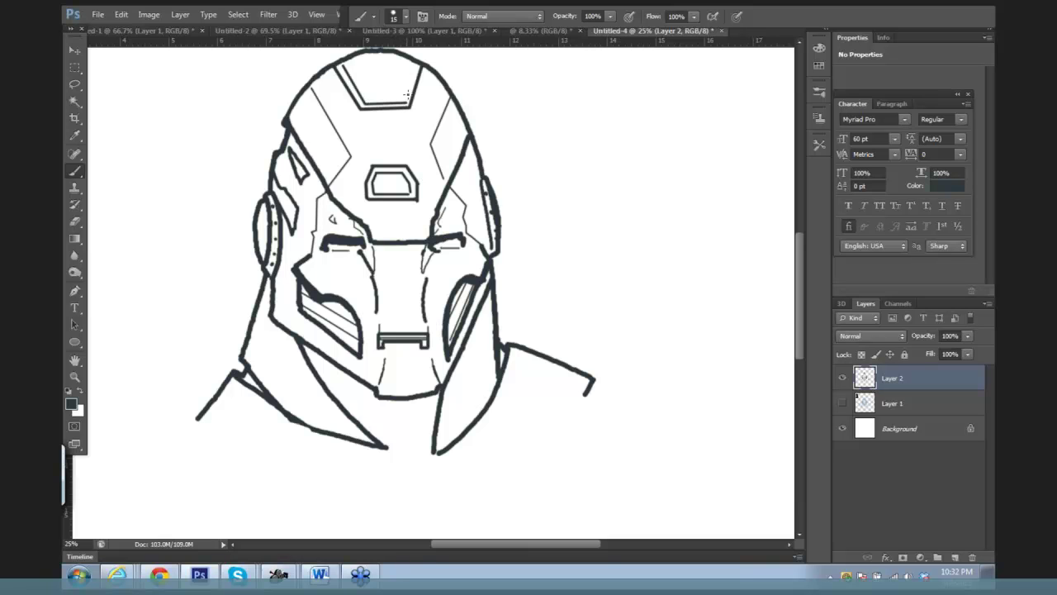
pyautogui.keyDown('shift'); pyautogui.click(418, 66); pyautogui.keyUp('shift')
pyautogui.click(359, 80)
pyautogui.keyDown('shift'); pyautogui.click(385, 80); pyautogui.keyUp('shift')
pyautogui.keyDown('shift'); pyautogui.click(407, 81); pyautogui.keyUp('shift')
pyautogui.moveTo(342, 65); pyautogui.dragTo(415, 66)
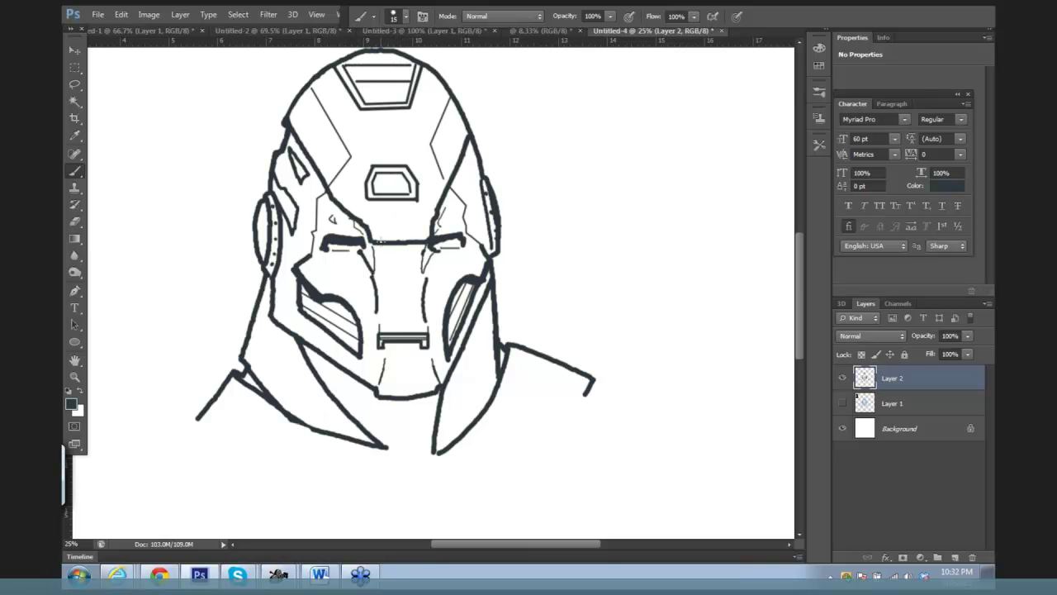
# Step: Ink a small trapezoid on the nose bridge and a segmented cable along the left side of the neck
pyautogui.moveTo(382, 246)
pyautogui.mouseDown()
pyautogui.moveTo(386, 271)
pyautogui.moveTo(407, 273)
pyautogui.moveTo(418, 243)
pyautogui.mouseUp()
pyautogui.moveTo(318, 354)
pyautogui.mouseDown()
pyautogui.moveTo(327, 387)
pyautogui.moveTo(323, 368)
pyautogui.moveTo(327, 377)
pyautogui.mouseUp()
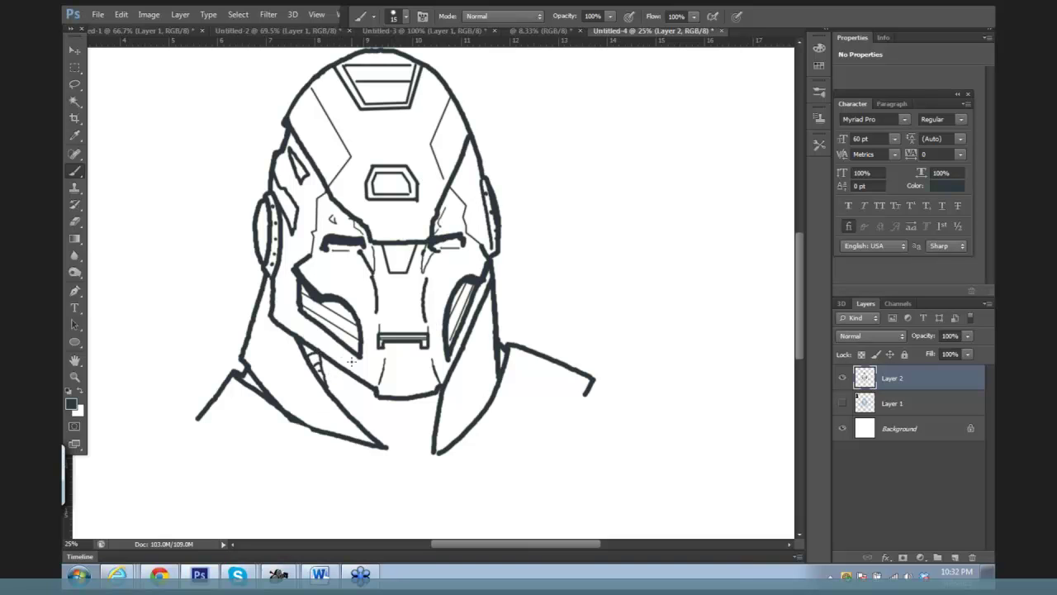
pyautogui.moveTo(351, 373); pyautogui.dragTo(399, 434)
pyautogui.moveTo(338, 397)
pyautogui.mouseDown()
pyautogui.moveTo(349, 383)
pyautogui.moveTo(366, 395)
pyautogui.moveTo(368, 422)
pyautogui.moveTo(392, 427)
pyautogui.mouseUp()
pyautogui.moveTo(326, 380); pyautogui.dragTo(347, 373)
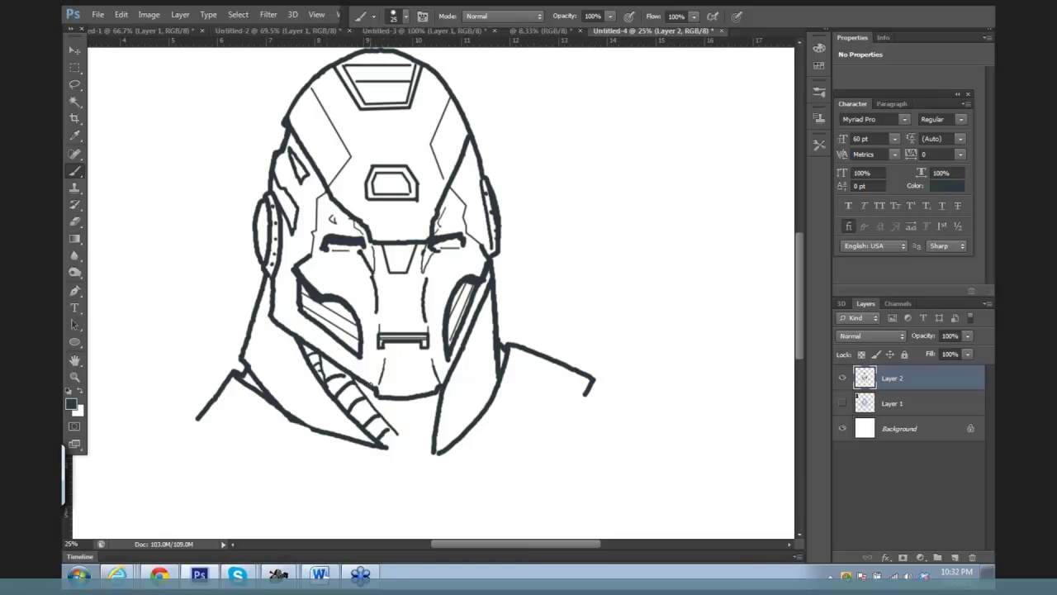
# Step: Ink throat ribs under the chin and a right neck cable, adding thin detail lines with a smaller brush
pyautogui.moveTo(371, 386)
pyautogui.mouseDown()
pyautogui.moveTo(383, 406)
pyautogui.moveTo(423, 400)
pyautogui.moveTo(398, 415)
pyautogui.moveTo(413, 407)
pyautogui.moveTo(399, 423)
pyautogui.moveTo(411, 417)
pyautogui.moveTo(408, 429)
pyautogui.moveTo(430, 407)
pyautogui.moveTo(418, 444)
pyautogui.moveTo(439, 408)
pyautogui.mouseUp()
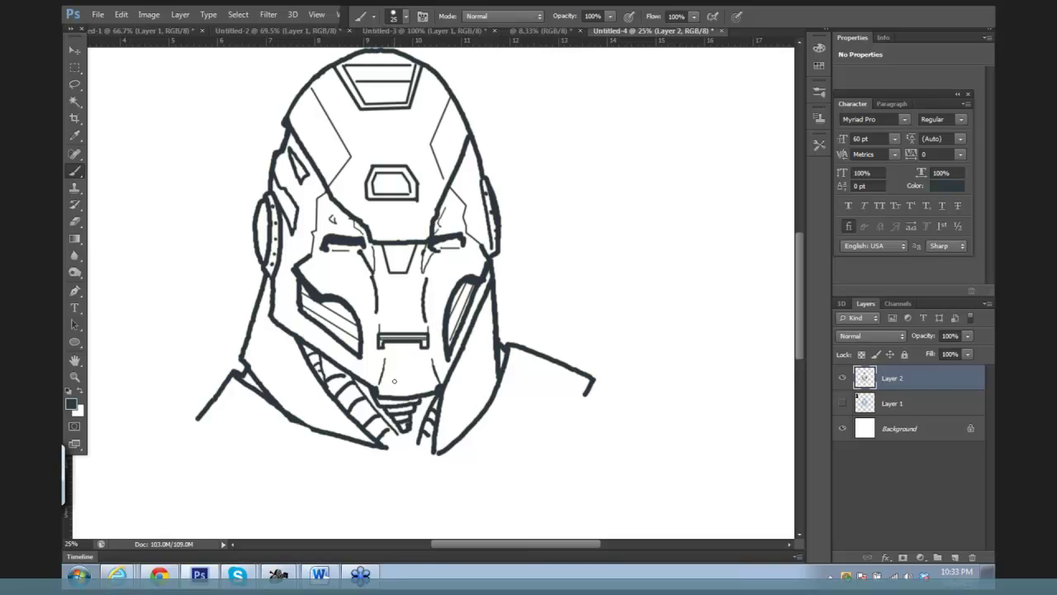
pyautogui.press('[')
pyautogui.press('[')
pyautogui.moveTo(357, 382)
pyautogui.mouseDown()
pyautogui.moveTo(395, 426)
pyautogui.moveTo(432, 395)
pyautogui.mouseUp()
pyautogui.scroll(-3, 569, 306)
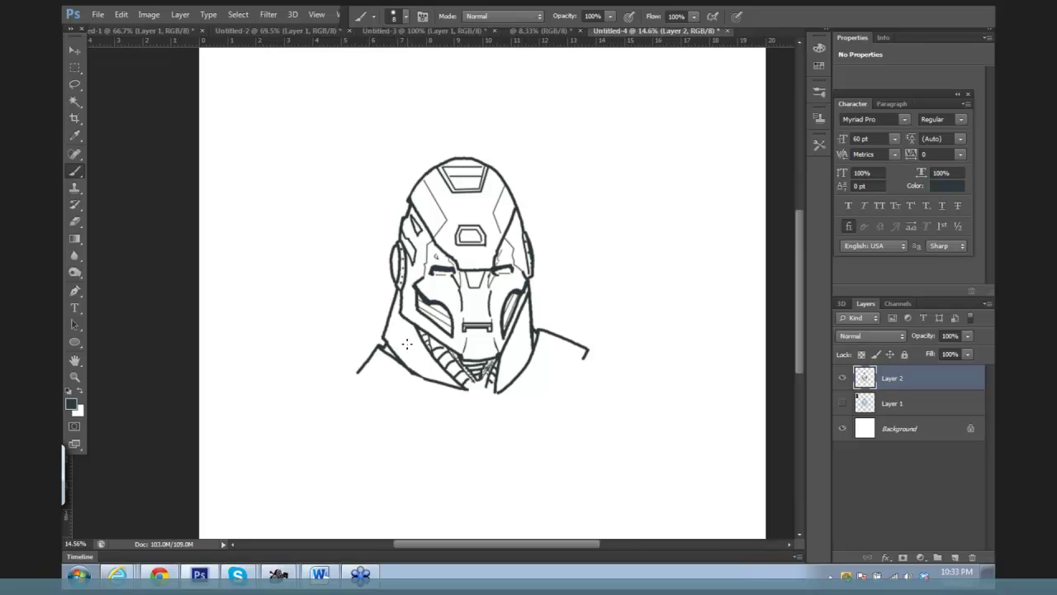
# Step: Select the whole bust and free-transform it to about 72% width and 103% height, clearing the selection
pyautogui.click(75, 67)
pyautogui.moveTo(308, 132)
pyautogui.mouseDown()
pyautogui.moveTo(376, 243)
pyautogui.moveTo(583, 415)
pyautogui.moveTo(612, 421)
pyautogui.mouseUp()
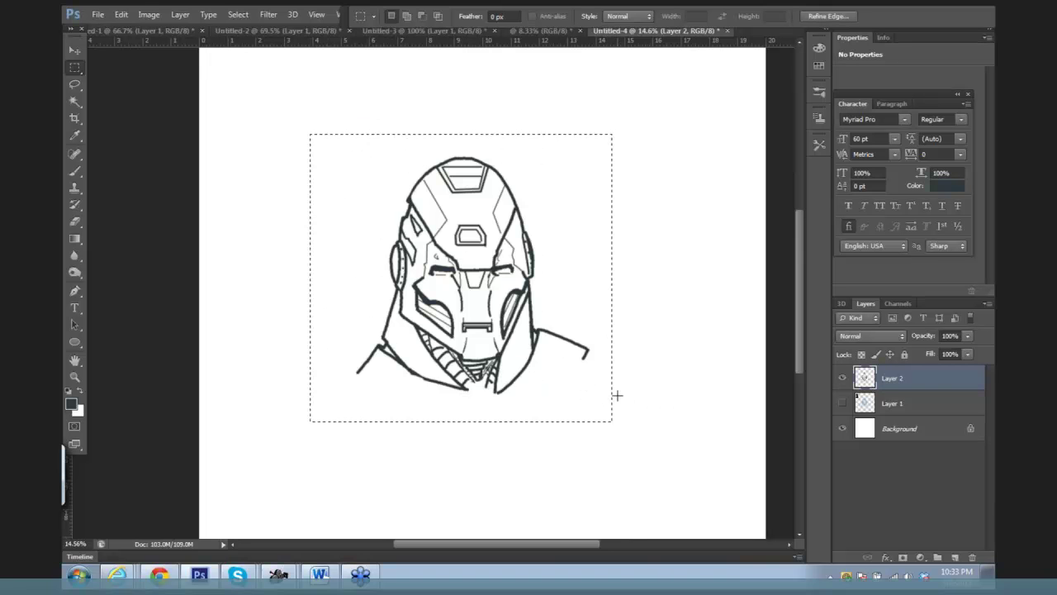
pyautogui.hotkey('ctrl', 't')
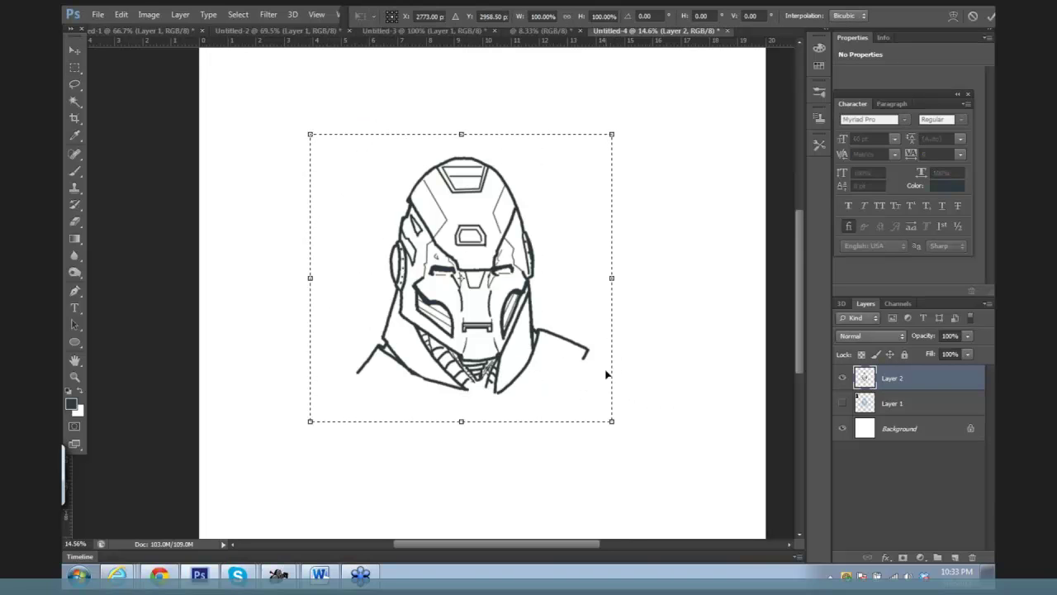
pyautogui.moveTo(612, 277); pyautogui.dragTo(561, 277)
pyautogui.moveTo(435, 133)
pyautogui.mouseDown()
pyautogui.moveTo(440, 205)
pyautogui.moveTo(445, 145)
pyautogui.mouseUp()
pyautogui.moveTo(560, 145); pyautogui.dragTo(527, 125)
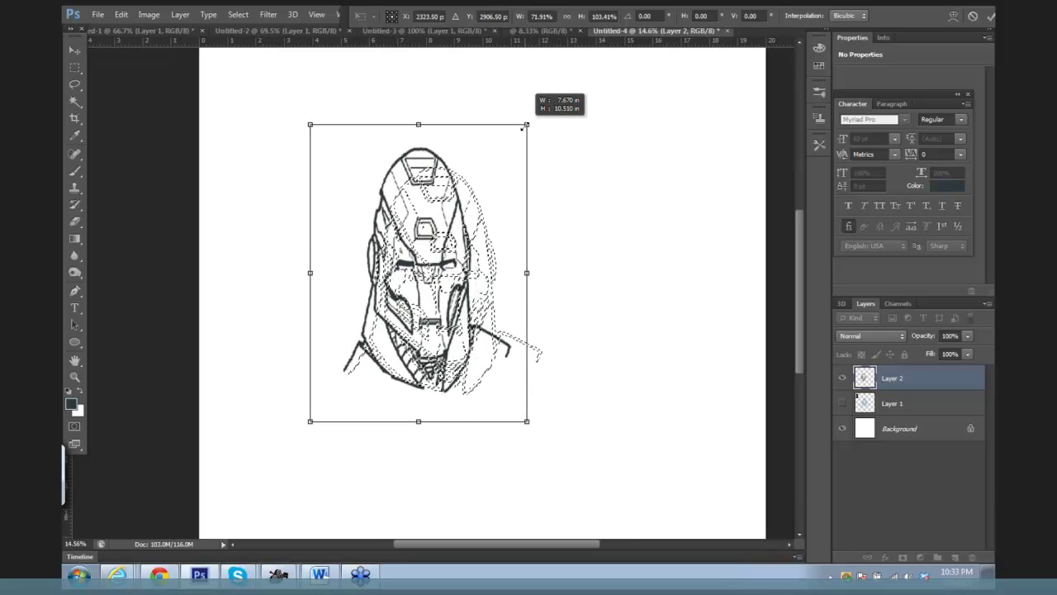
pyautogui.press('Return')
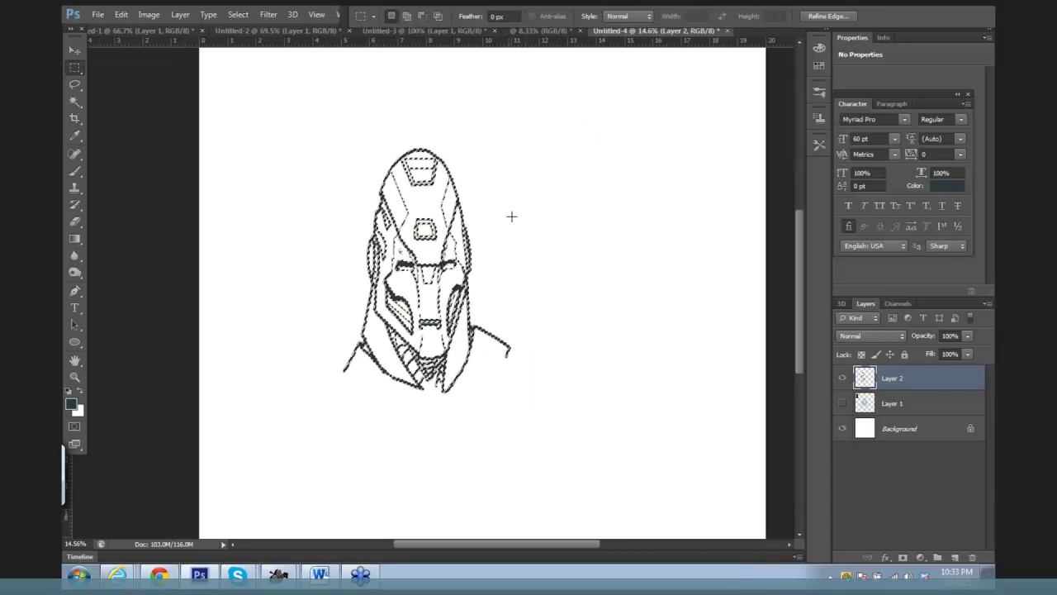
pyautogui.hotkey('ctrl', 'd')
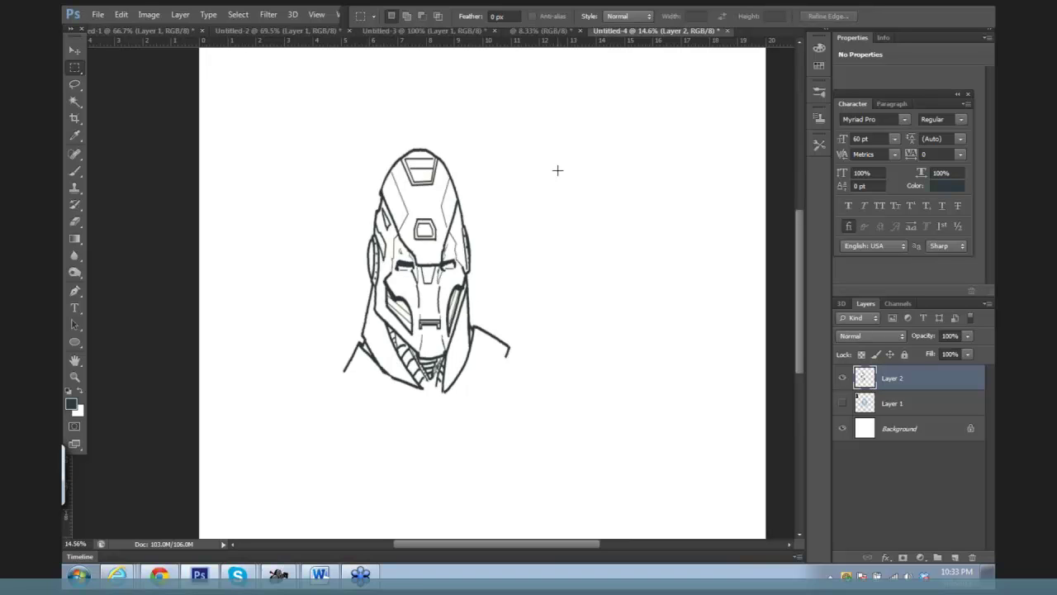
# Step: Select the top of the head and compress its height with Free Transform to shorten the crown, clearing the selection
pyautogui.moveTo(520, 203); pyautogui.dragTo(540, 184)
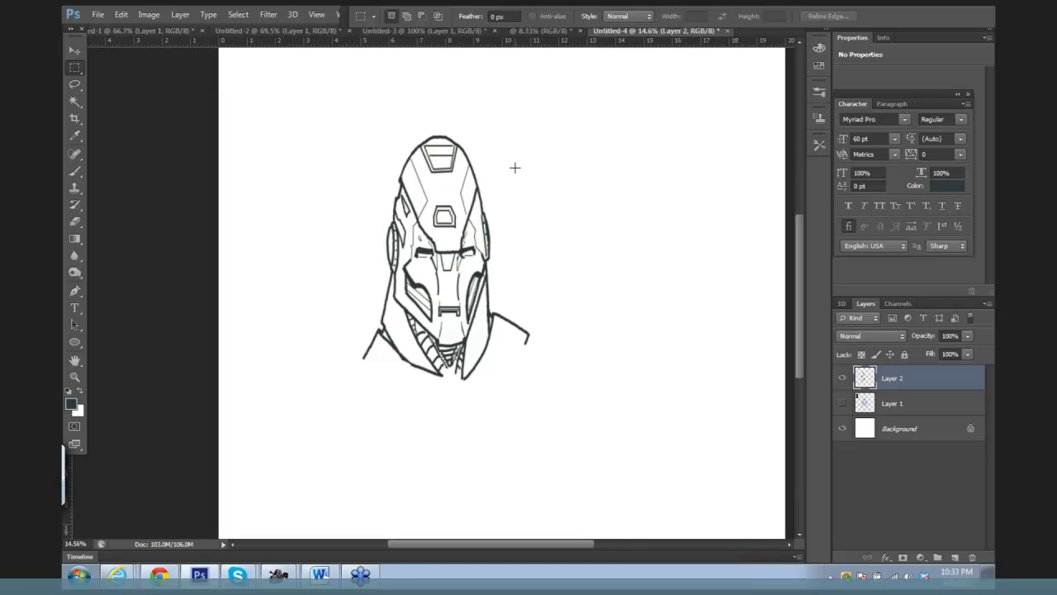
pyautogui.moveTo(362, 116); pyautogui.dragTo(522, 204)
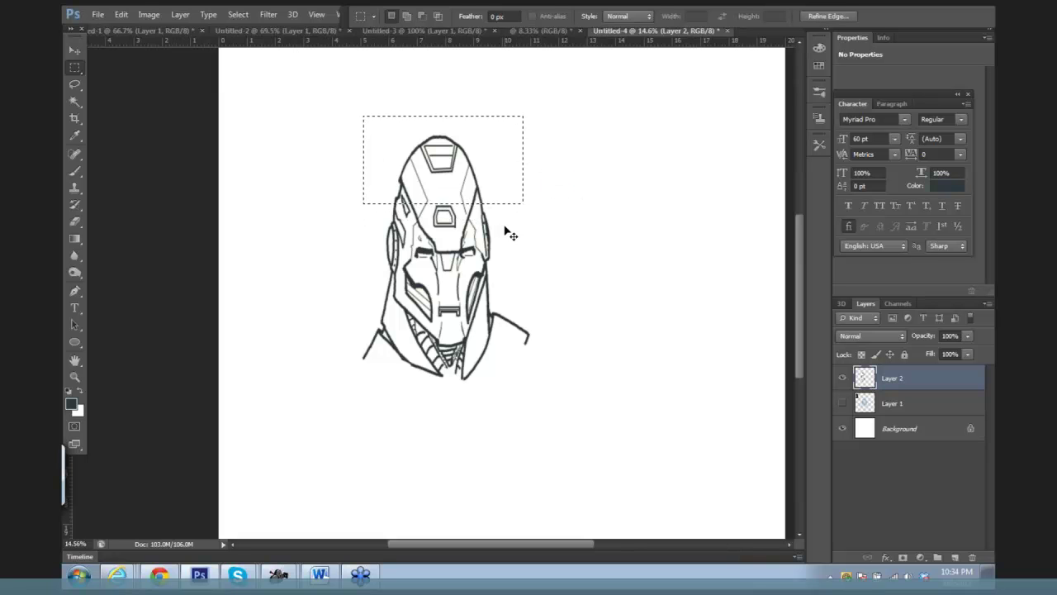
pyautogui.hotkey('ctrl', 't')
pyautogui.moveTo(443, 115); pyautogui.dragTo(445, 138)
pyautogui.press('Return')
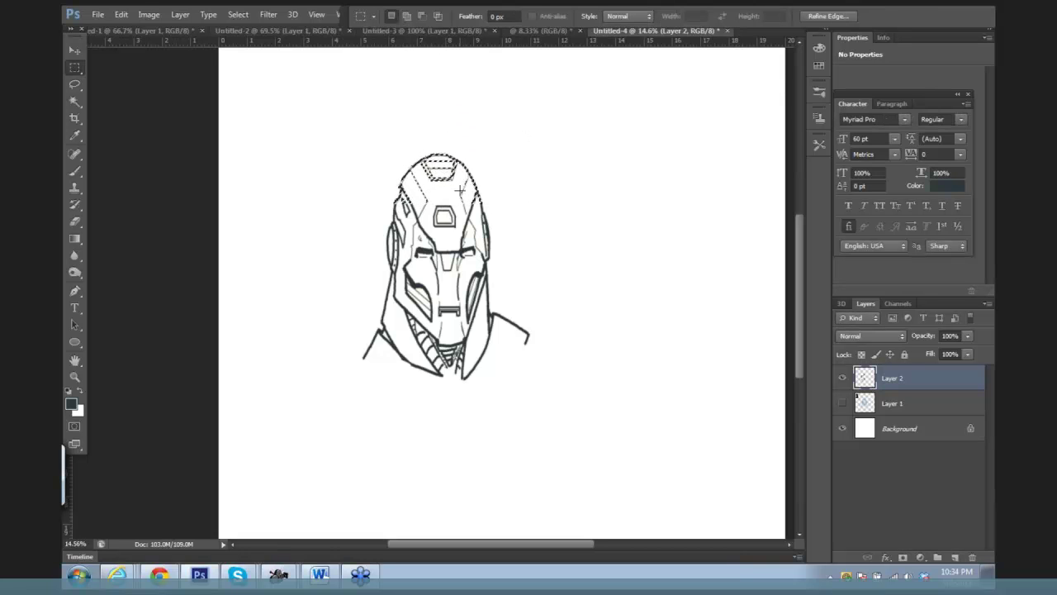
pyautogui.hotkey('ctrl', 'd')
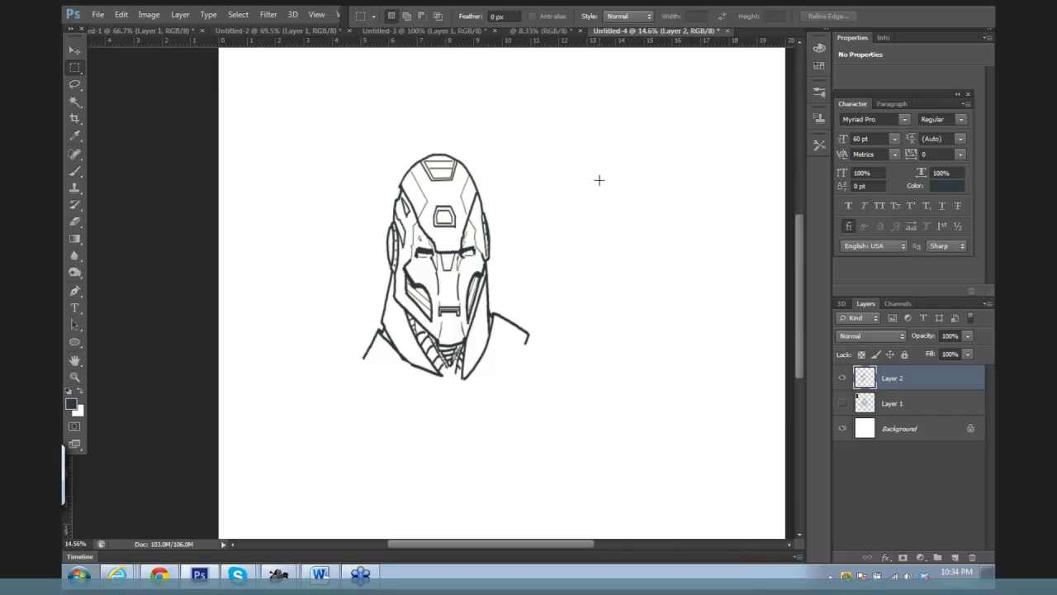
# Step: Ink thin inset edge lines and curved creases on both sides of the collar with the Brush tool
pyautogui.moveTo(525, 176); pyautogui.dragTo(551, 196)
pyautogui.press('b')
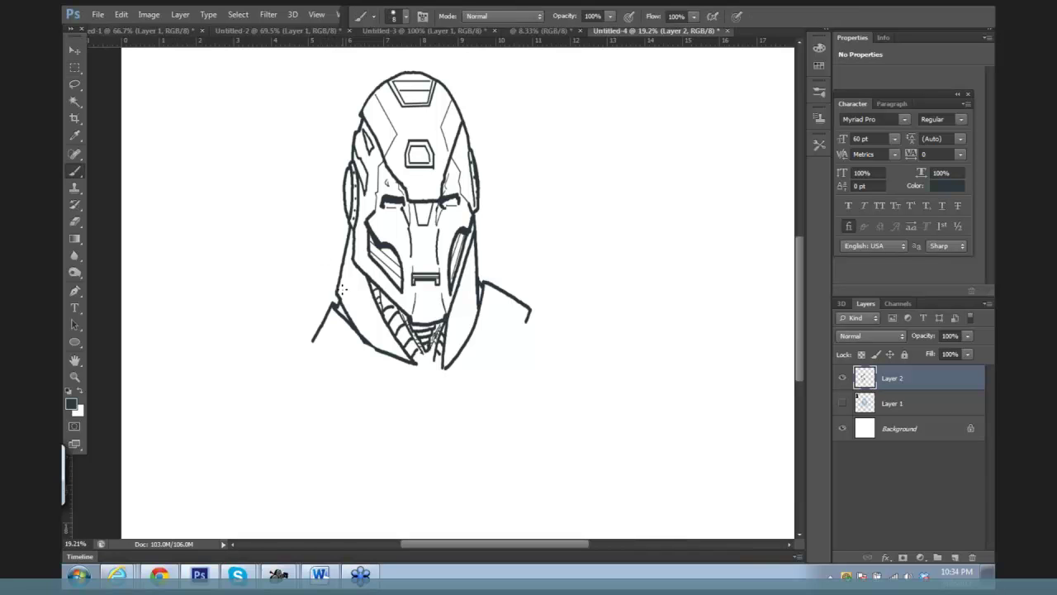
pyautogui.moveTo(348, 248); pyautogui.dragTo(341, 290)
pyautogui.moveTo(360, 329); pyautogui.dragTo(404, 357)
pyautogui.moveTo(342, 294); pyautogui.dragTo(365, 279)
pyautogui.moveTo(453, 320); pyautogui.dragTo(471, 262)
pyautogui.moveTo(463, 312); pyautogui.dragTo(470, 336)
pyautogui.moveTo(473, 282); pyautogui.dragTo(469, 319)
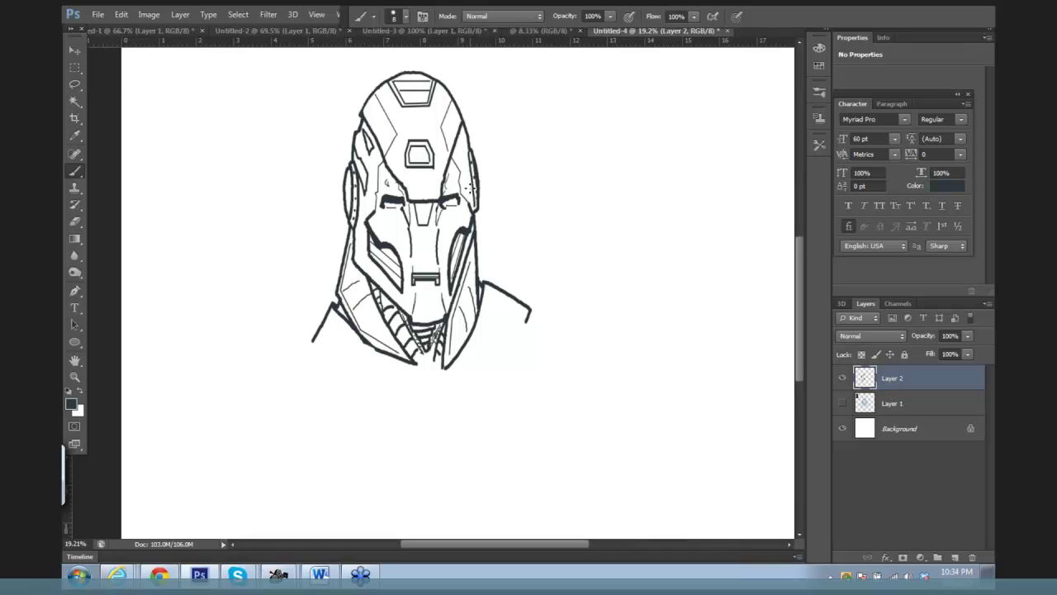
# Step: Thicken the upper panel lines on both sides of the forehead with straight strokes at brush size 20
pyautogui.press(']')
pyautogui.press(']')
pyautogui.scroll(3, 492, 183)
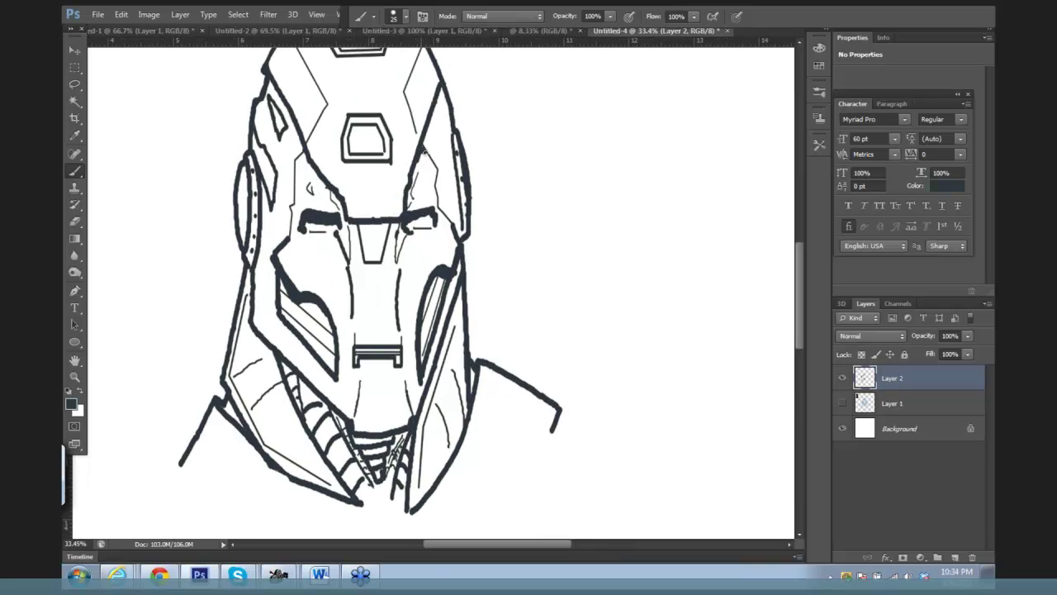
pyautogui.moveTo(426, 153); pyautogui.dragTo(437, 170)
pyautogui.hotkey('ctrl', 'z')
pyautogui.scroll(3, 351, 115)
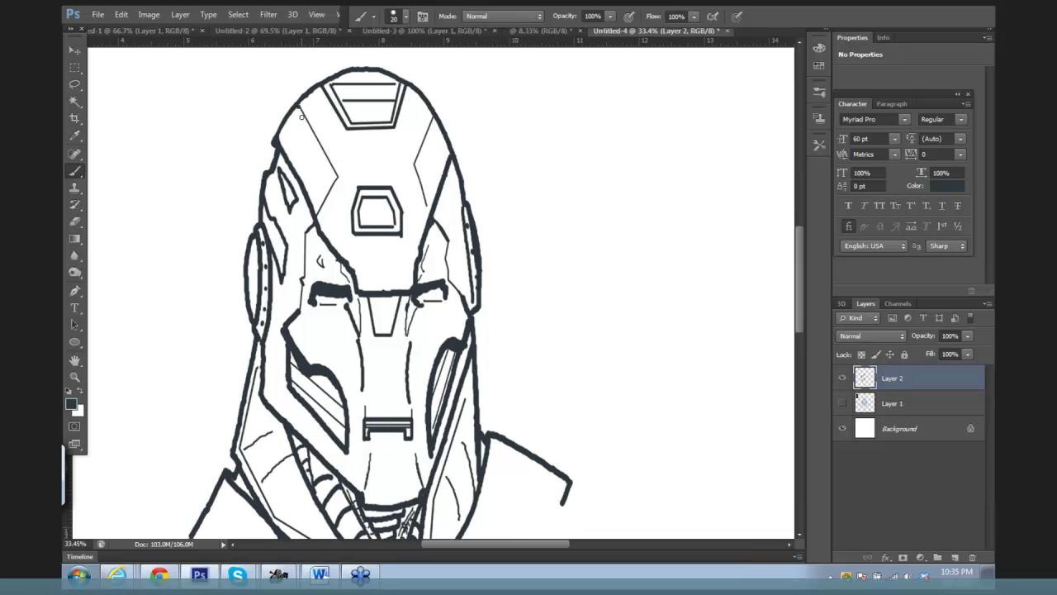
pyautogui.keyDown('shift'); pyautogui.click(336, 177); pyautogui.keyUp('shift')
pyautogui.click(415, 165)
pyautogui.keyDown('shift'); pyautogui.click(432, 118); pyautogui.keyUp('shift')
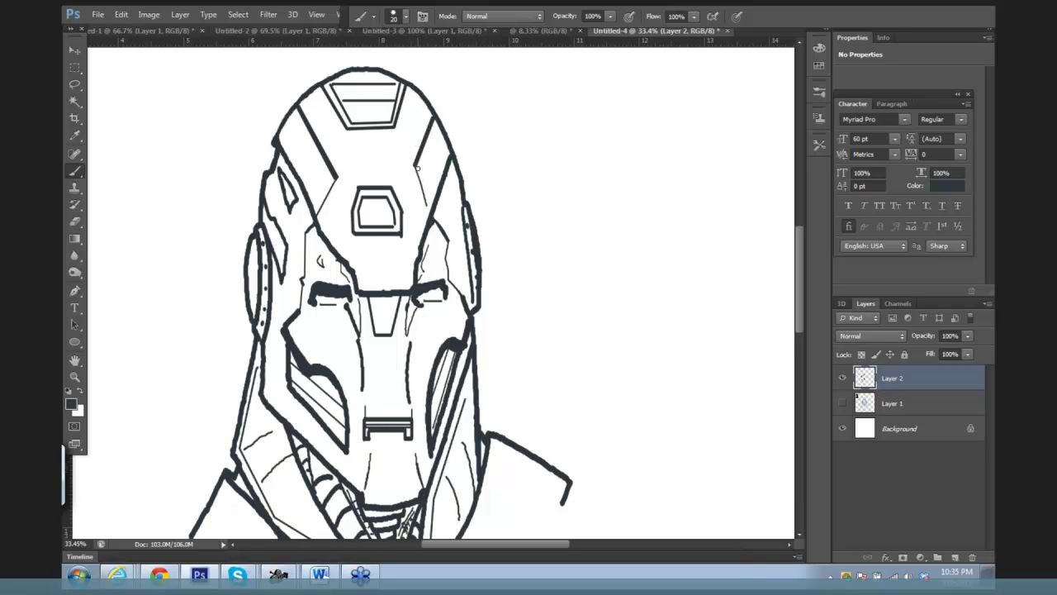
# Step: Thicken the horizontal bars in the crown panel and the upper inner edge of the forehead emblem
pyautogui.click(397, 86)
pyautogui.keyDown('shift'); pyautogui.click(332, 84); pyautogui.keyUp('shift')
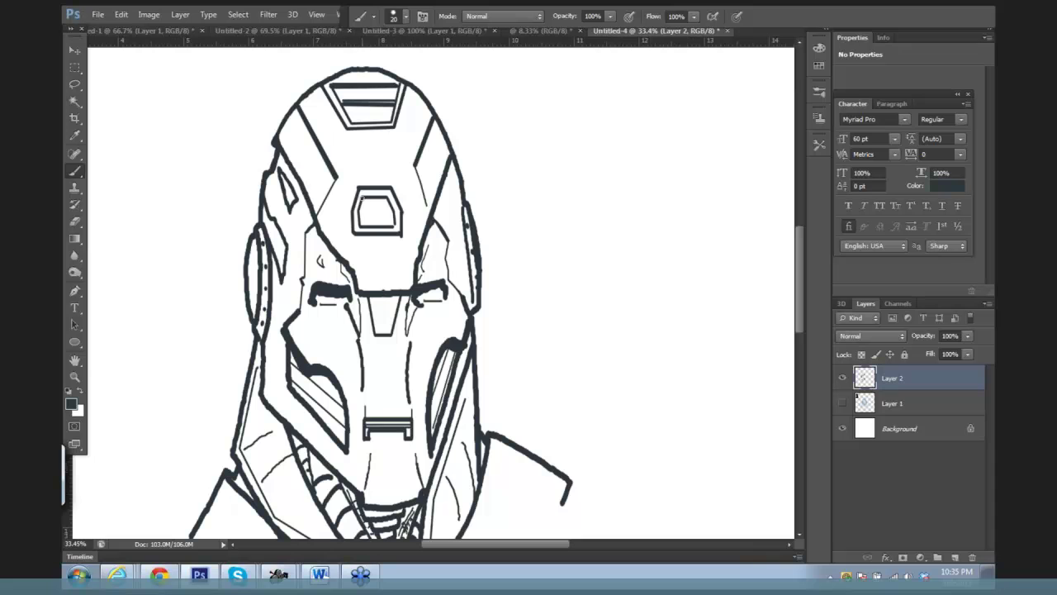
pyautogui.moveTo(363, 202); pyautogui.dragTo(388, 202)
pyautogui.scroll(-5, 506, 267)
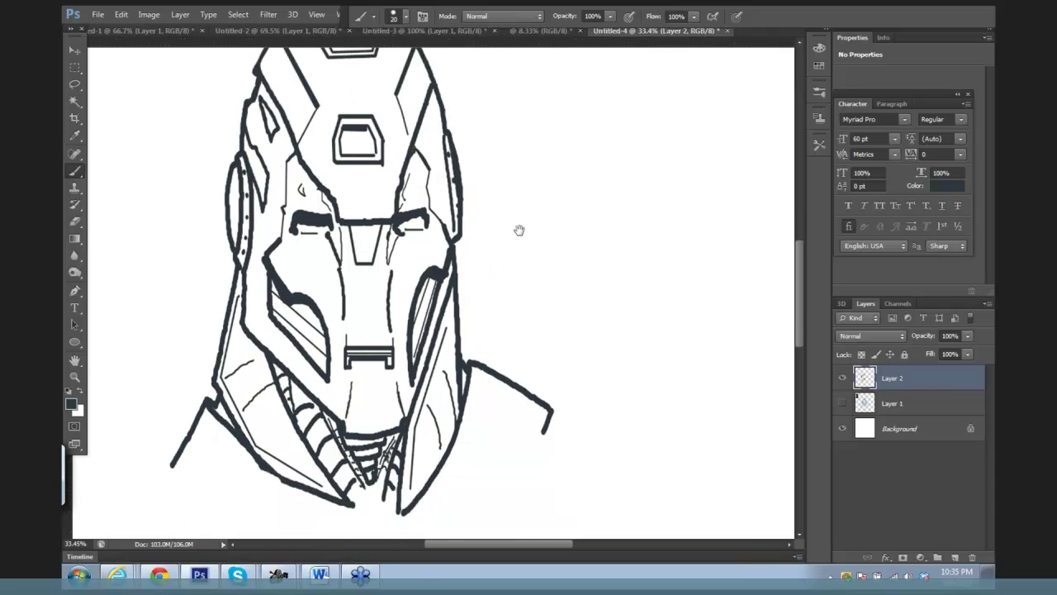
pyautogui.scroll(-3, 501, 249)
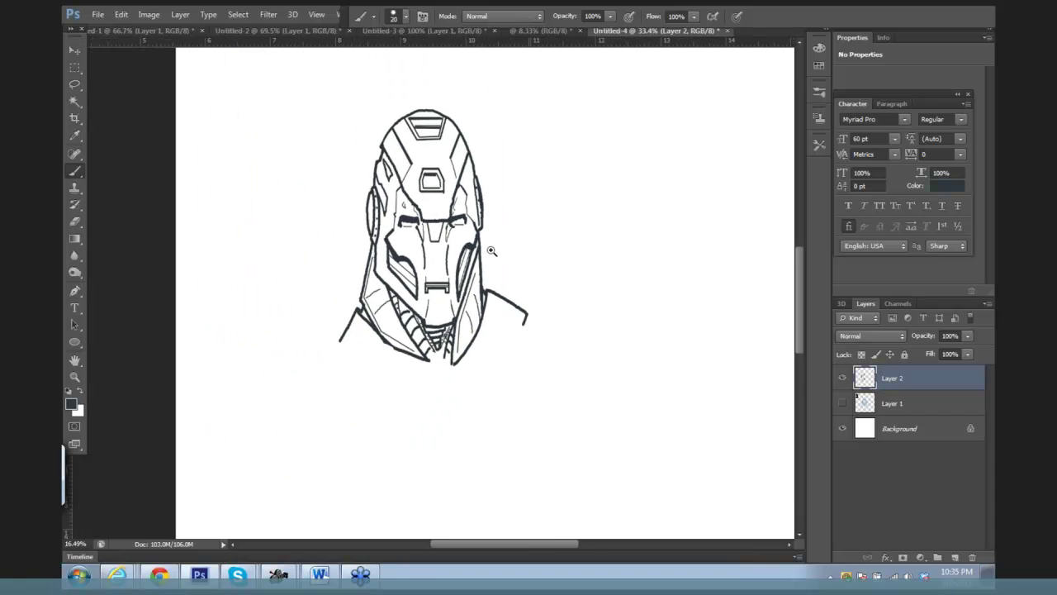
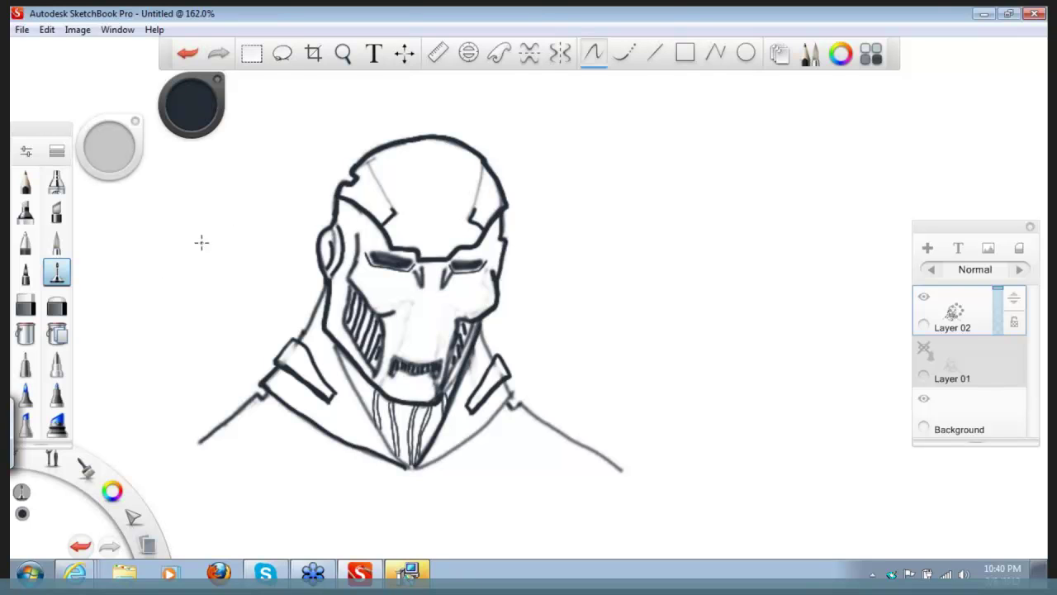
pyautogui.click(25, 279)
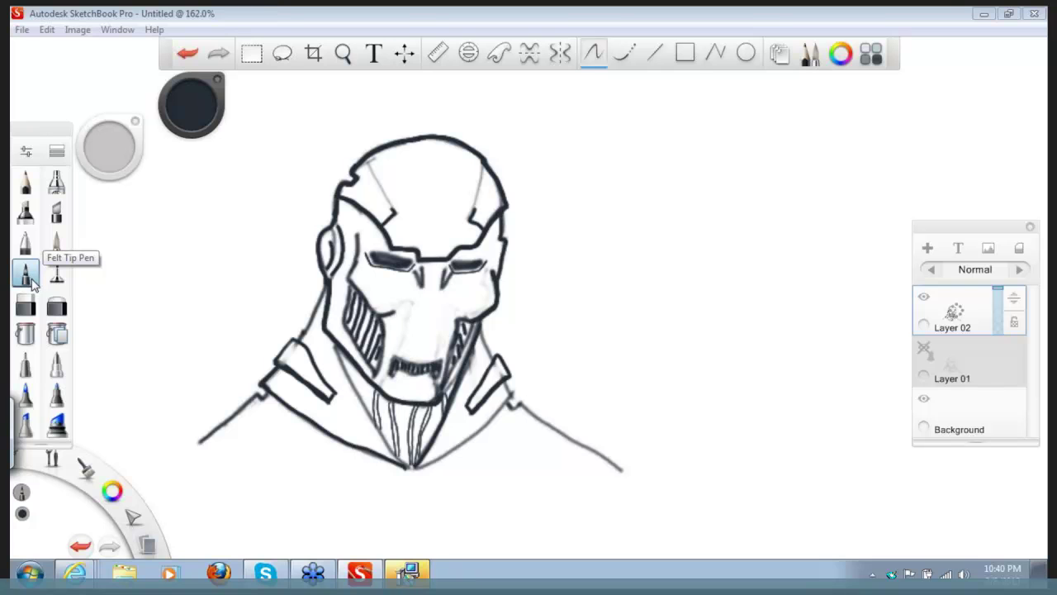
pyautogui.click(64, 281)
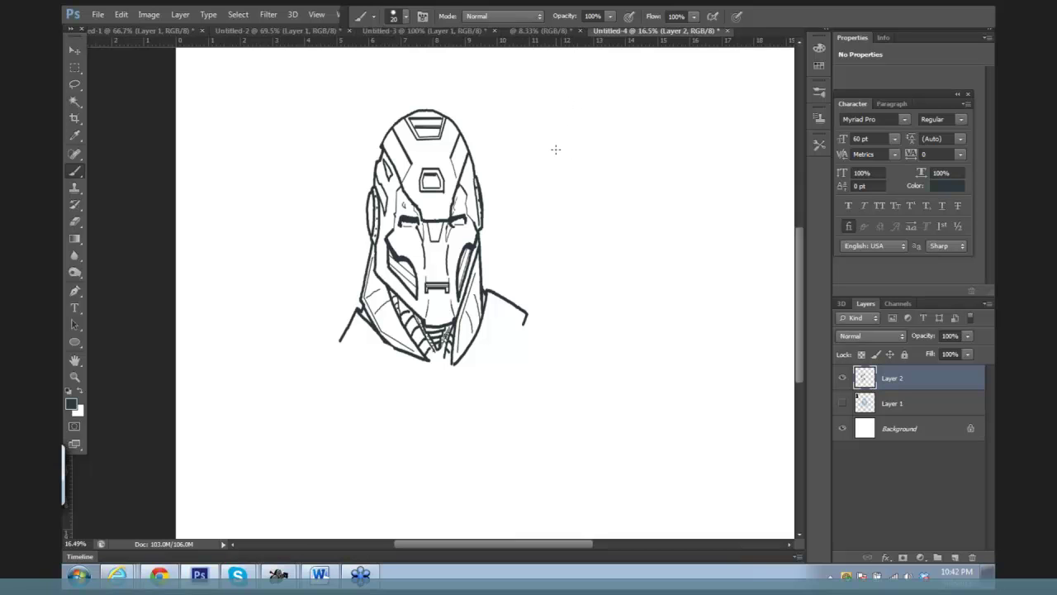
pyautogui.click(81, 86)
pyautogui.click(76, 69)
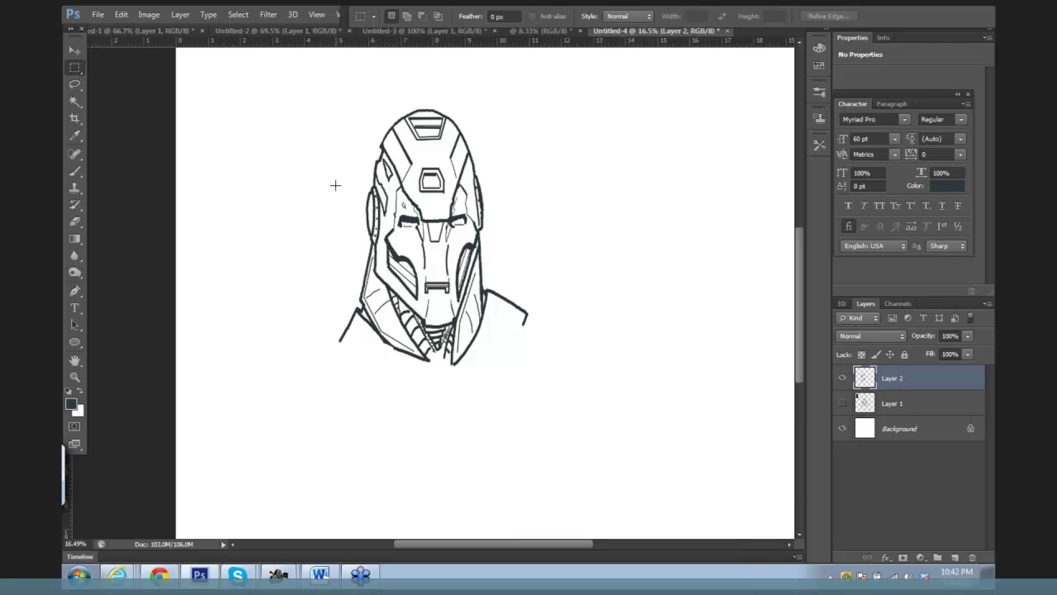
pyautogui.moveTo(346, 117); pyautogui.dragTo(442, 175)
pyautogui.click(435, 145)
pyautogui.moveTo(339, 88); pyautogui.dragTo(499, 181)
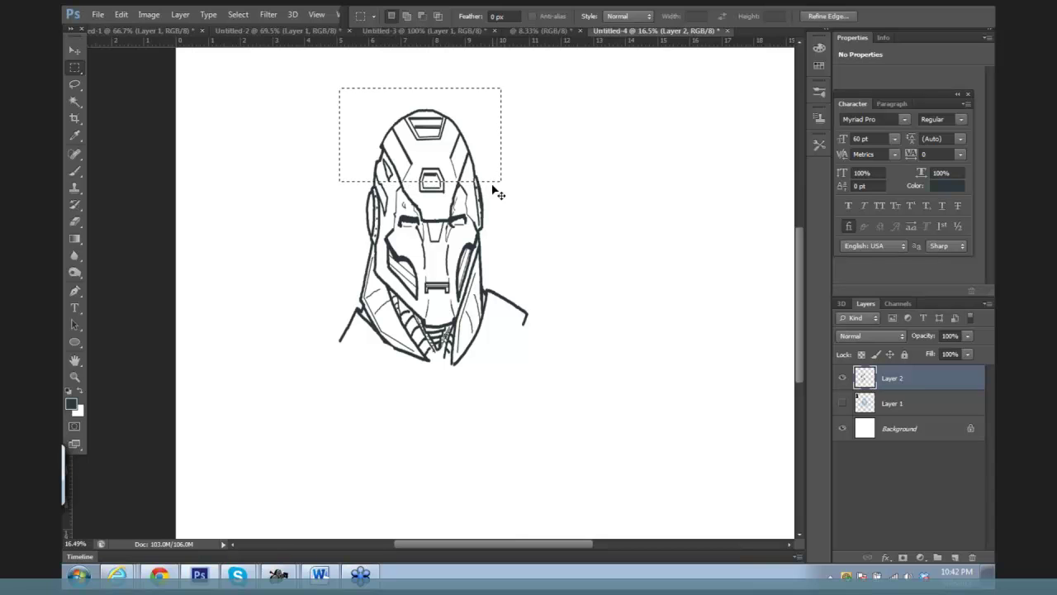
pyautogui.click(537, 179)
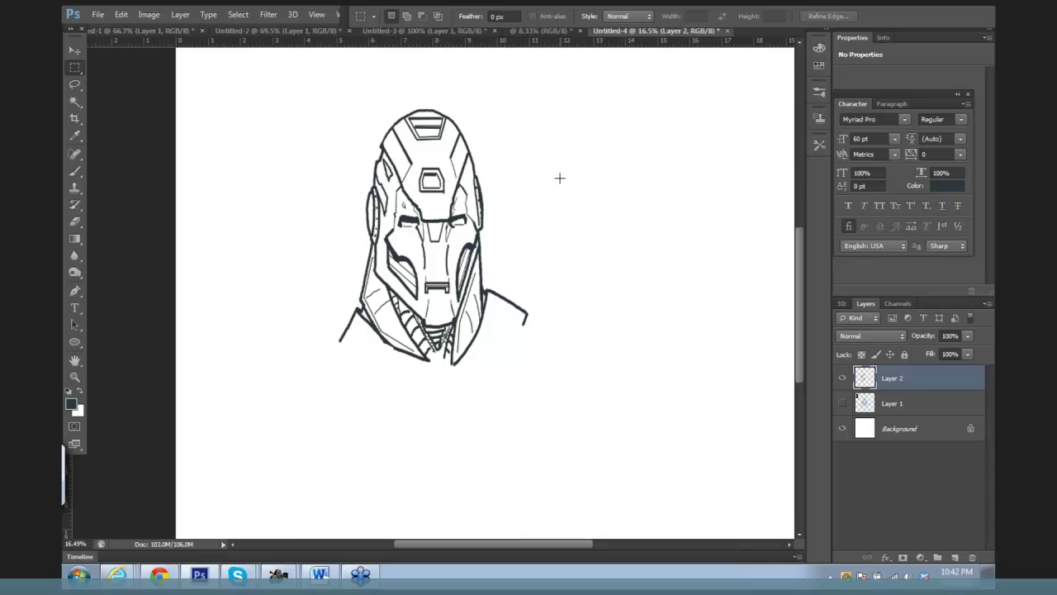
# Step: Flatten the image, discarding the hidden layers
pyautogui.click(186, 17)
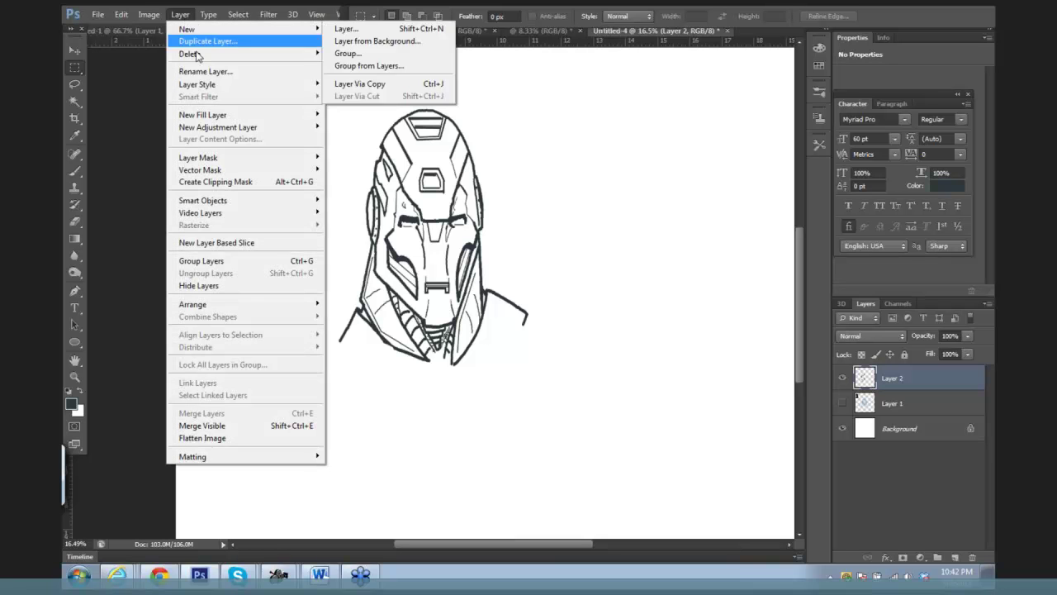
pyautogui.click(201, 437)
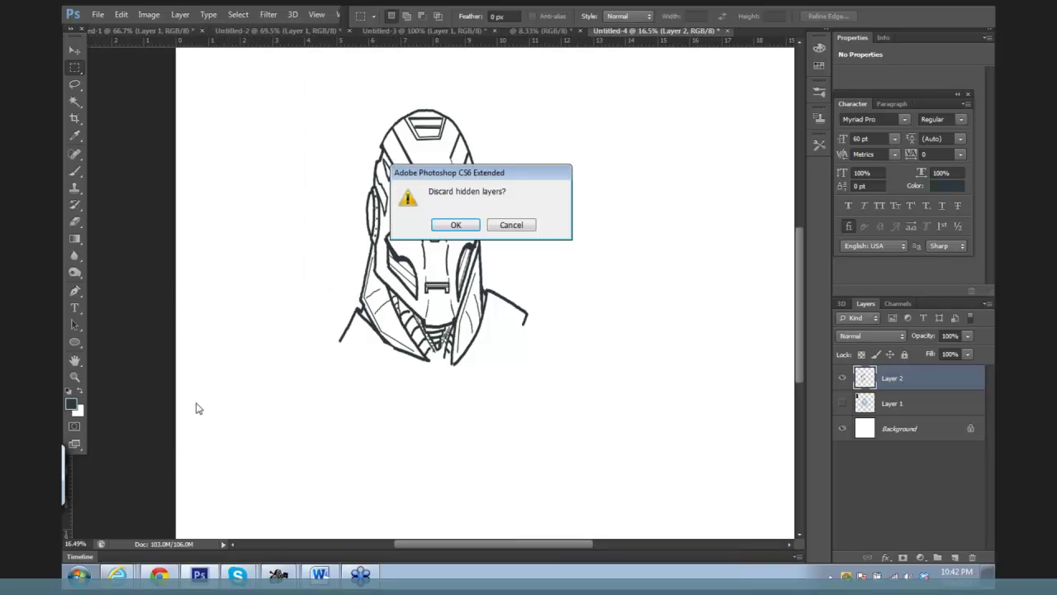
pyautogui.click(455, 226)
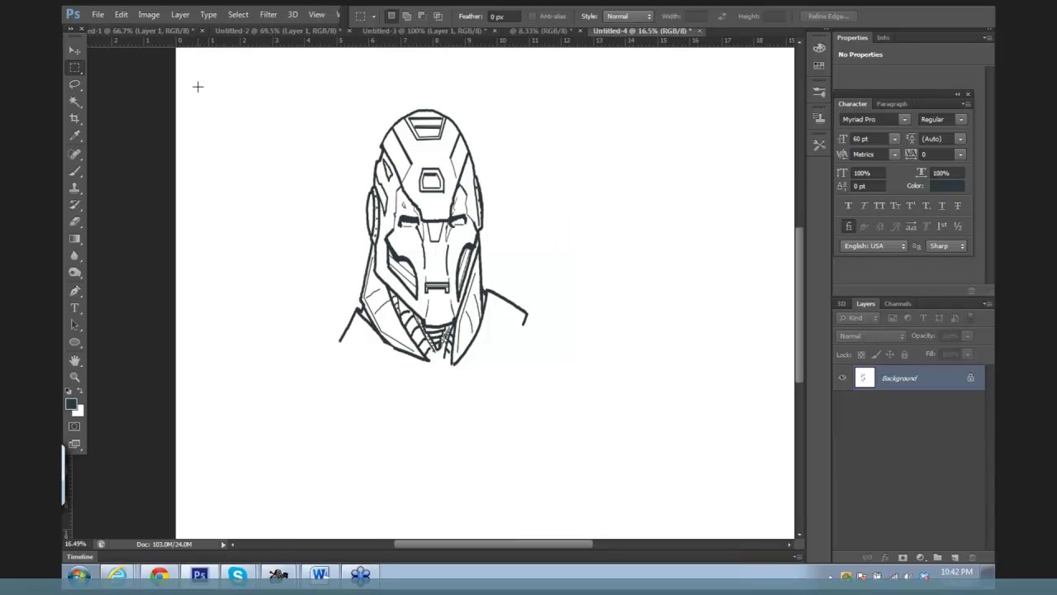
# Step: Copy the whole bust to a new layer, then move it to the canvas's upper-left corner and scale it down
pyautogui.moveTo(274, 86); pyautogui.dragTo(536, 369)
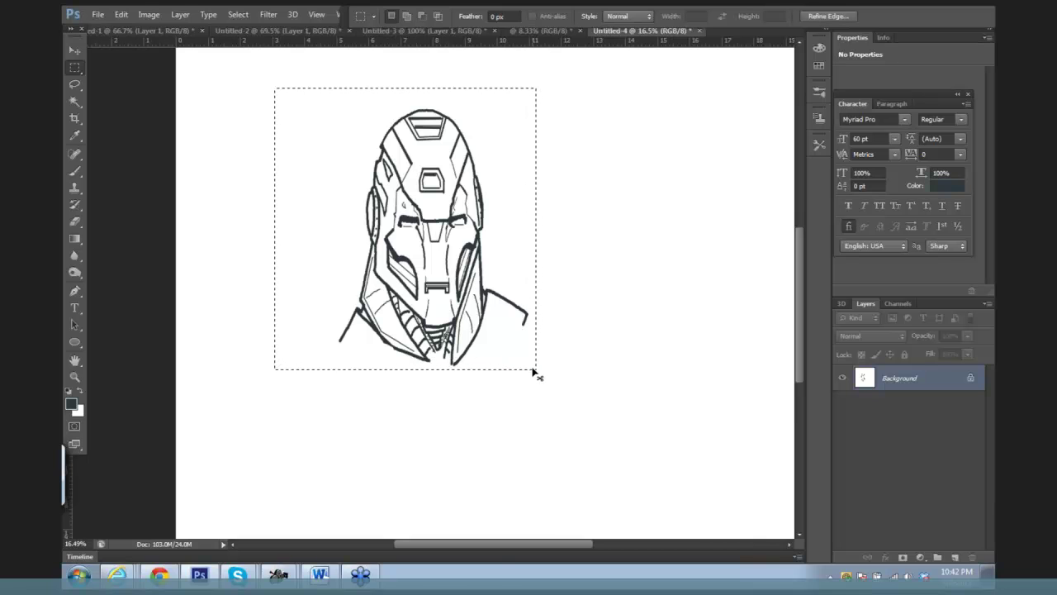
pyautogui.hotkey('ctrl', 'j')
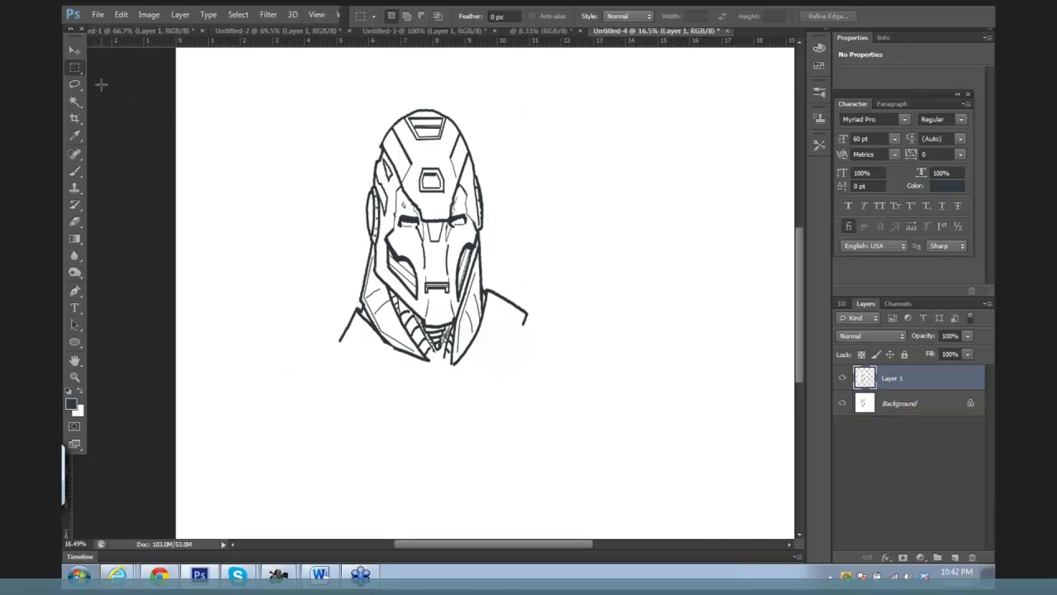
pyautogui.click(75, 51)
pyautogui.moveTo(414, 242)
pyautogui.mouseDown()
pyautogui.moveTo(260, 158)
pyautogui.moveTo(269, 171)
pyautogui.mouseUp()
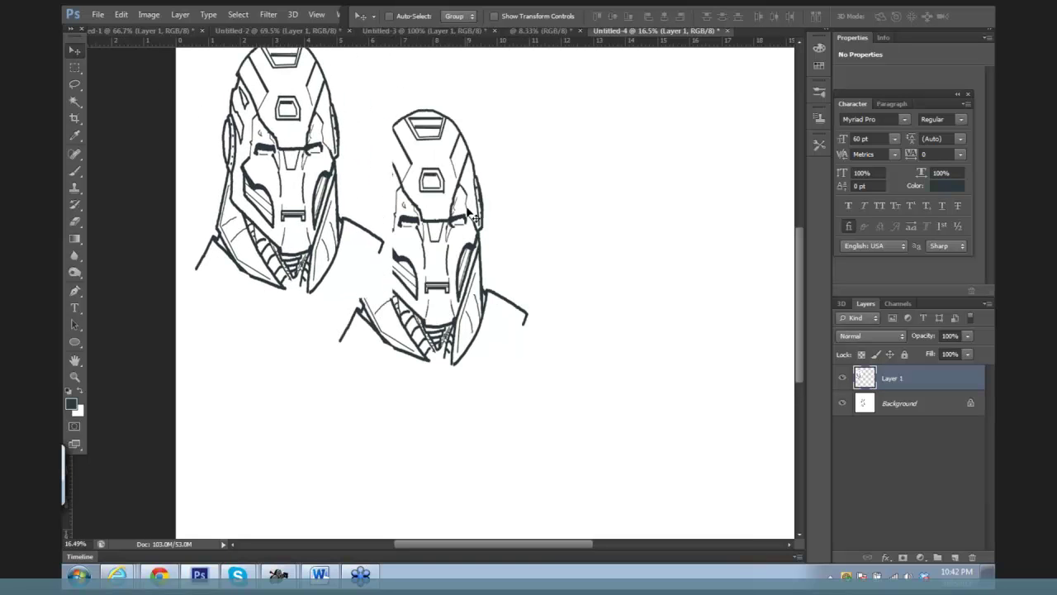
pyautogui.hotkey('ctrl', 't')
pyautogui.moveTo(573, 229)
pyautogui.mouseDown()
pyautogui.moveTo(569, 242)
pyautogui.moveTo(544, 240)
pyautogui.mouseUp()
pyautogui.moveTo(371, 162)
pyautogui.mouseDown()
pyautogui.moveTo(334, 220)
pyautogui.moveTo(321, 169)
pyautogui.moveTo(333, 128)
pyautogui.mouseUp()
pyautogui.press('Return')
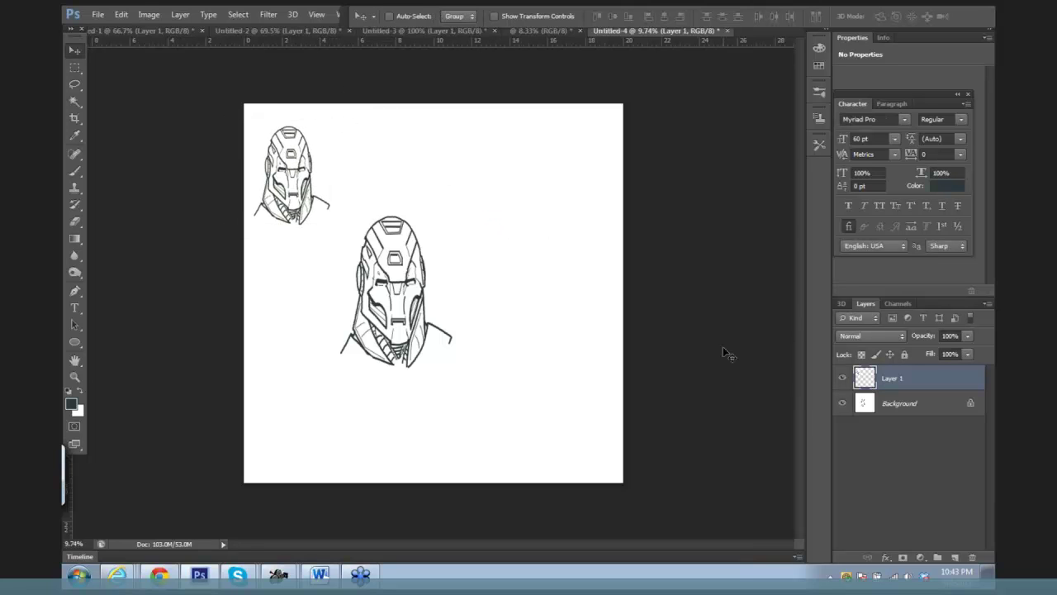
# Step: On the Background layer, select the large bust's crown and compress its height with Free Transform, clearing the selection
pyautogui.click(882, 404)
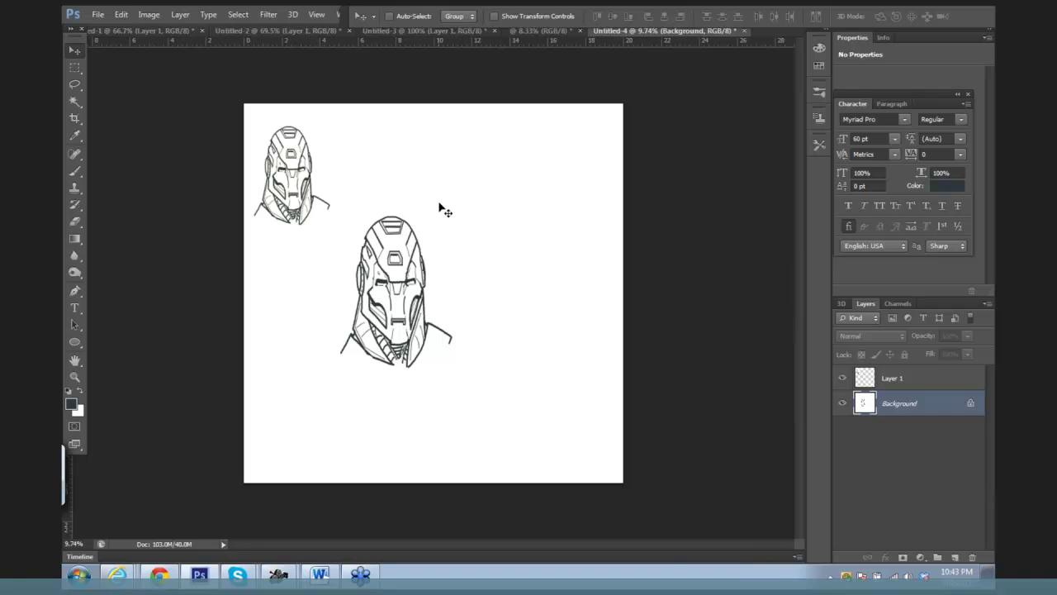
pyautogui.scroll(3, 449, 194)
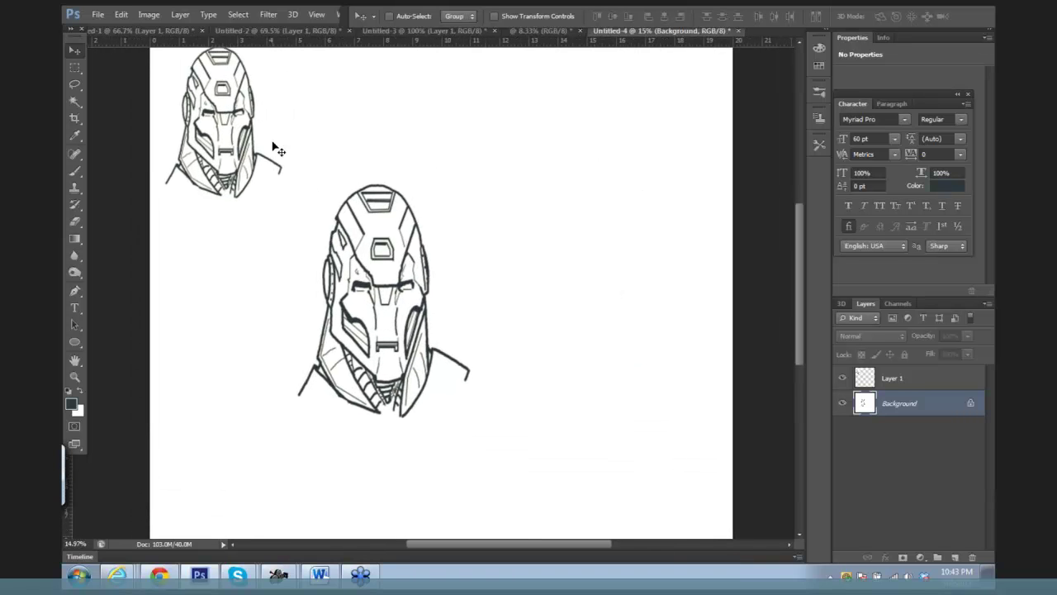
pyautogui.click(76, 67)
pyautogui.moveTo(308, 171)
pyautogui.mouseDown()
pyautogui.moveTo(377, 236)
pyautogui.moveTo(443, 247)
pyautogui.mouseUp()
pyautogui.hotkey('ctrl', 't')
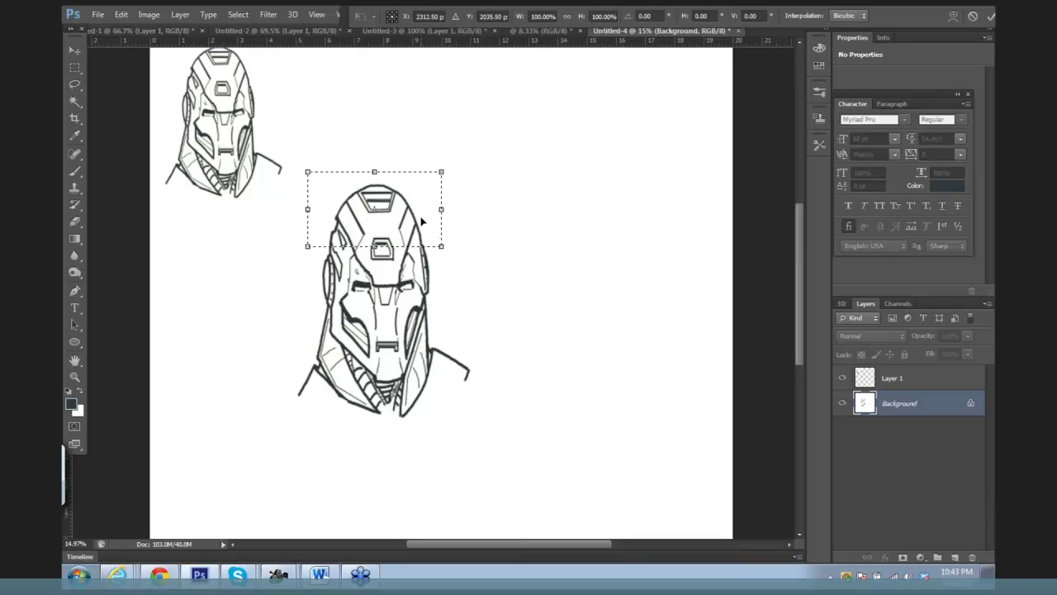
pyautogui.moveTo(375, 172); pyautogui.dragTo(378, 200)
pyautogui.press('Return')
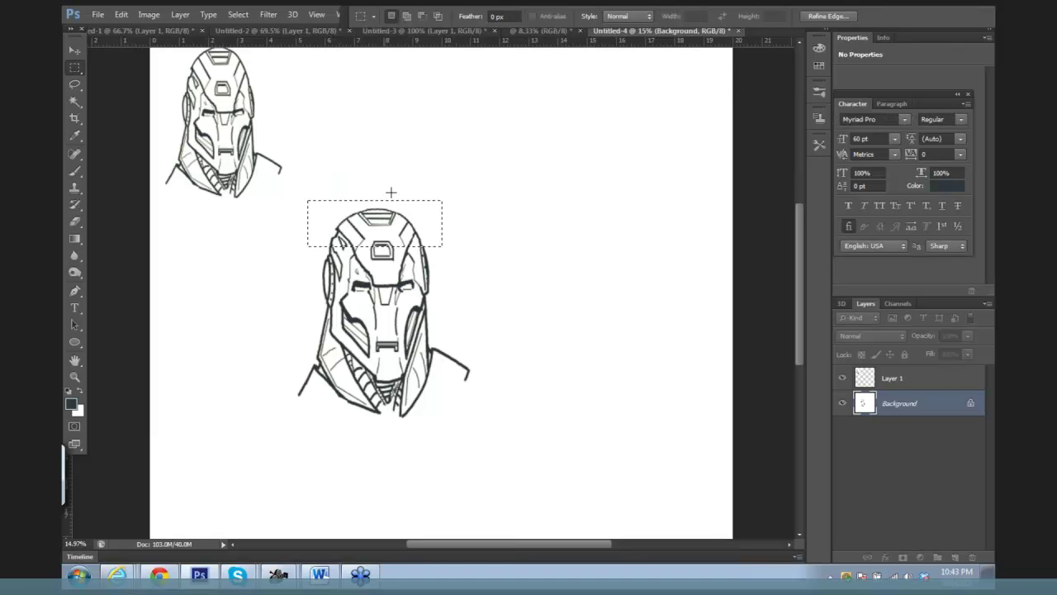
pyautogui.click(489, 232)
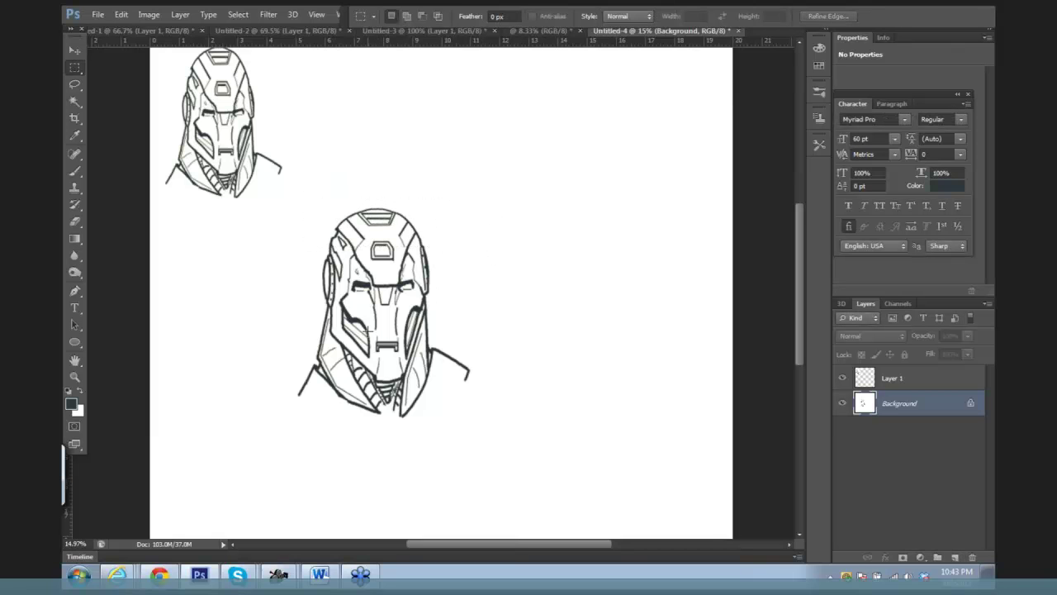
# Step: Select the large bust's jaw, collar and shoulders, shift them upward and scale to 97.44% width and 99.25% height, then deselect
pyautogui.moveTo(285, 334); pyautogui.dragTo(487, 425)
pyautogui.hotkey('ctrl', 't')
pyautogui.moveTo(383, 423); pyautogui.dragTo(385, 404)
pyautogui.moveTo(486, 316); pyautogui.dragTo(483, 316)
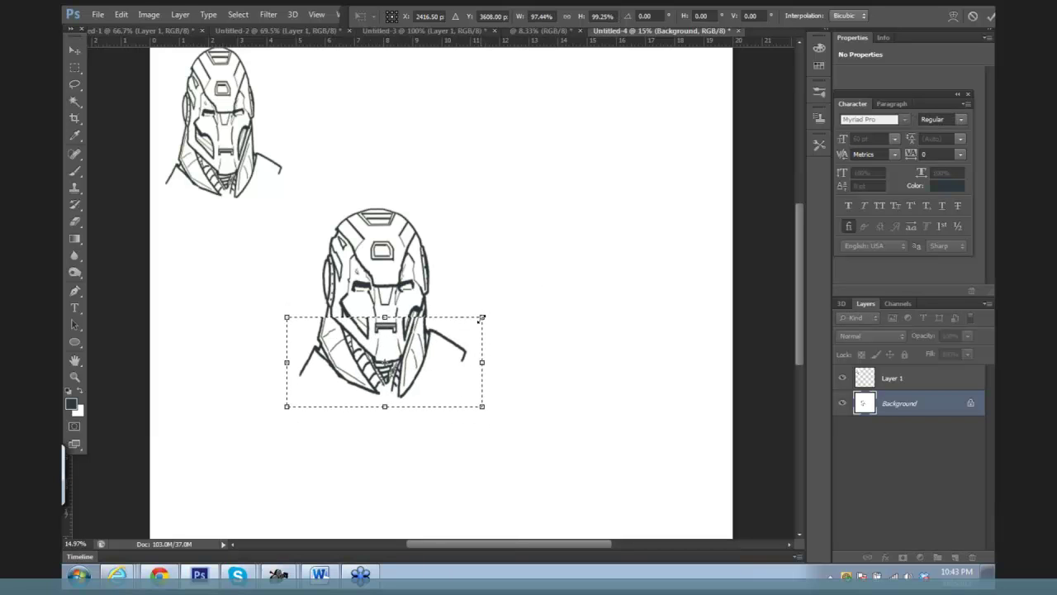
pyautogui.press('Return')
pyautogui.click(476, 305)
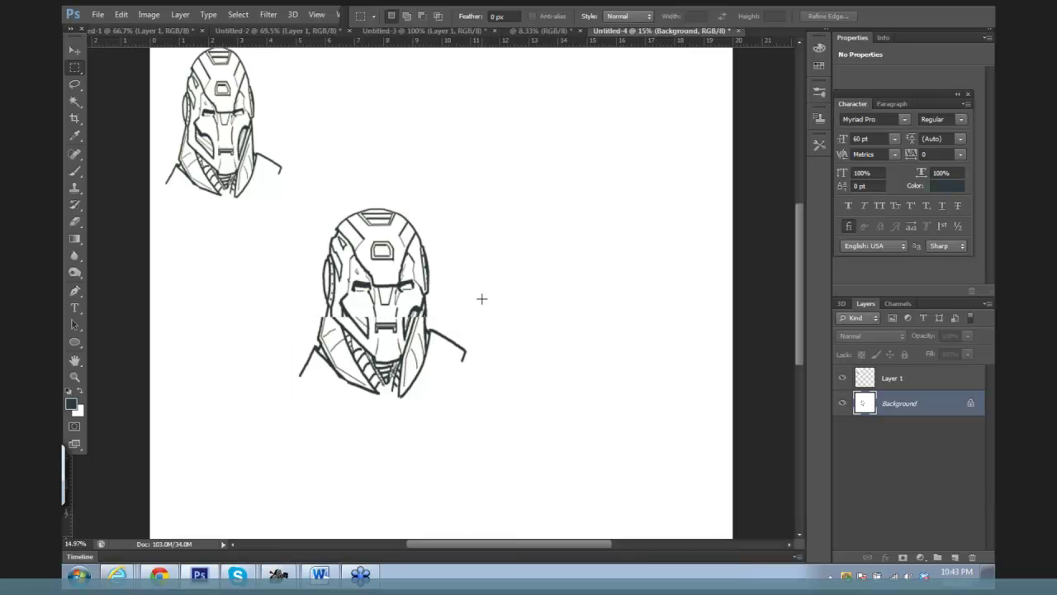
# Step: Erase the collar and shoulders on both sides of the large bust with the Eraser at size 150
pyautogui.scroll(3, 491, 292)
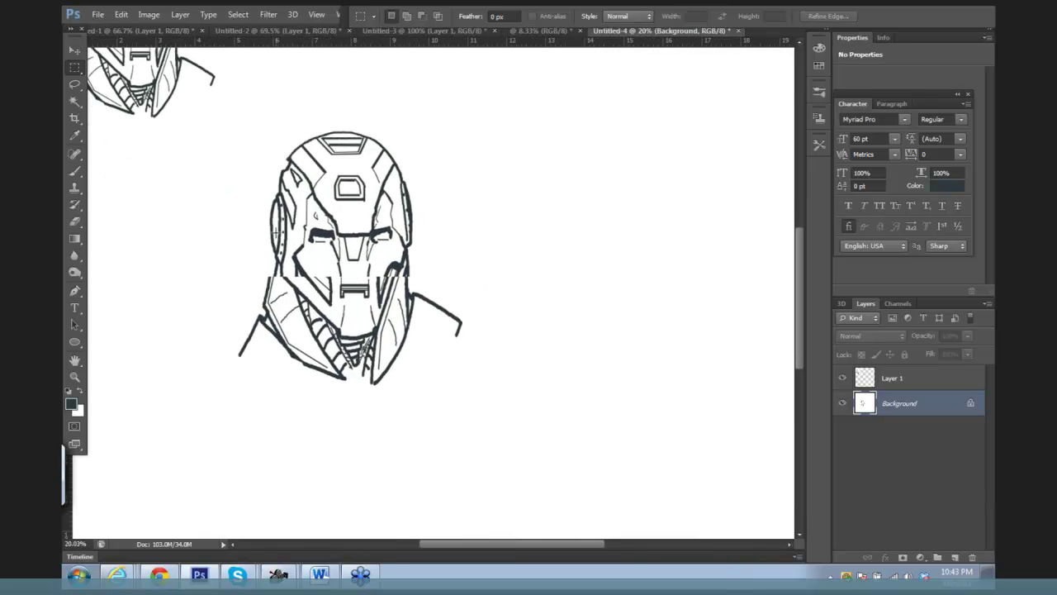
pyautogui.press('e')
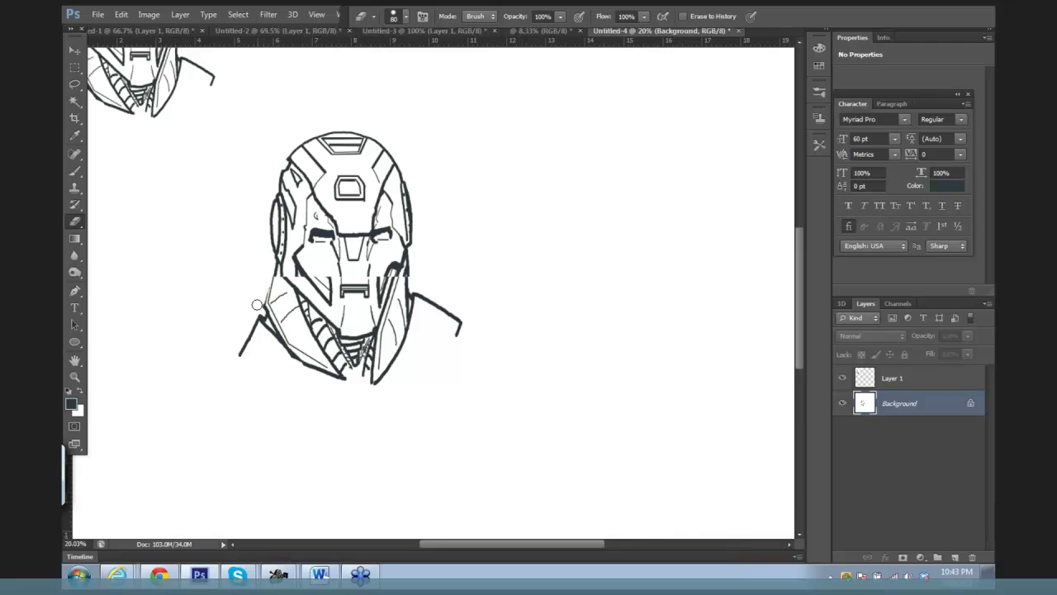
pyautogui.press(']')
pyautogui.press(']')
pyautogui.press(']')
pyautogui.press(']')
pyautogui.moveTo(279, 289)
pyautogui.mouseDown()
pyautogui.moveTo(292, 347)
pyautogui.moveTo(250, 359)
pyautogui.moveTo(251, 339)
pyautogui.moveTo(312, 375)
pyautogui.moveTo(273, 293)
pyautogui.moveTo(314, 361)
pyautogui.moveTo(274, 285)
pyautogui.mouseUp()
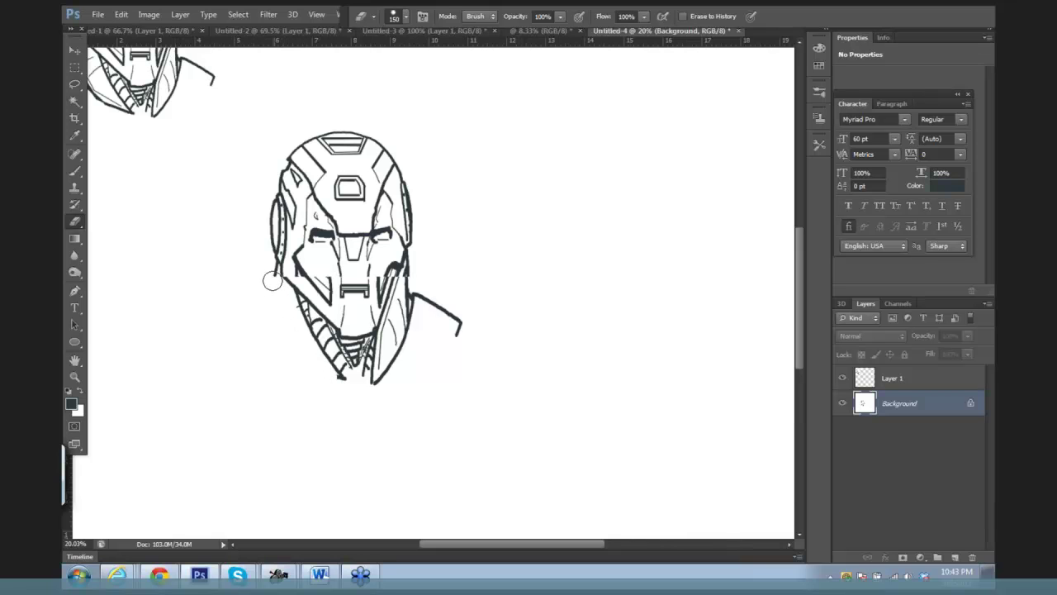
pyautogui.moveTo(400, 289)
pyautogui.mouseDown()
pyautogui.moveTo(405, 314)
pyautogui.moveTo(386, 353)
pyautogui.moveTo(417, 266)
pyautogui.moveTo(444, 307)
pyautogui.moveTo(427, 272)
pyautogui.moveTo(396, 345)
pyautogui.moveTo(404, 308)
pyautogui.mouseUp()
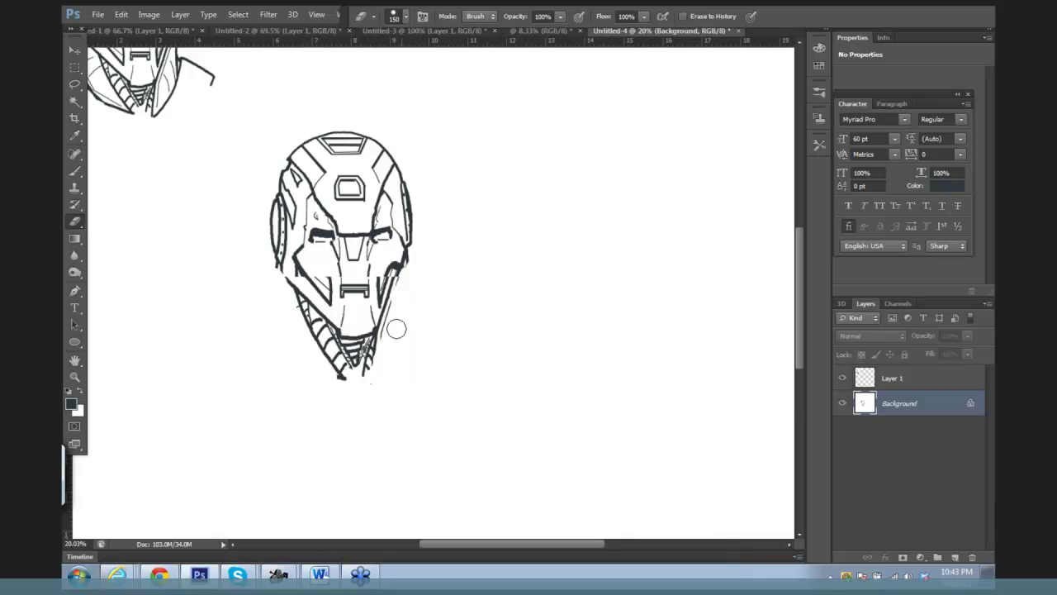
# Step: Paint sloping neck and shoulder outlines on both sides at brush size 35, adding thin inner neck lines at size 15
pyautogui.press('b')
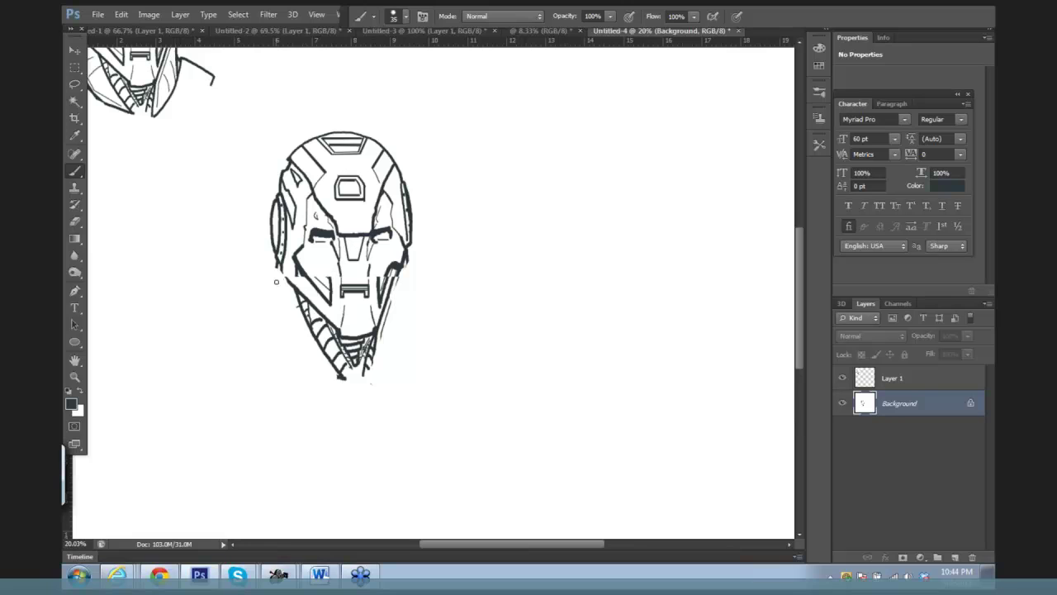
pyautogui.moveTo(277, 273); pyautogui.dragTo(245, 345)
pyautogui.moveTo(407, 263)
pyautogui.mouseDown()
pyautogui.moveTo(425, 327)
pyautogui.moveTo(447, 341)
pyautogui.mouseUp()
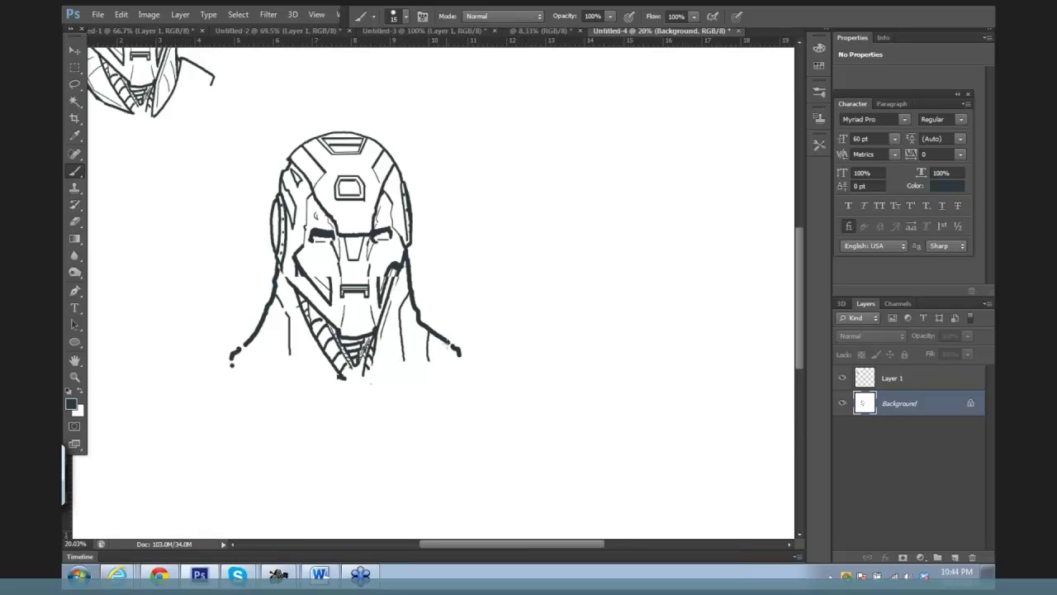
pyautogui.moveTo(263, 329); pyautogui.dragTo(269, 355)
# Step: Copy the reshaped bust to a new layer, scale it down and place it beside the first small copy
pyautogui.scroll(-3, 545, 332)
pyautogui.click(74, 66)
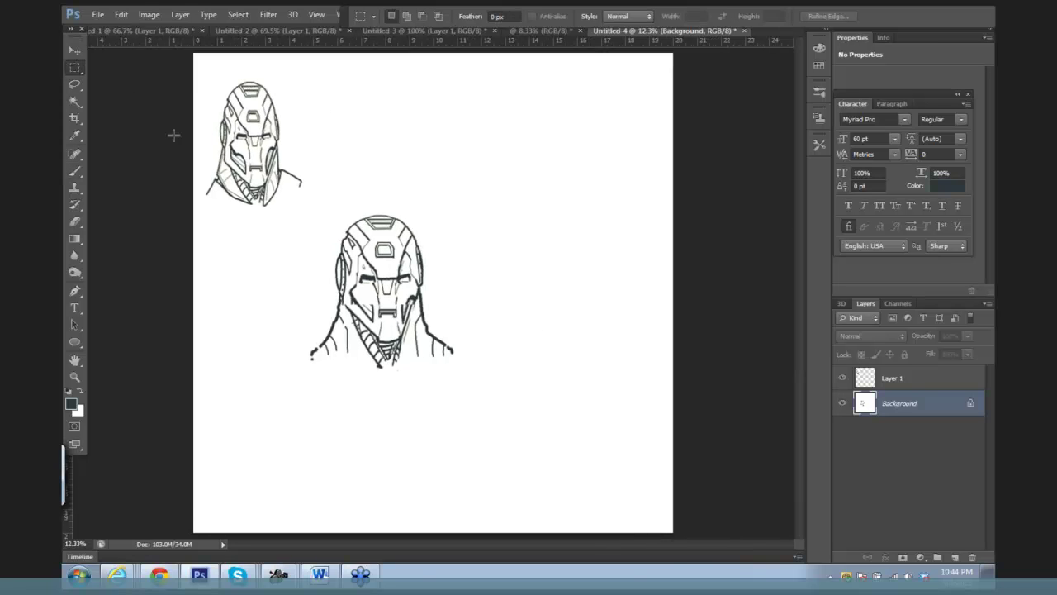
pyautogui.moveTo(272, 213)
pyautogui.mouseDown()
pyautogui.moveTo(437, 350)
pyautogui.moveTo(453, 319)
pyautogui.moveTo(270, 217)
pyautogui.moveTo(342, 263)
pyautogui.moveTo(465, 377)
pyautogui.mouseUp()
pyautogui.hotkey('ctrl', 'j')
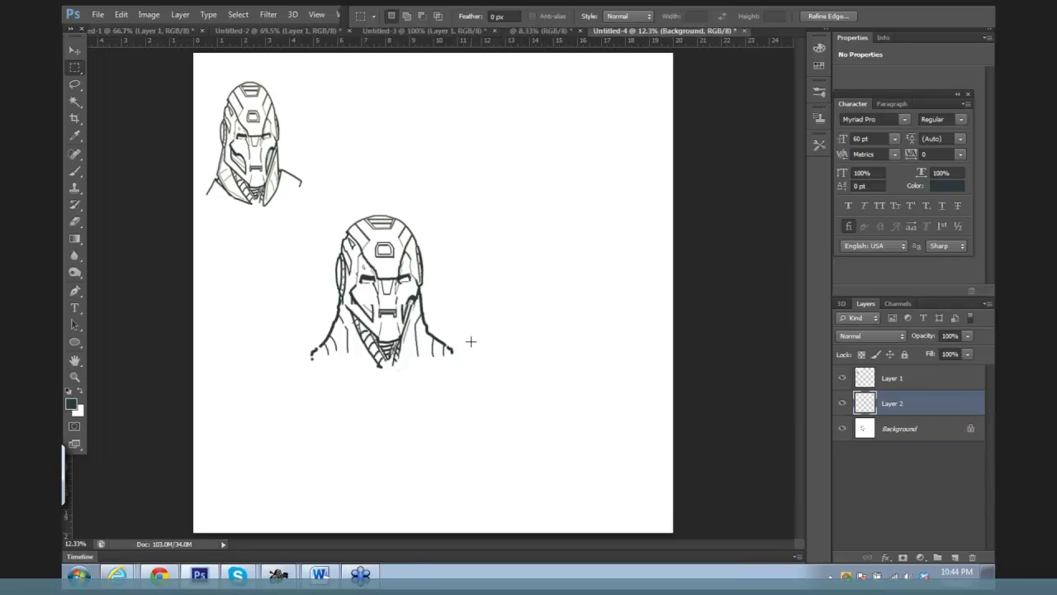
pyautogui.press('v')
pyautogui.moveTo(403, 304); pyautogui.dragTo(402, 142)
pyautogui.hotkey('ctrl', 't')
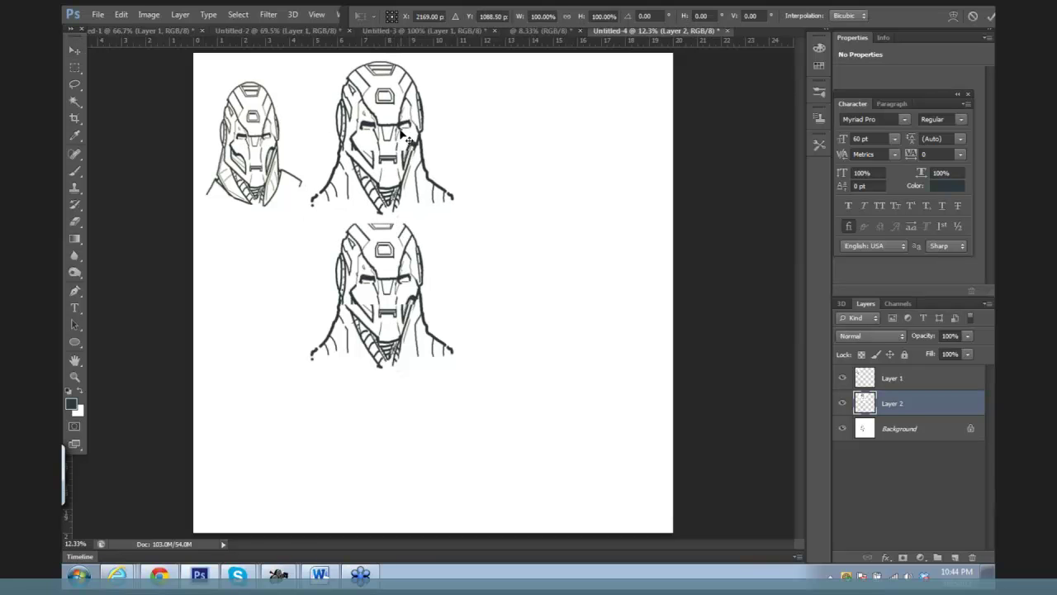
pyautogui.moveTo(459, 63); pyautogui.dragTo(422, 88)
pyautogui.moveTo(382, 142); pyautogui.dragTo(397, 126)
pyautogui.press('Return')
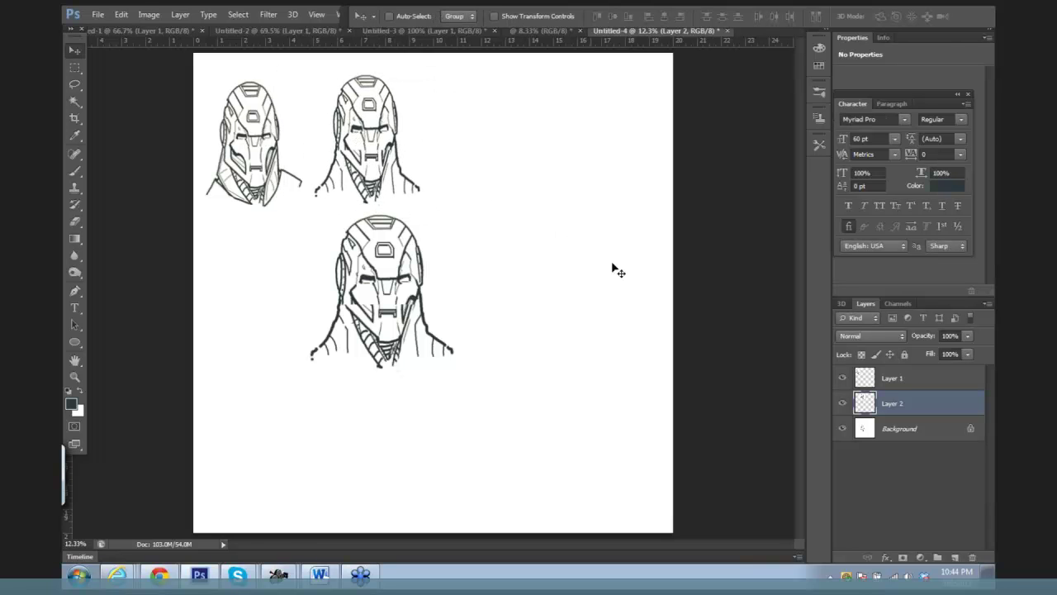
# Step: On the Background layer, select the large head above the mouth and scale it to about 103% width and 99% height, then deselect
pyautogui.click(902, 430)
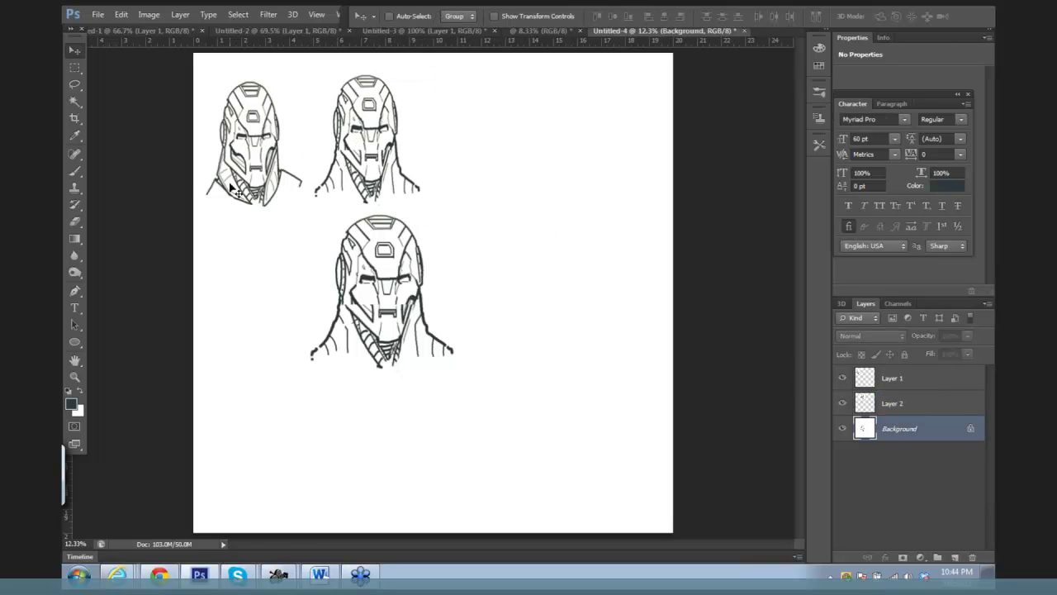
pyautogui.click(75, 68)
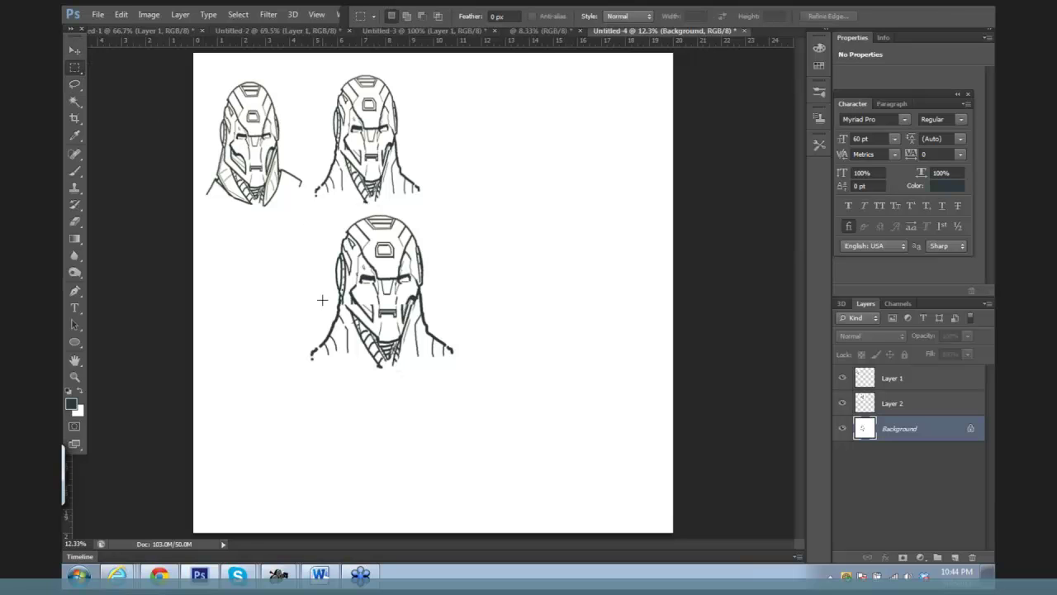
pyautogui.moveTo(320, 240); pyautogui.dragTo(441, 275)
pyautogui.moveTo(314, 192); pyautogui.dragTo(439, 295)
pyautogui.moveTo(346, 221); pyautogui.dragTo(441, 305)
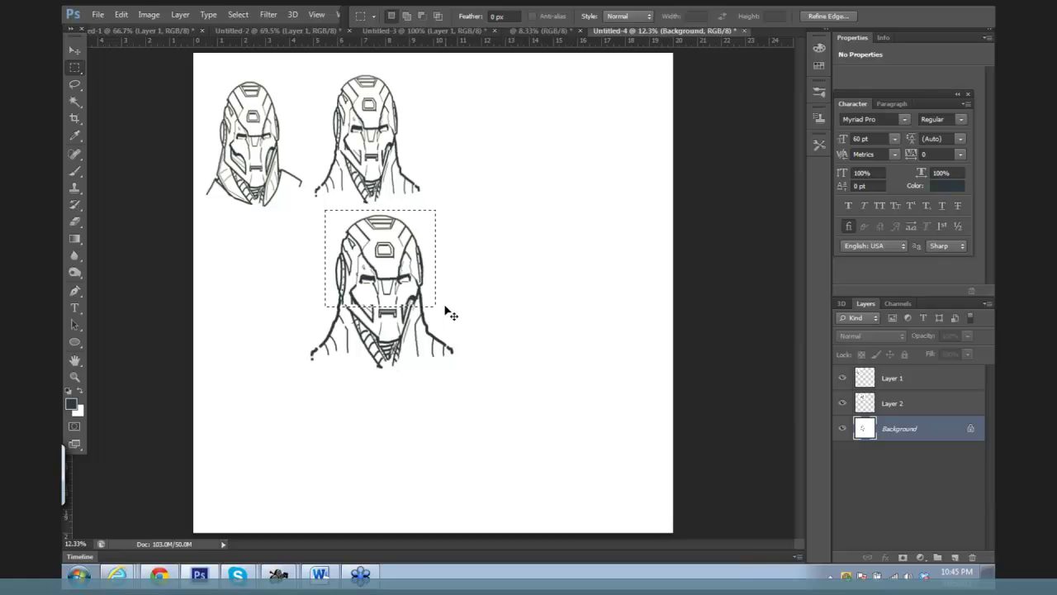
pyautogui.hotkey('ctrl', 't')
pyautogui.moveTo(440, 259); pyautogui.dragTo(449, 259)
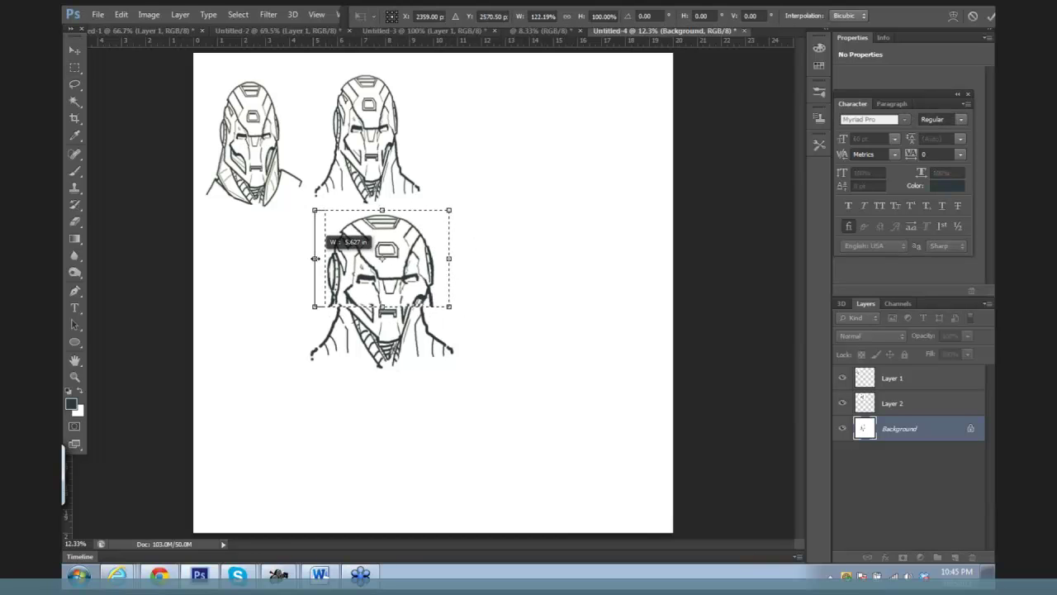
pyautogui.moveTo(318, 259); pyautogui.dragTo(322, 258)
pyautogui.moveTo(449, 258); pyautogui.dragTo(436, 259)
pyautogui.moveTo(379, 211); pyautogui.dragTo(379, 218)
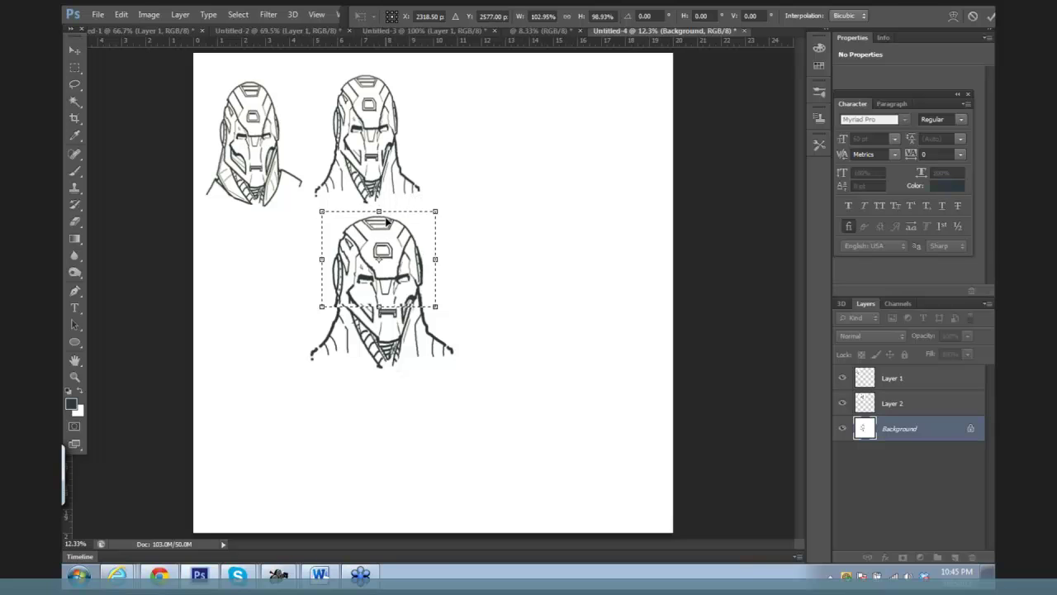
pyautogui.press('Return')
pyautogui.hotkey('ctrl', 'd')
pyautogui.click(477, 248)
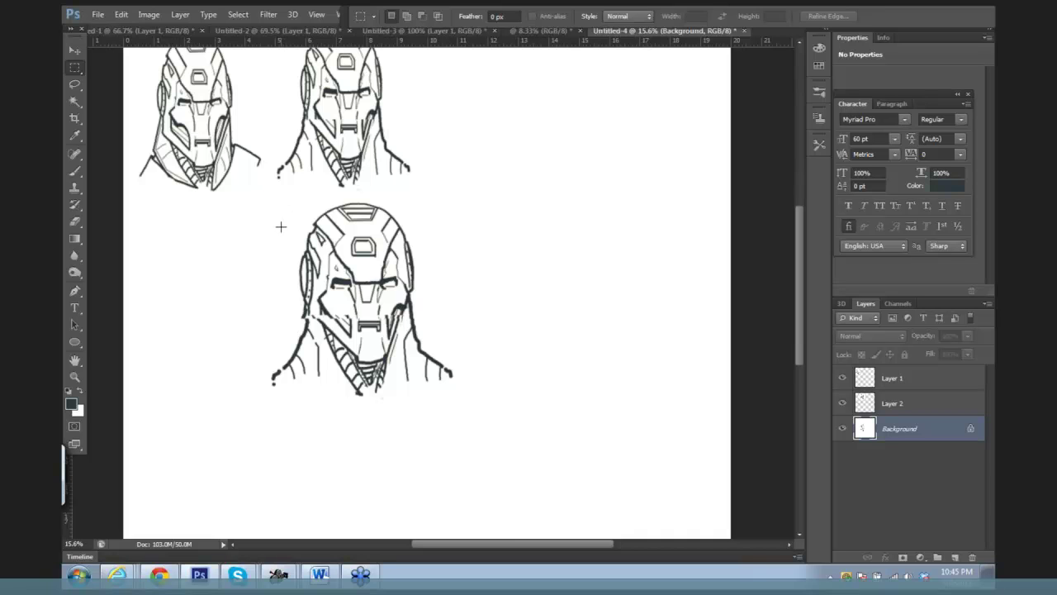
# Step: Erase the large head's left eye and paint a thick horizontal visor bar across both eyes with a short vertical block below its middle
pyautogui.press('r')
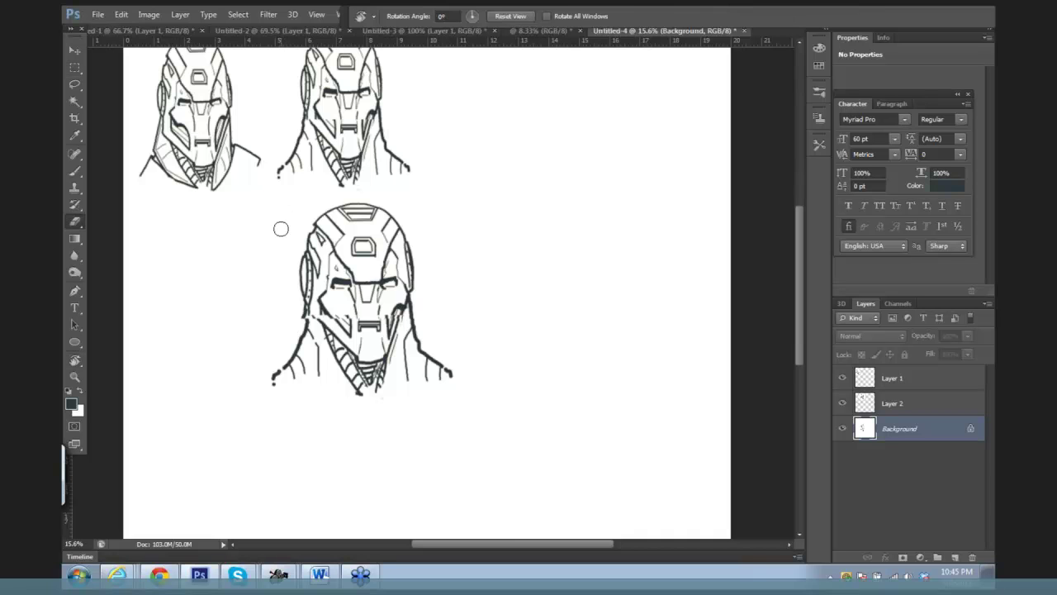
pyautogui.press('e')
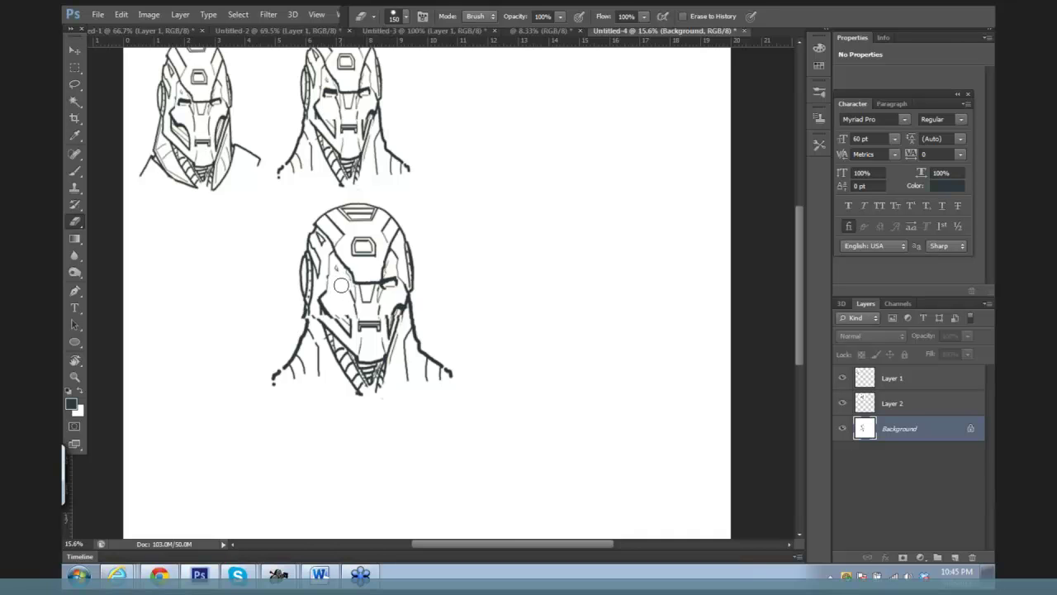
pyautogui.press('b')
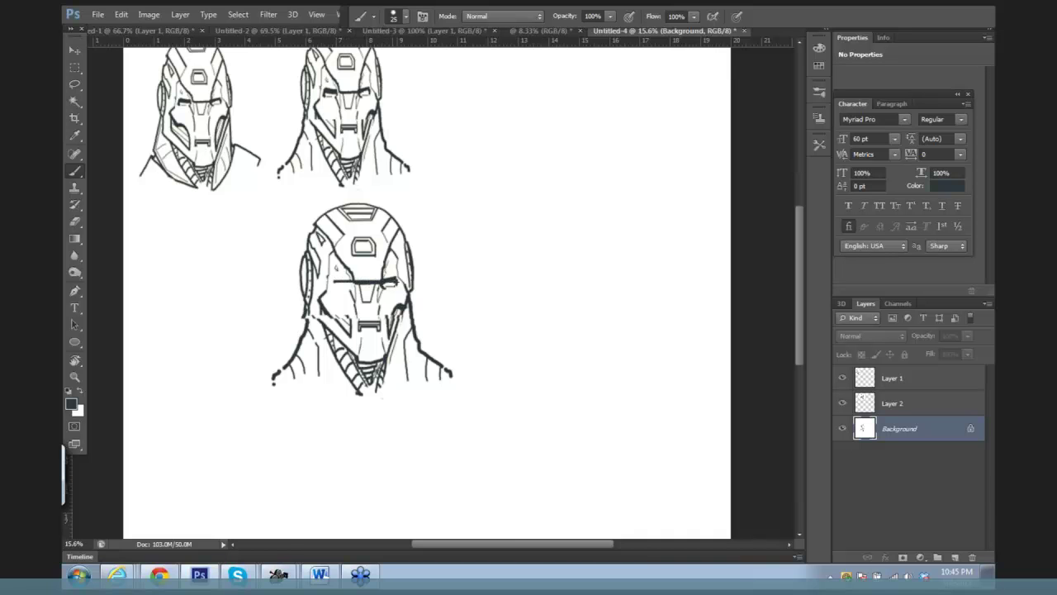
pyautogui.moveTo(333, 281)
pyautogui.mouseDown()
pyautogui.moveTo(394, 285)
pyautogui.moveTo(370, 284)
pyautogui.mouseUp()
pyautogui.press(']')
pyautogui.moveTo(337, 282)
pyautogui.mouseDown()
pyautogui.moveTo(393, 283)
pyautogui.moveTo(368, 303)
pyautogui.mouseUp()
# Step: Carve a thin horizontal slit along the inside of the visor bar with the Eraser at size 10
pyautogui.press('e')
pyautogui.press('[')
pyautogui.press('[')
pyautogui.press('[')
pyautogui.press('[')
pyautogui.press('[')
pyautogui.press('[')
pyautogui.press('[')
pyautogui.press('[')
pyautogui.press('[')
pyautogui.press('[')
pyautogui.moveTo(376, 280)
pyautogui.mouseDown()
pyautogui.moveTo(335, 283)
pyautogui.moveTo(377, 290)
pyautogui.mouseUp()
pyautogui.hotkey('ctrl', 'z')
pyautogui.moveTo(448, 238)
pyautogui.mouseDown()
pyautogui.moveTo(465, 243)
pyautogui.moveTo(488, 172)
pyautogui.mouseUp()
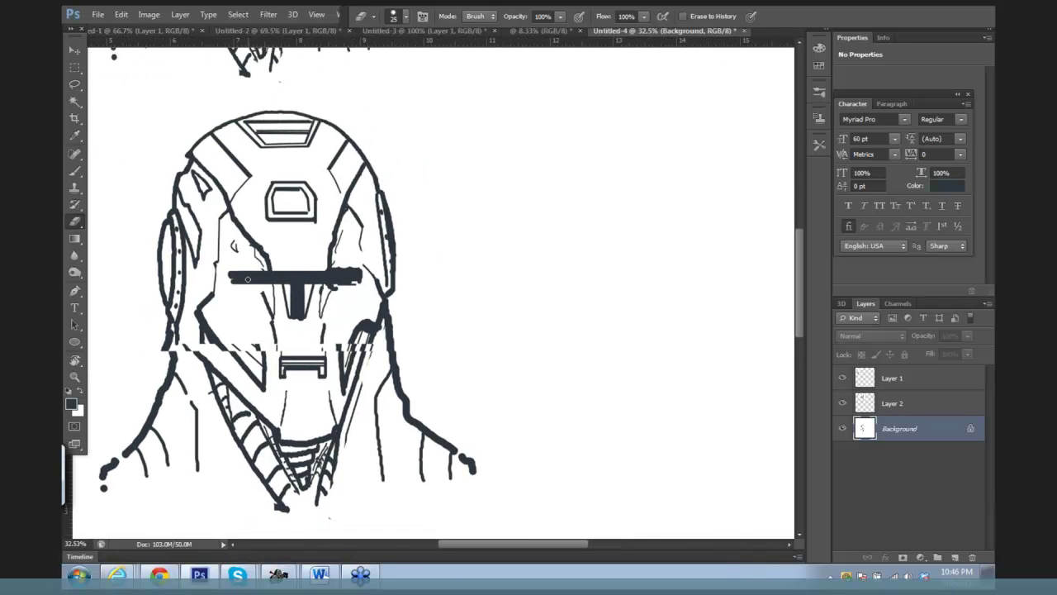
pyautogui.moveTo(237, 277); pyautogui.dragTo(357, 275)
pyautogui.moveTo(312, 289)
pyautogui.mouseDown()
pyautogui.moveTo(309, 310)
pyautogui.moveTo(283, 296)
pyautogui.moveTo(286, 313)
pyautogui.mouseUp()
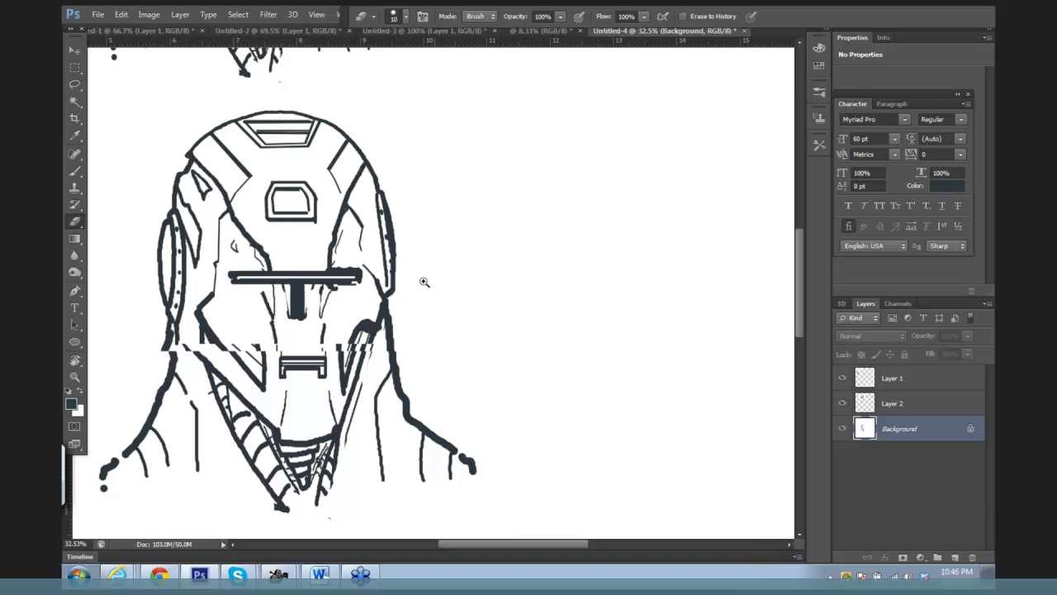
# Step: Paint tall antennae rising from both ears, a heavier left jaw and short stripes across the cheeks at brush size 35
pyautogui.scroll(-1, 427, 281)
pyautogui.scroll(-3, 405, 283)
pyautogui.press('b')
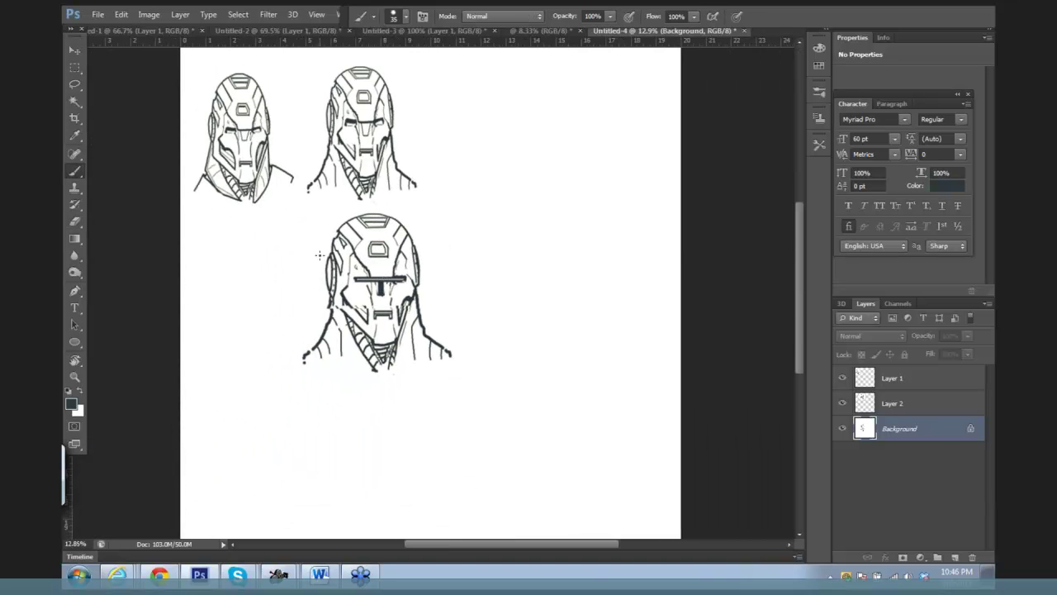
pyautogui.moveTo(324, 256)
pyautogui.mouseDown()
pyautogui.moveTo(322, 284)
pyautogui.moveTo(307, 220)
pyautogui.moveTo(330, 255)
pyautogui.moveTo(311, 218)
pyautogui.mouseUp()
pyautogui.moveTo(339, 286)
pyautogui.mouseDown()
pyautogui.moveTo(337, 272)
pyautogui.moveTo(337, 301)
pyautogui.moveTo(346, 295)
pyautogui.moveTo(374, 332)
pyautogui.mouseUp()
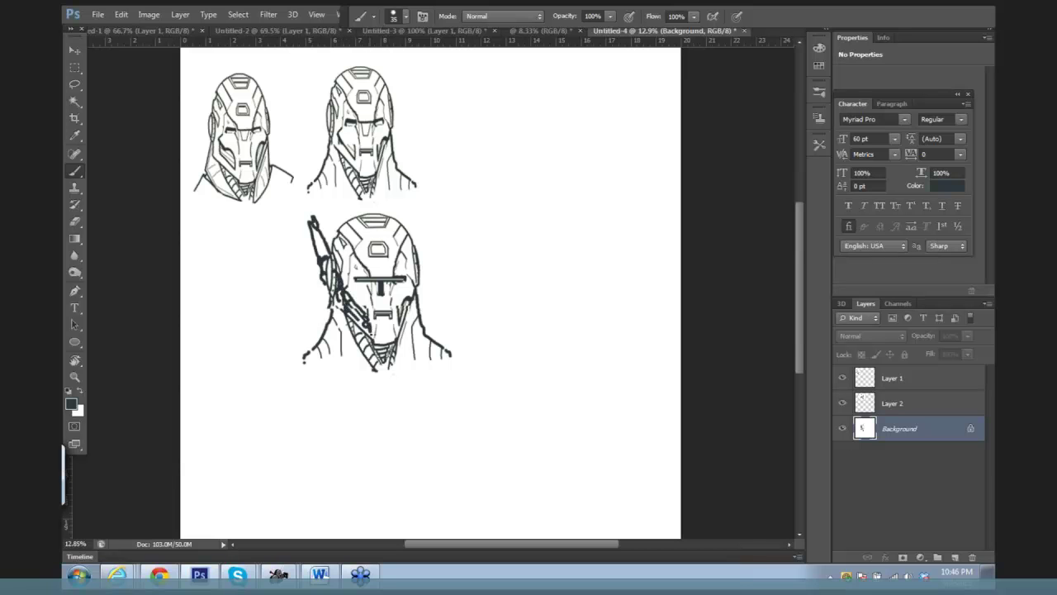
pyautogui.moveTo(418, 286)
pyautogui.mouseDown()
pyautogui.moveTo(413, 304)
pyautogui.moveTo(419, 284)
pyautogui.moveTo(405, 225)
pyautogui.moveTo(413, 220)
pyautogui.moveTo(420, 244)
pyautogui.moveTo(411, 225)
pyautogui.moveTo(414, 208)
pyautogui.moveTo(423, 238)
pyautogui.moveTo(420, 198)
pyautogui.moveTo(422, 286)
pyautogui.mouseUp()
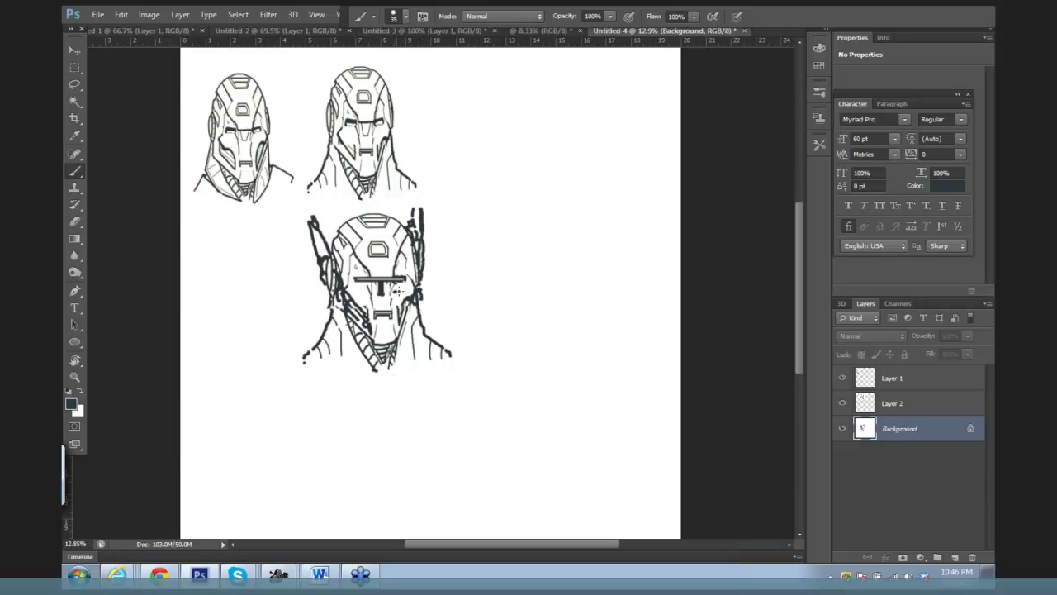
pyautogui.moveTo(395, 292)
pyautogui.mouseDown()
pyautogui.moveTo(407, 291)
pyautogui.moveTo(403, 306)
pyautogui.moveTo(368, 291)
pyautogui.moveTo(372, 313)
pyautogui.mouseUp()
# Step: Copy the large visored bust to a new layer, scale it down and place it in the row beside the second small copy
pyautogui.click(76, 68)
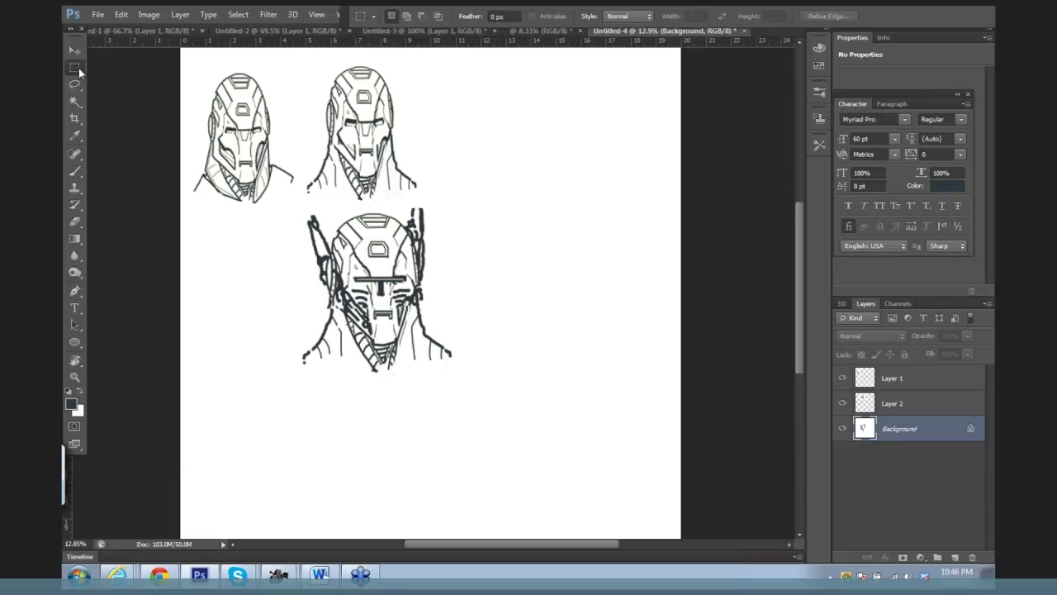
pyautogui.moveTo(281, 206); pyautogui.dragTo(494, 372)
pyautogui.hotkey('ctrl', 'j')
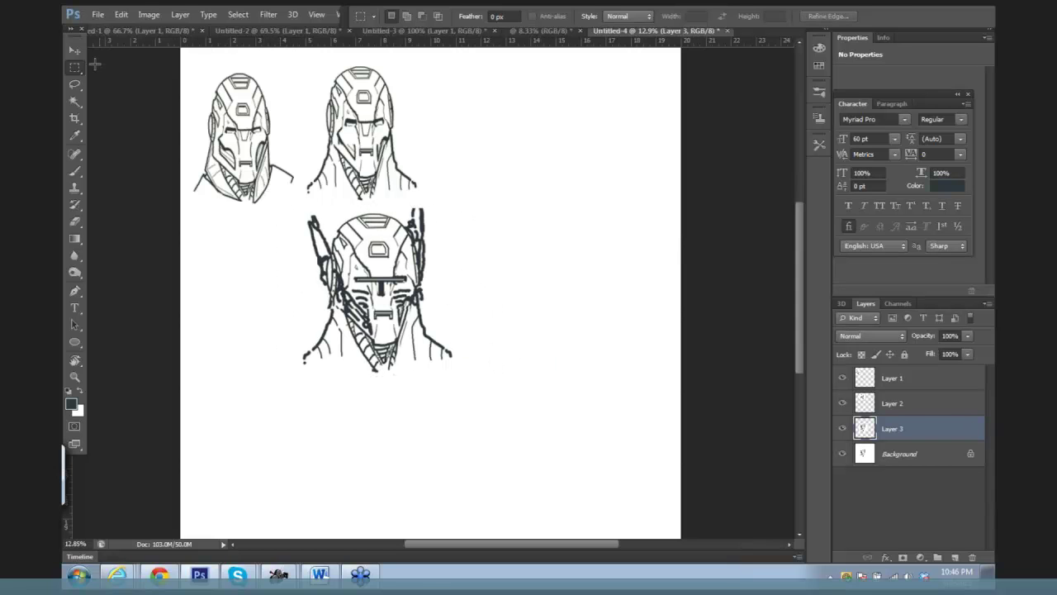
pyautogui.click(75, 47)
pyautogui.moveTo(402, 279); pyautogui.dragTo(591, 147)
pyautogui.hotkey('ctrl', 't')
pyautogui.moveTo(680, 71); pyautogui.dragTo(623, 97)
pyautogui.moveTo(554, 132); pyautogui.dragTo(539, 100)
pyautogui.press('Return')
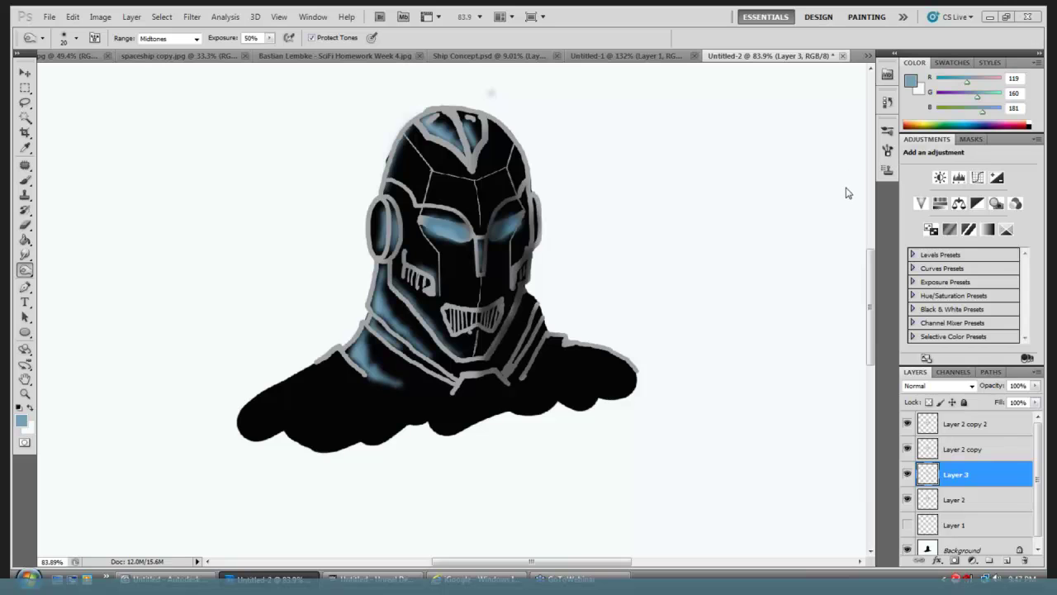
# Step: In the other artist's helmet painting, choose the hard round 30 px brush tip and set its spacing to 188%
pyautogui.click(889, 152)
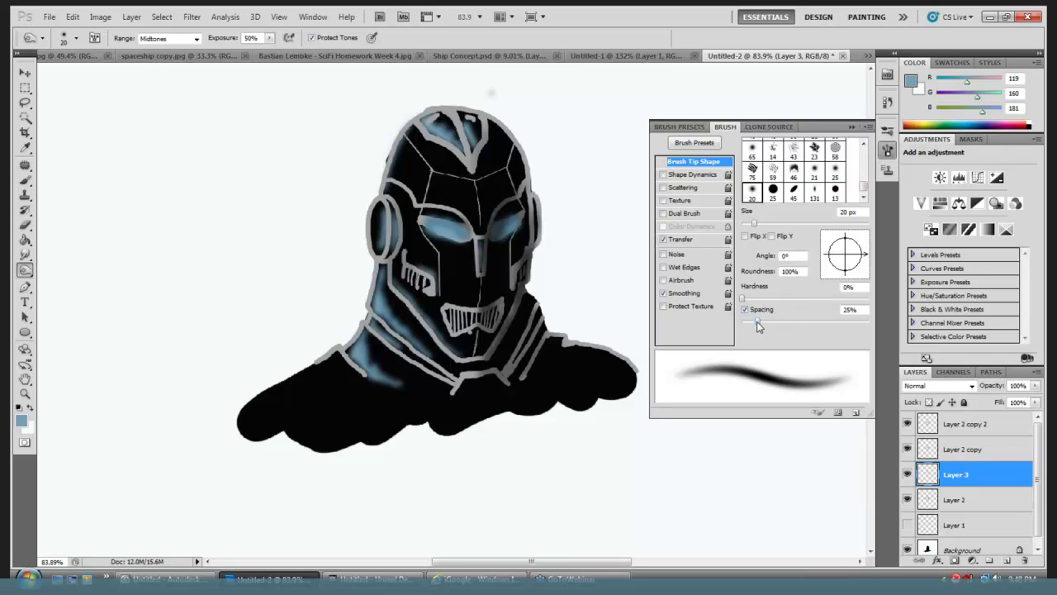
pyautogui.moveTo(759, 322); pyautogui.dragTo(830, 322)
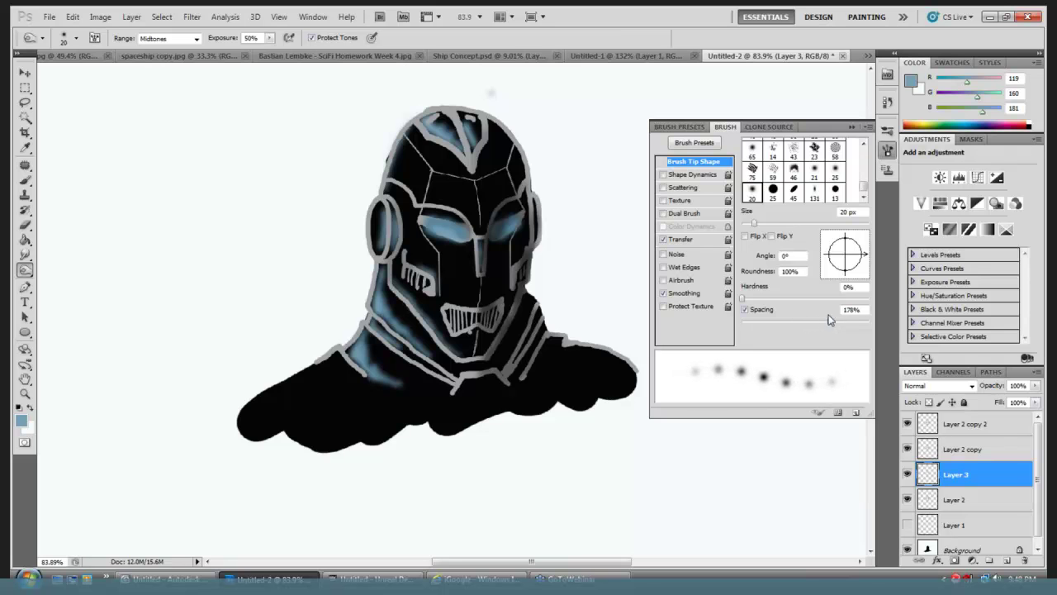
pyautogui.click(775, 194)
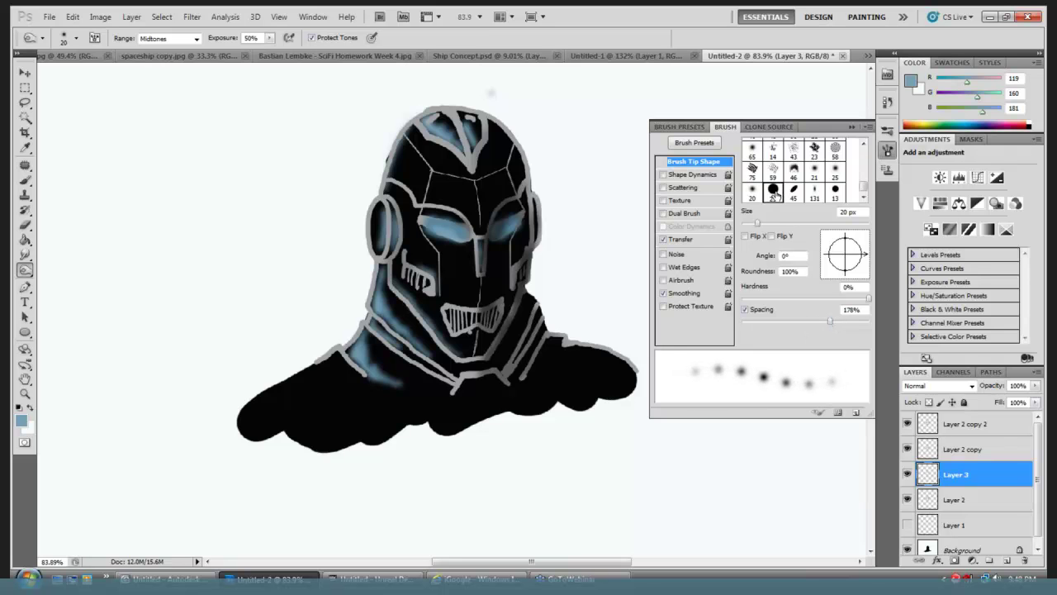
pyautogui.moveTo(748, 324); pyautogui.dragTo(816, 332)
pyautogui.moveTo(864, 195); pyautogui.dragTo(861, 142)
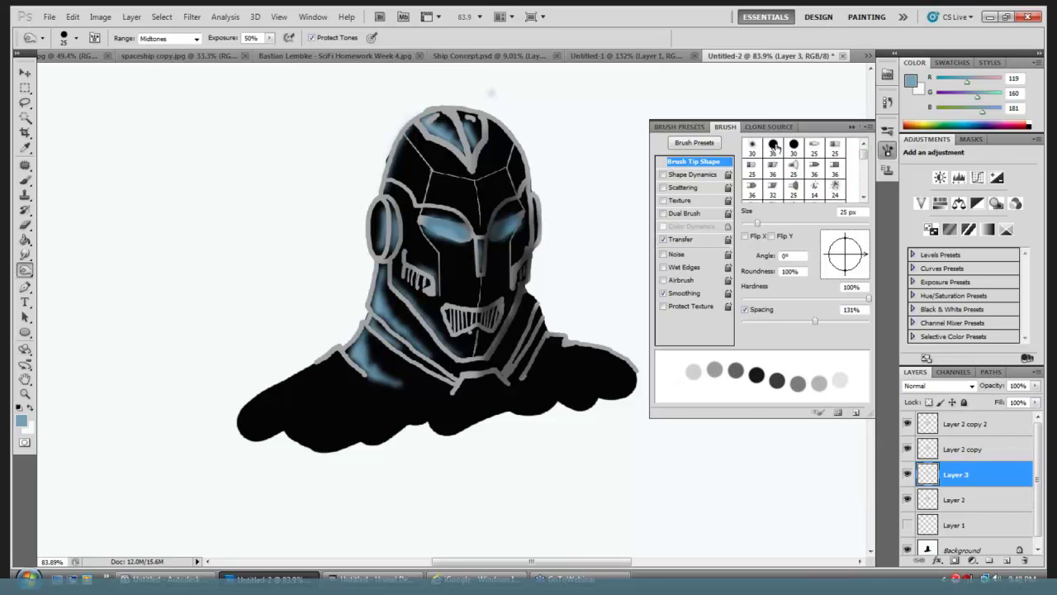
pyautogui.click(774, 147)
pyautogui.moveTo(757, 321); pyautogui.dragTo(832, 321)
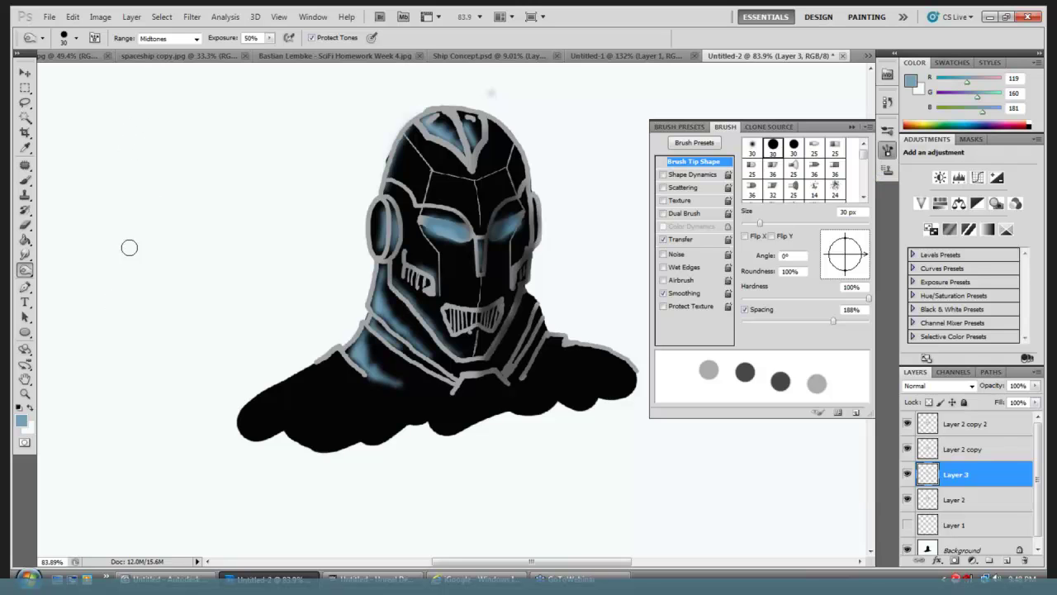
# Step: Set the foreground colour to near-black 0a0a0a and make Layer 2 copy 2 the active layer
pyautogui.click(22, 418)
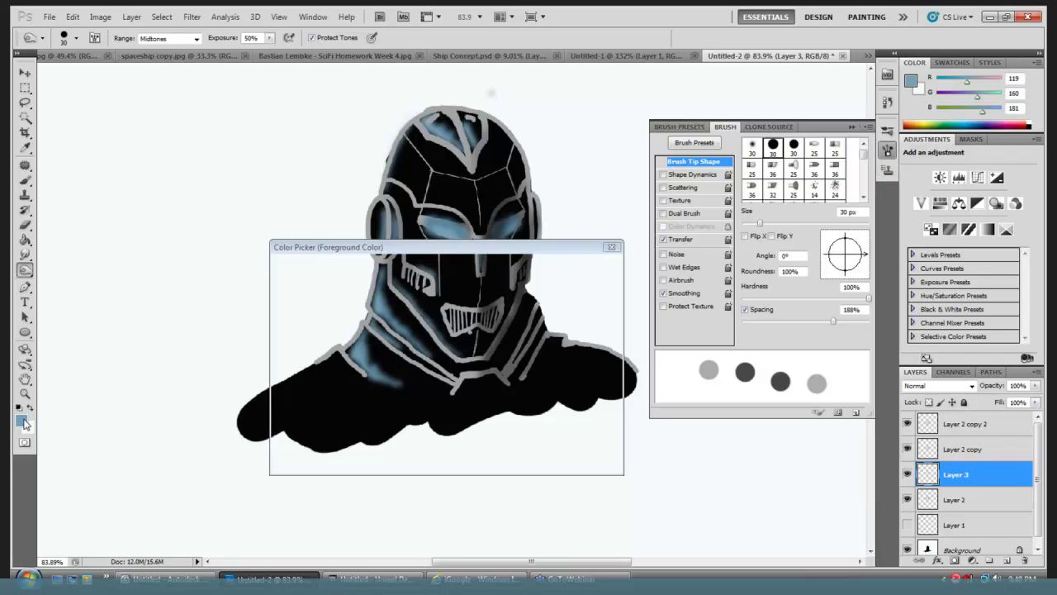
pyautogui.click(284, 433)
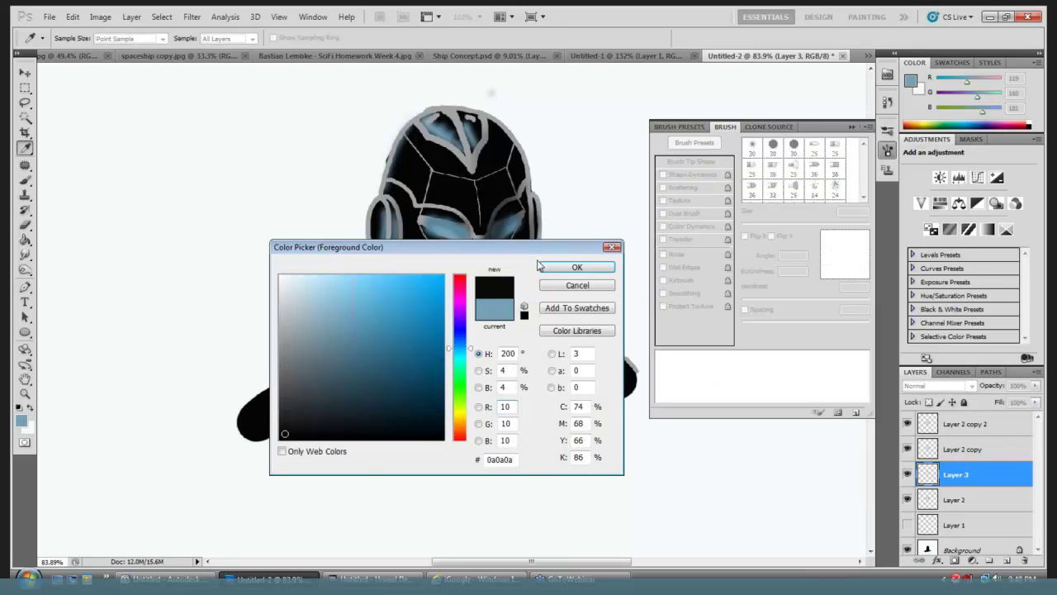
pyautogui.click(558, 265)
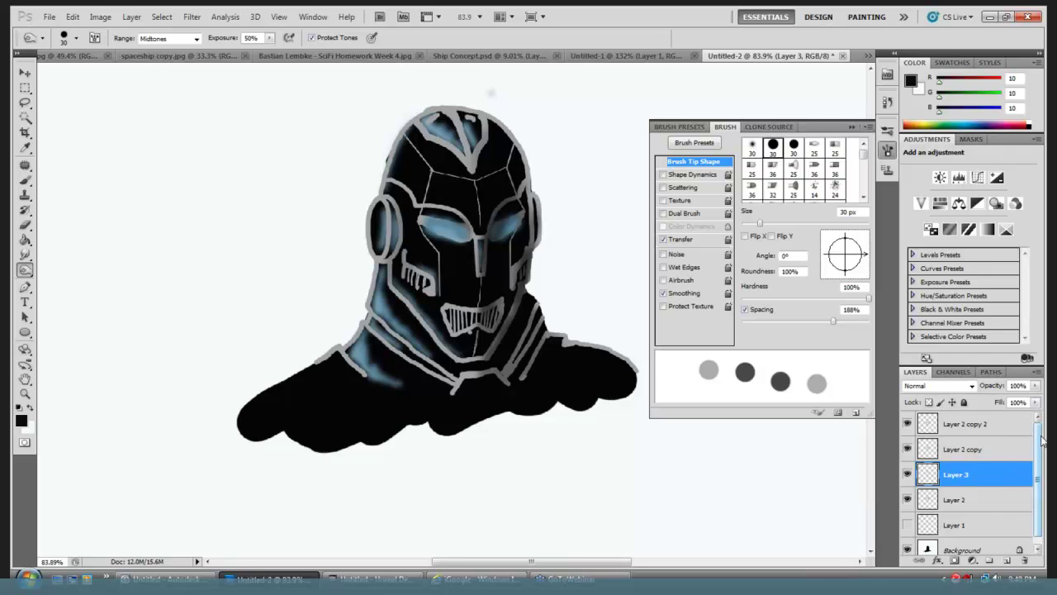
pyautogui.click(984, 424)
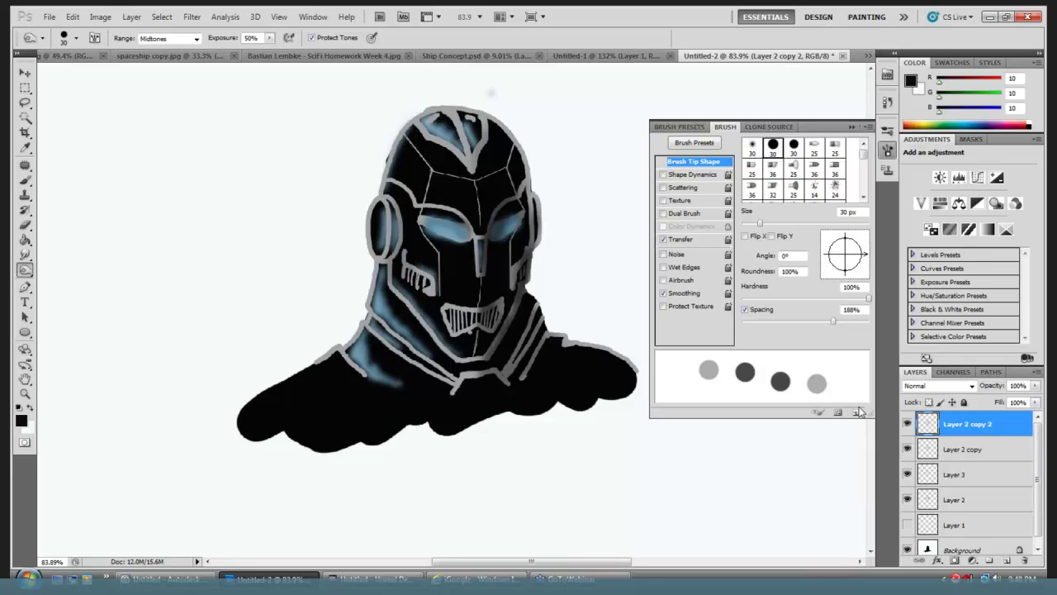
pyautogui.click(291, 582)
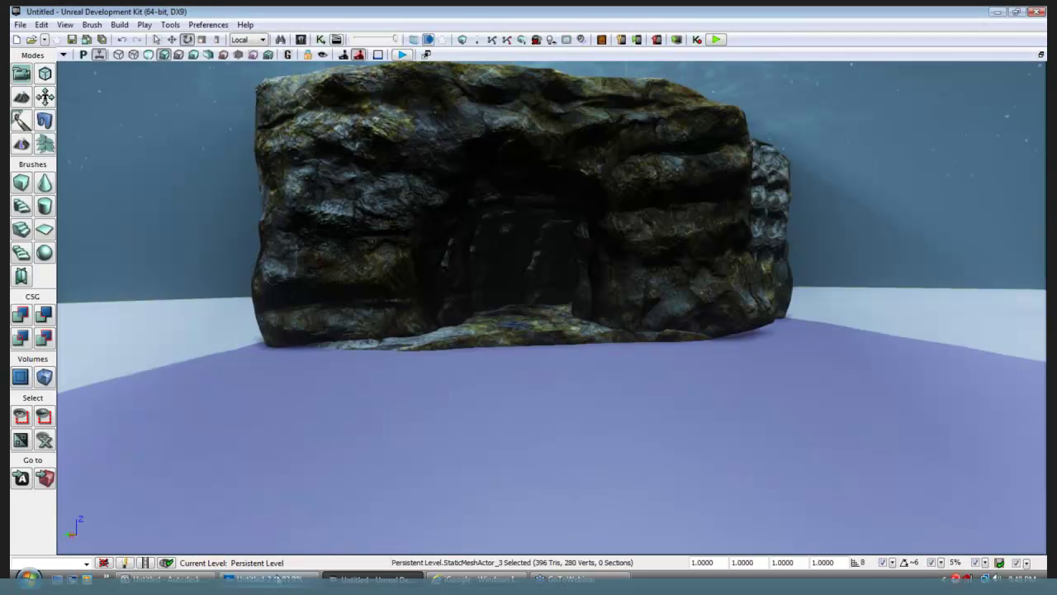
pyautogui.click(277, 580)
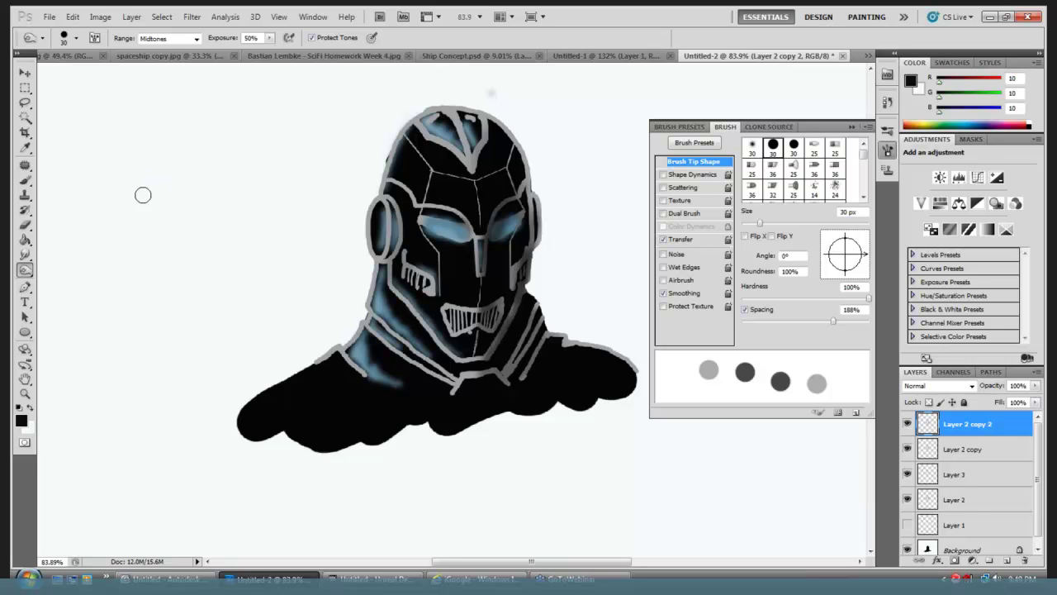
# Step: Stamp a single black dot in the blank area beside the bust using the Brush tool with a hard round tip at 35 px
pyautogui.press('b')
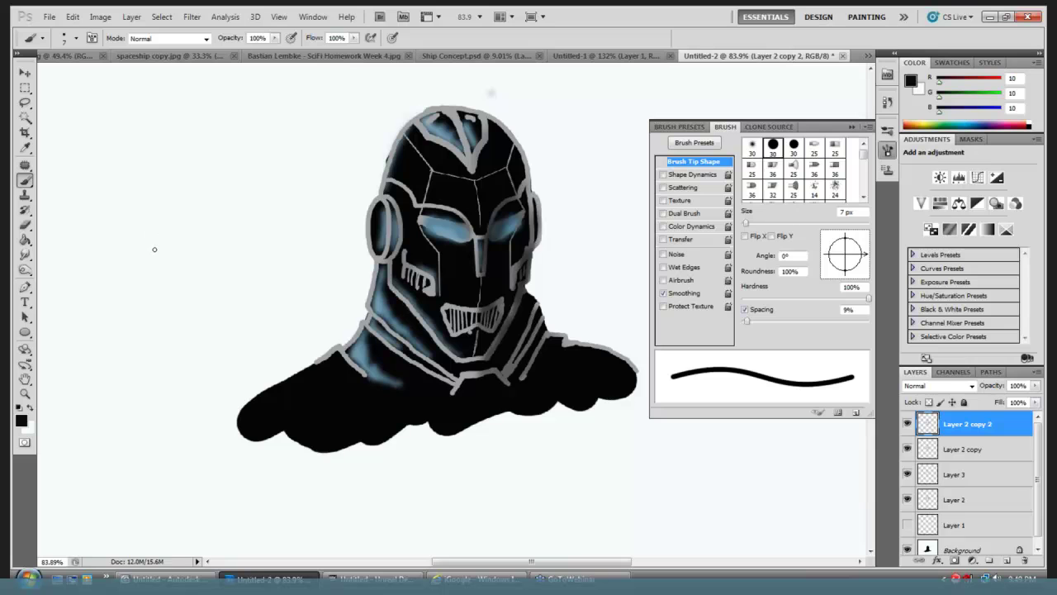
pyautogui.press(']')
pyautogui.press(']')
pyautogui.press(']')
pyautogui.press(']')
pyautogui.press(']')
pyautogui.press(']')
pyautogui.press(']')
pyautogui.press(']')
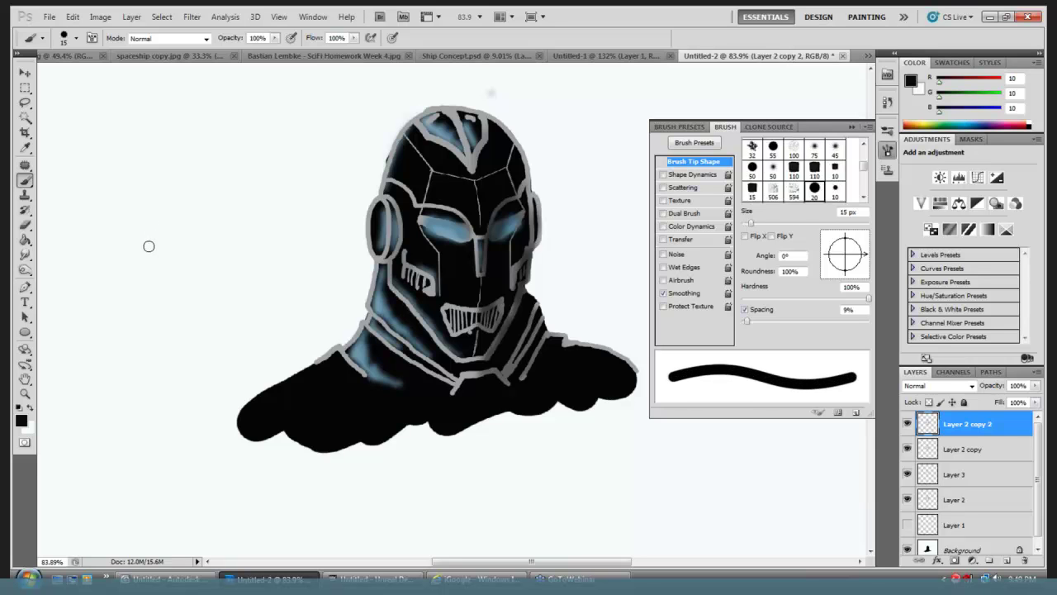
pyautogui.click(124, 121)
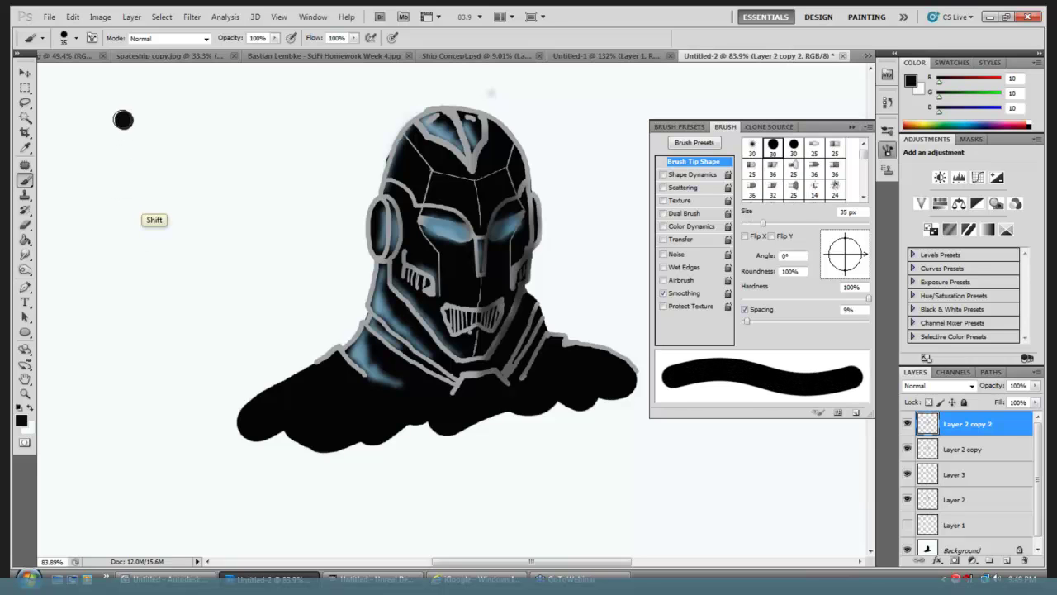
# Step: Set the brush spacing to 114% and paint a vertical row of separate dots below the first dot
pyautogui.moveTo(748, 321)
pyautogui.mouseDown()
pyautogui.moveTo(841, 321)
pyautogui.moveTo(809, 323)
pyautogui.mouseUp()
pyautogui.click(129, 187)
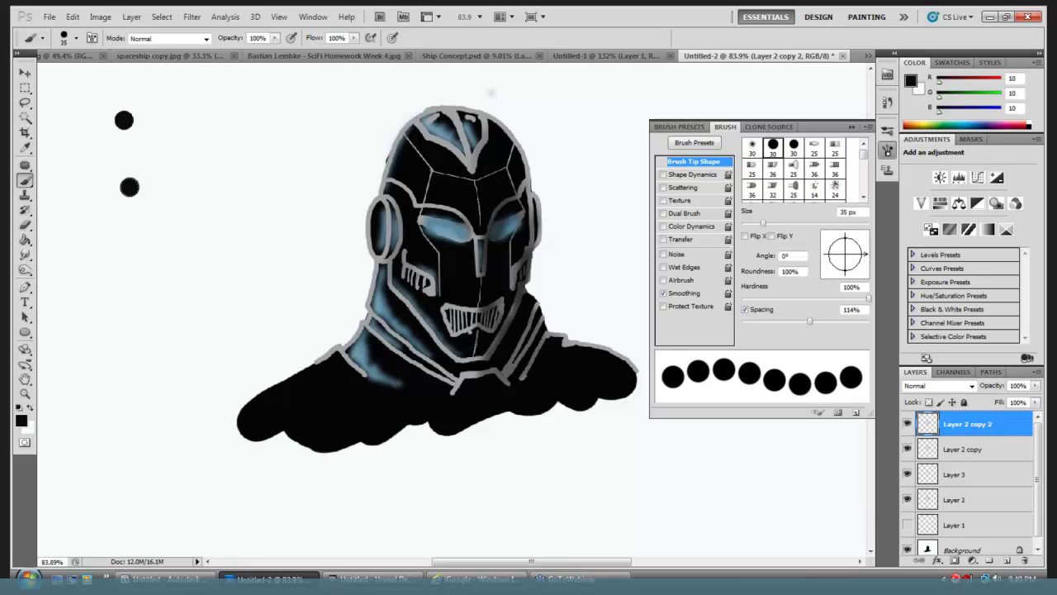
pyautogui.moveTo(128, 187)
pyautogui.mouseDown()
pyautogui.moveTo(146, 427)
pyautogui.moveTo(139, 465)
pyautogui.mouseUp()
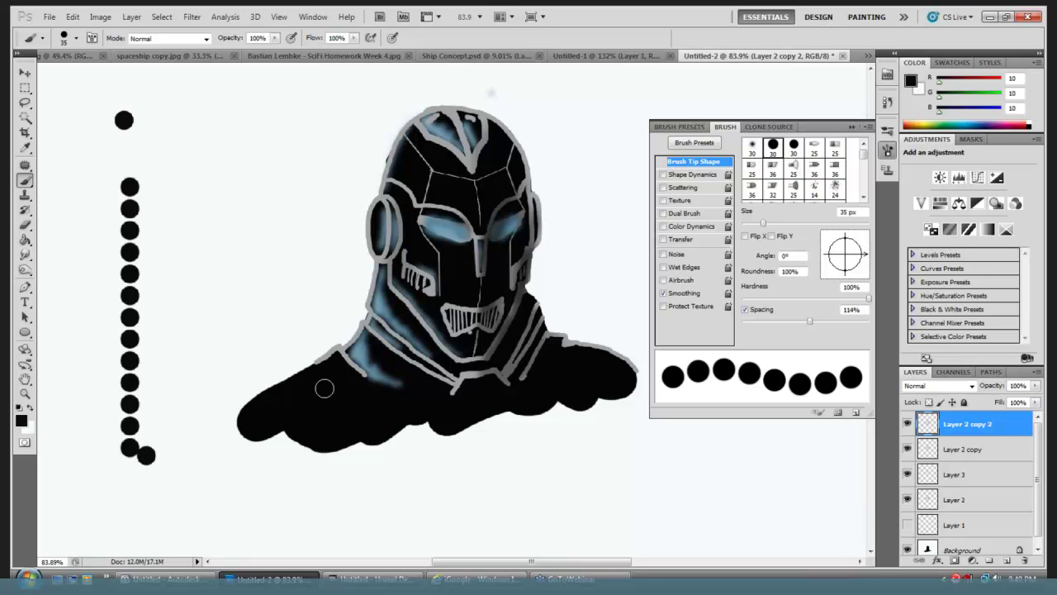
pyautogui.click(853, 127)
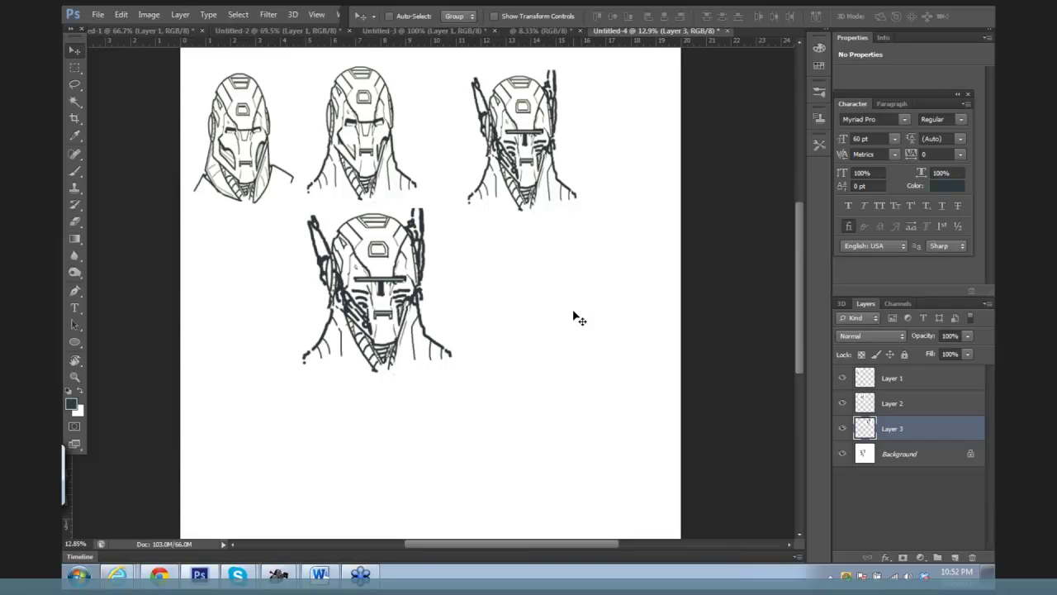
# Step: Switch to the Untitled-3 hand anatomy drawing and reduce the Brush tool's size to 30
pyautogui.moveTo(521, 178); pyautogui.dragTo(312, 328)
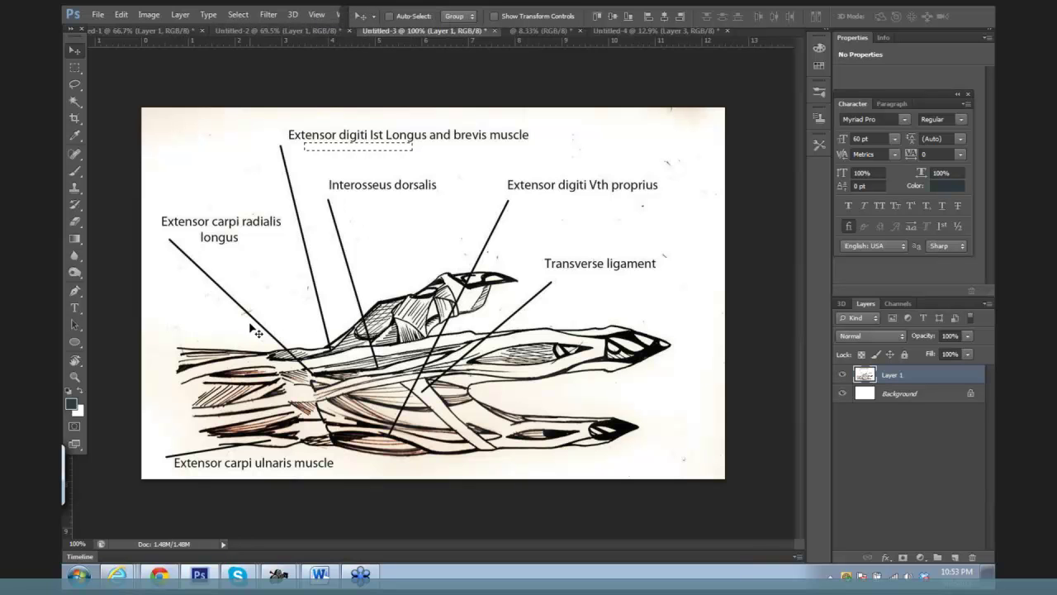
pyautogui.press('b')
pyautogui.press('[')
pyautogui.press('[')
pyautogui.press('[')
pyautogui.press('[')
pyautogui.press('[')
pyautogui.press('[')
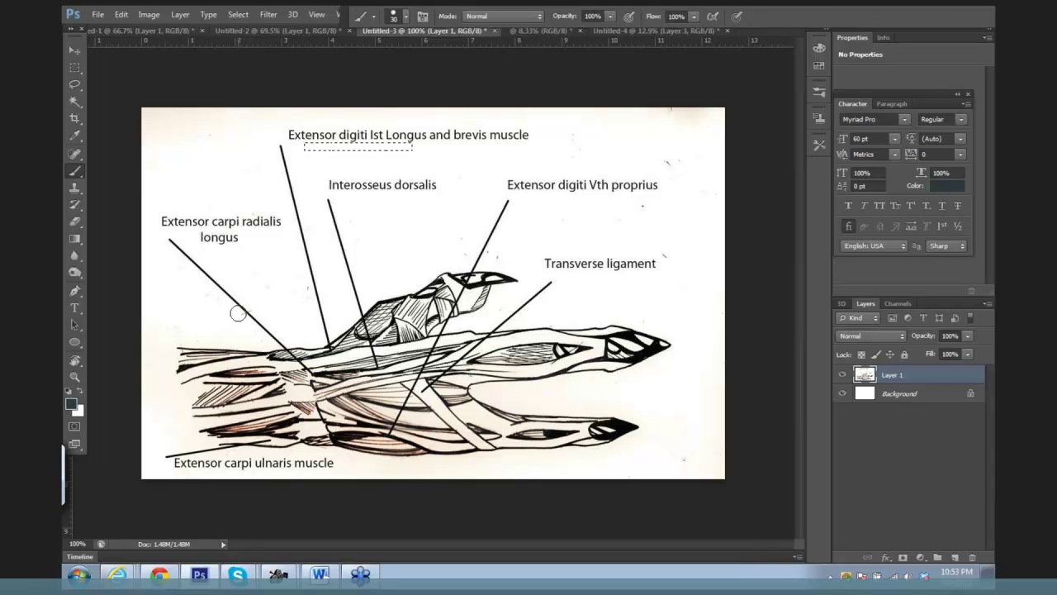